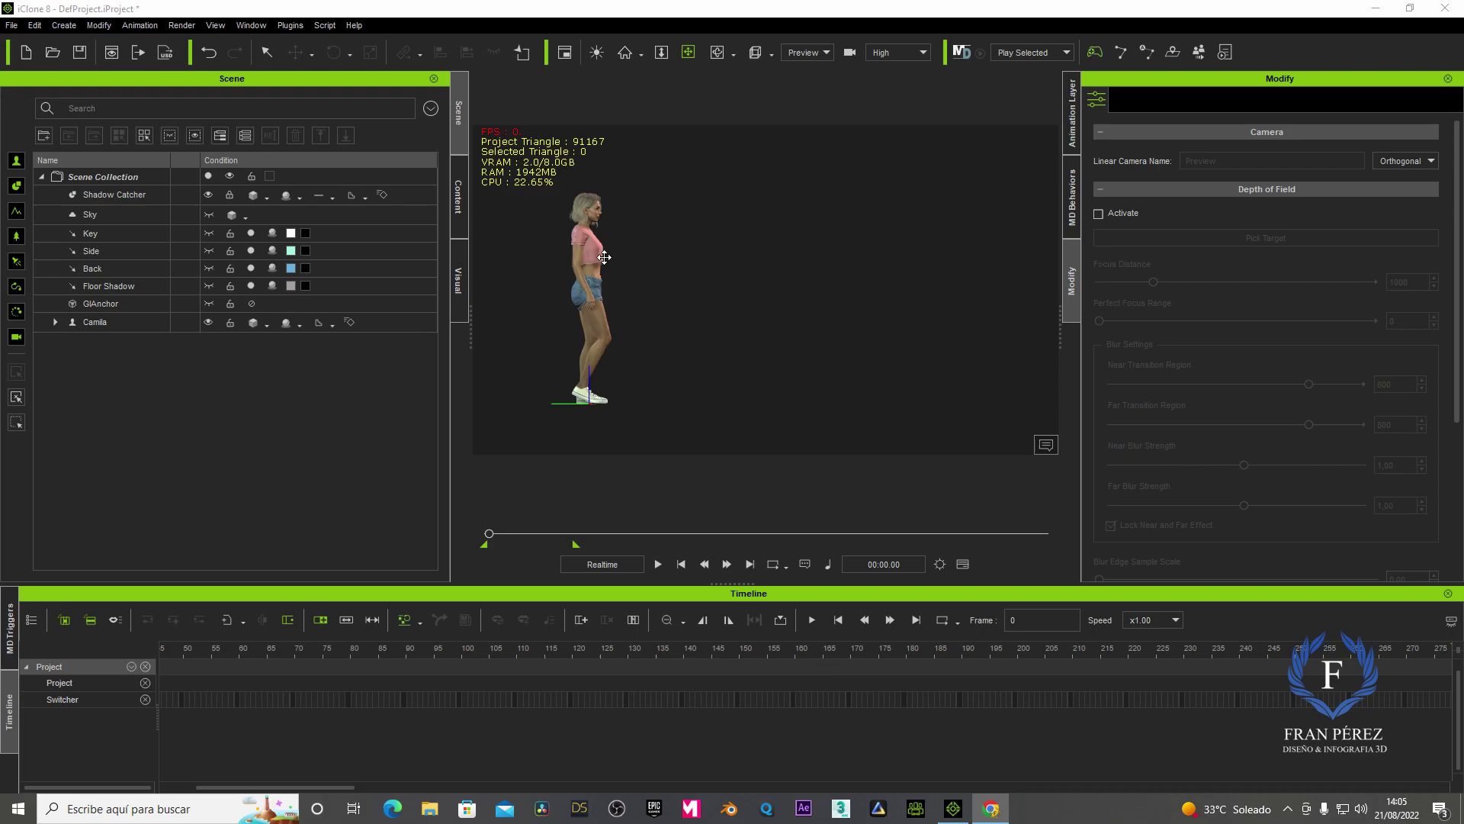
Preview the existing walk animation, rewind it, and nudge the view of the character
left_click(660, 565)
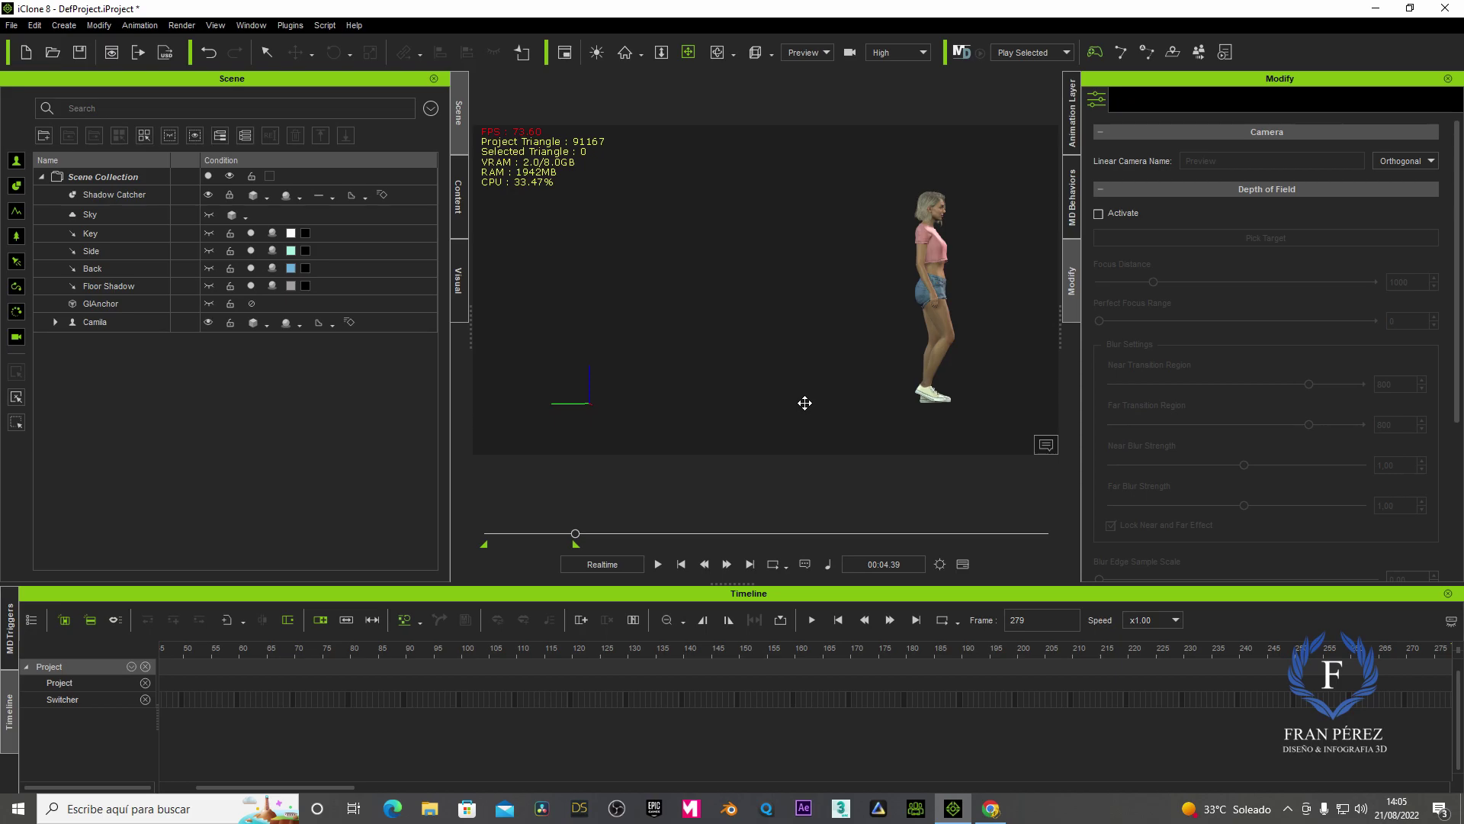
left_click(683, 564)
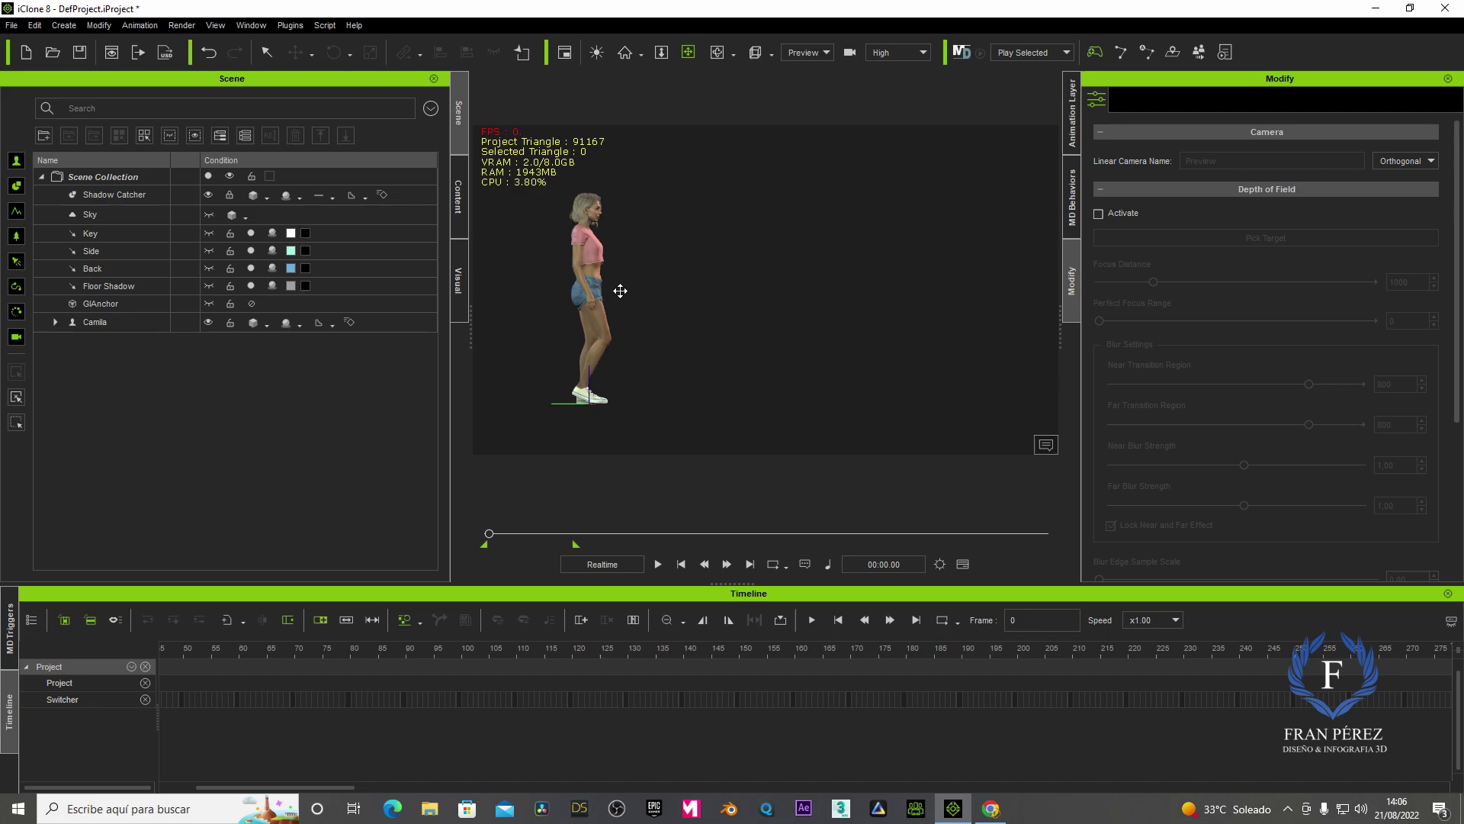
right_click_drag(618, 289, 618, 304)
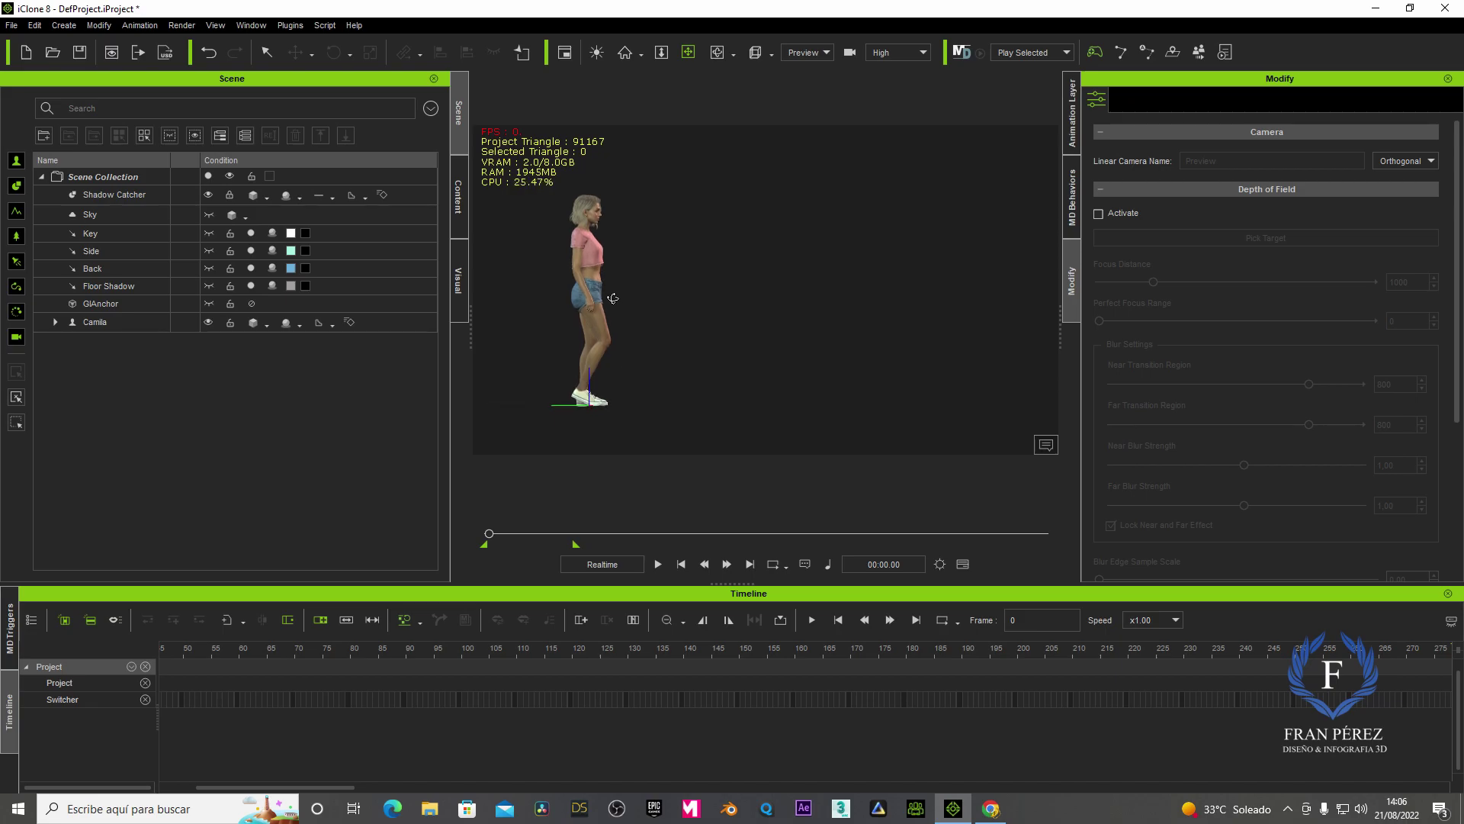
Select Camila and zoom the timeline out to fit all her motion clips
left_click(584, 254)
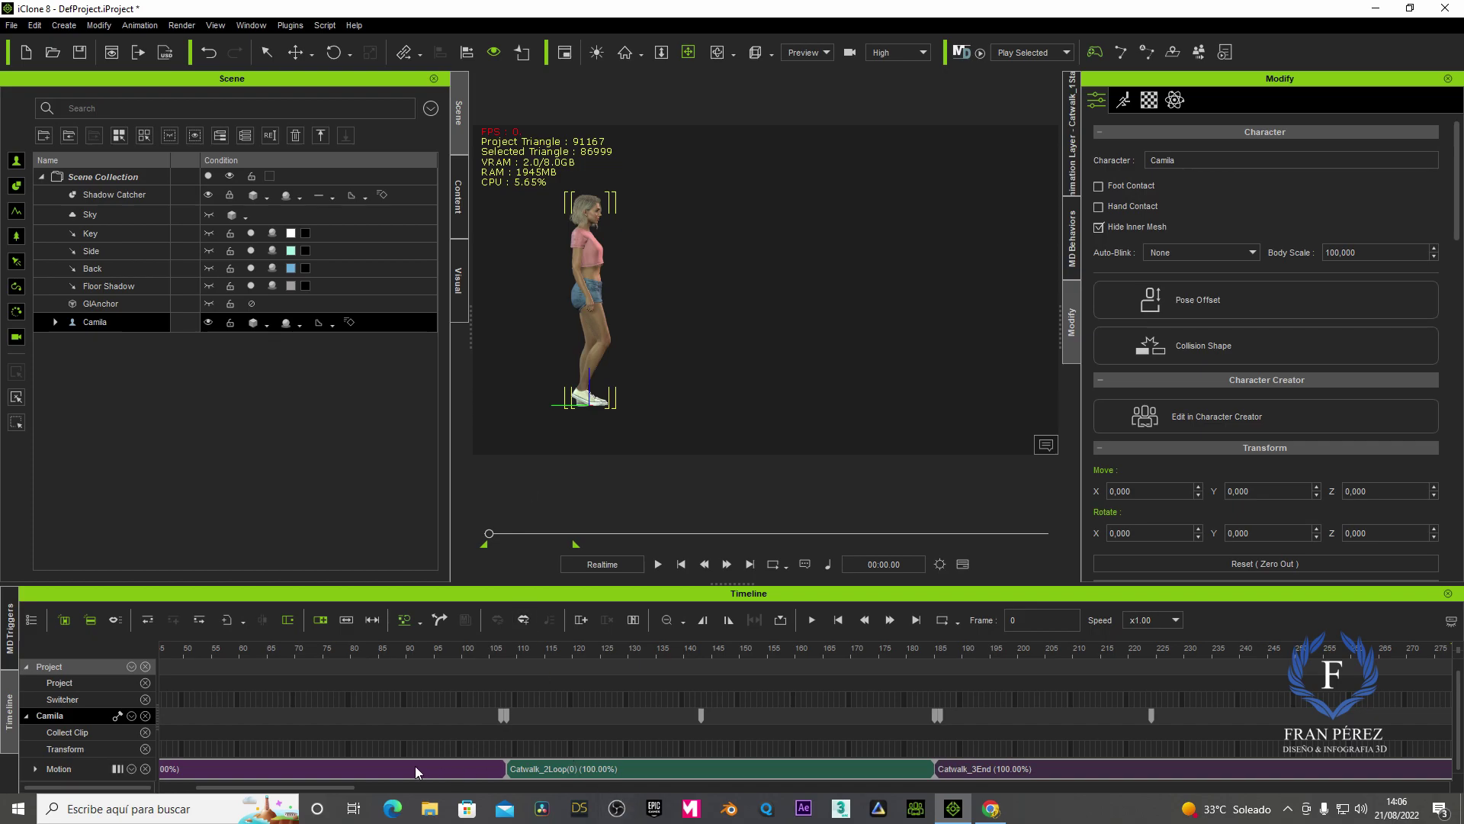
mouse_move(333, 789)
left_mouse_down()
mouse_move(351, 788)
mouse_move(334, 789)
left_mouse_up()
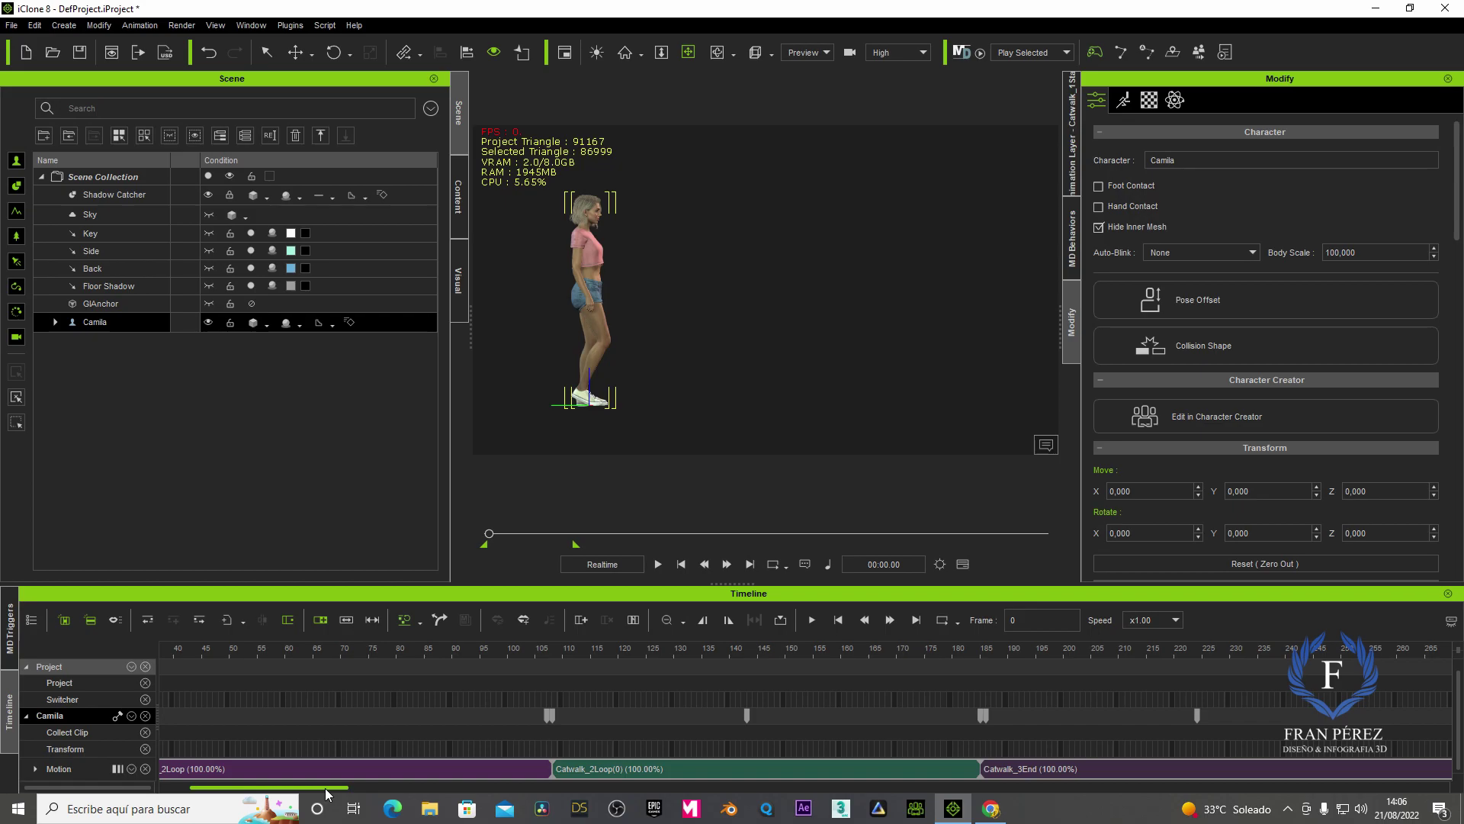
left_click(666, 620)
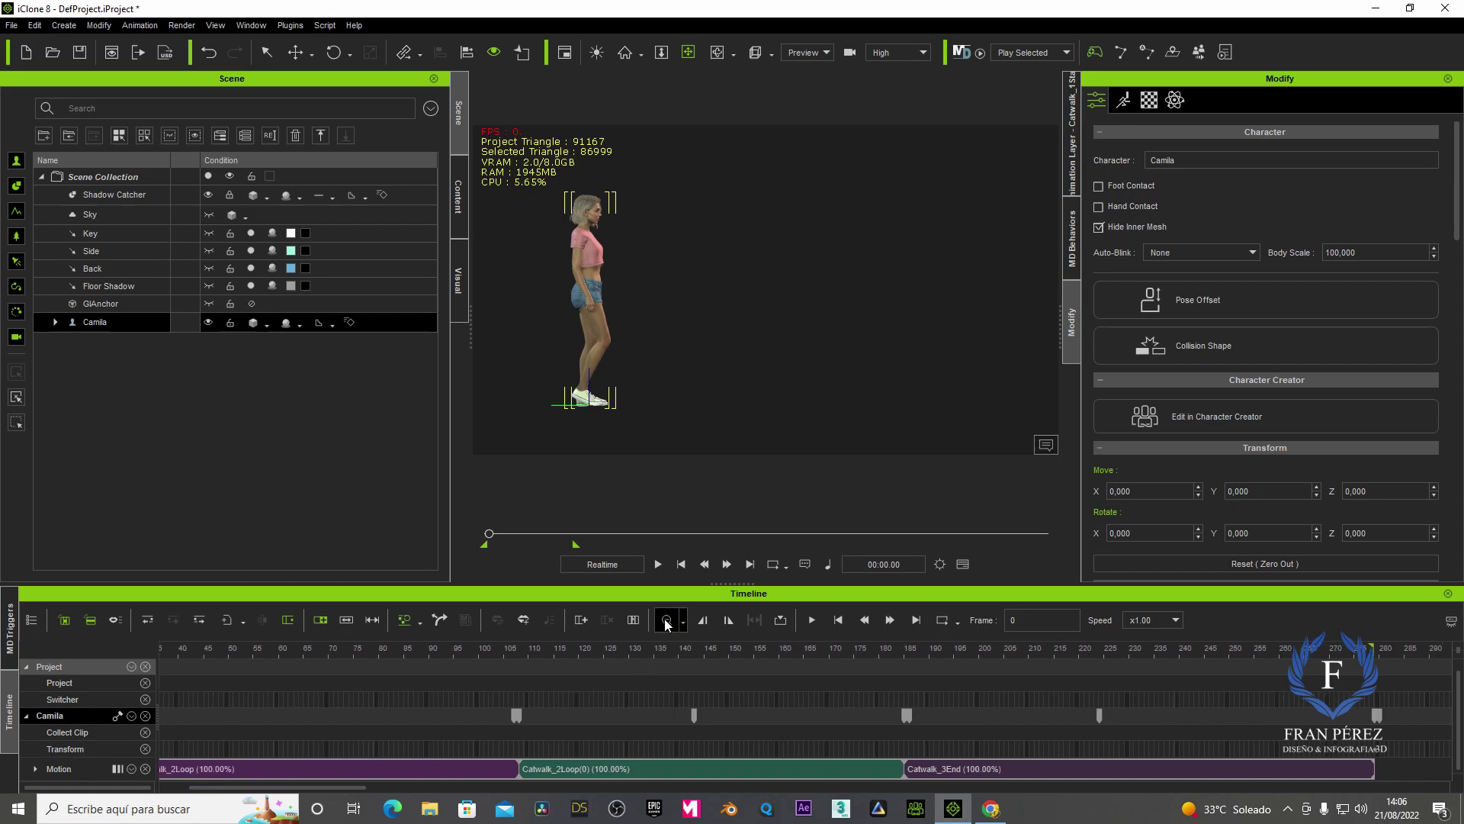
left_click_drag(327, 789, 299, 789)
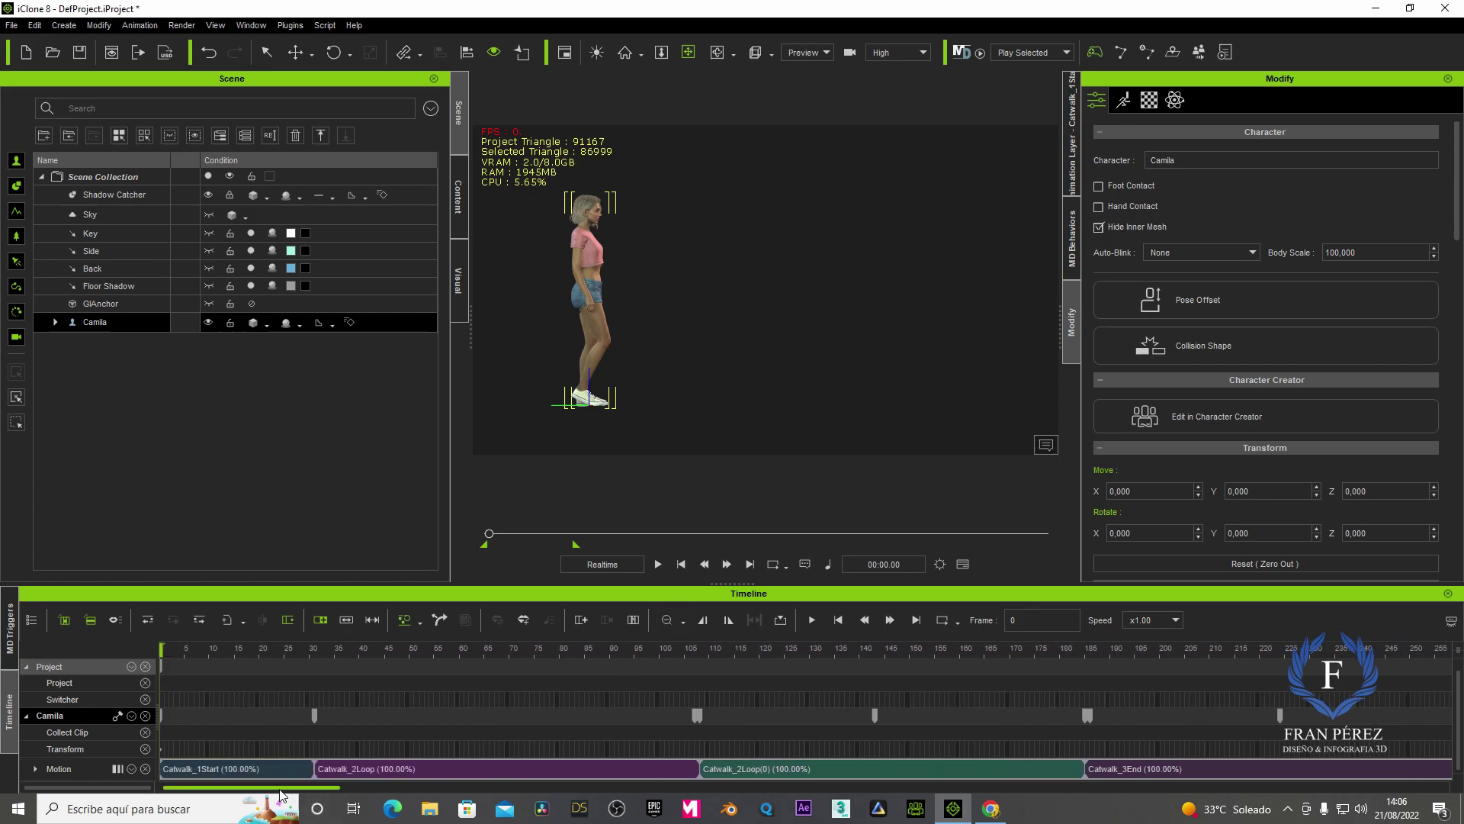
left_click(667, 621)
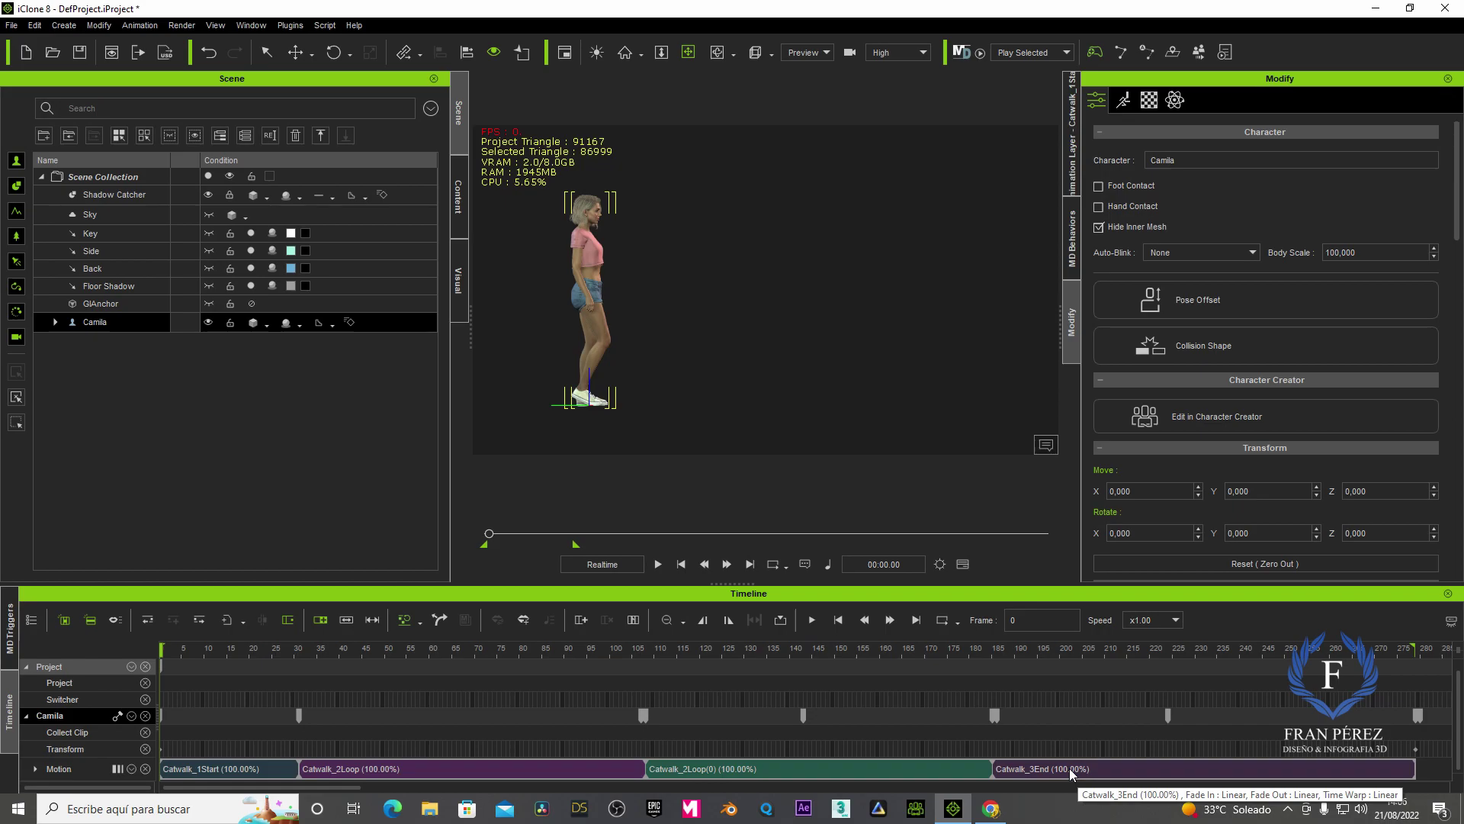
Scrub from frame 250 back to frame 11, replay the catwalk, and select Camila's last key
left_click(1287, 650)
mouse_move(1287, 655)
left_mouse_down()
mouse_move(208, 651)
mouse_move(107, 694)
left_mouse_up()
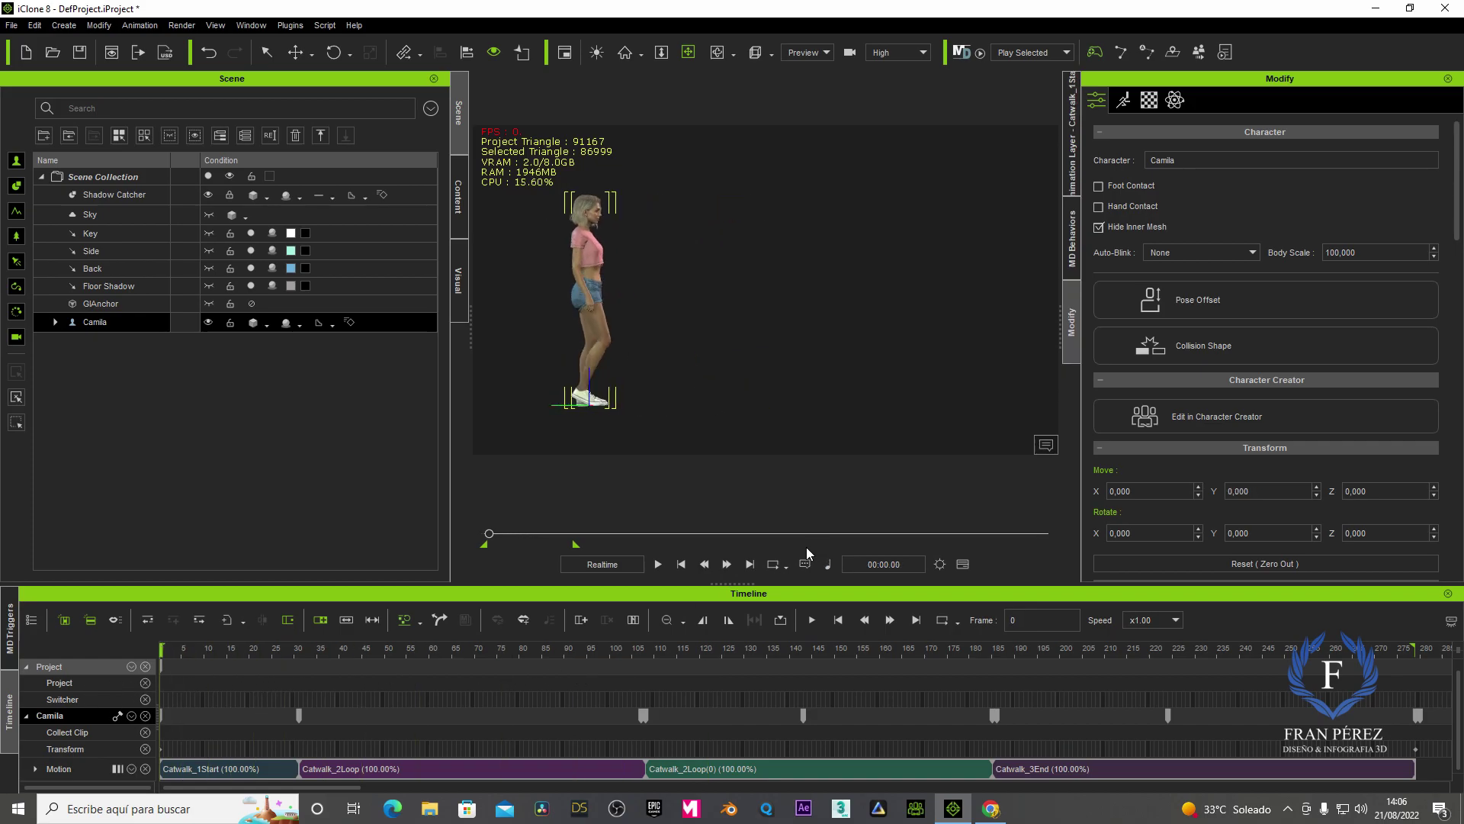
left_click(659, 565)
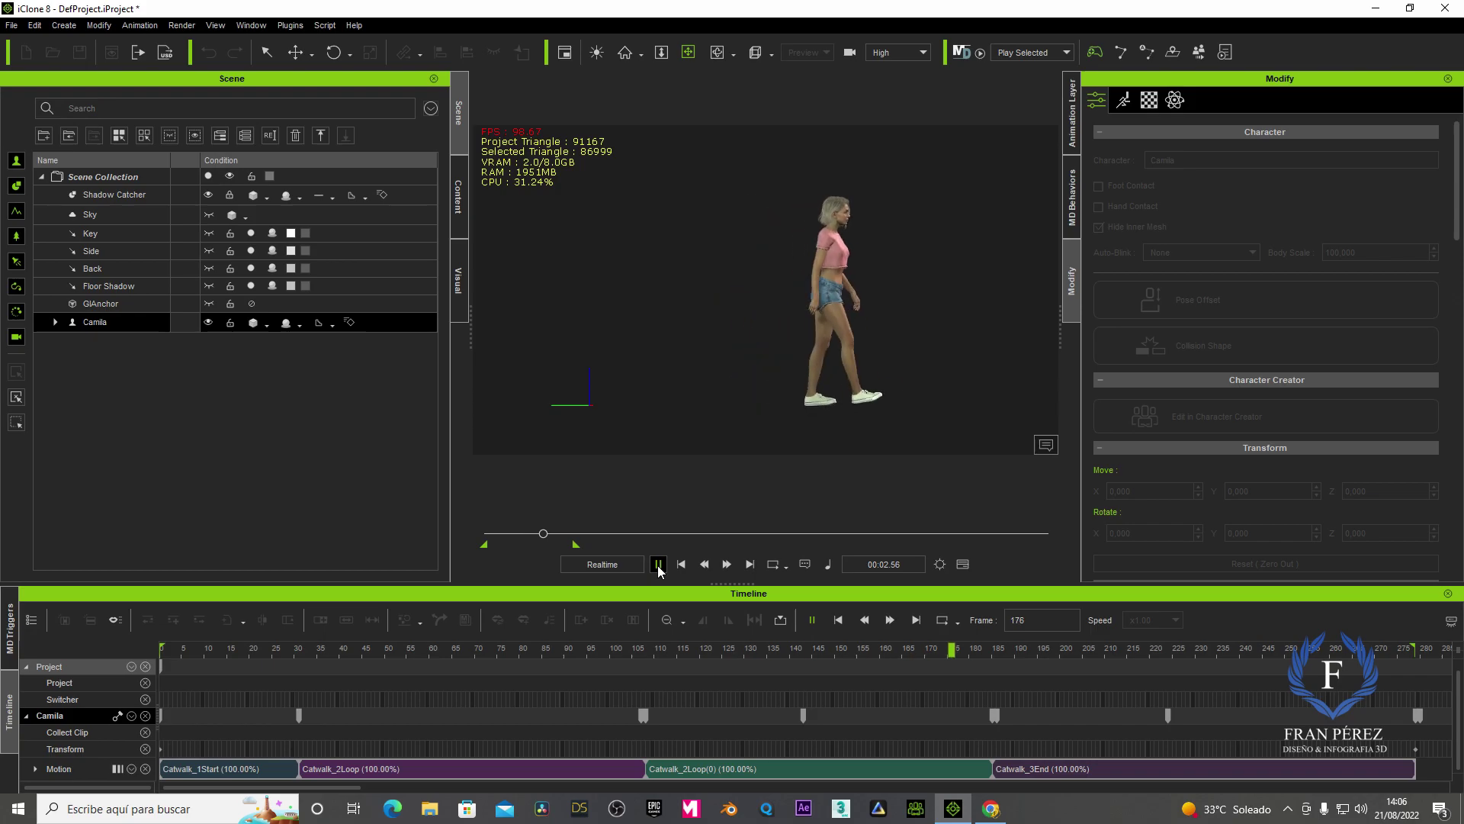
left_click(658, 564)
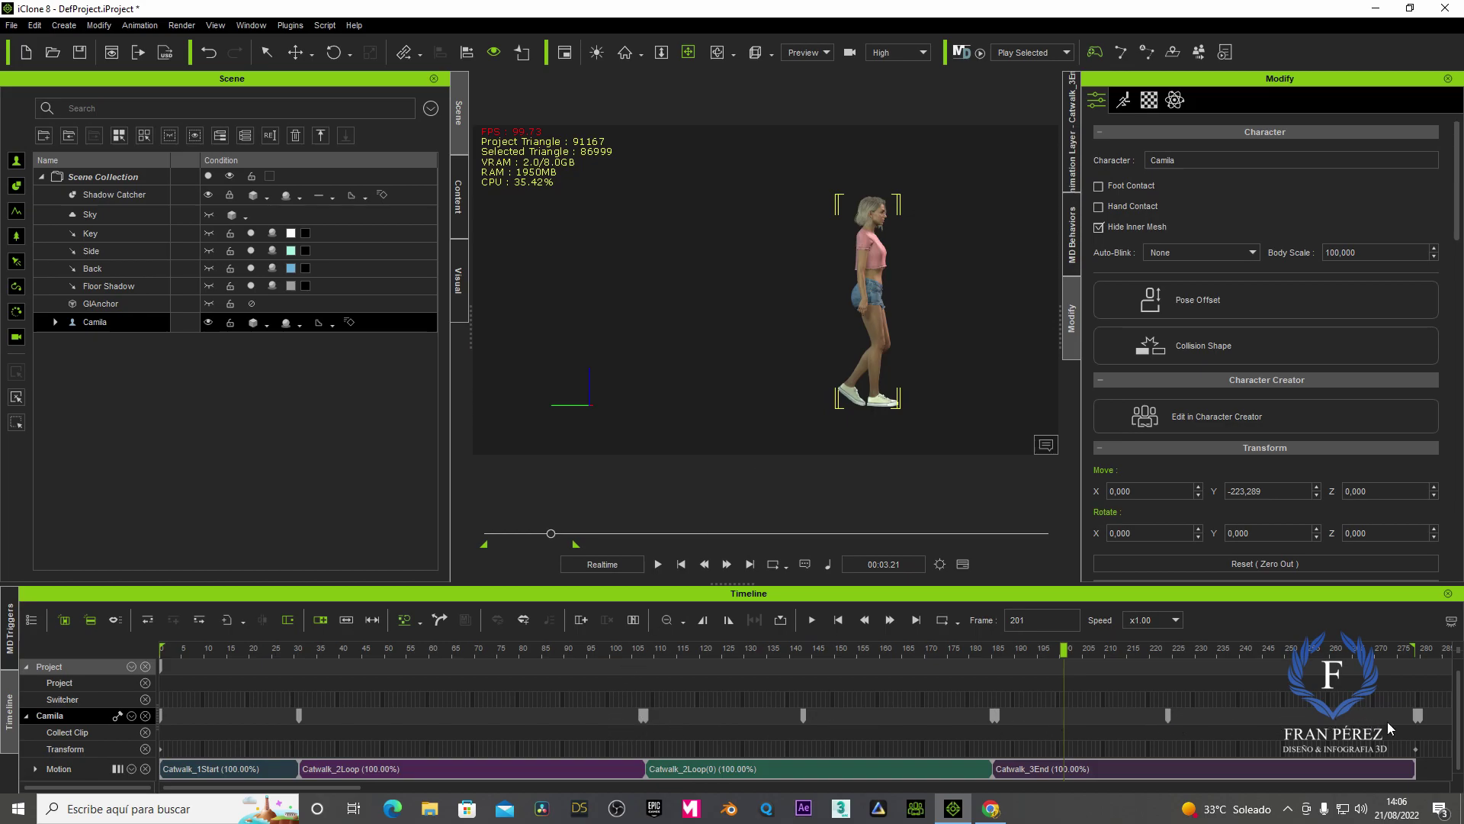
left_click(1420, 717)
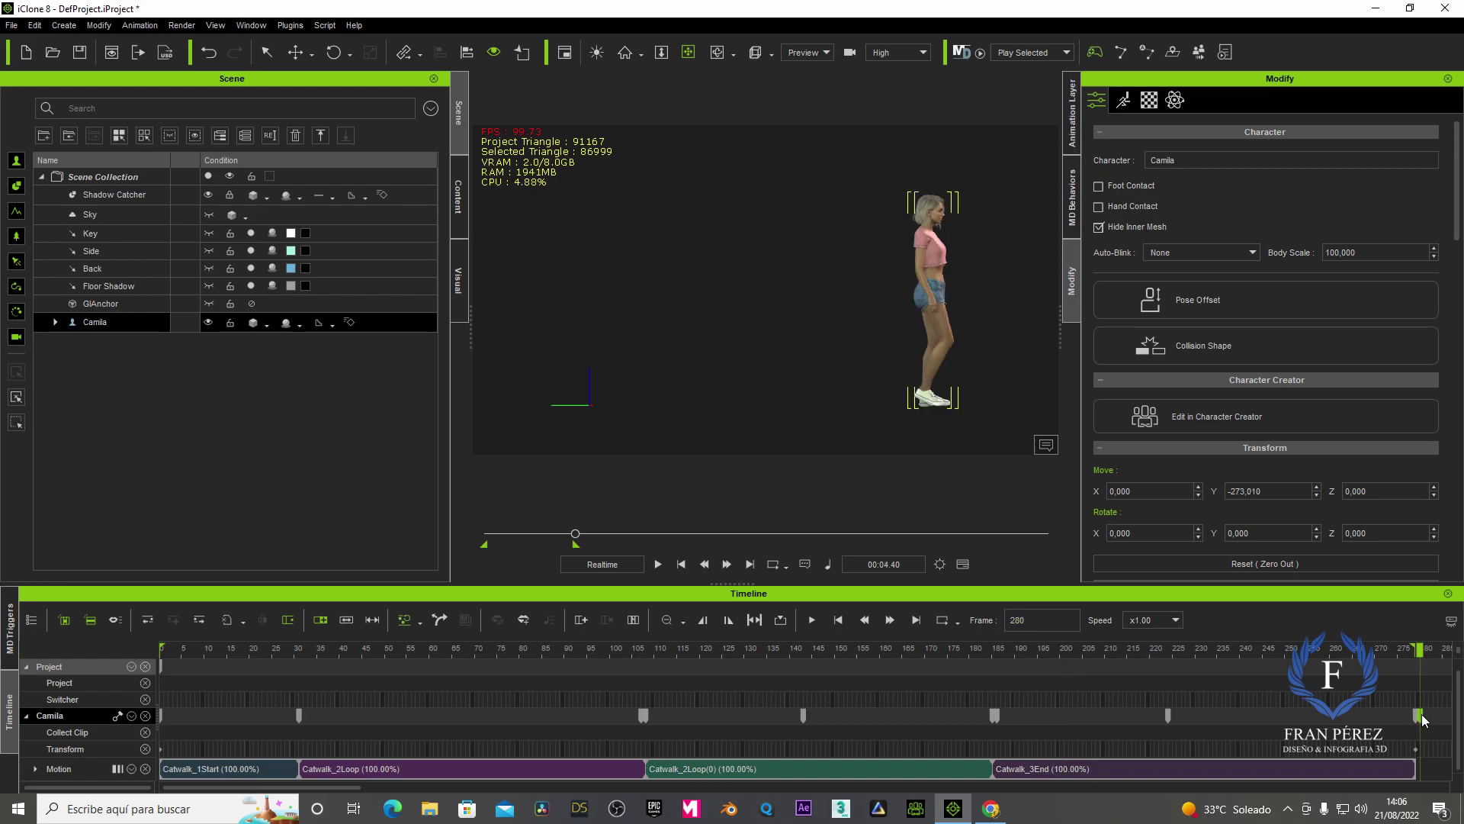
Delete Camila's motion clips and apply Catwalk_1Start from frame 0
key("Delete")
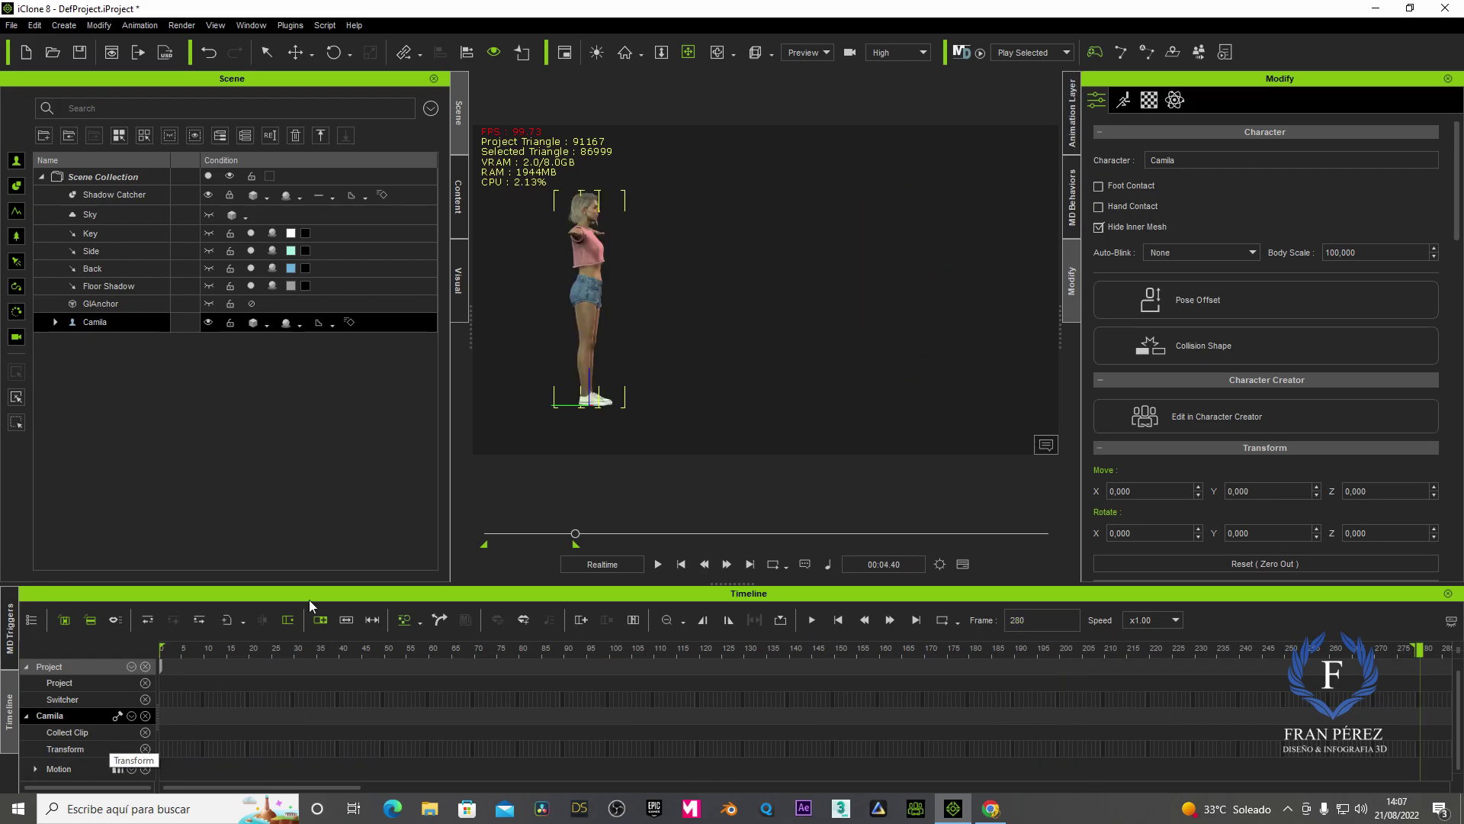
left_click(461, 196)
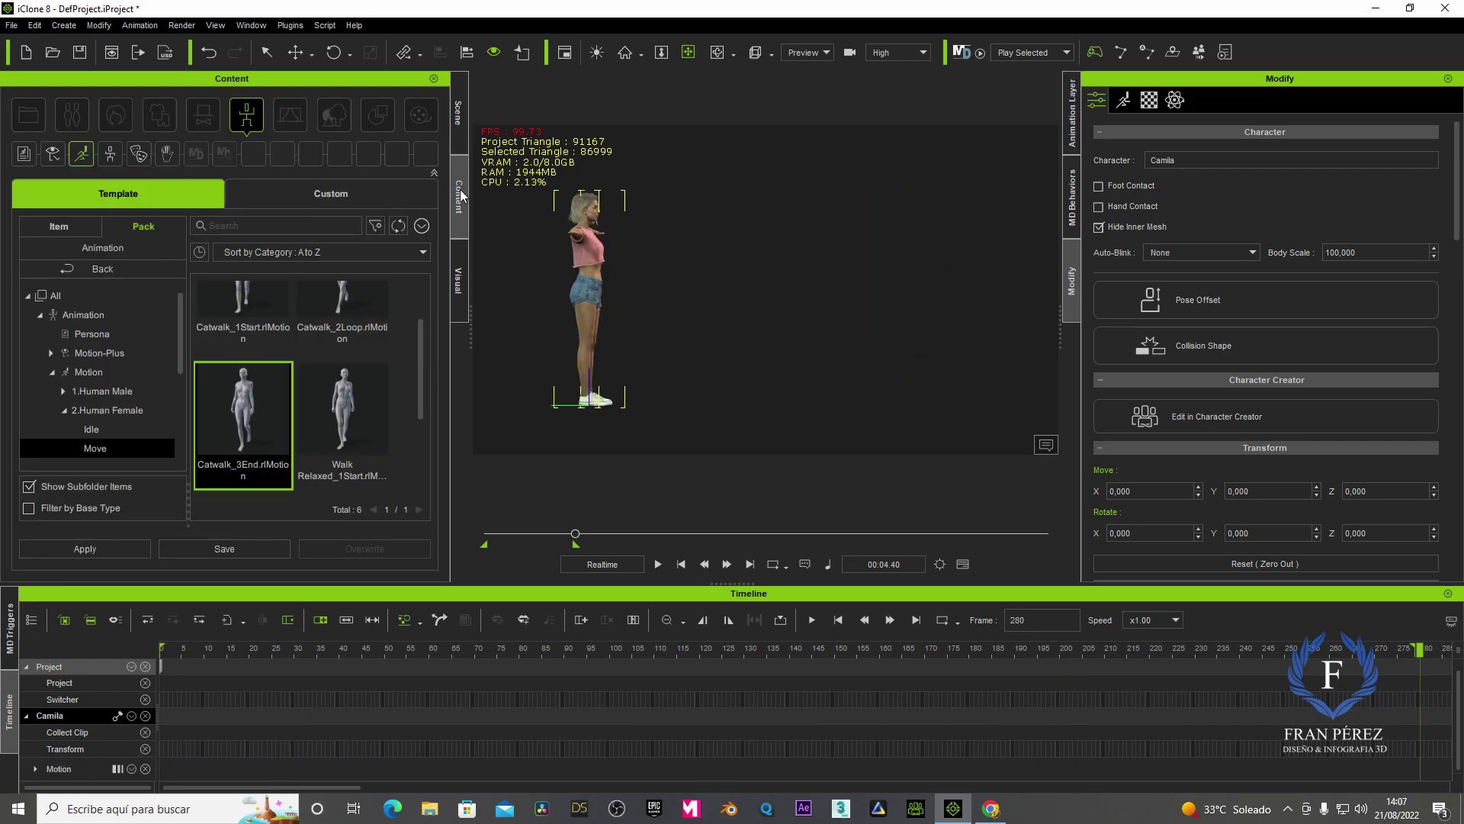
left_click(256, 301)
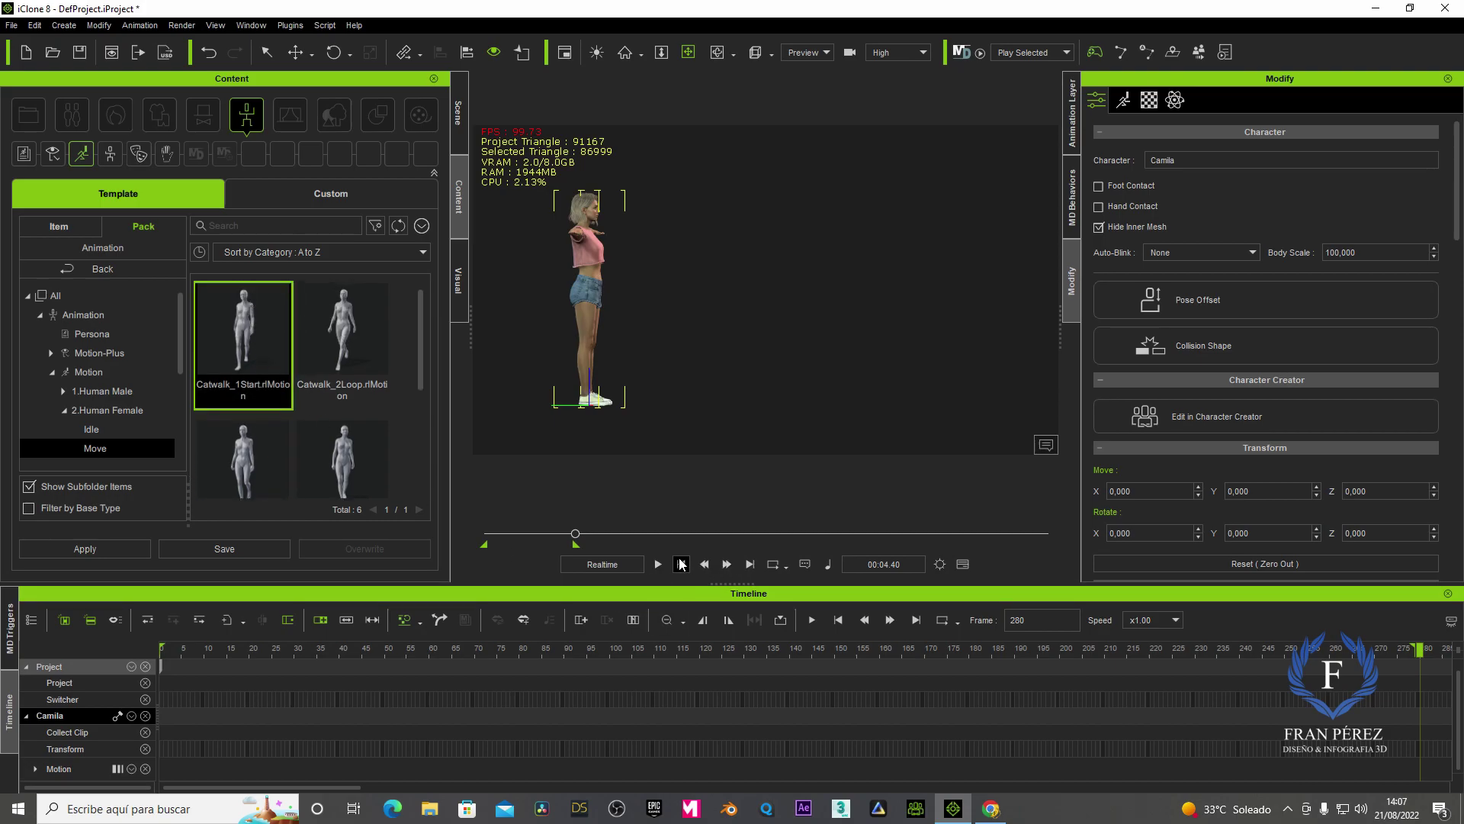
left_click(681, 564)
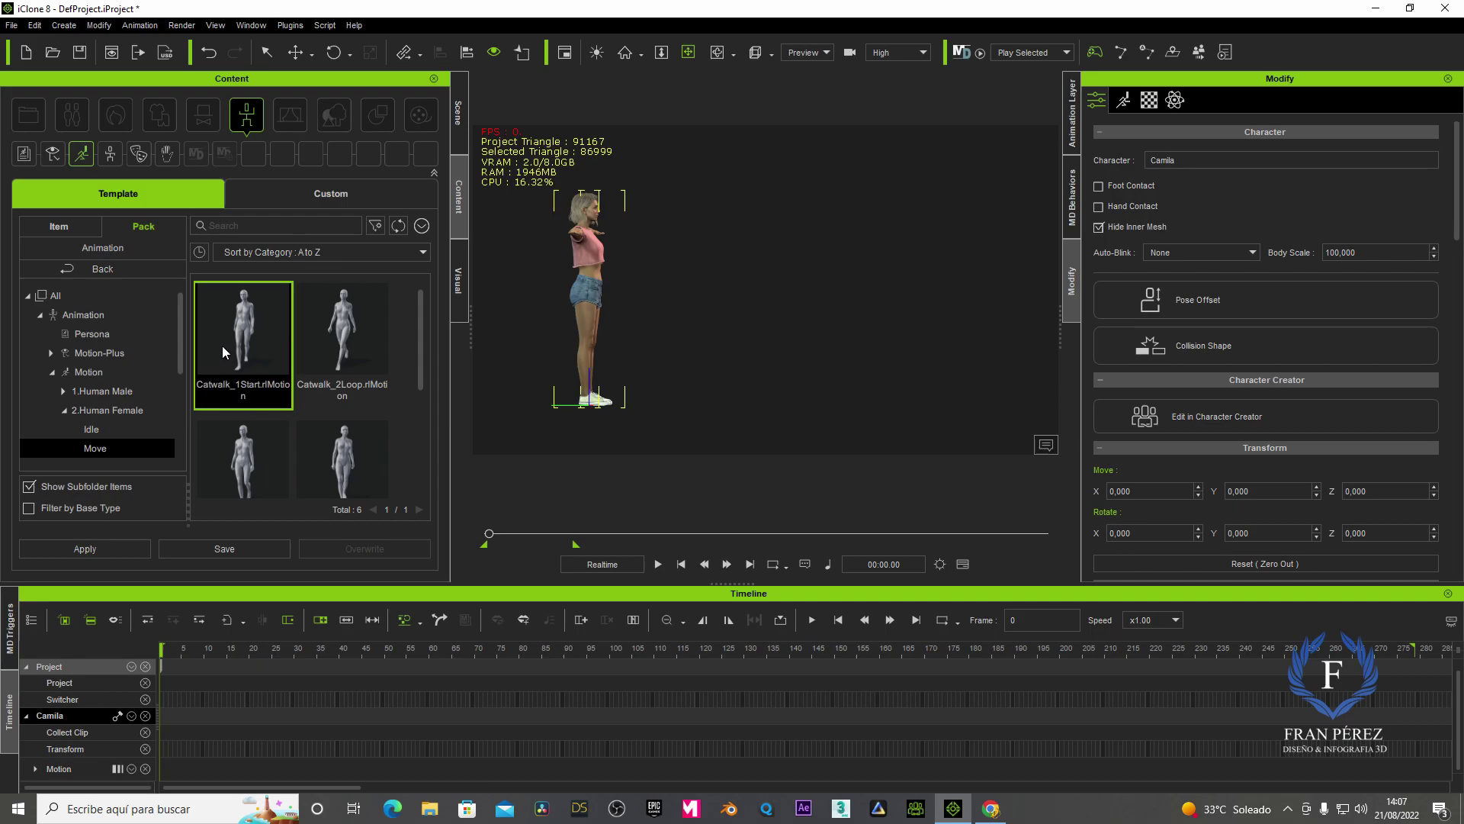
left_click(87, 550)
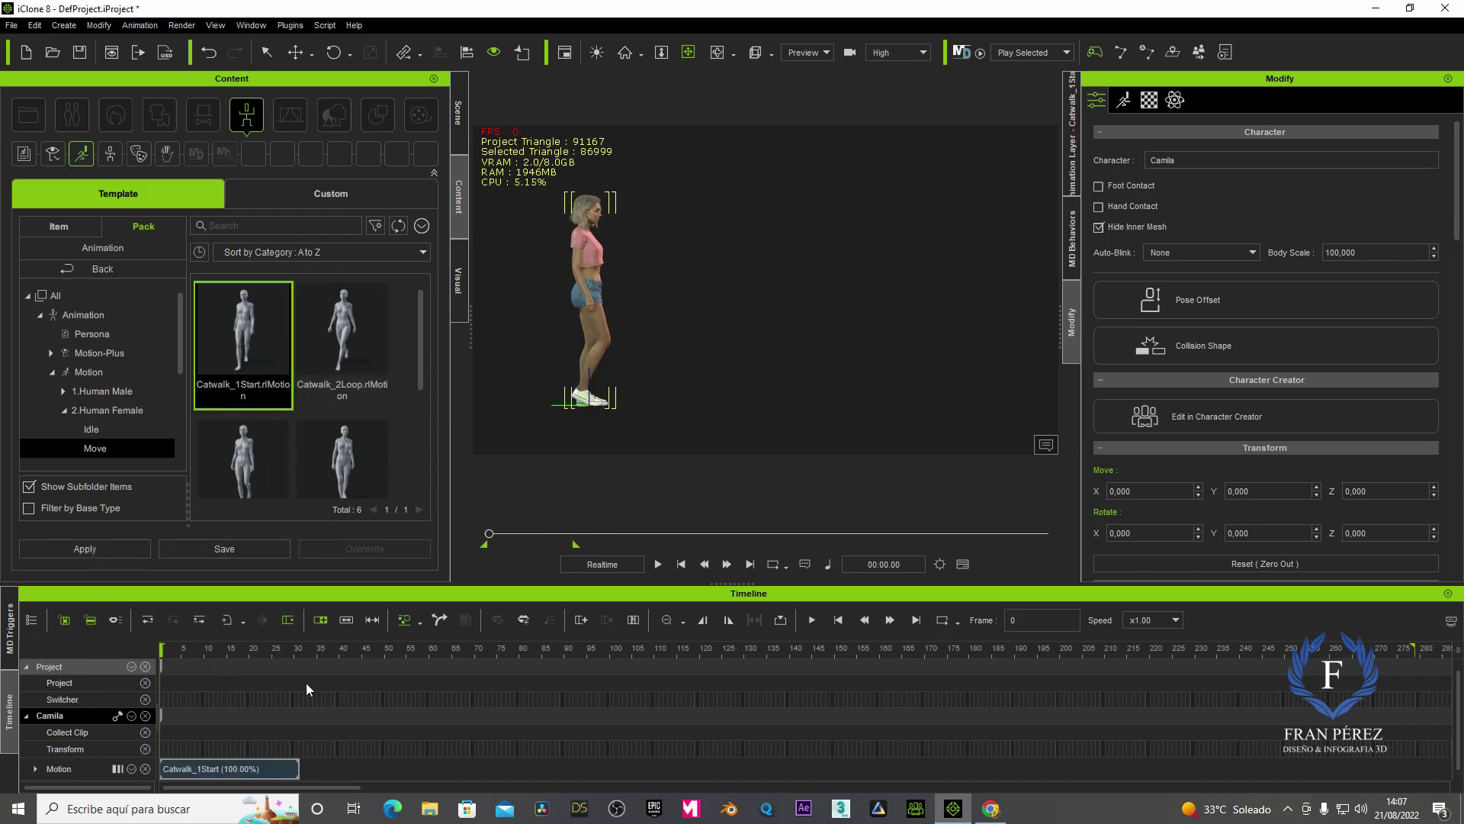
Append Catwalk_2Loop at frame 31 and a second Catwalk_2Loop at frame 108
left_click(300, 650)
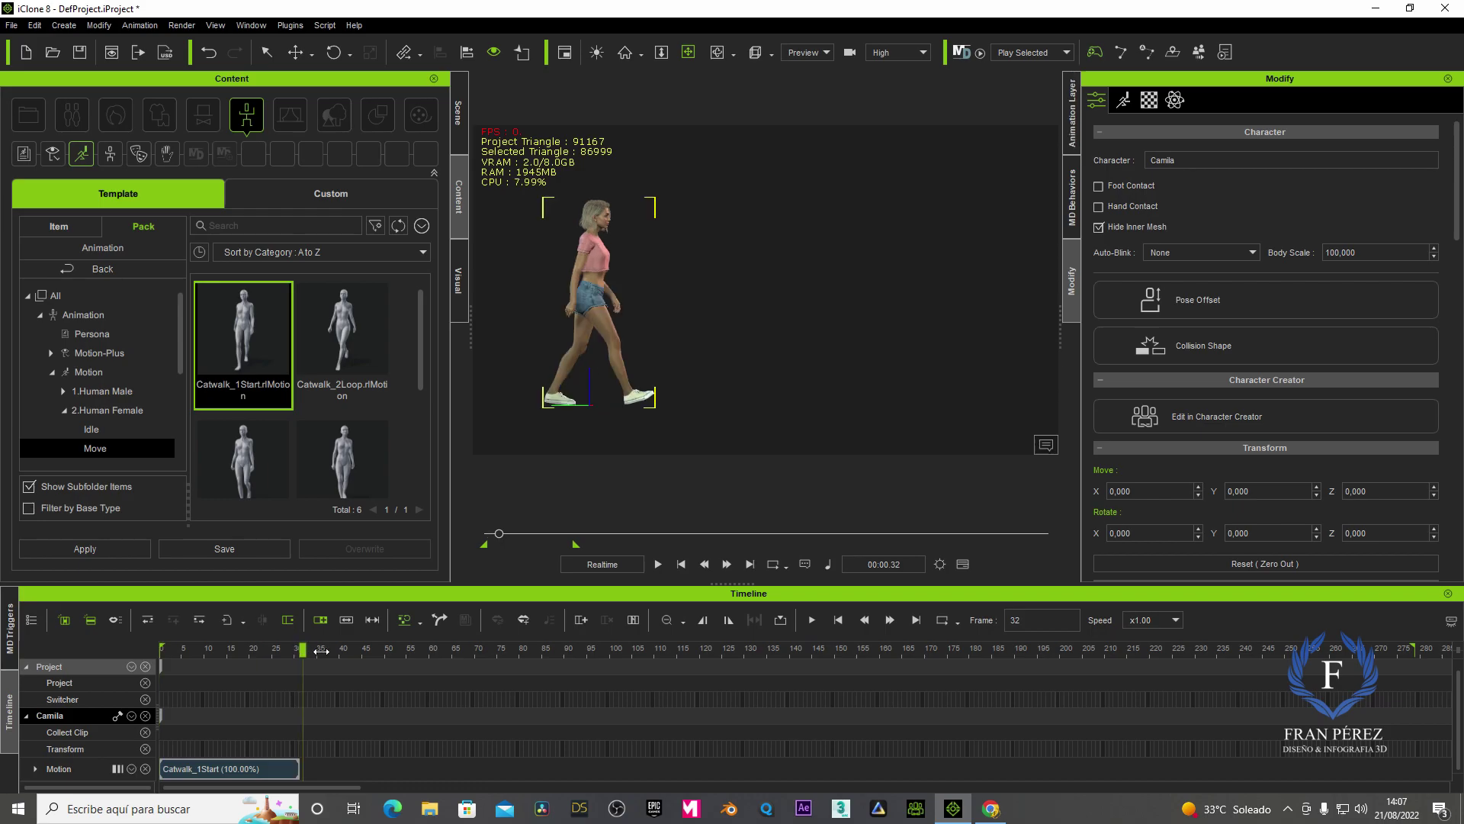
left_click(331, 360)
left_click(90, 549)
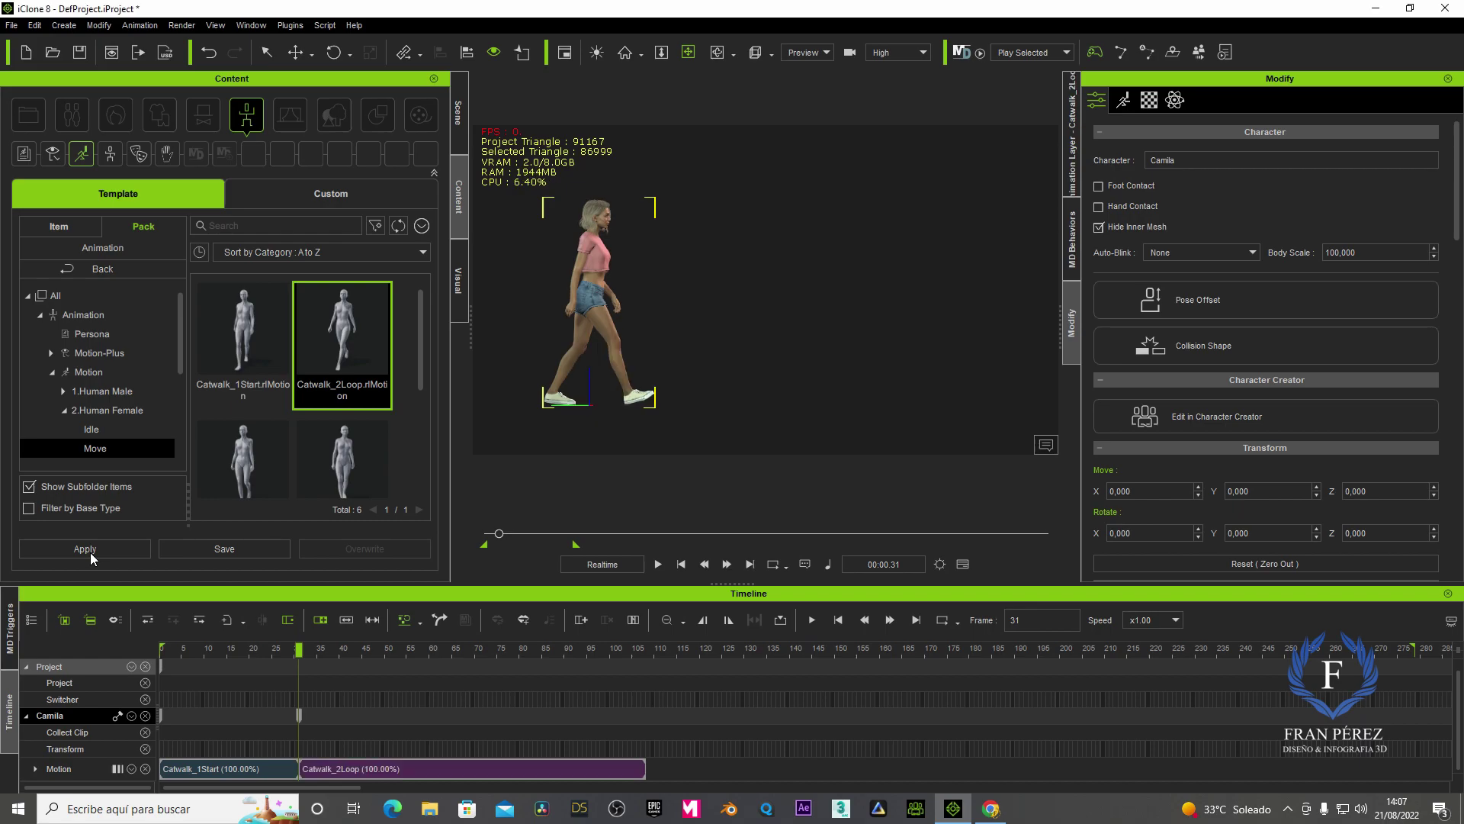
left_click(651, 650)
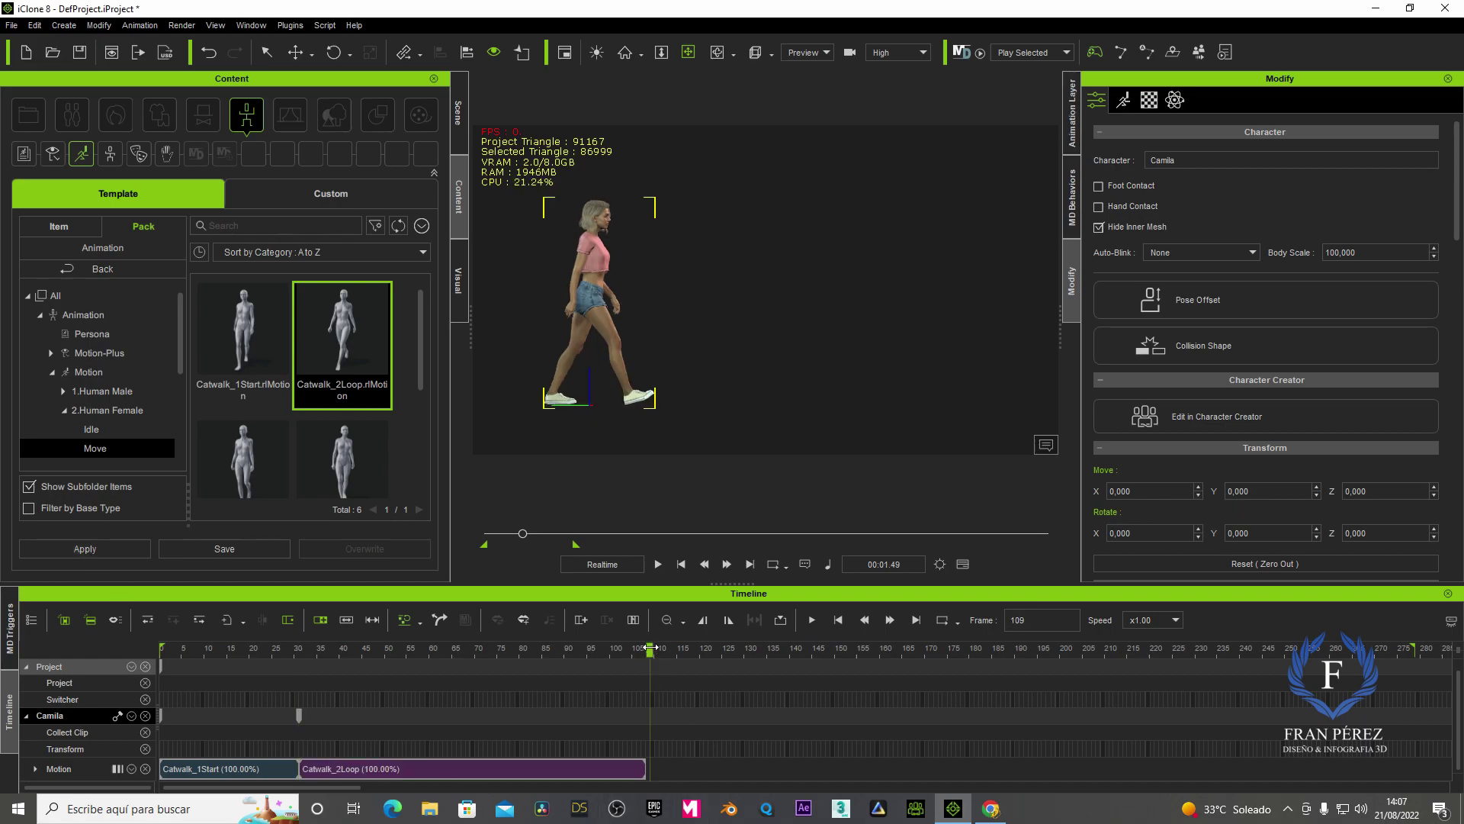
left_click_drag(650, 650, 645, 650)
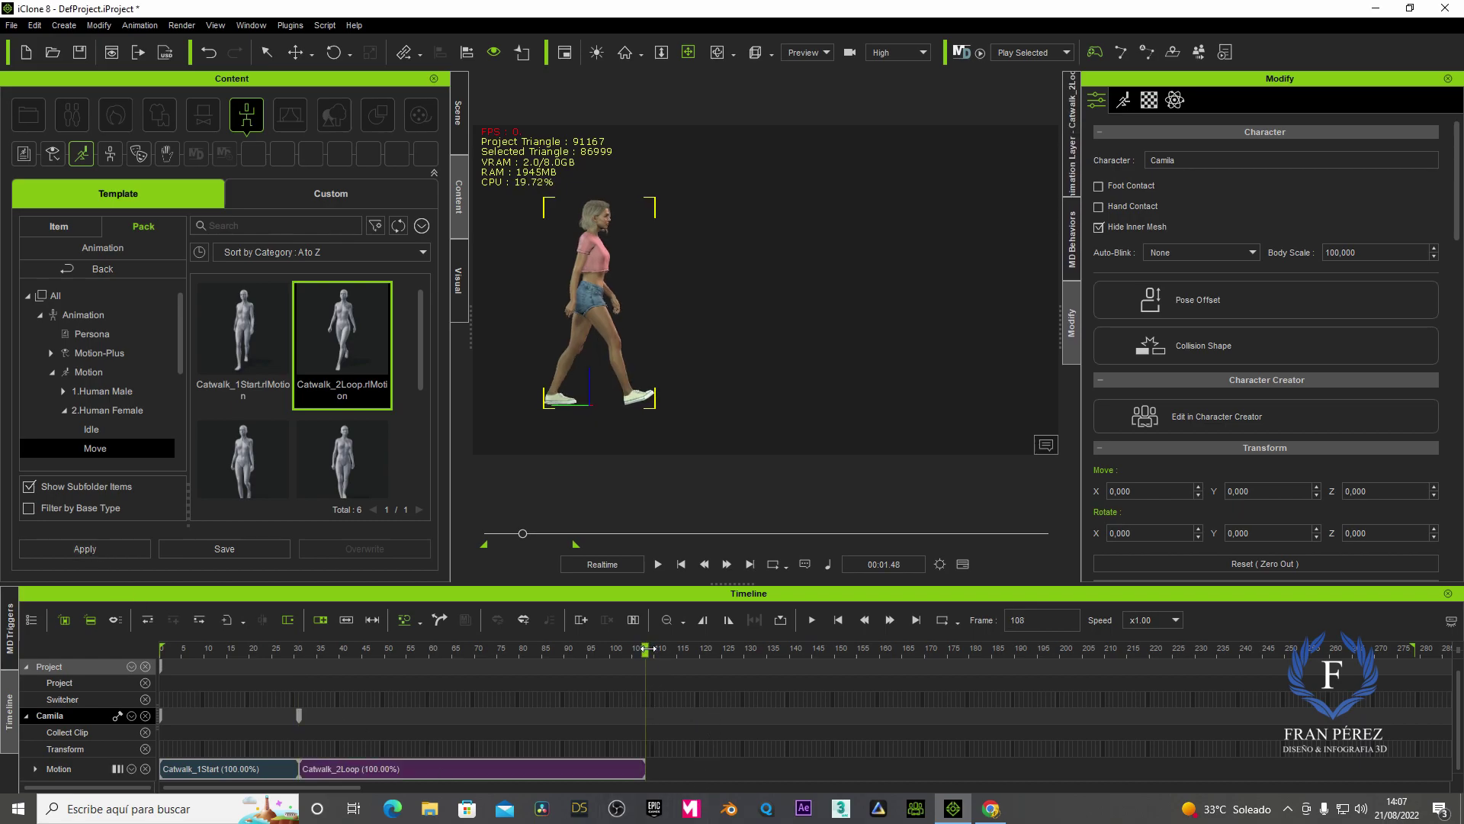
left_click(94, 554)
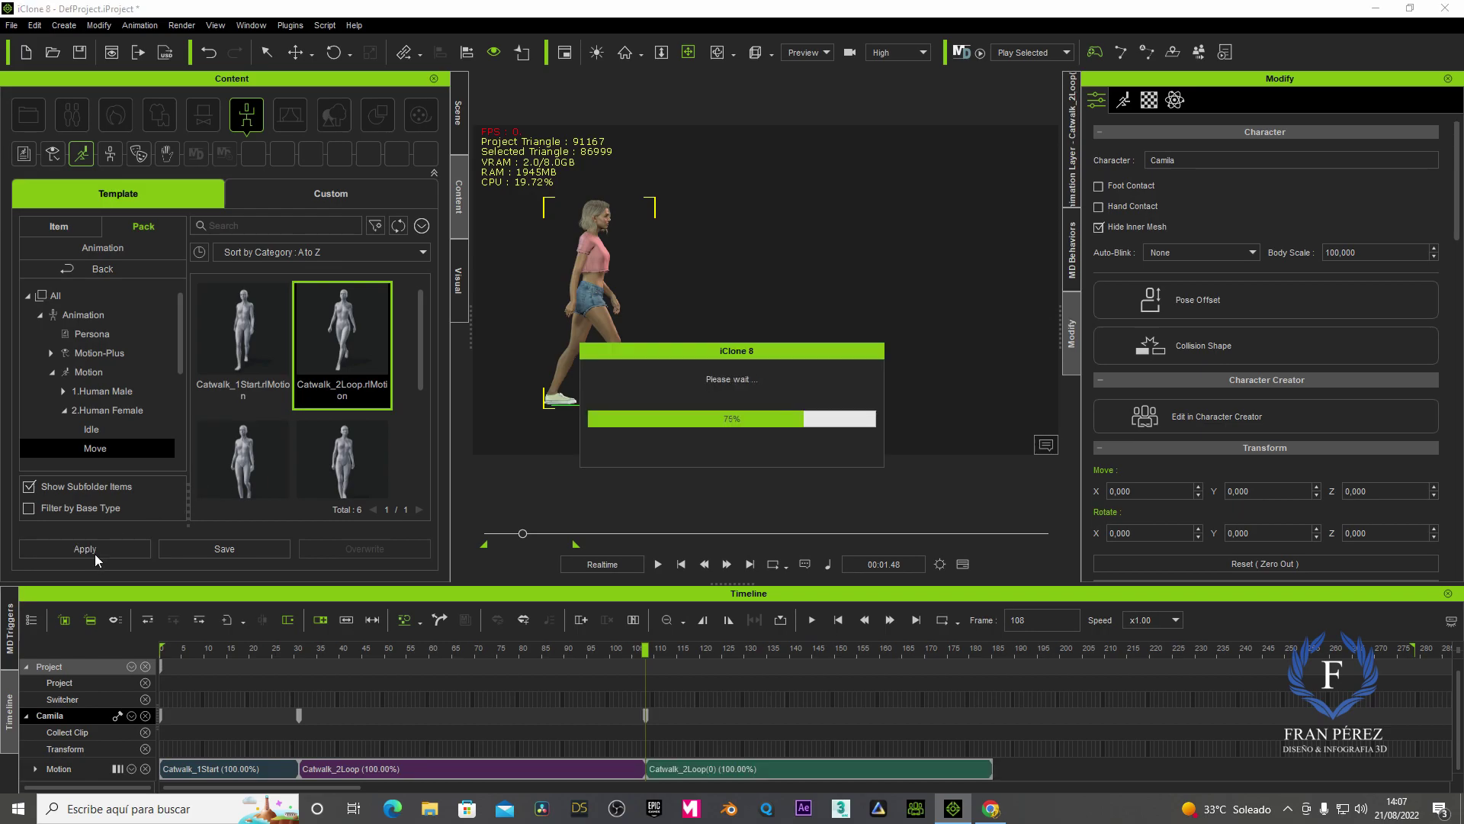
Append Catwalk_3End at frame 185 and rewind to the start
left_click(994, 648)
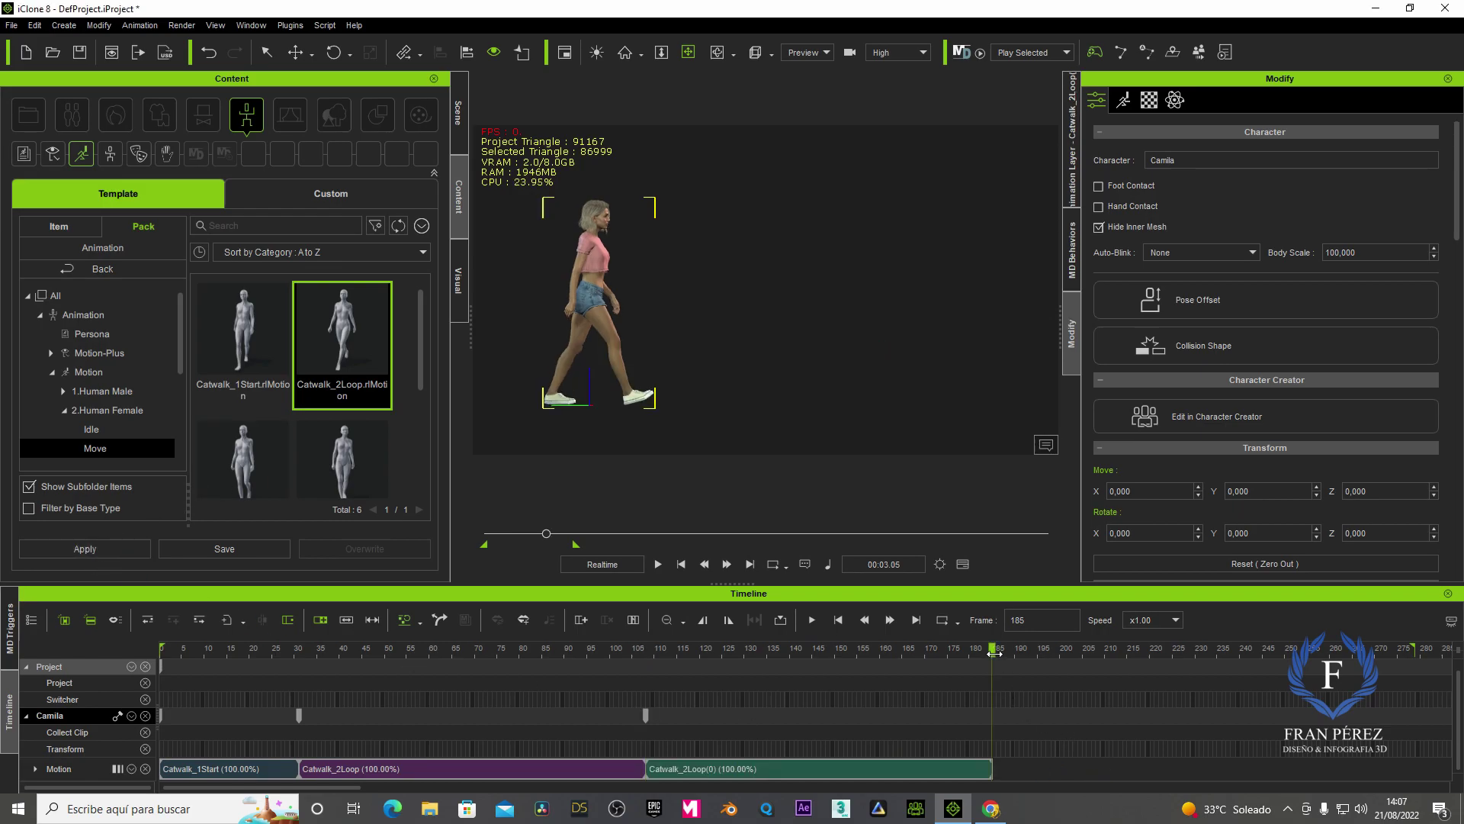
left_click(244, 458)
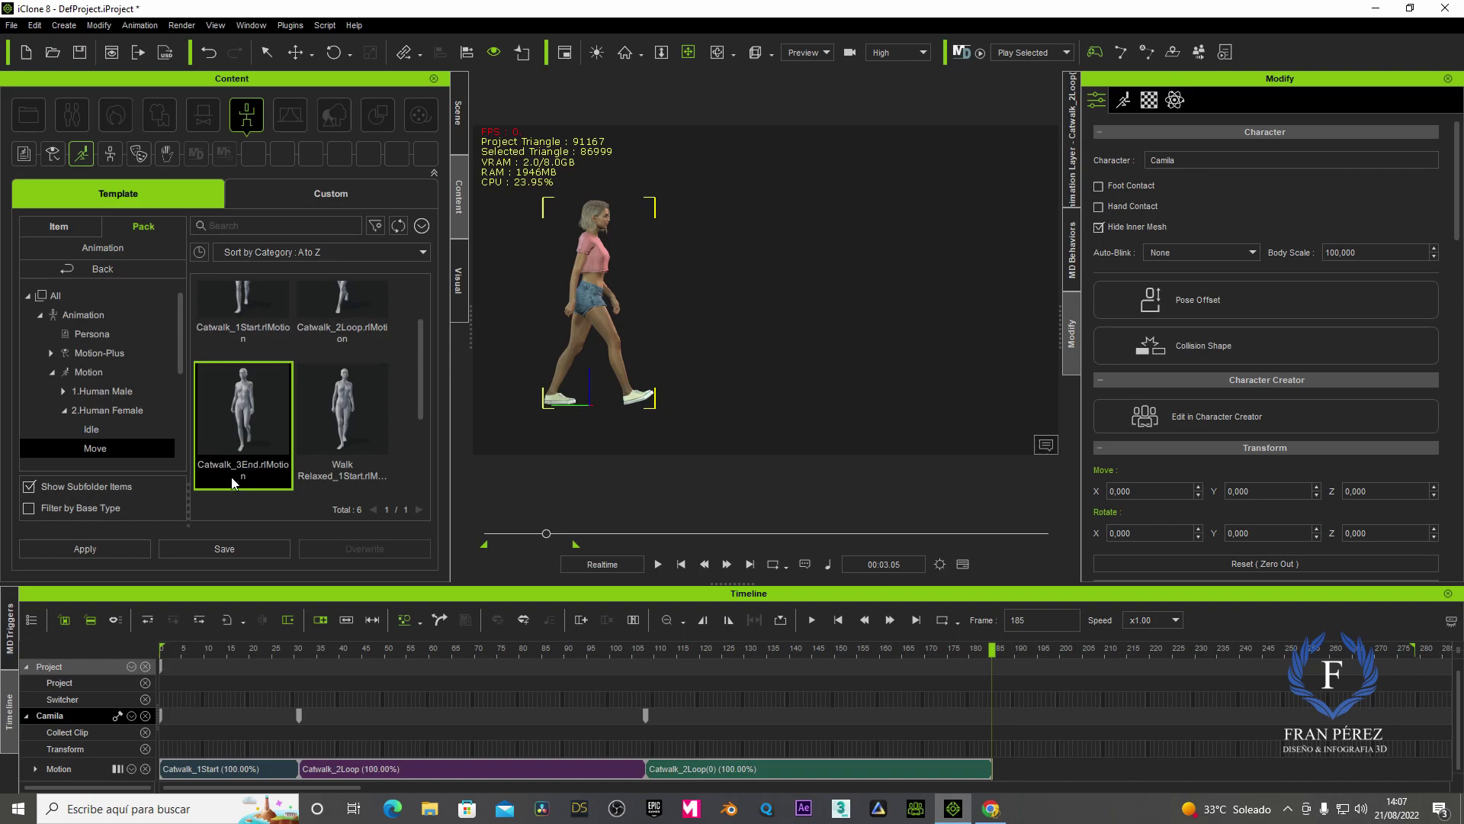
left_click(93, 543)
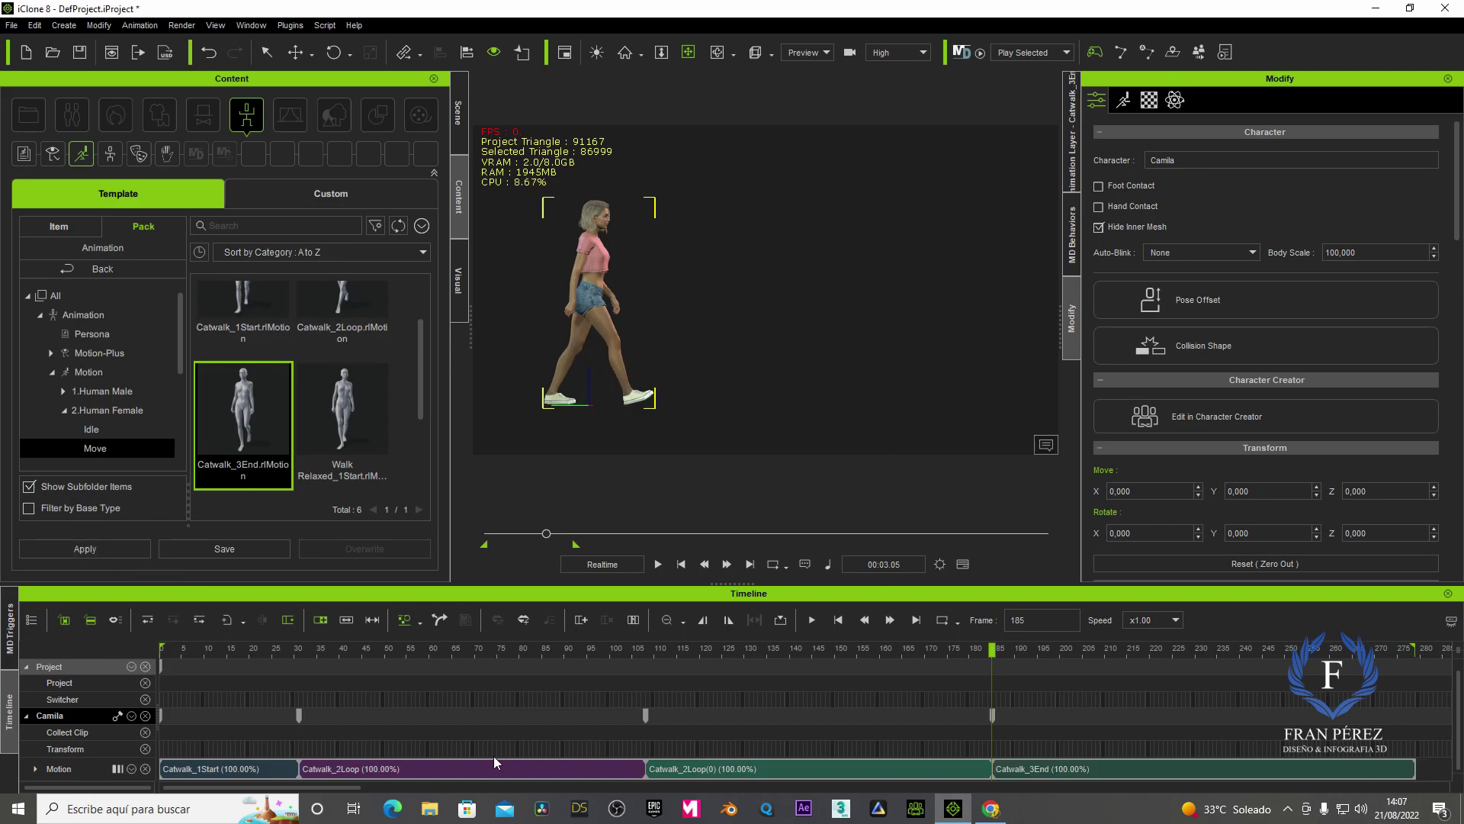
left_click(681, 564)
Play the chained walk and slide Camila slightly along the Y axis
left_click(658, 565)
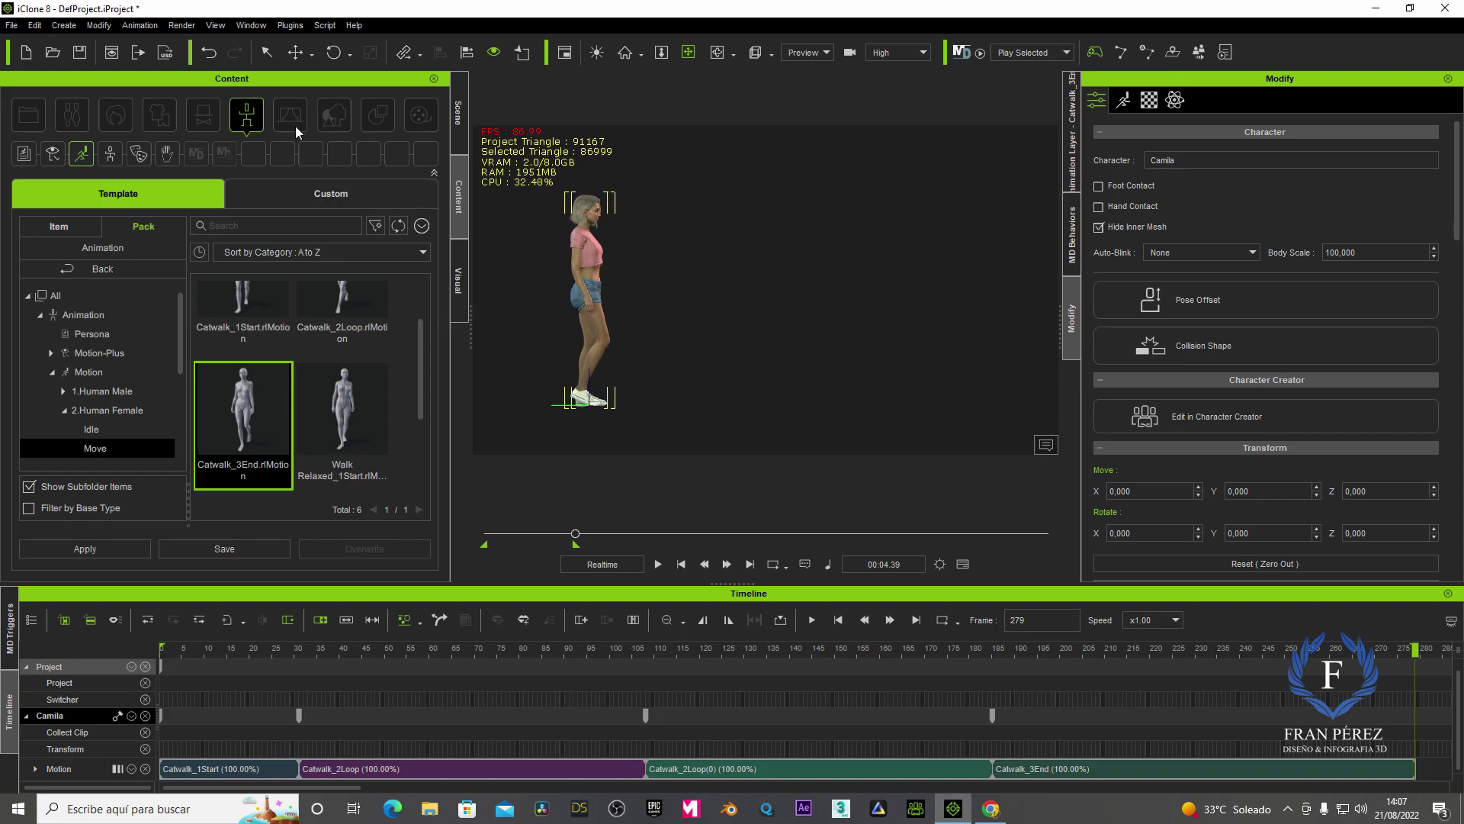
left_click(300, 50)
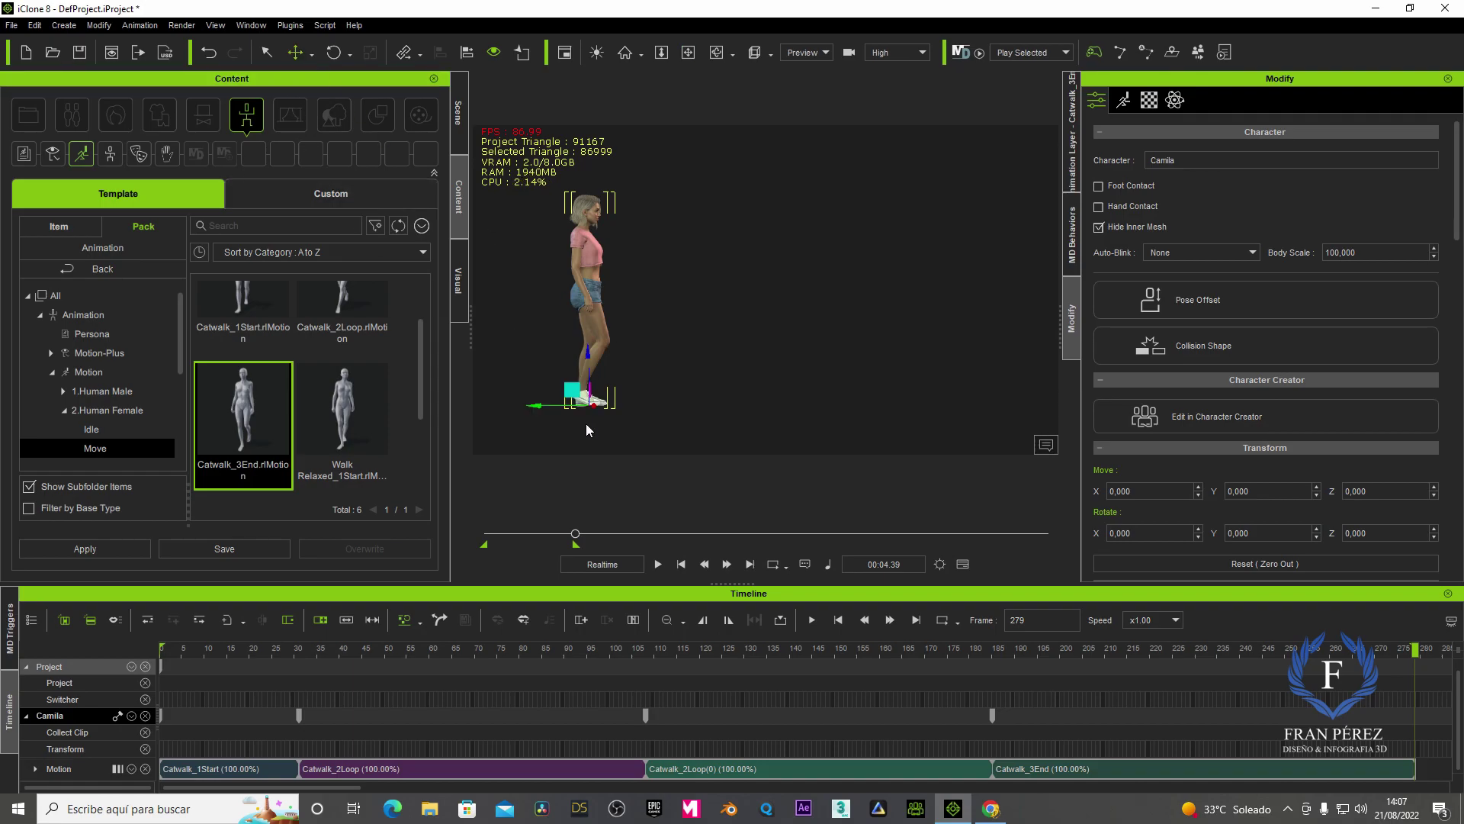
left_click_drag(538, 405, 908, 415)
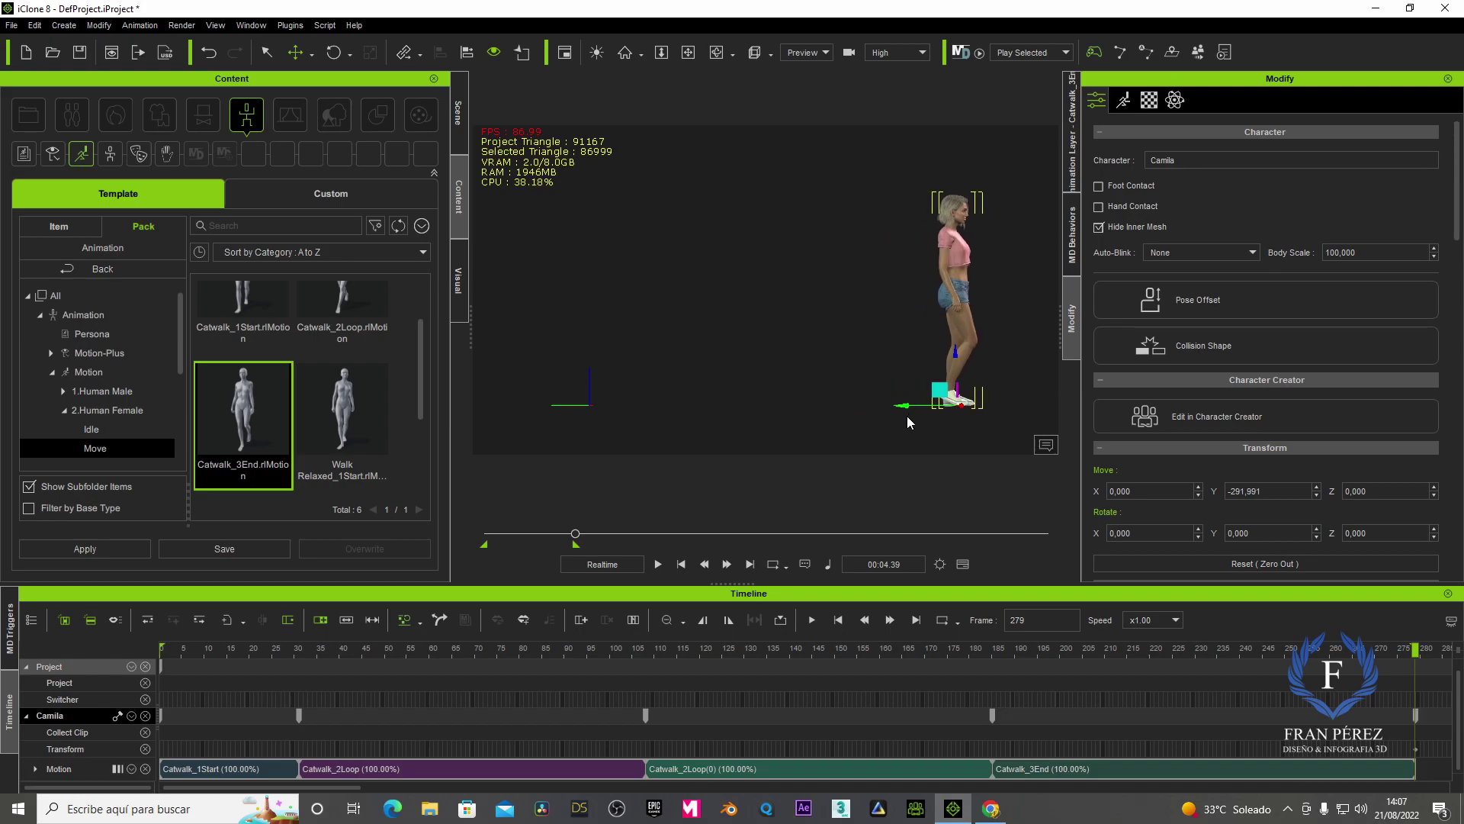
left_click(681, 564)
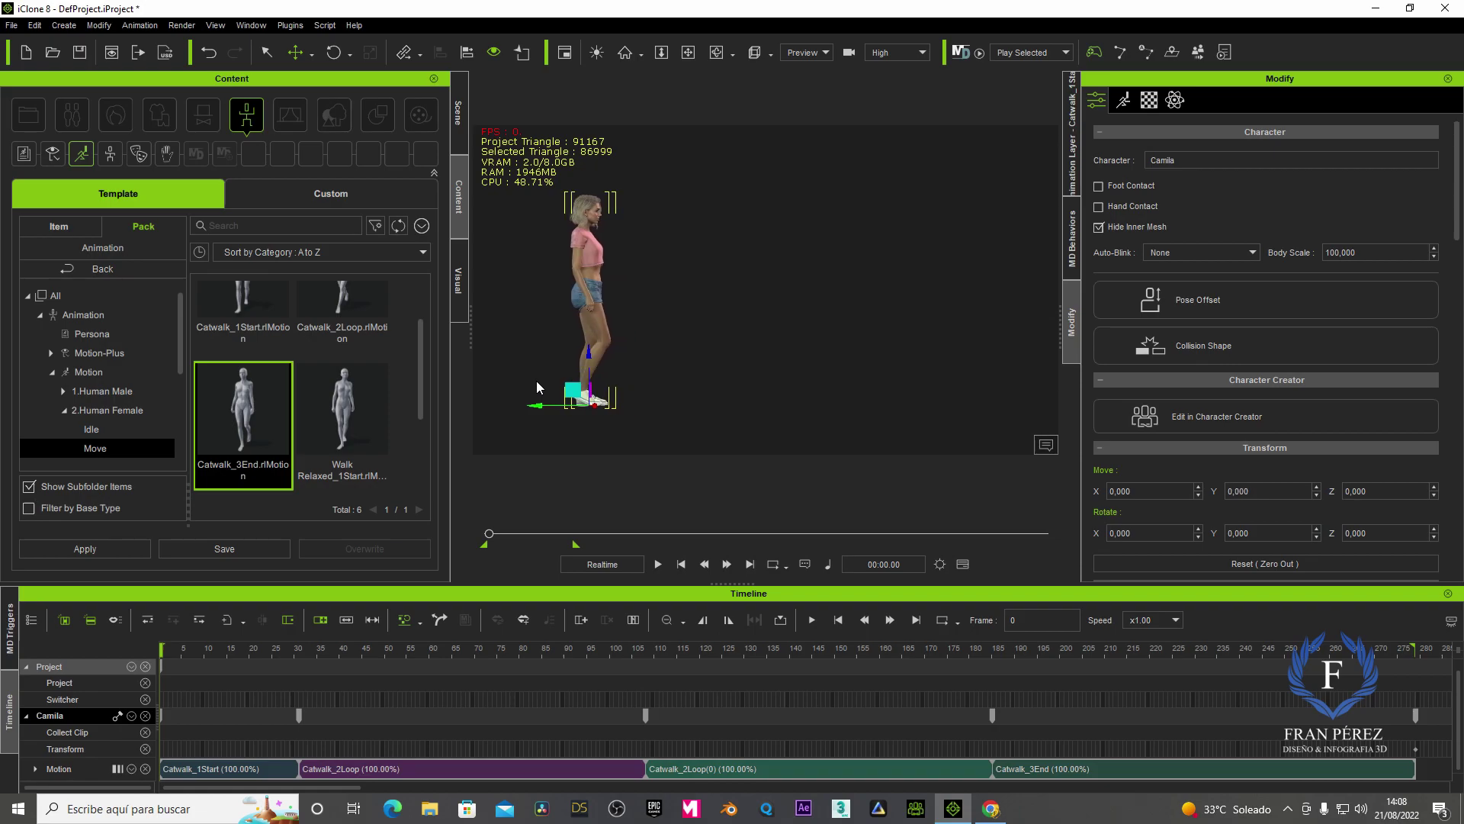
Replay the walk, then drag a Collect Clip range across all four Catwalk clips
key("space")
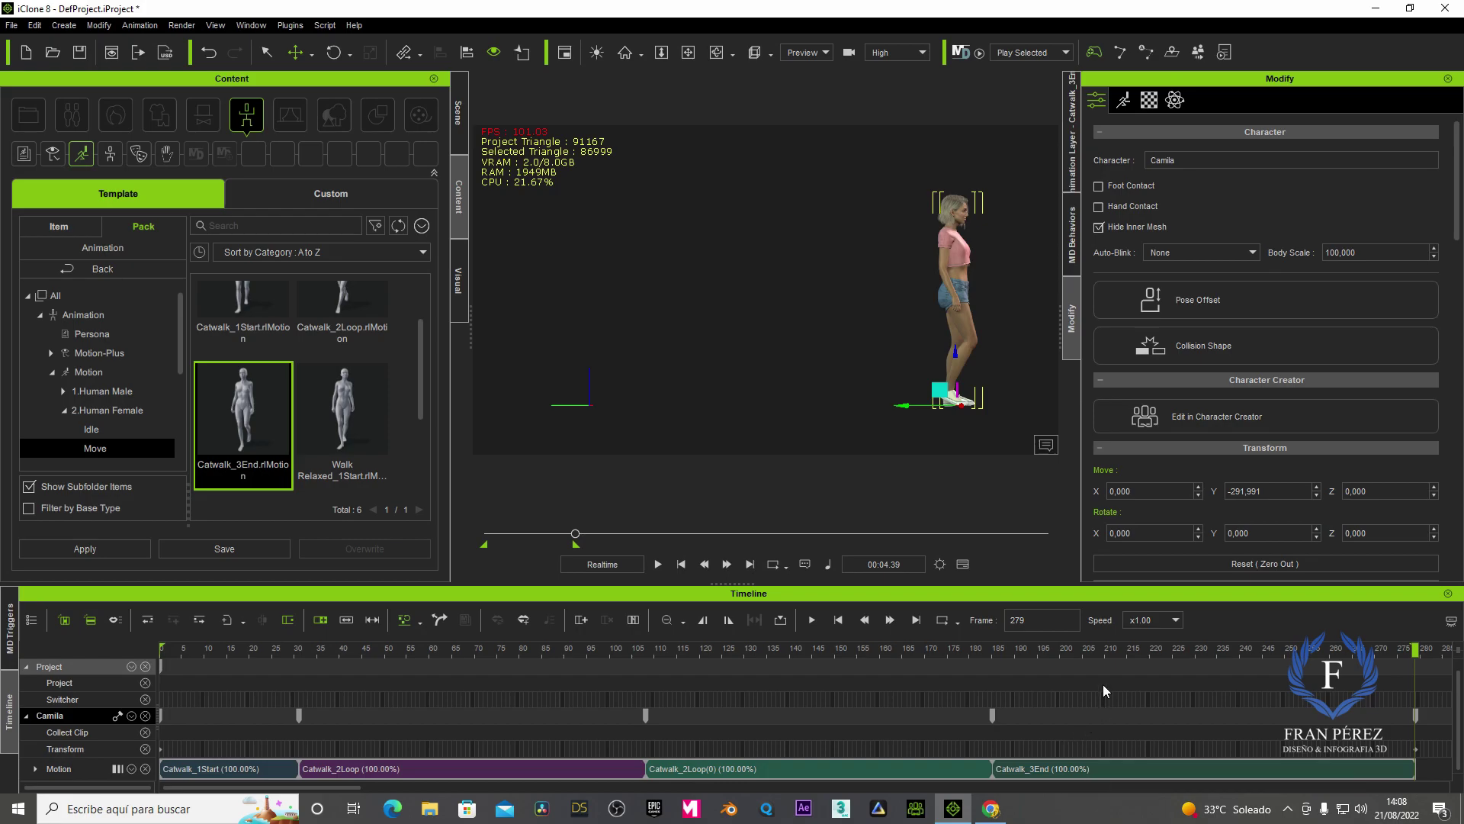
left_click(683, 565)
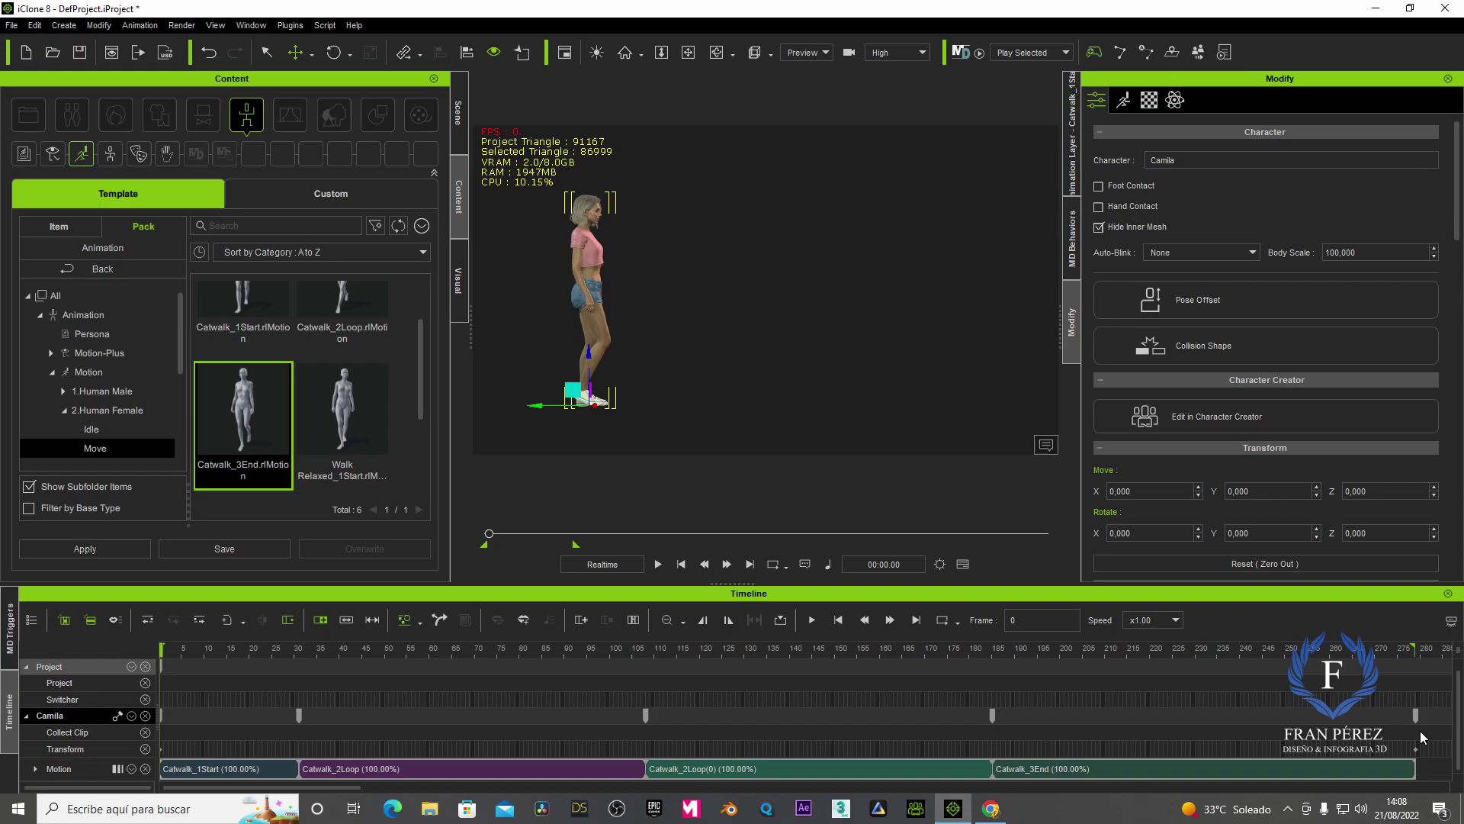
left_click_drag(1418, 731, 159, 732)
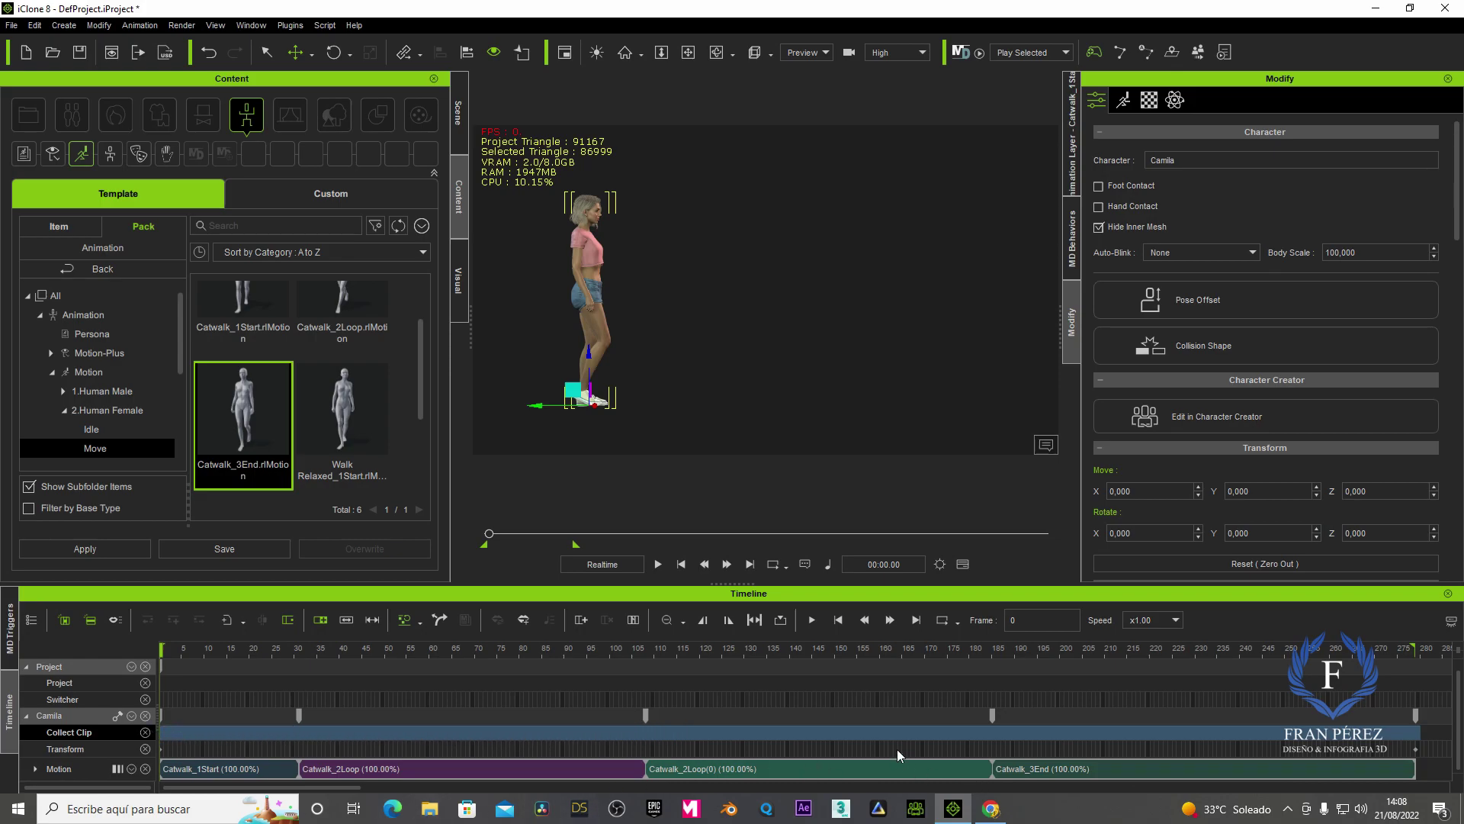
Open Motion Correction from the collect clip's context menu and try the Fast Standing preset
right_click(863, 730)
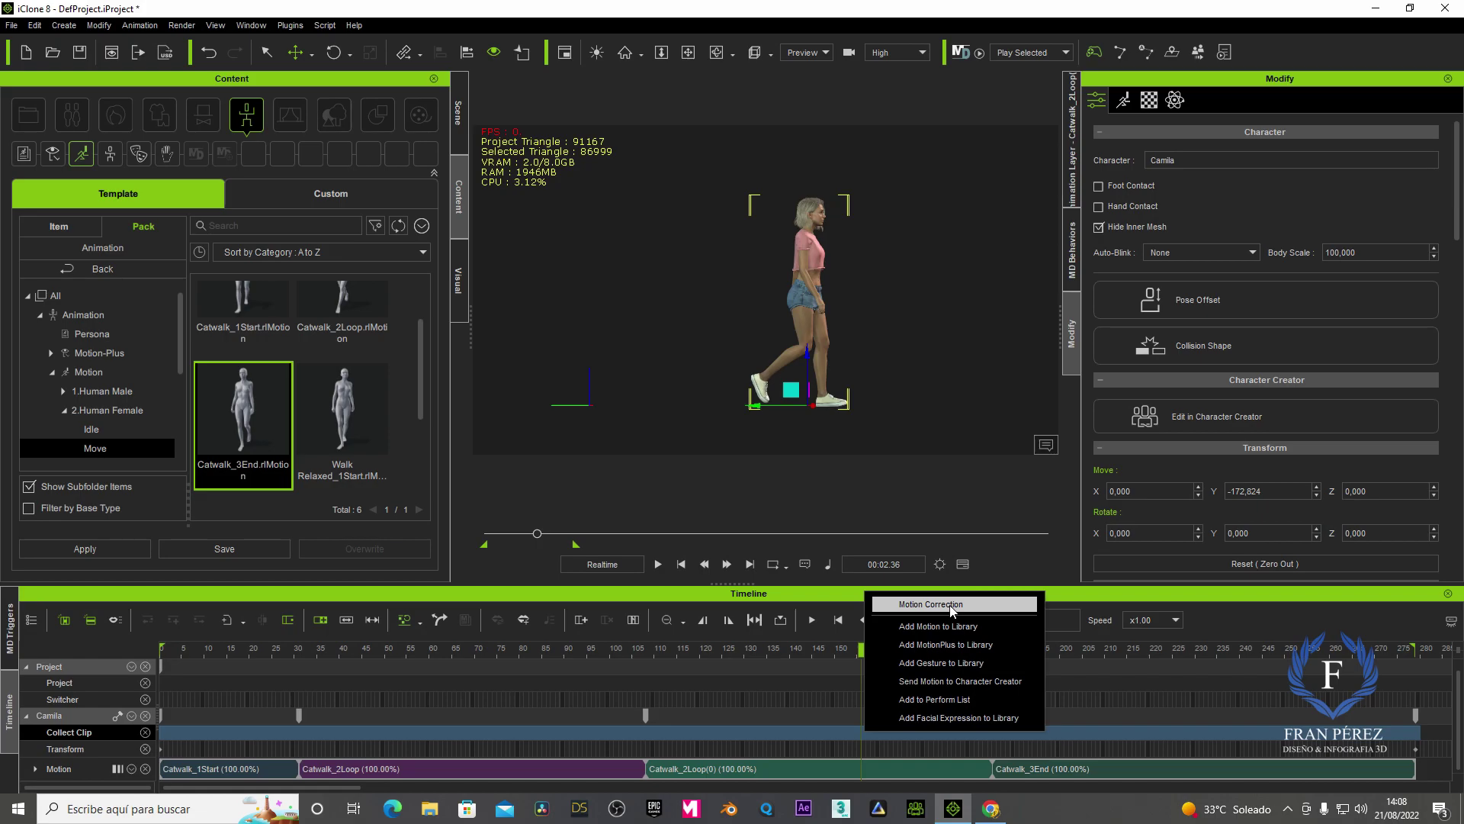
left_click(952, 606)
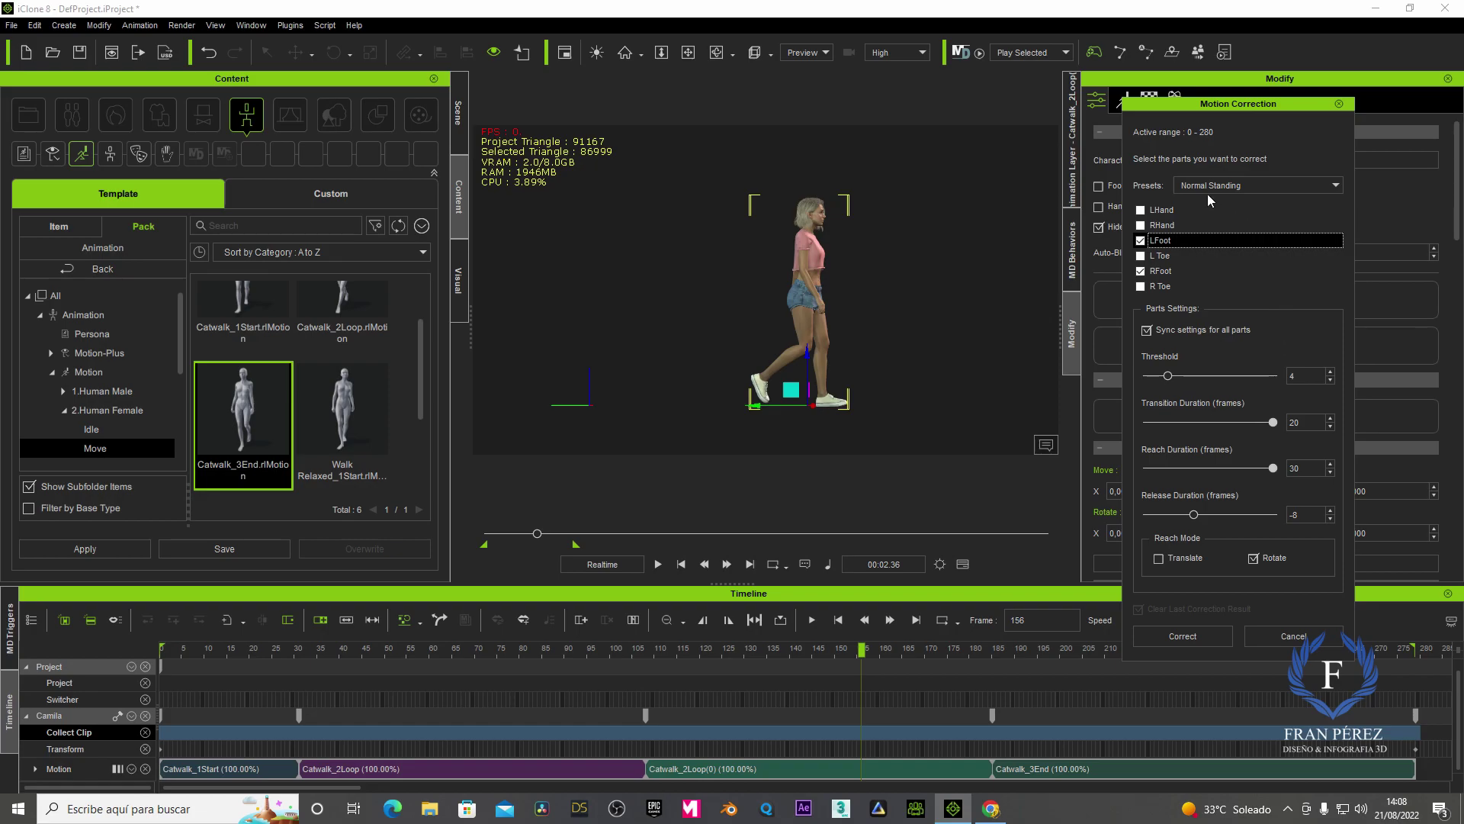
left_click(1338, 185)
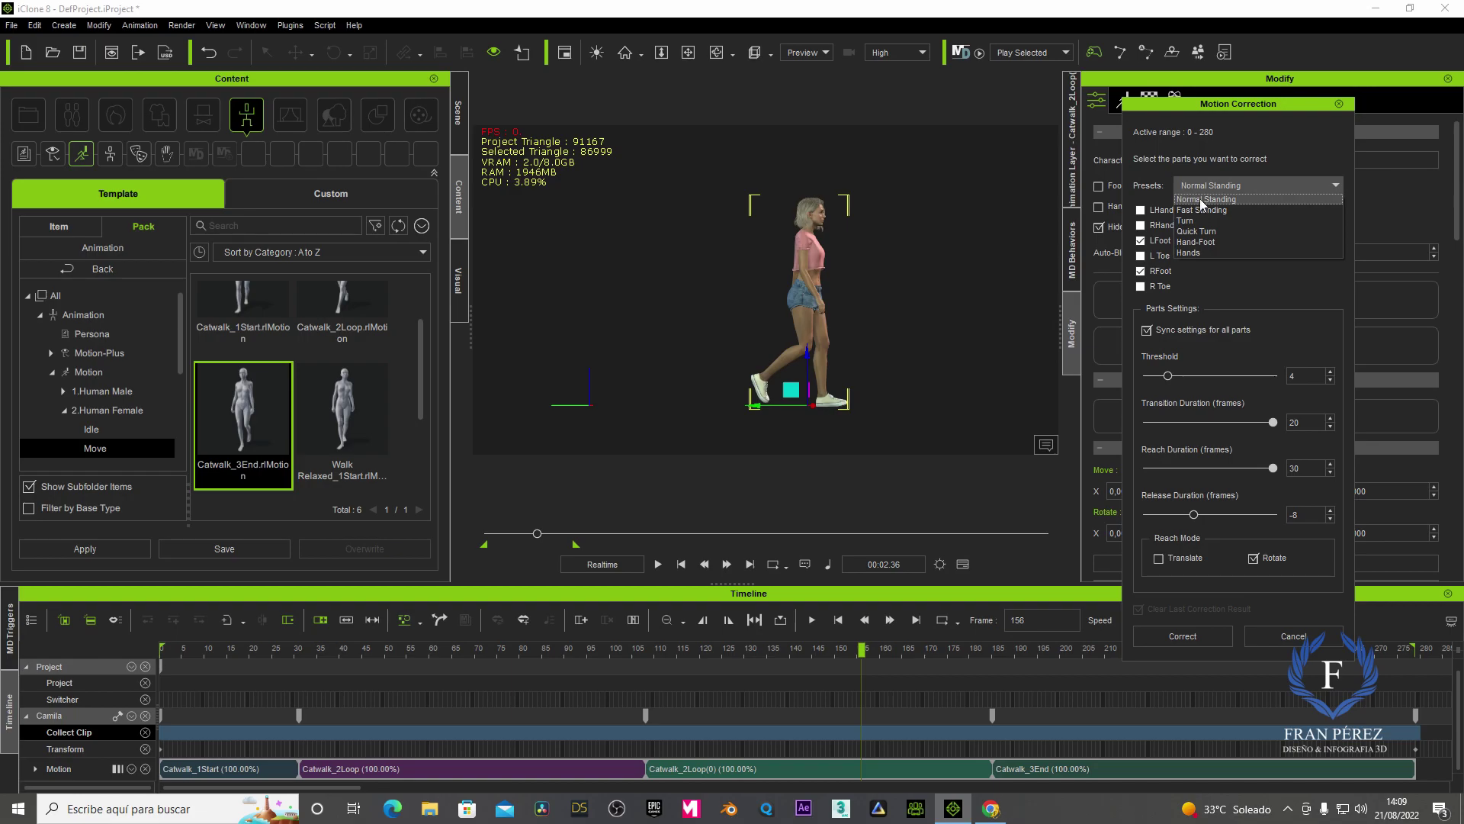
left_click(1214, 211)
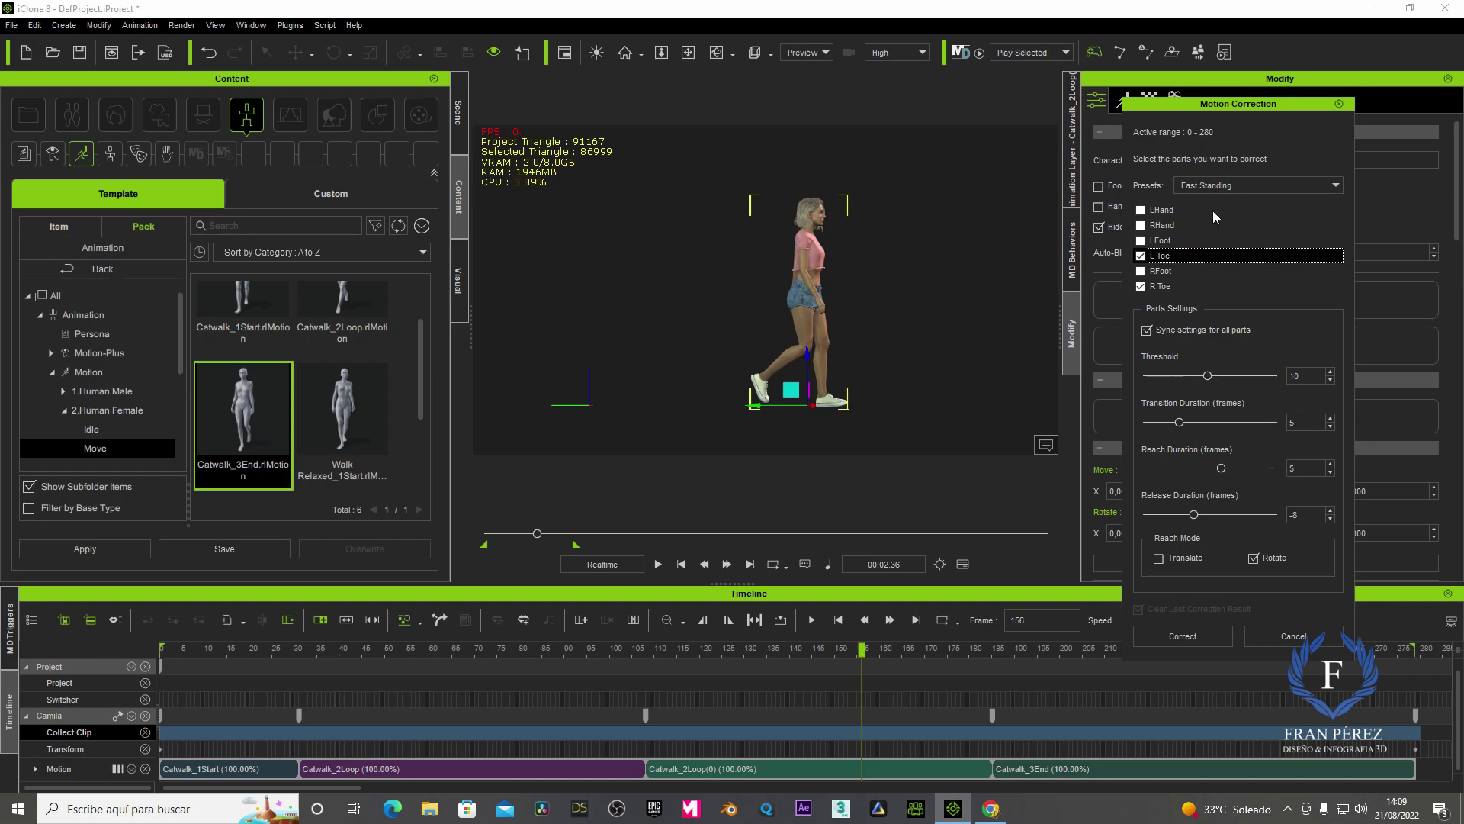
Try the Turn, Quick Turn and Hand-Foot correction presets
left_click(1341, 183)
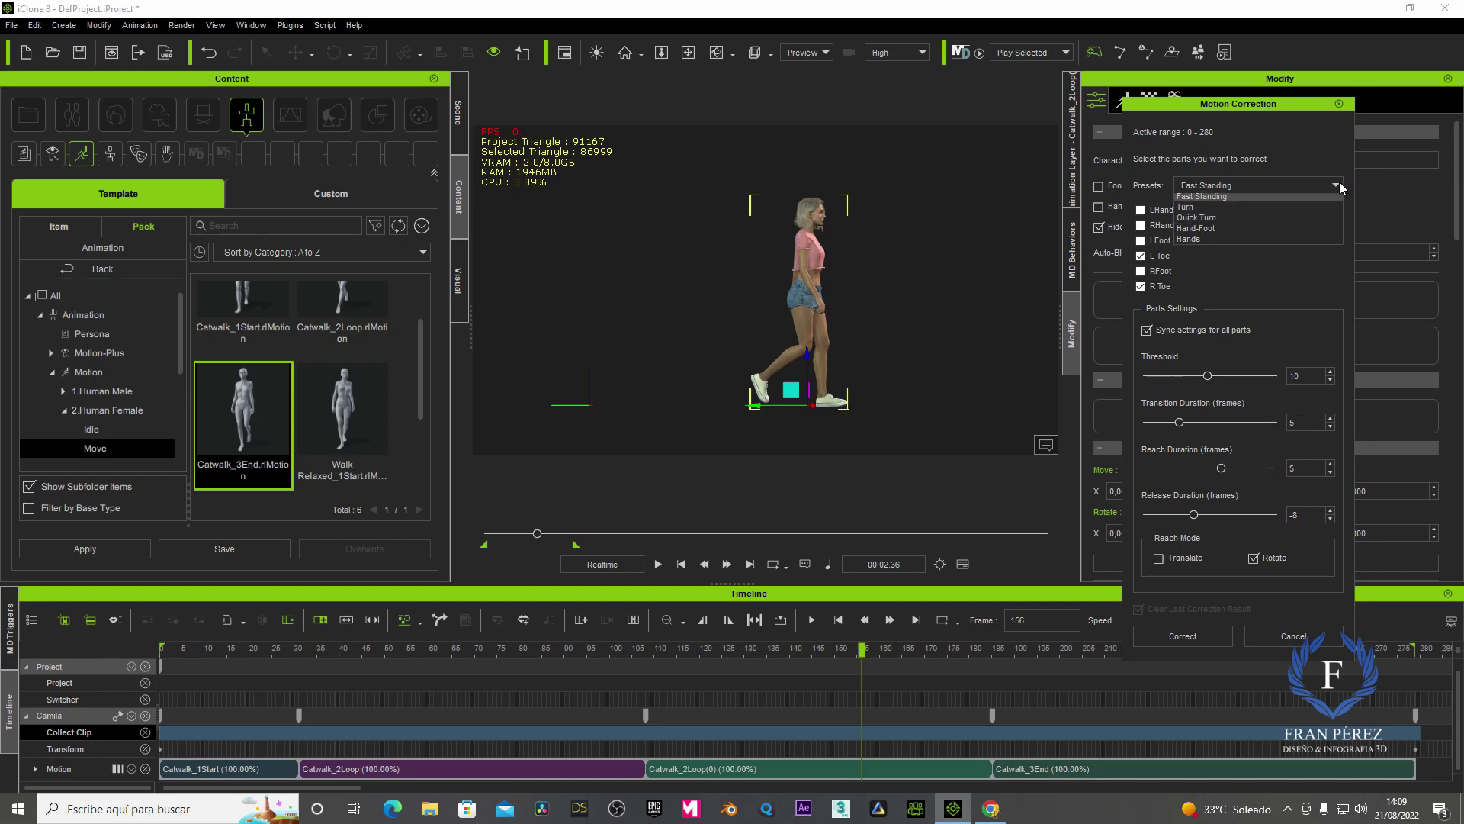
left_click(1193, 219)
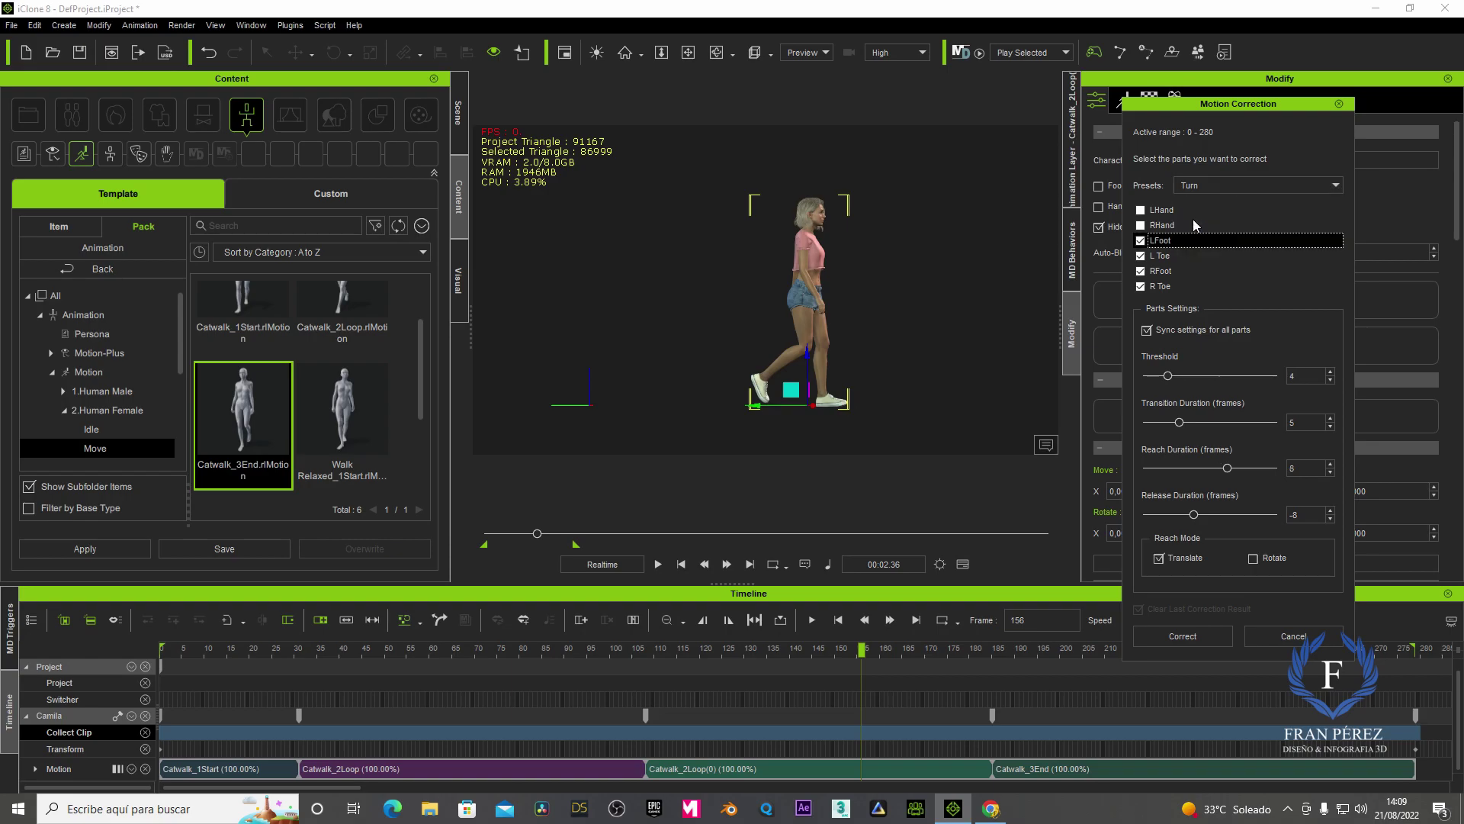
left_click(1334, 185)
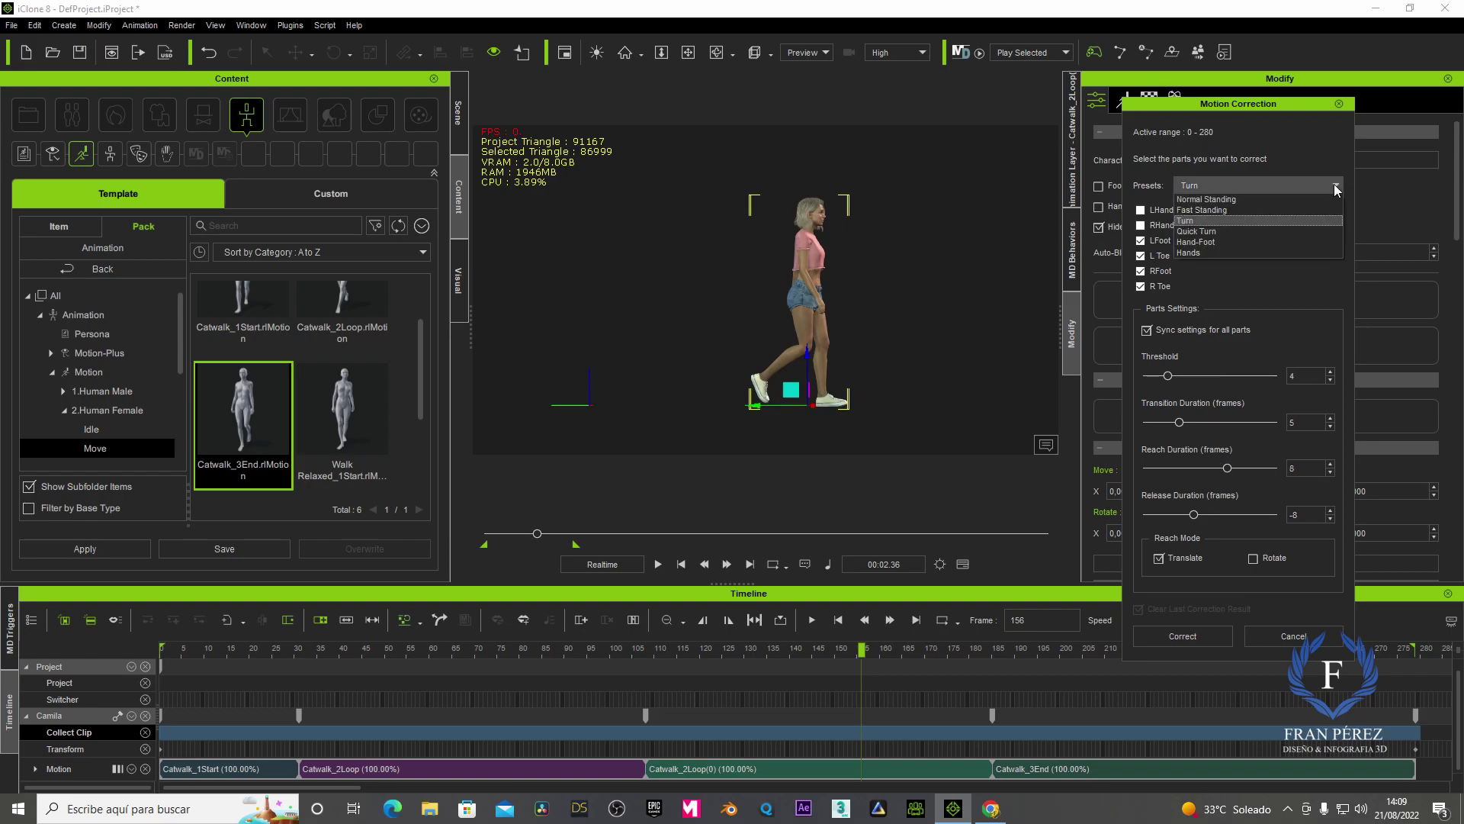
left_click(1209, 231)
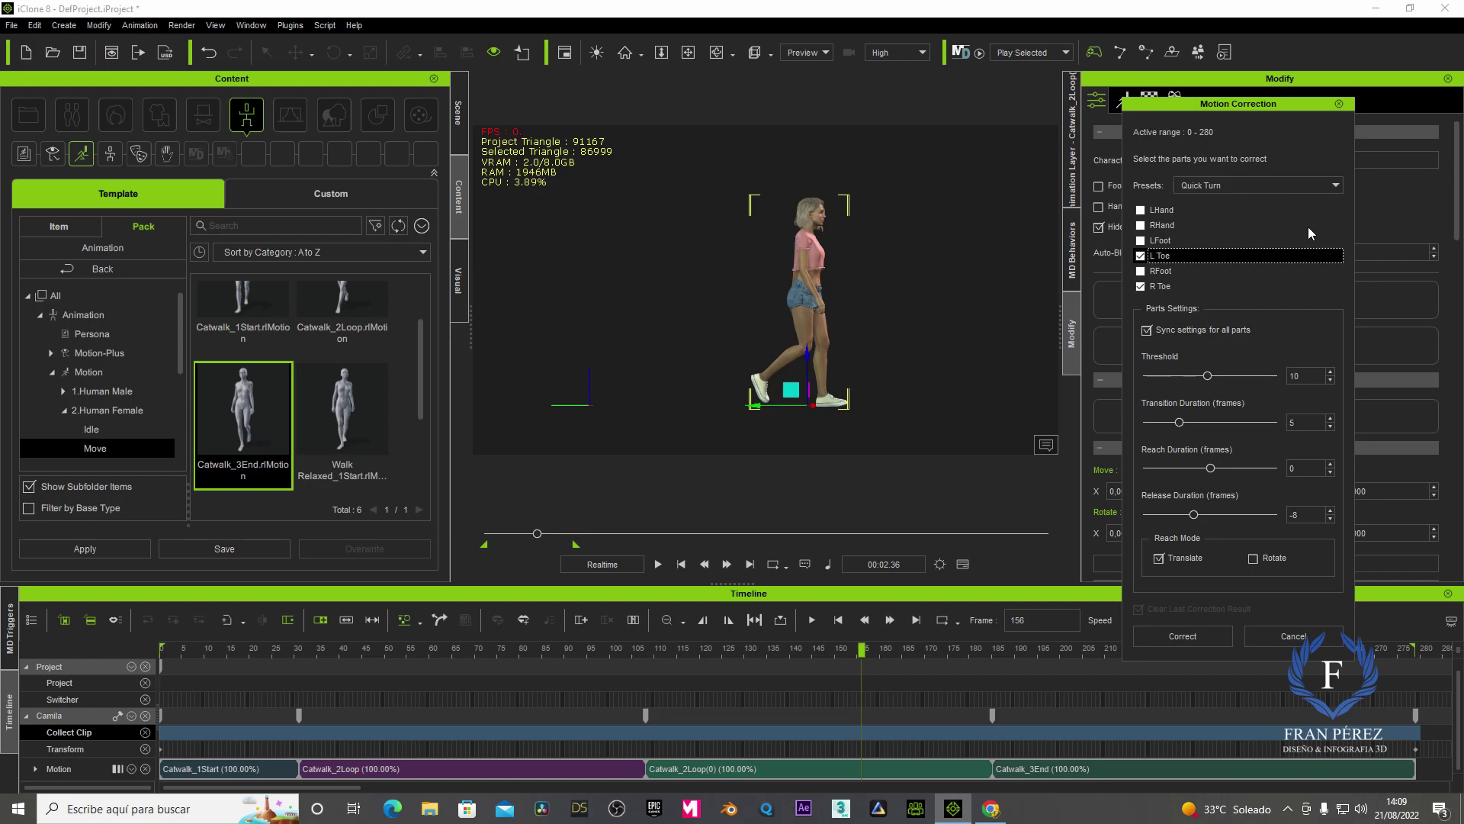
left_click(1223, 185)
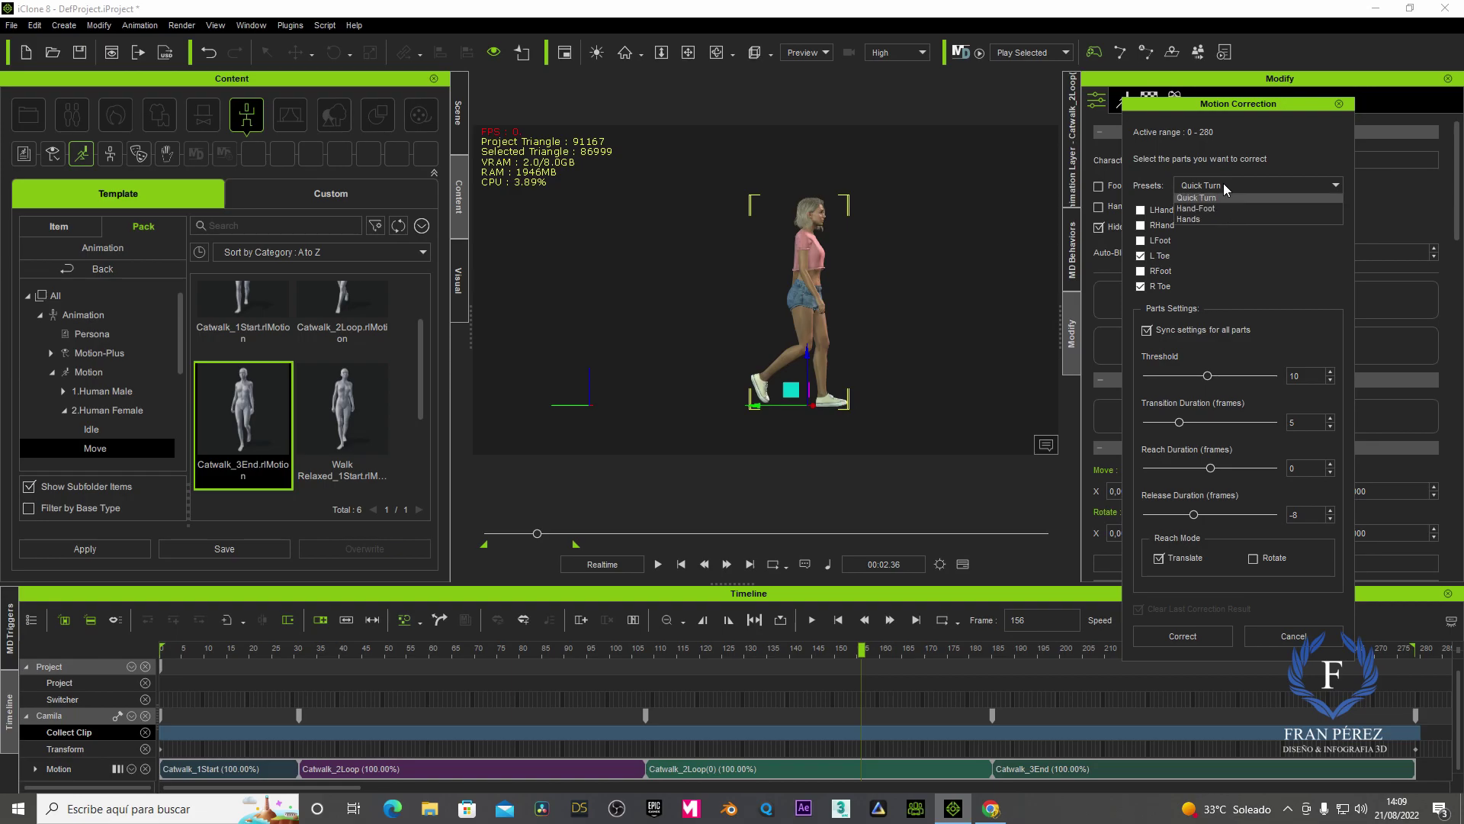
left_click(1216, 235)
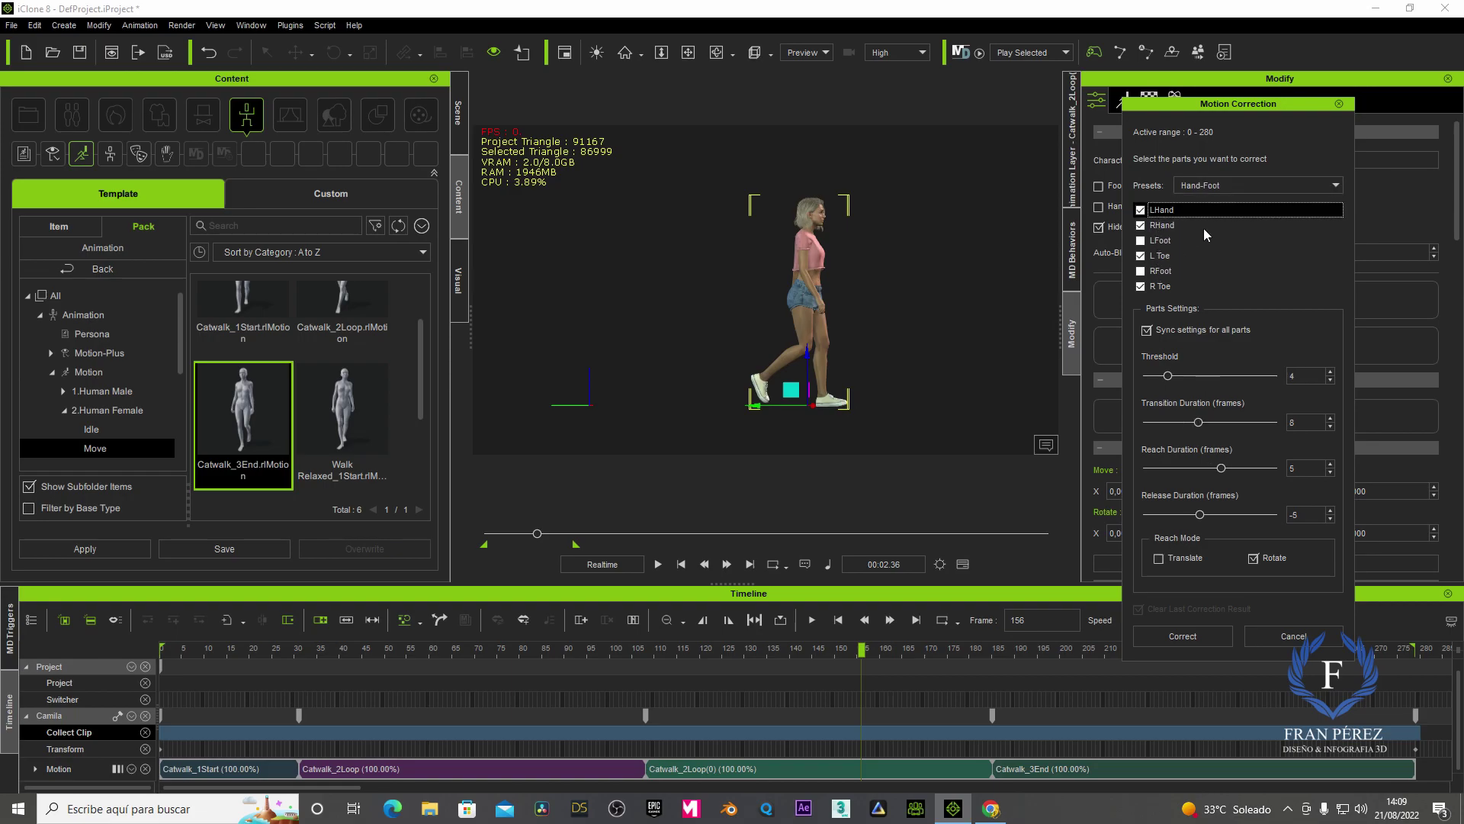
Try the Hands preset, then settle on Normal Standing
left_click(1330, 189)
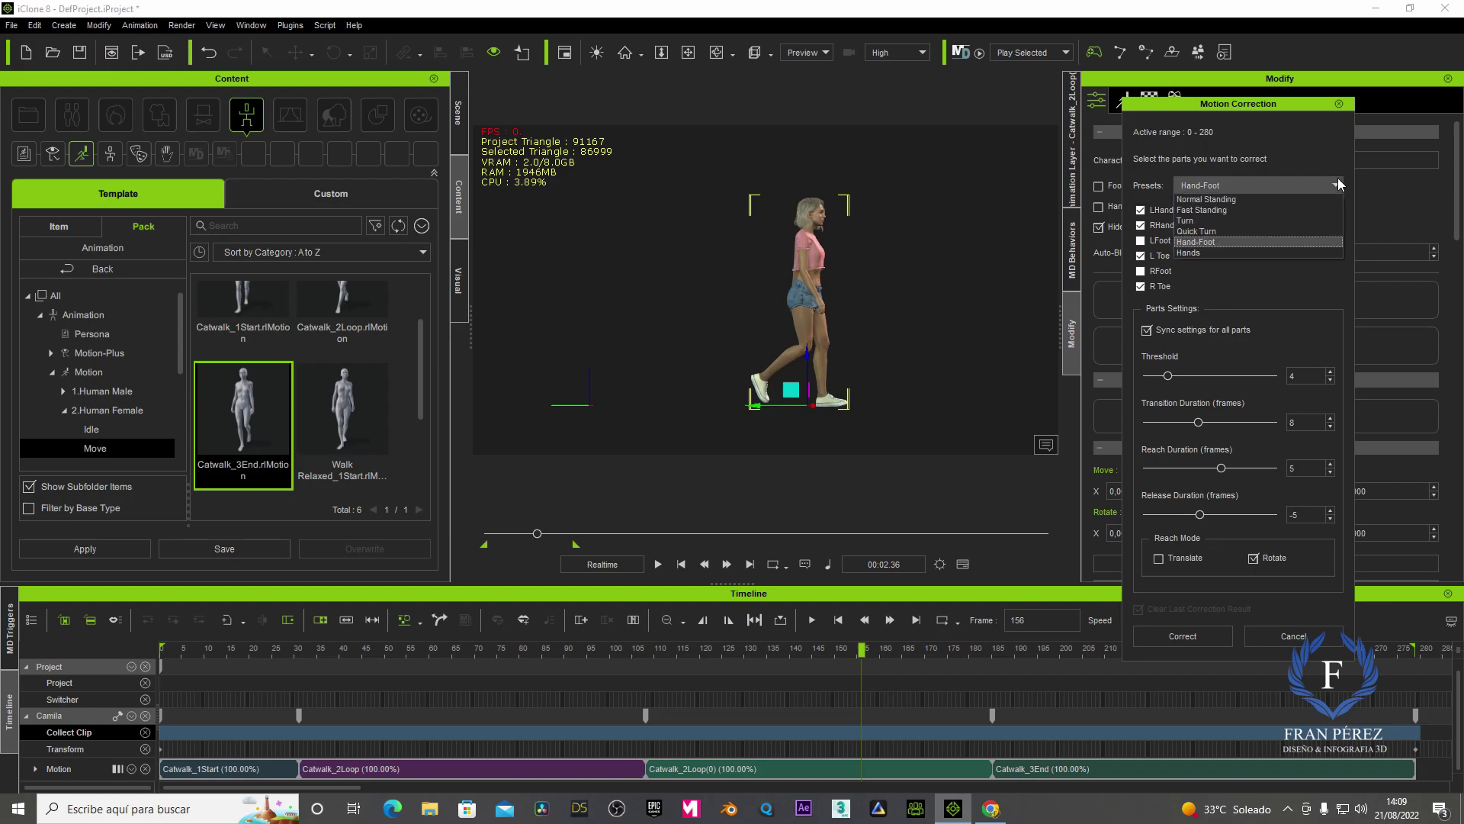
left_click(1191, 251)
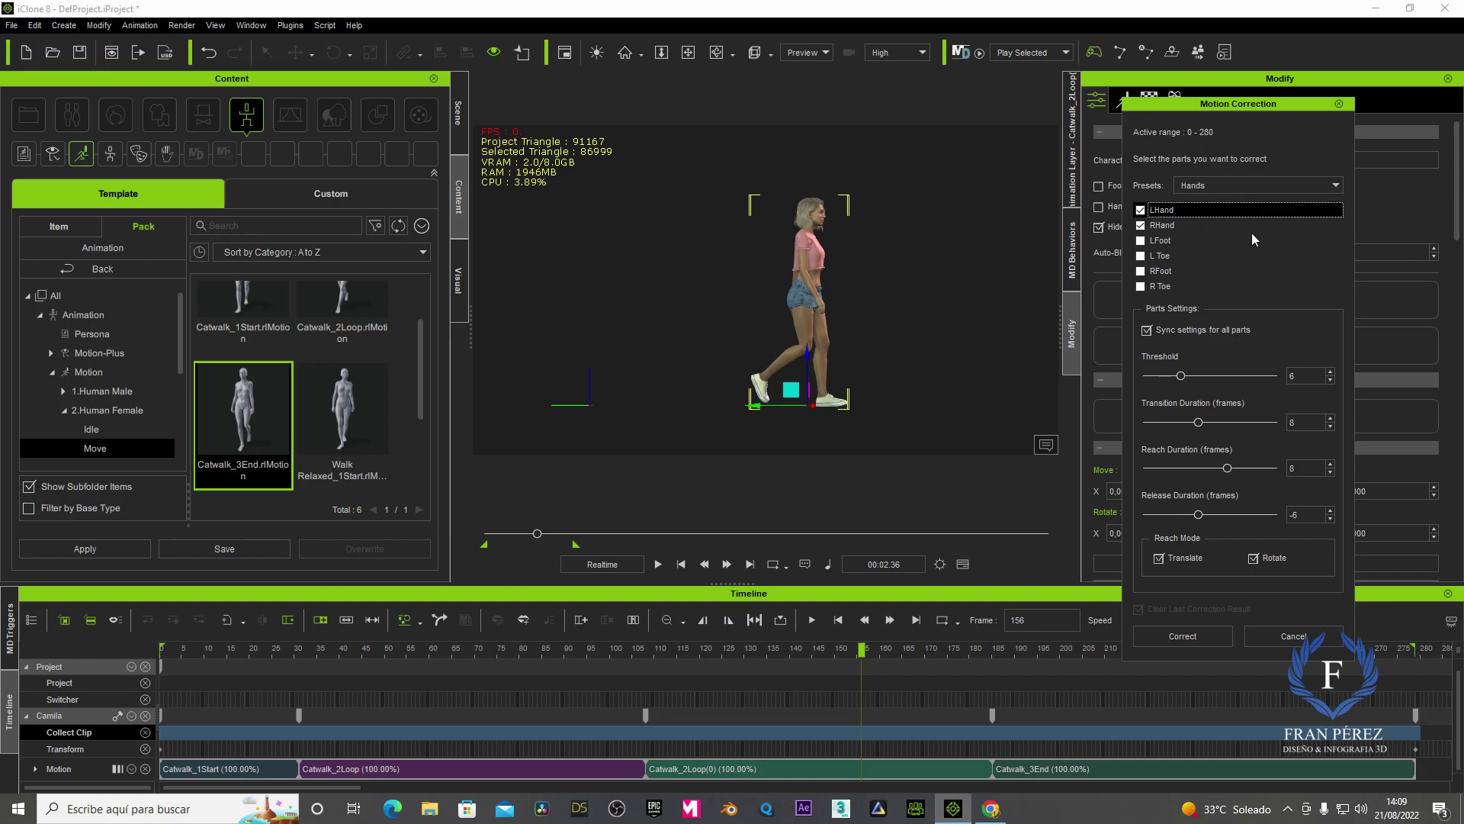
left_click(1335, 185)
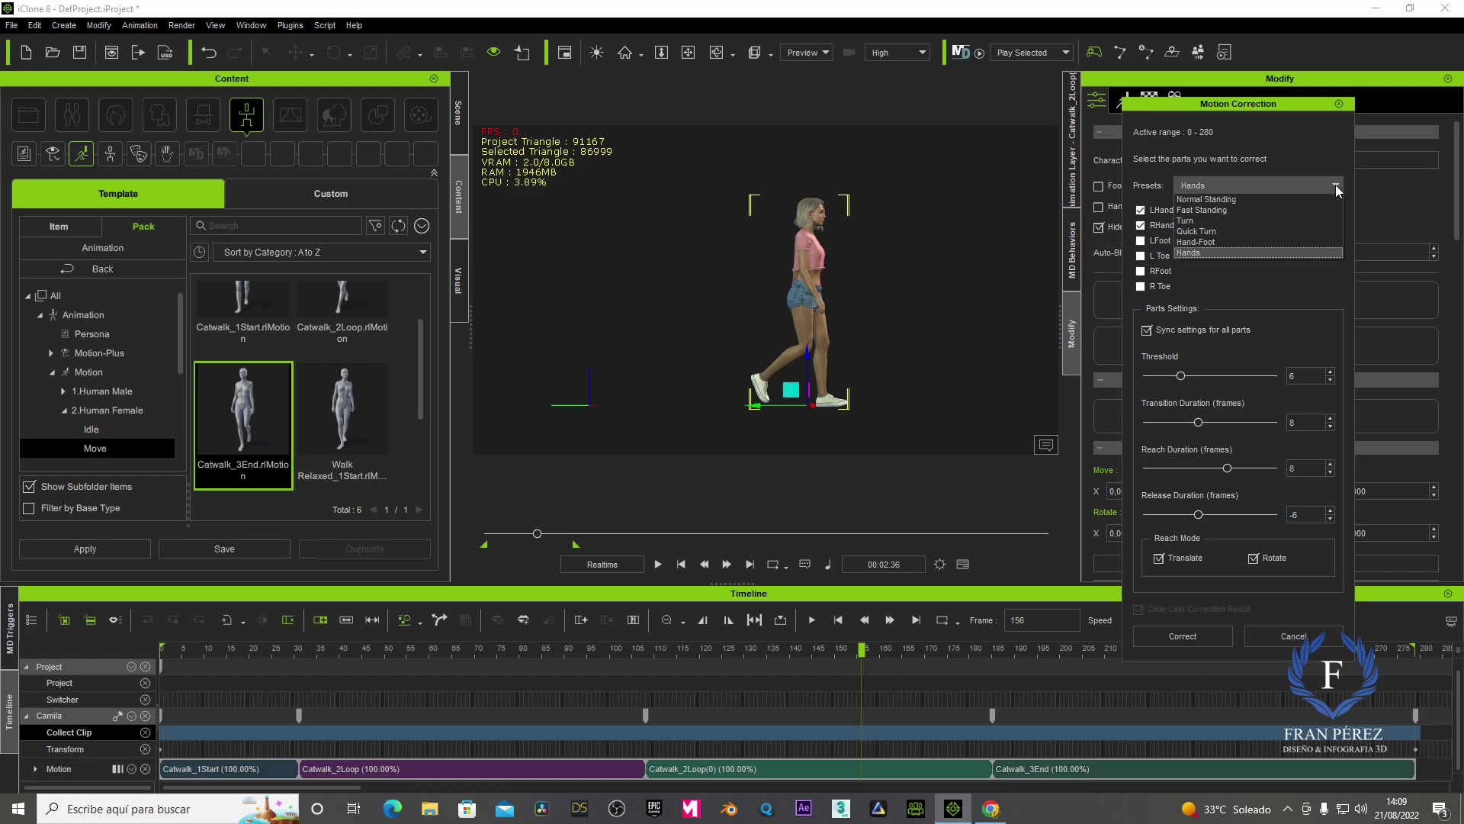
left_click(1228, 199)
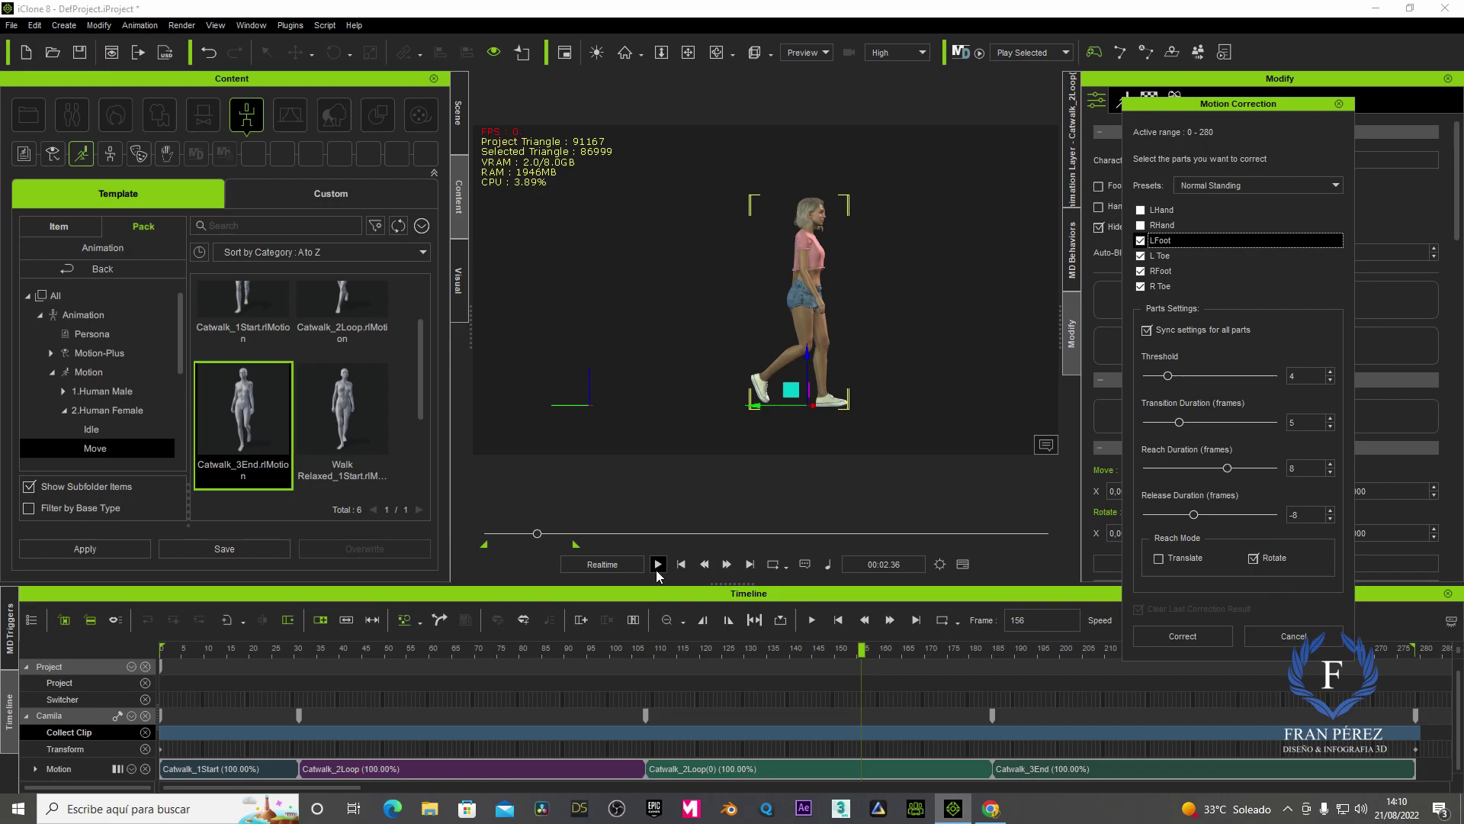
Apply the Normal Standing correction from frame 0 and display the footstep contact markers
left_click(681, 566)
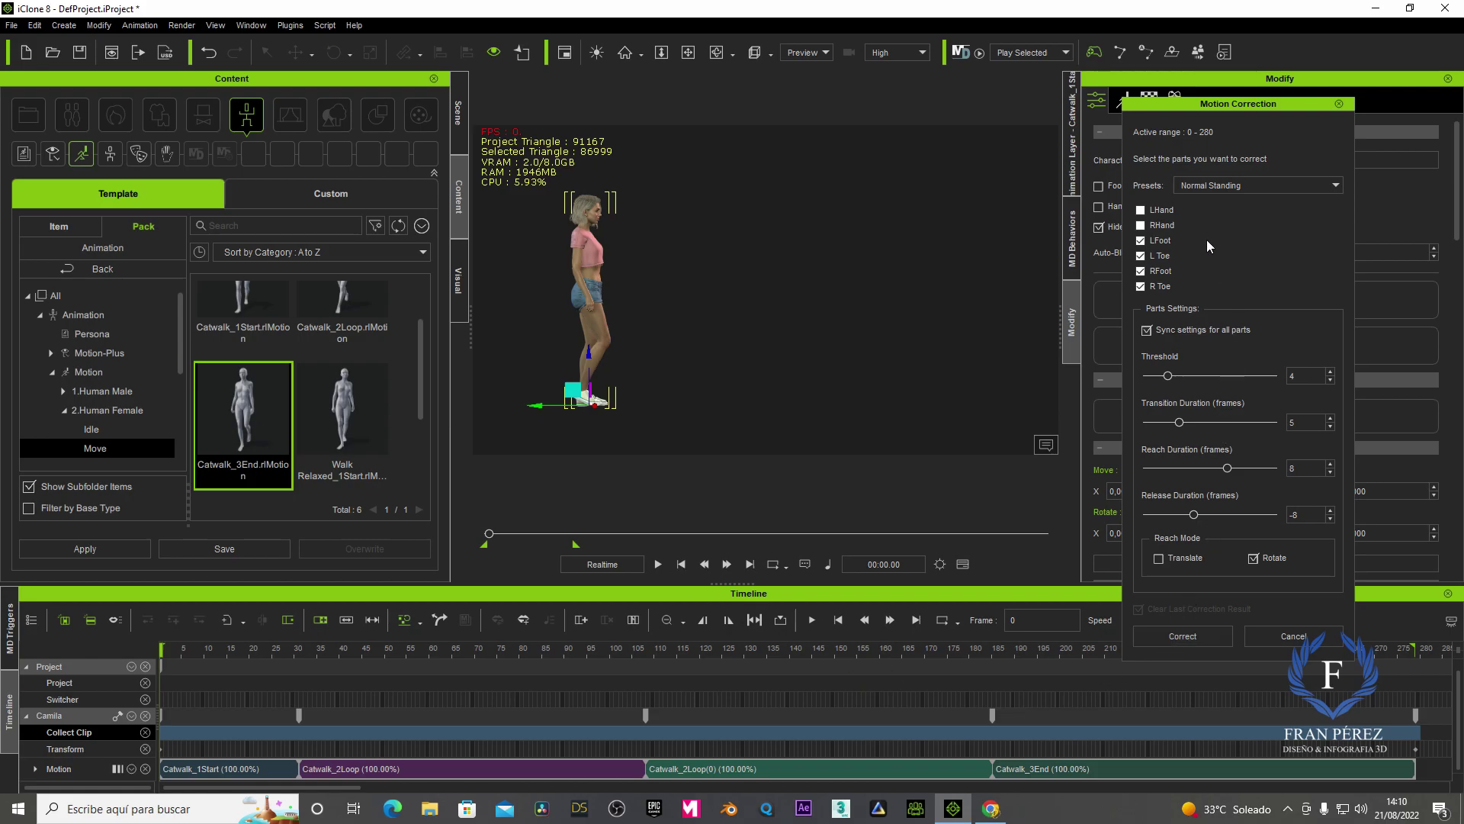
left_click(1179, 633)
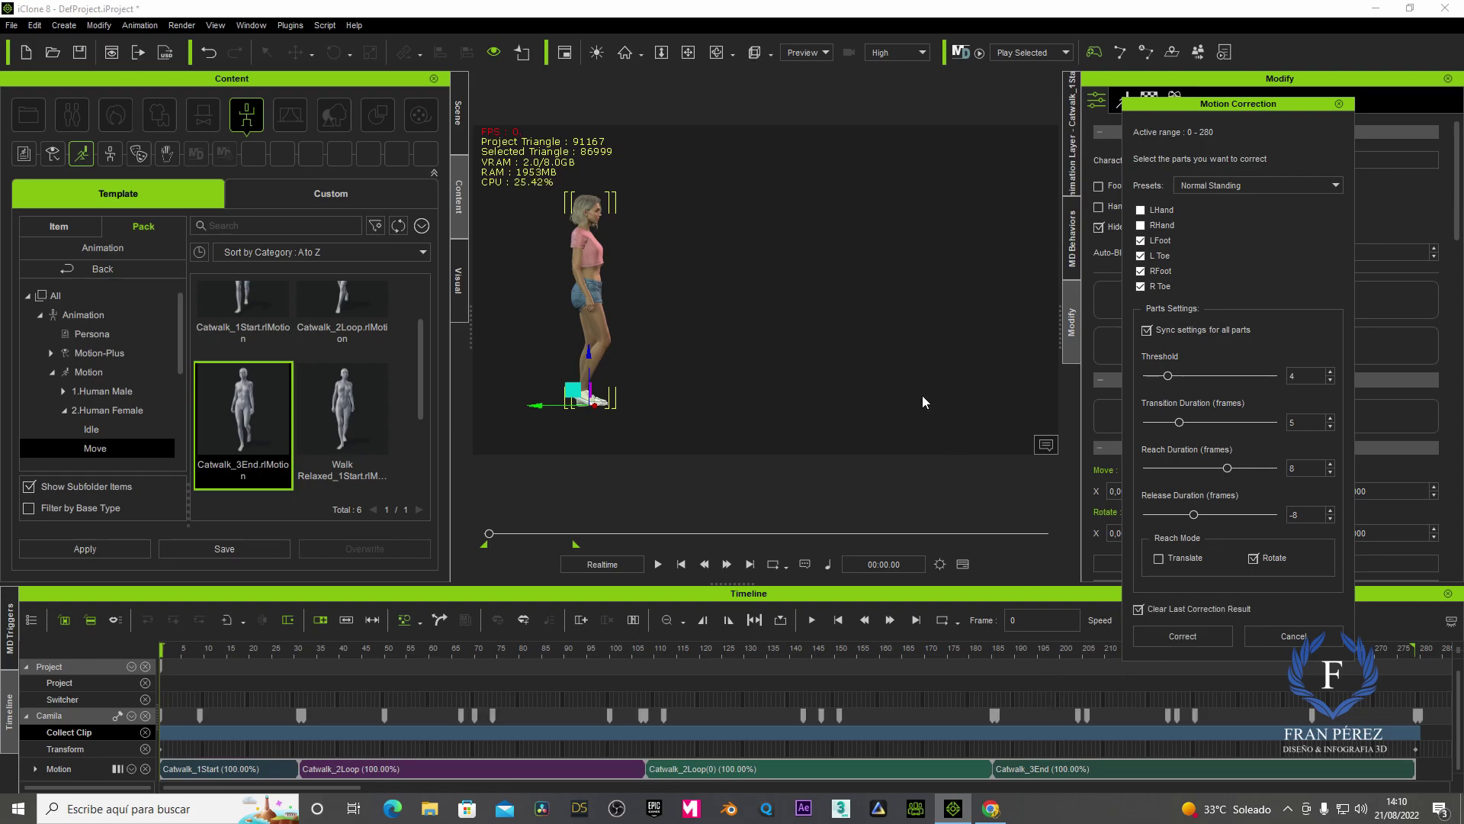
left_click(689, 52)
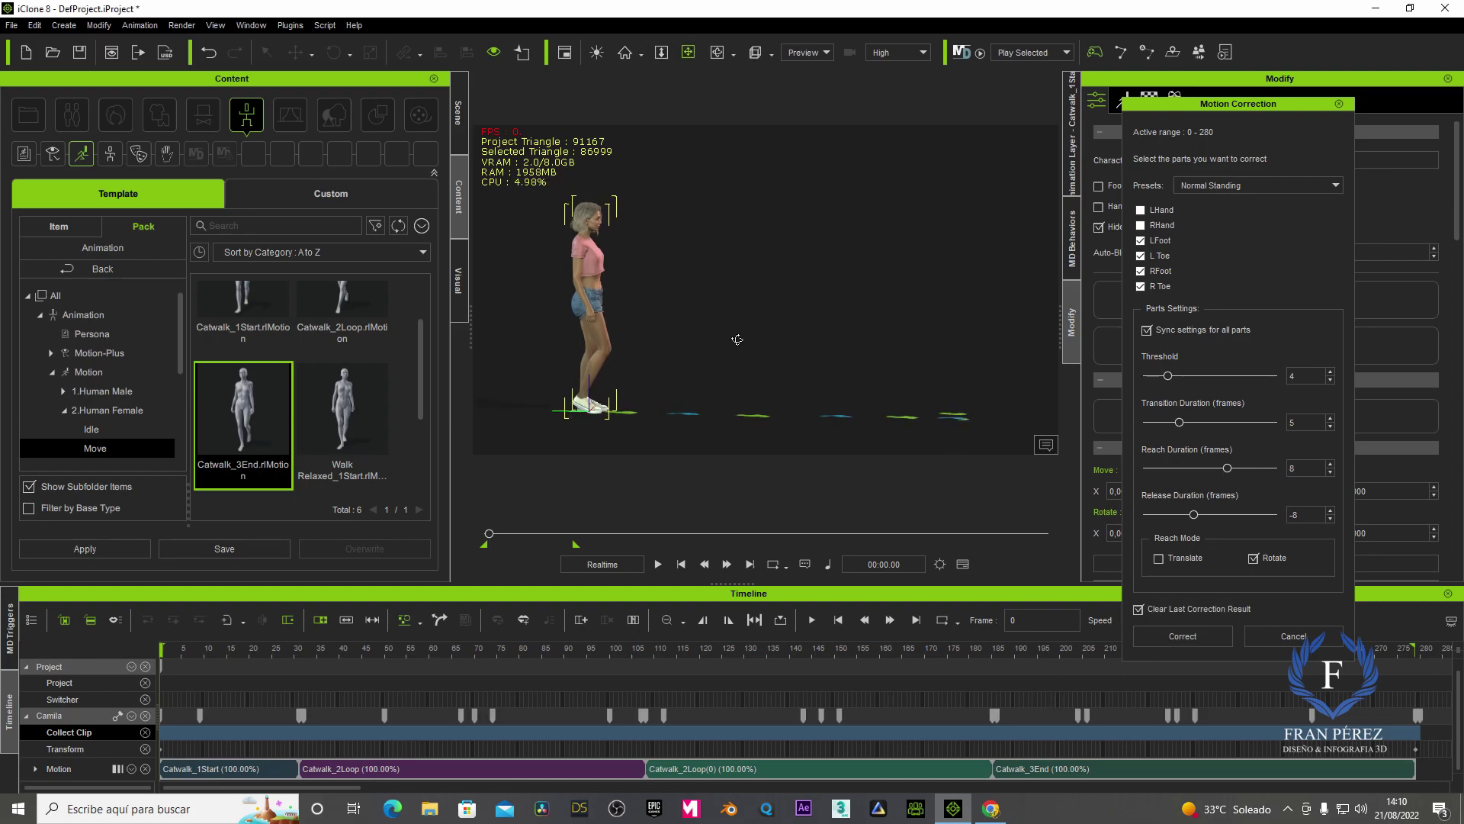
right_click_drag(717, 322, 692, 307)
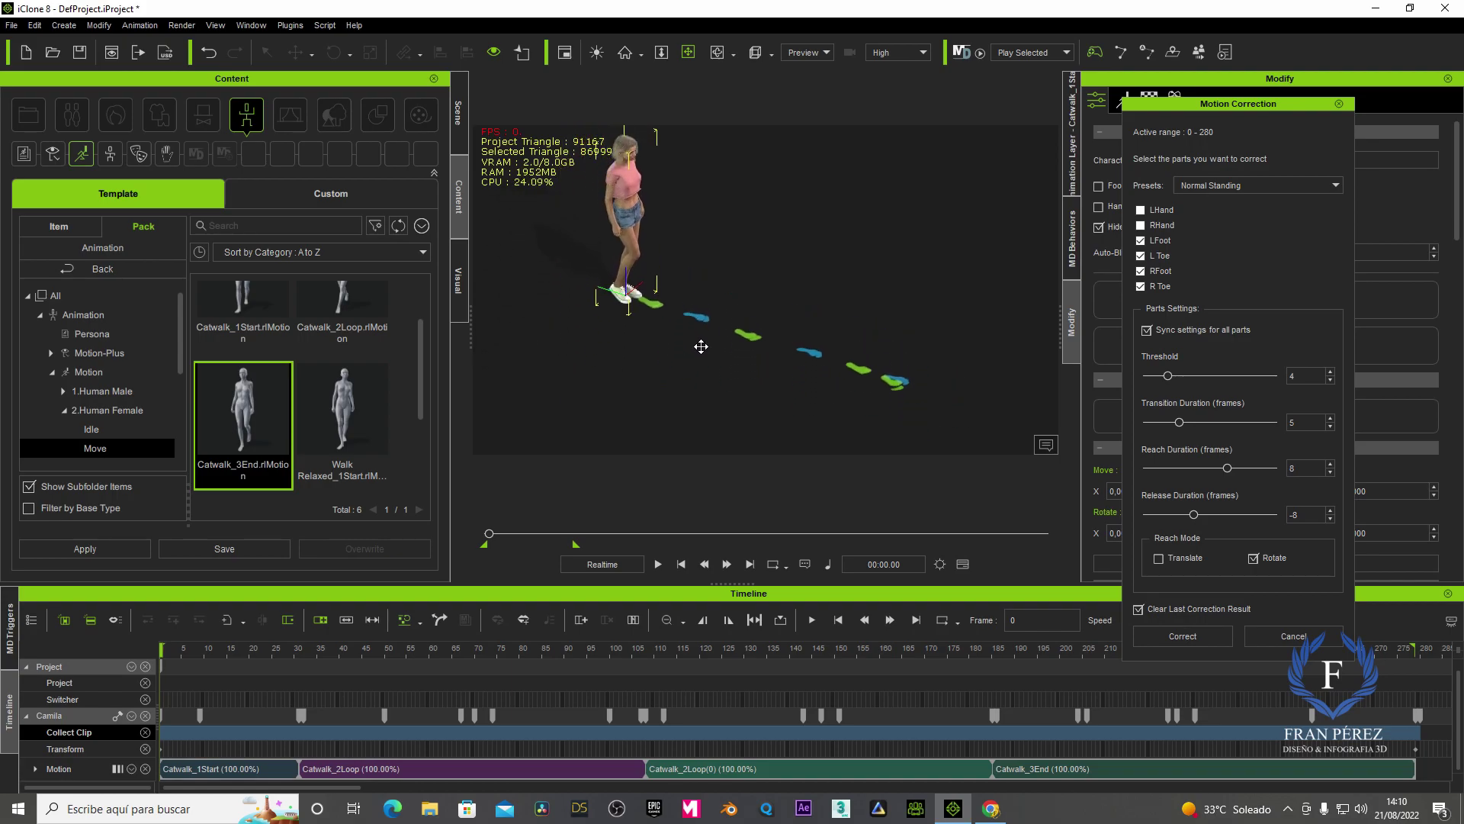
mouse_move(693, 308)
middle_mouse_down()
mouse_move(674, 354)
mouse_move(687, 355)
middle_mouse_up()
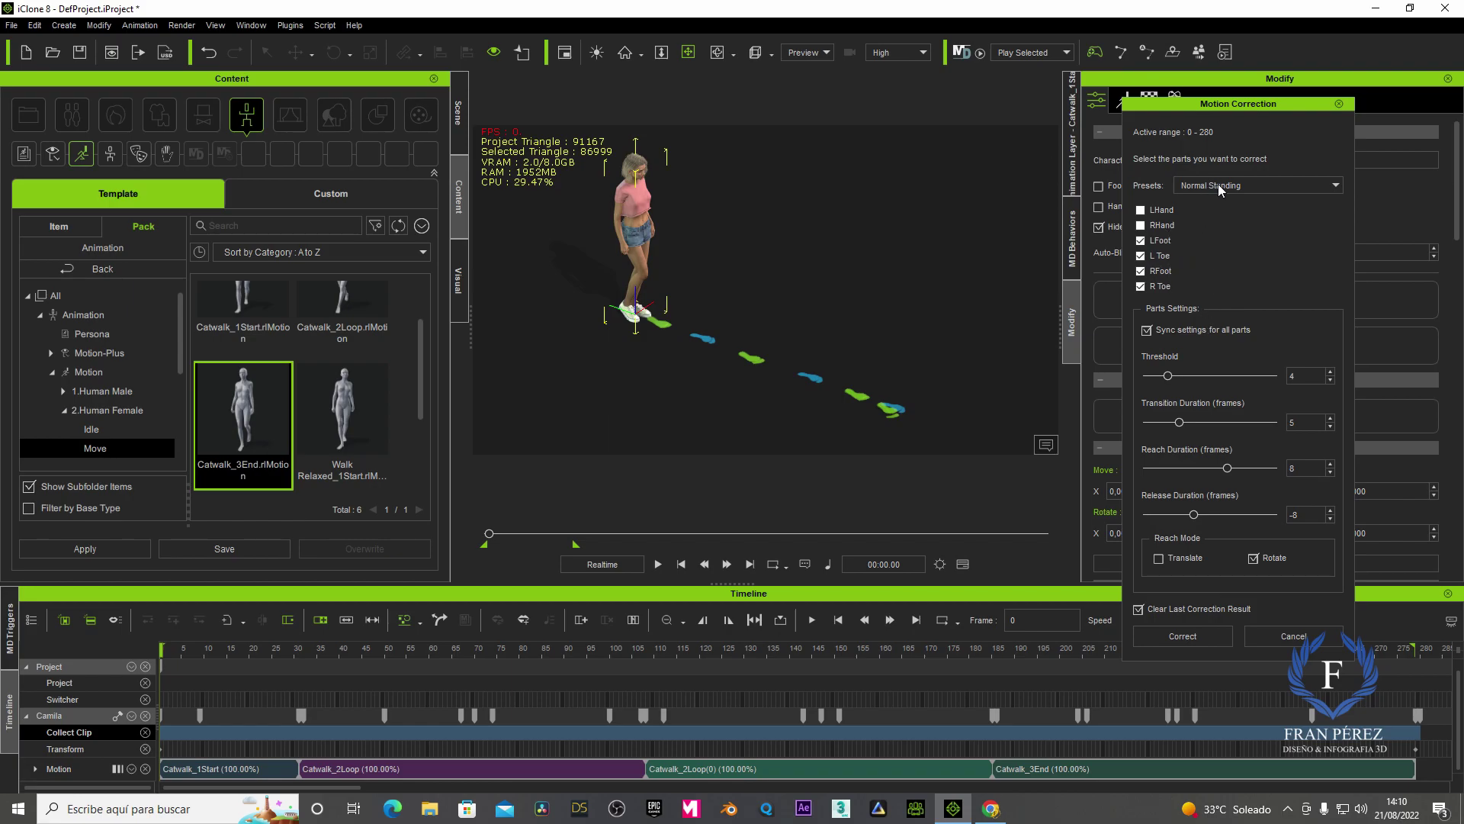
Play back the corrected walk from top and side views, then rewind to frame 0
left_click(658, 564)
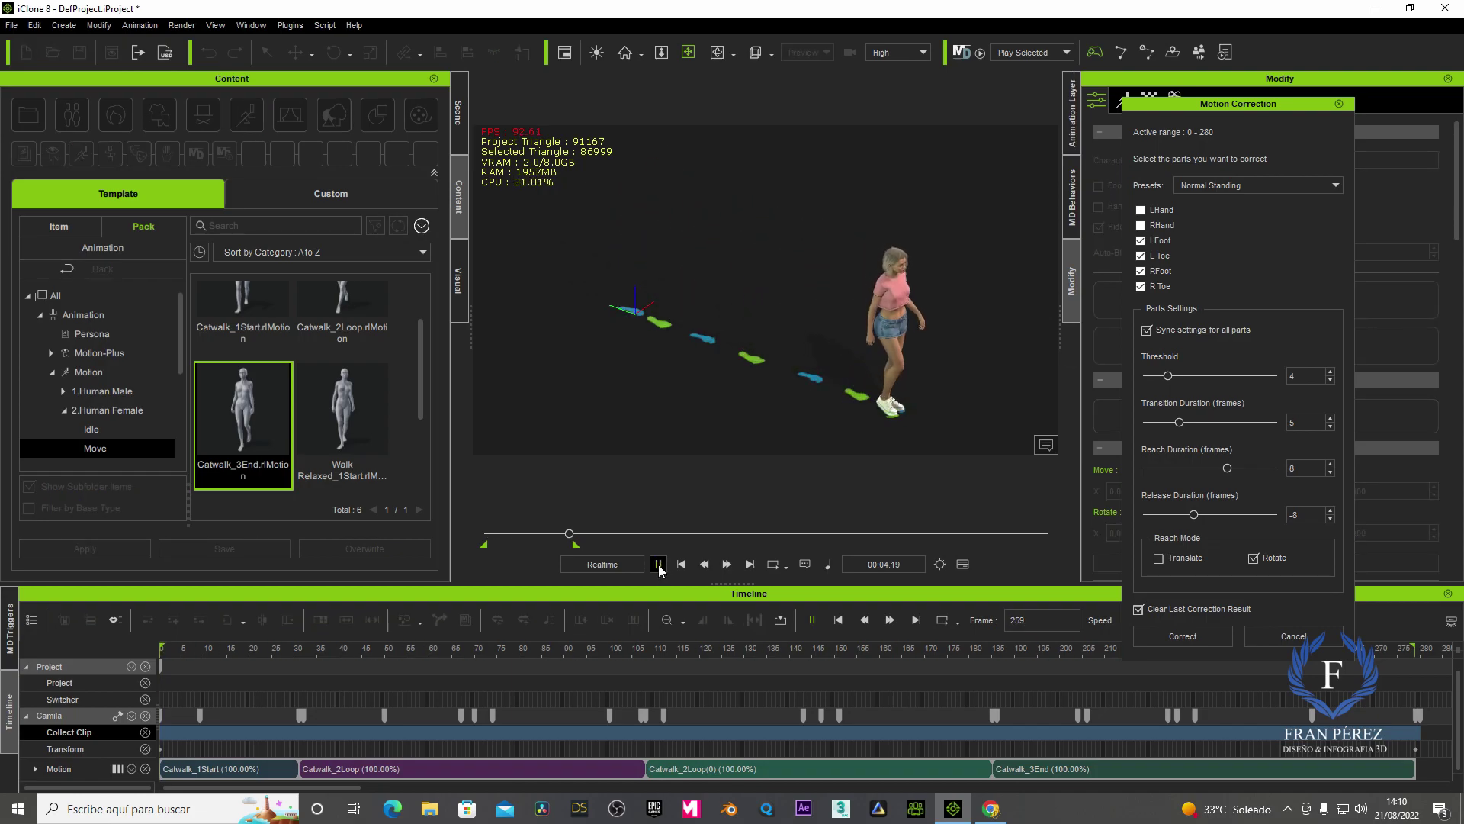
left_click(681, 565)
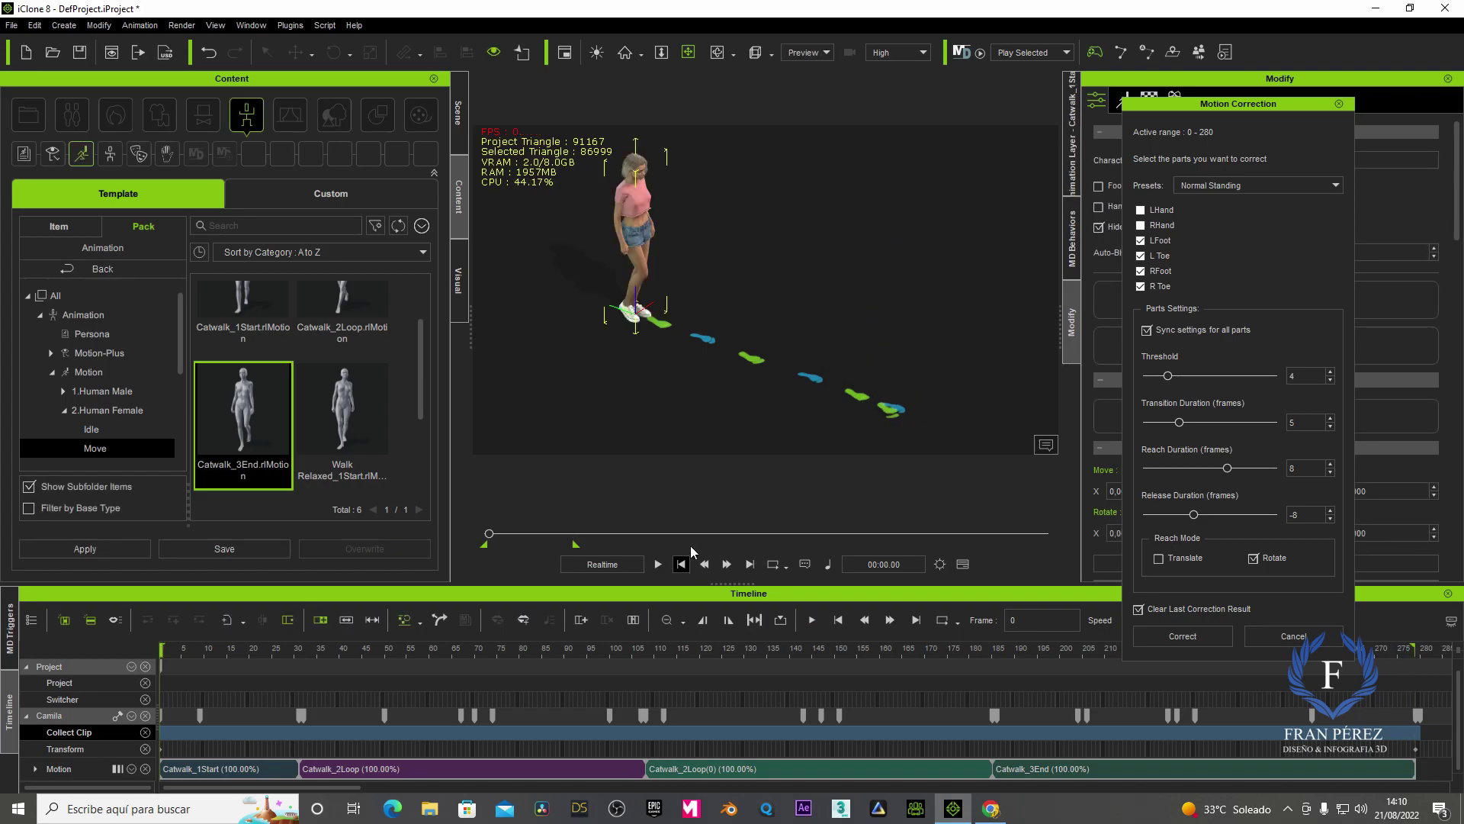
left_click_drag(705, 391, 817, 314)
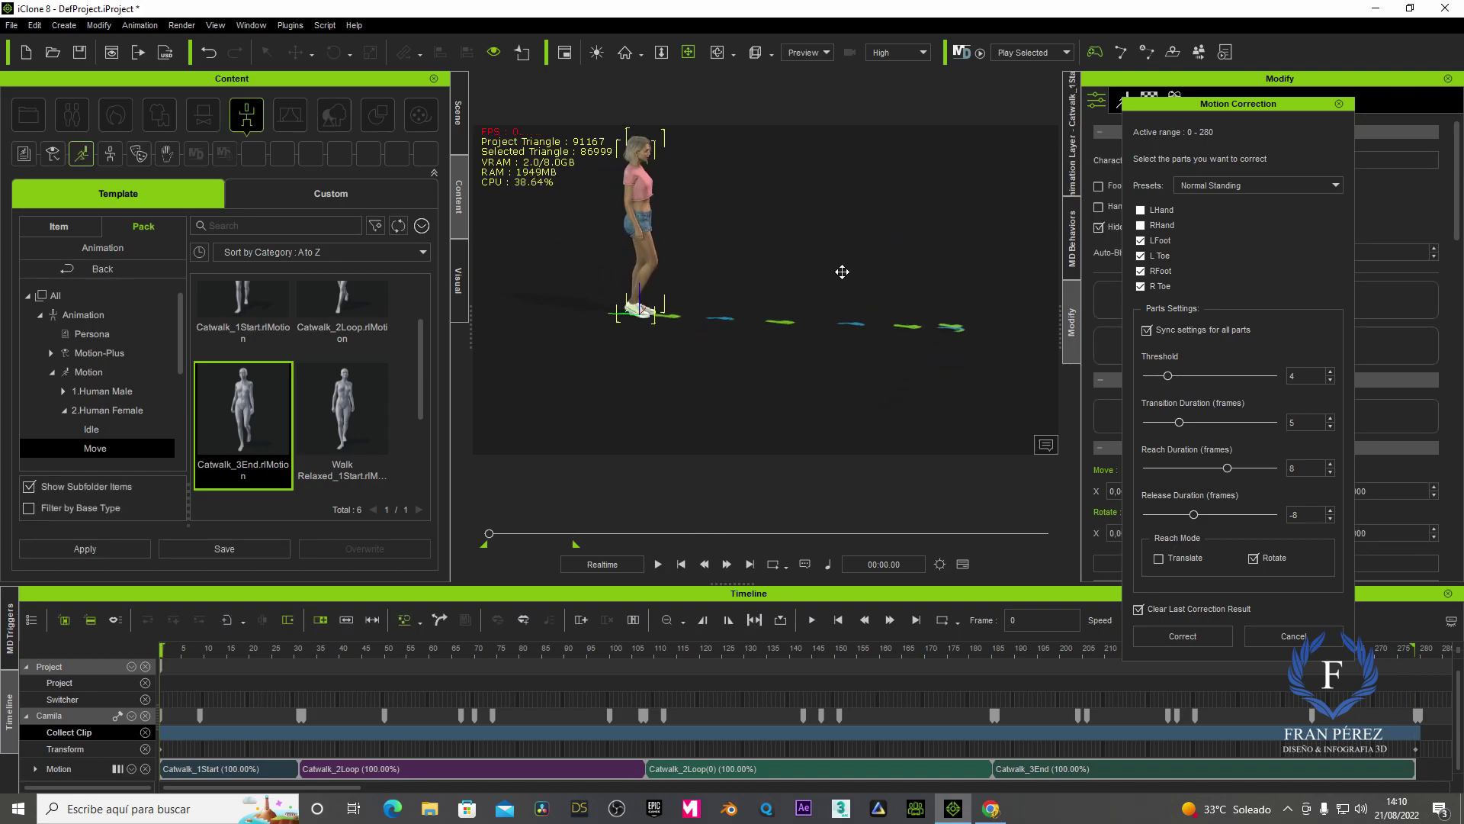
middle_click_drag(817, 314, 775, 360)
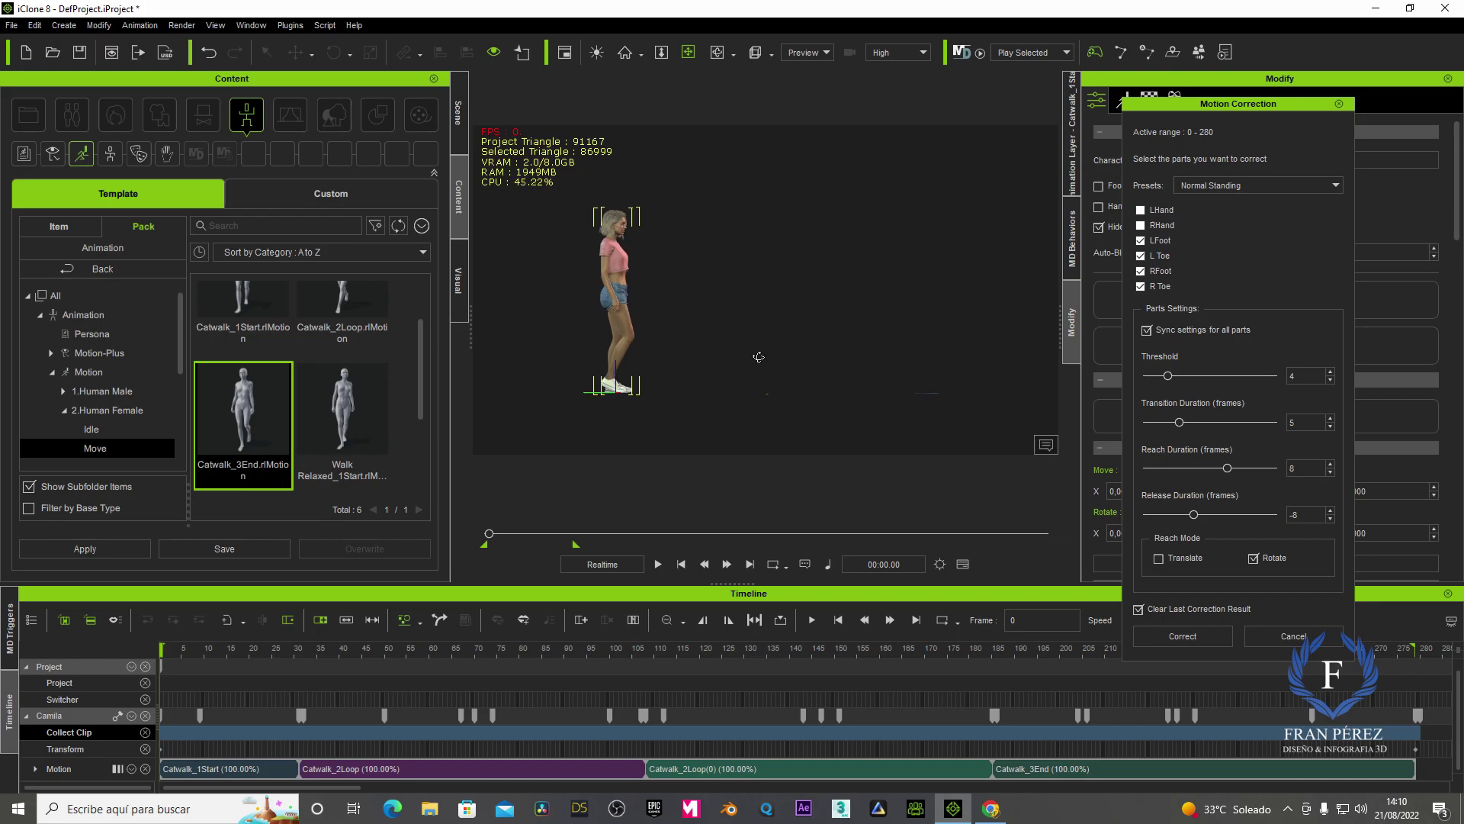
left_click(657, 564)
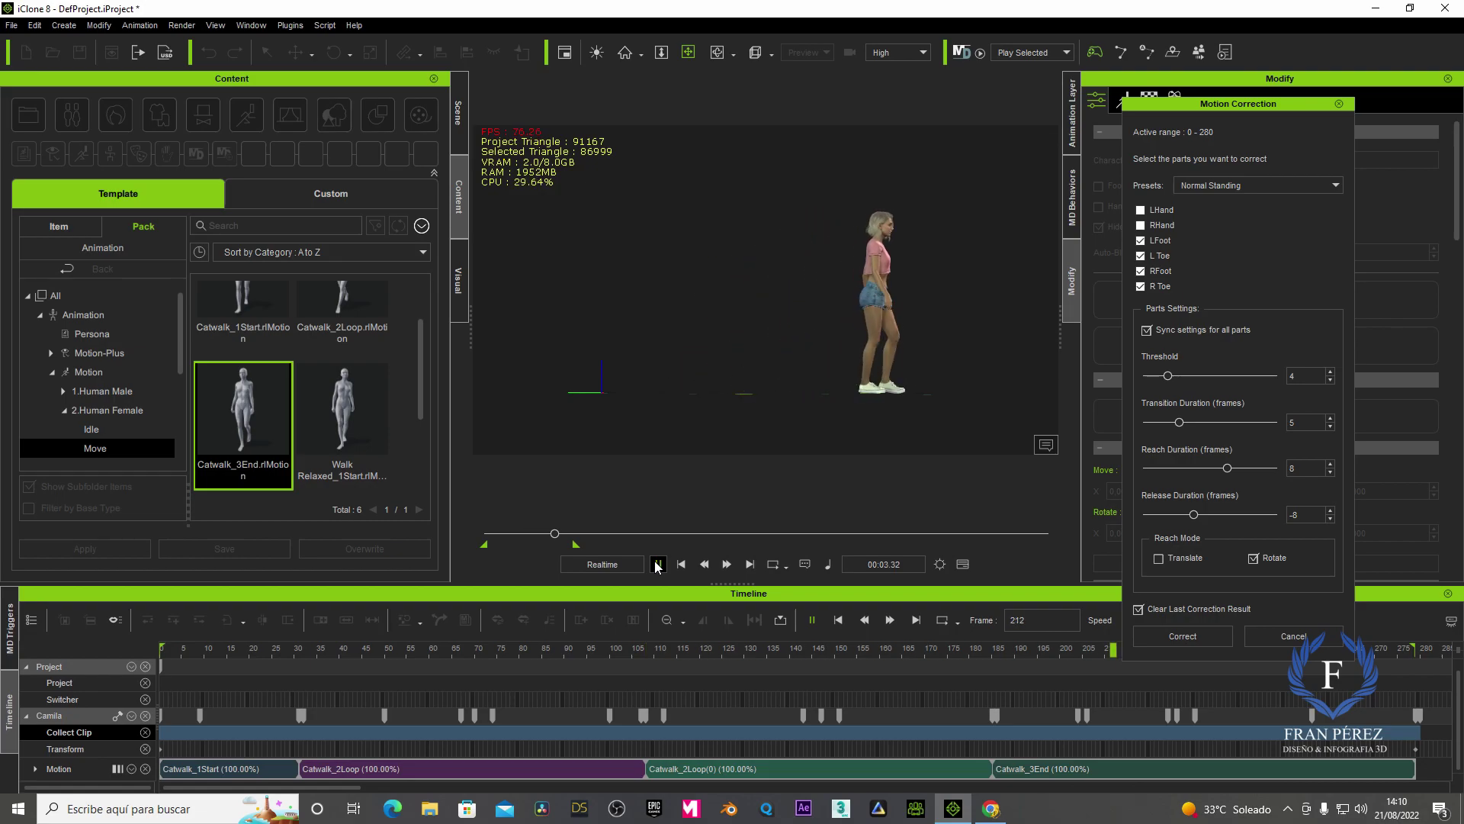
left_click(658, 565)
left_click(681, 564)
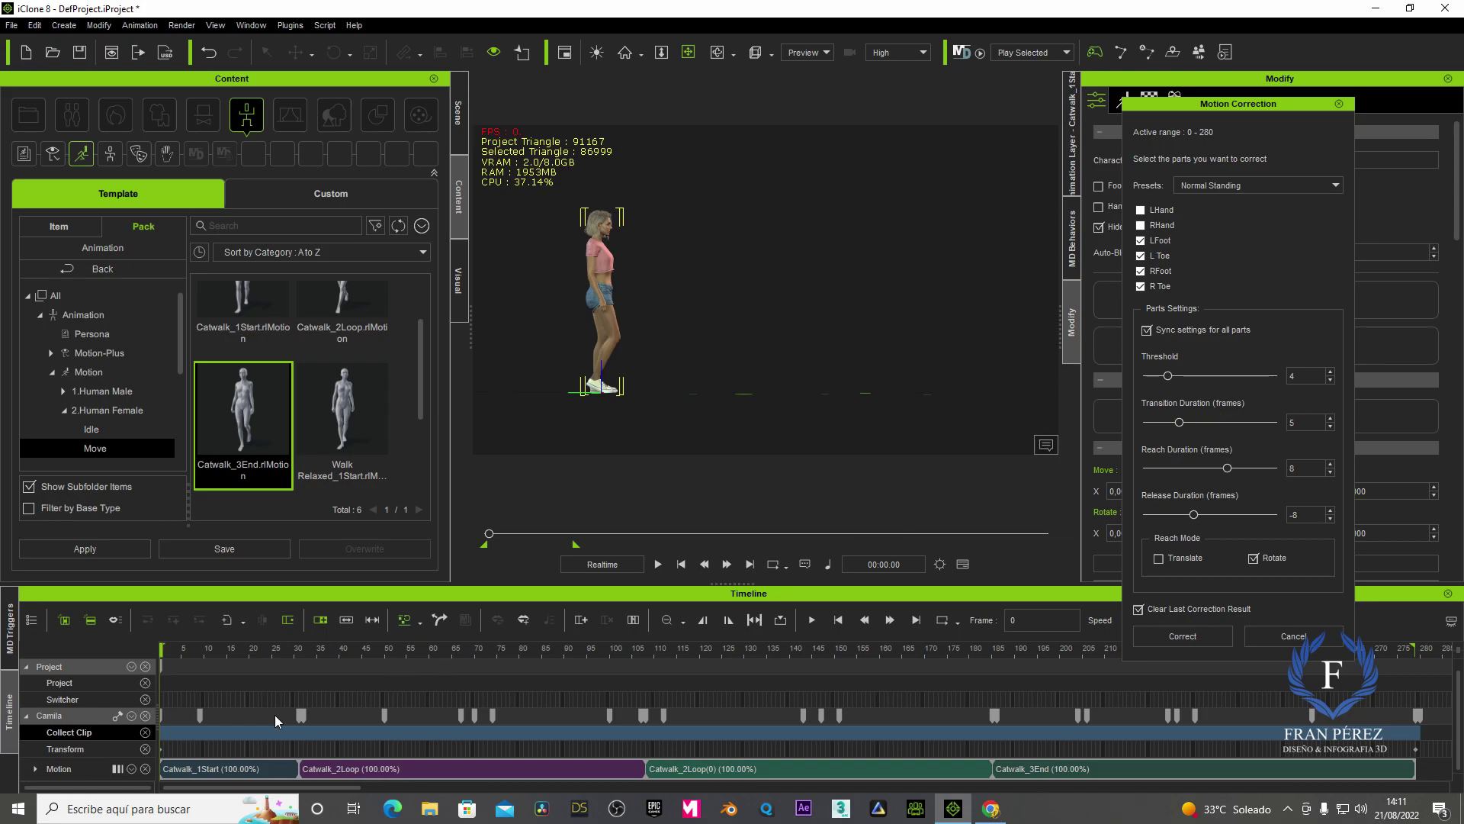
Show the Reach track in the timeline and expand its sub-tracks
left_click(131, 716)
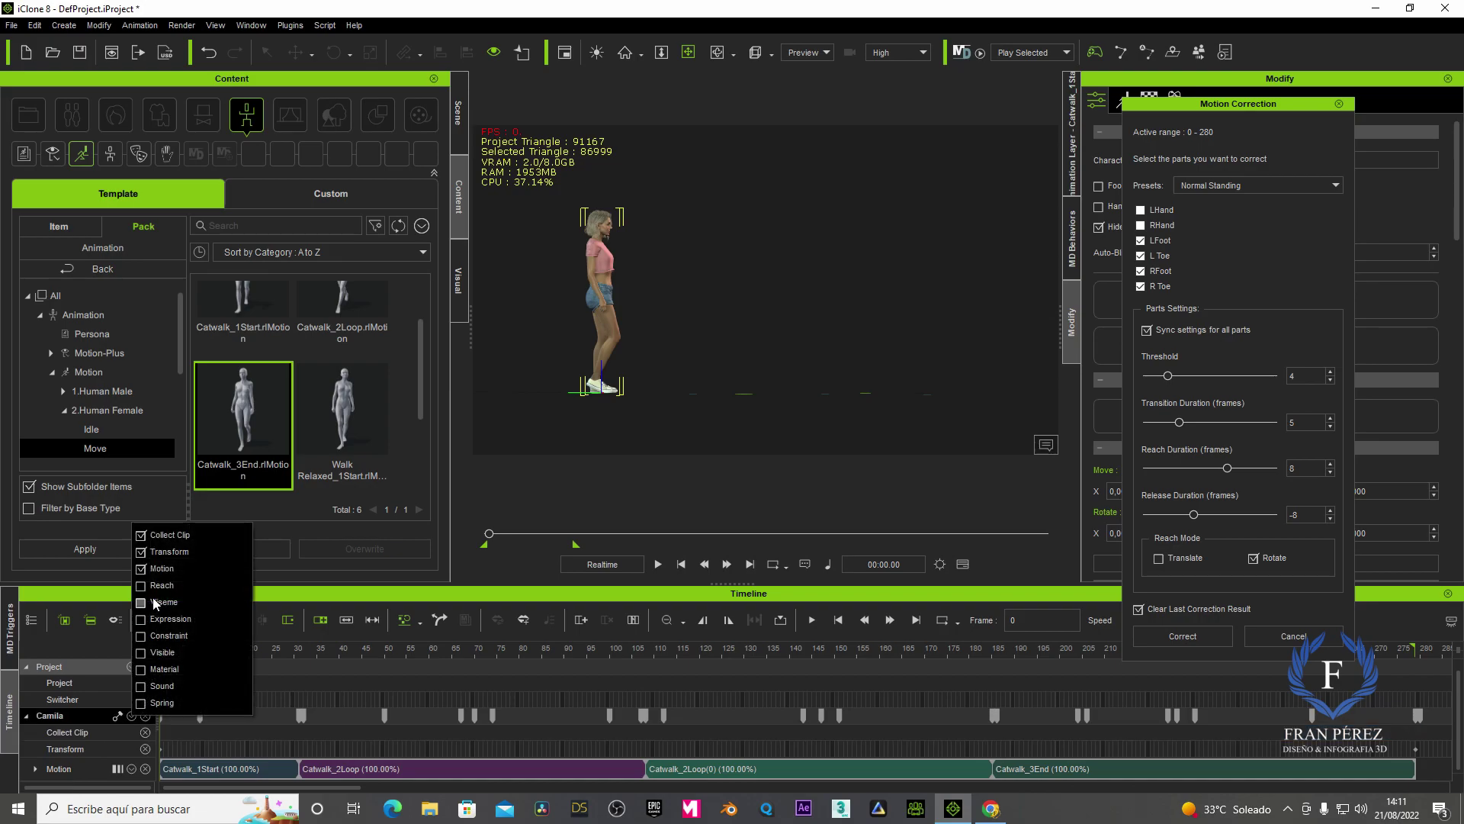
left_click(140, 586)
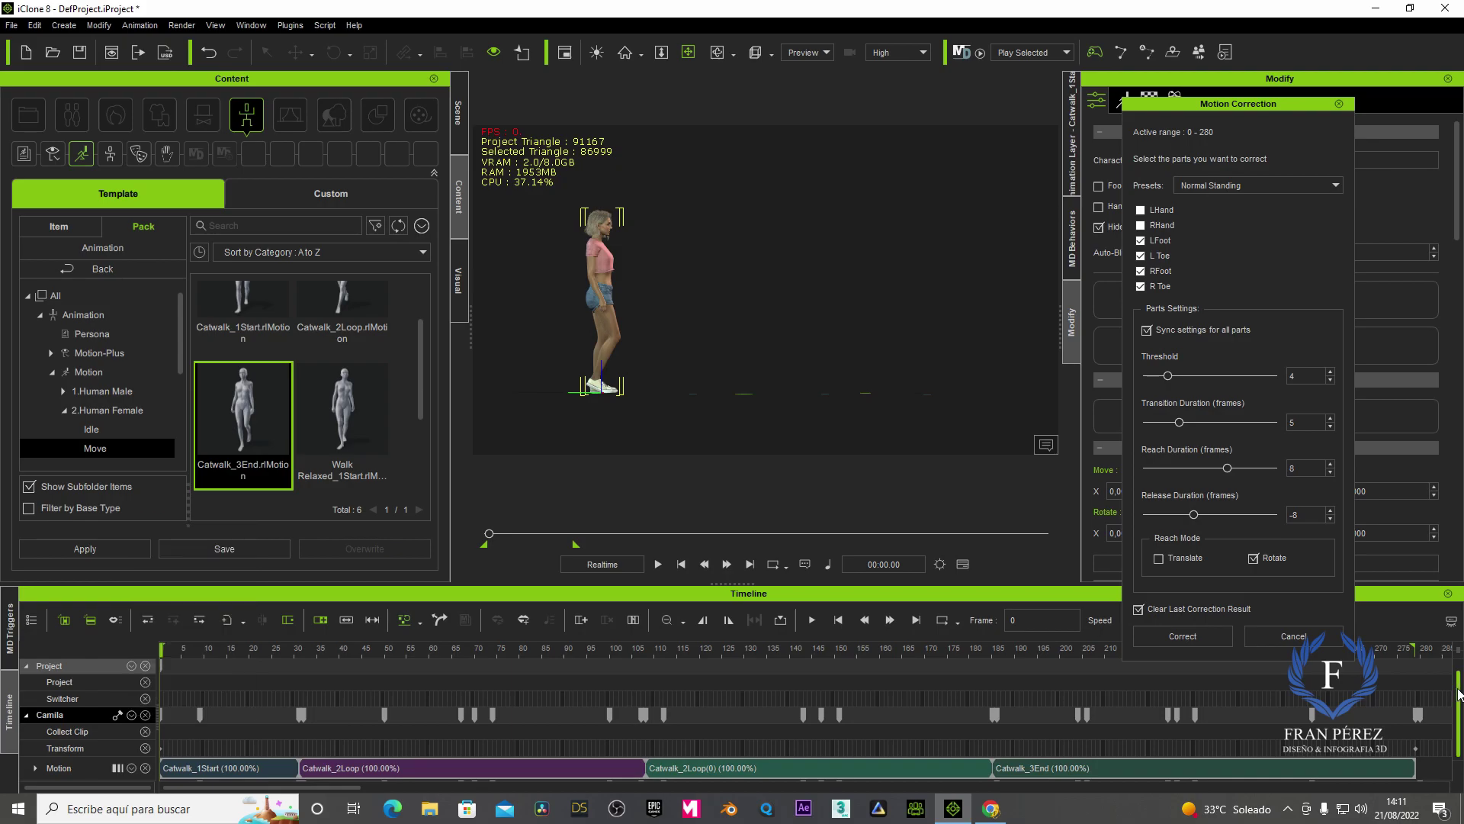
scroll(1453, 694, "down", 1)
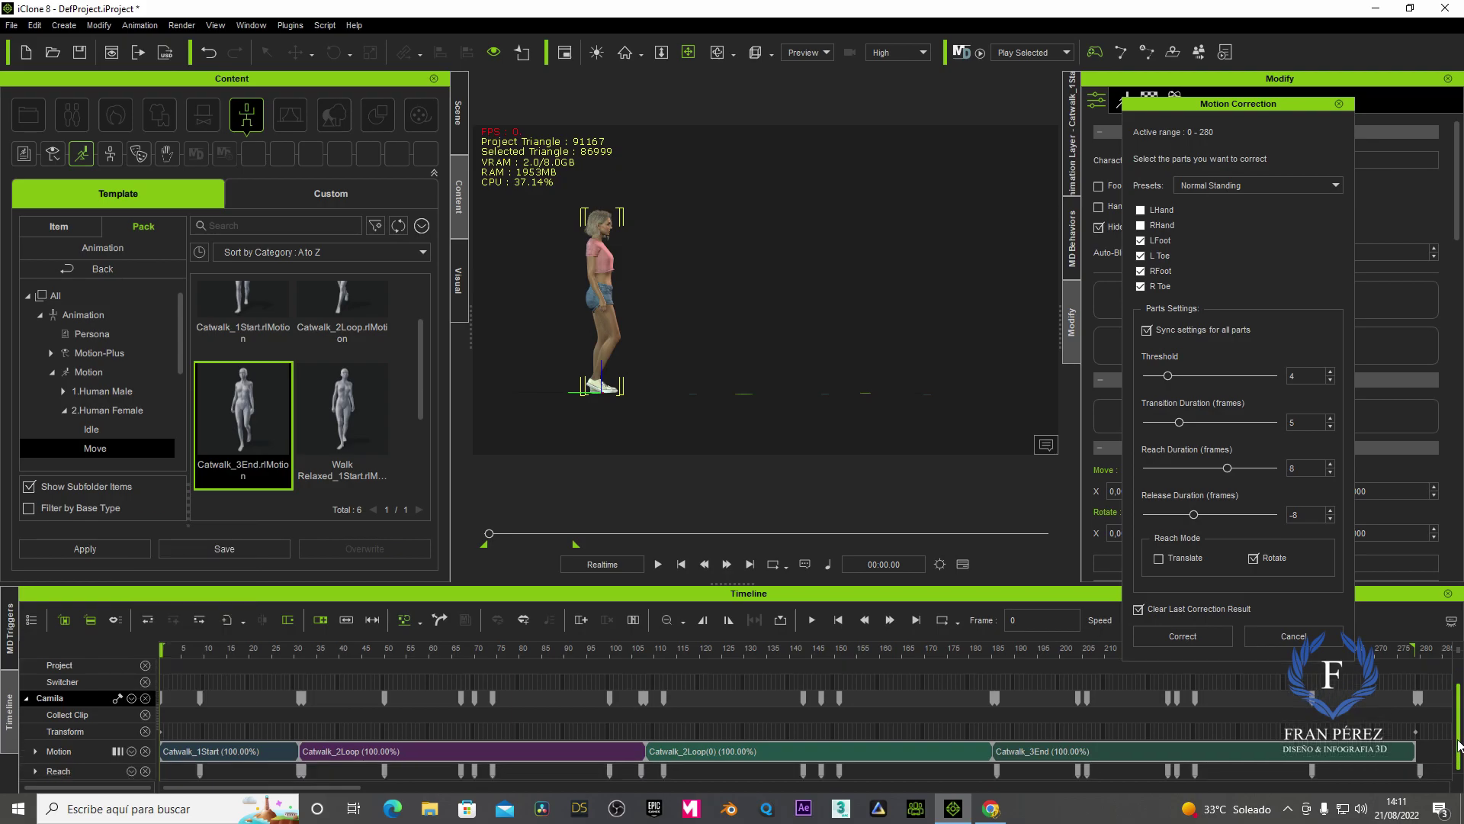
left_click(35, 771)
Scroll through the L/R Foot and Toe Reach sub-tracks to inspect their correction clips
scroll(501, 766, "down", 5)
scroll(500, 763, "down", 3)
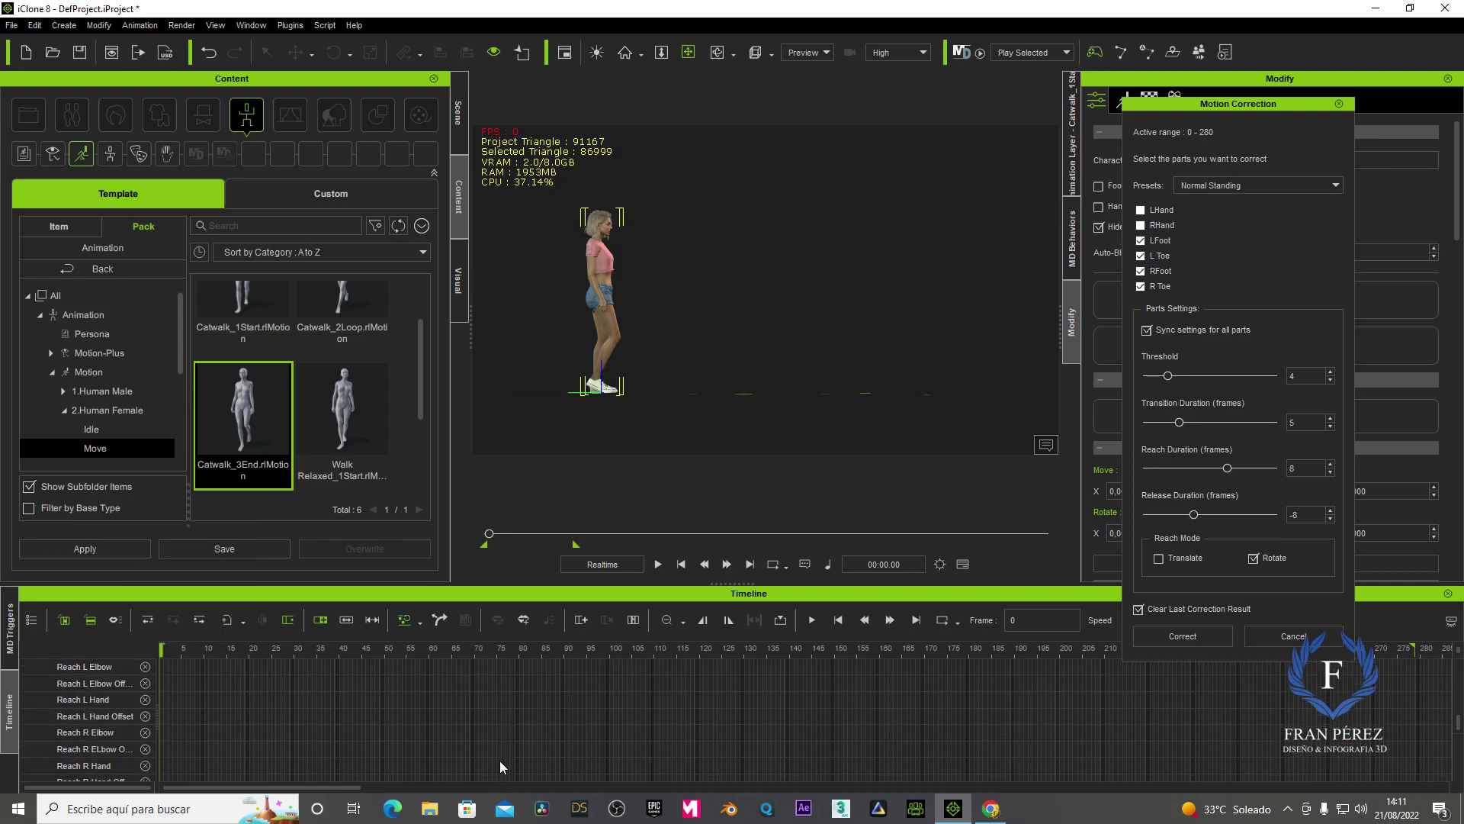
scroll(501, 762, "down", 3)
scroll(501, 763, "down", 2)
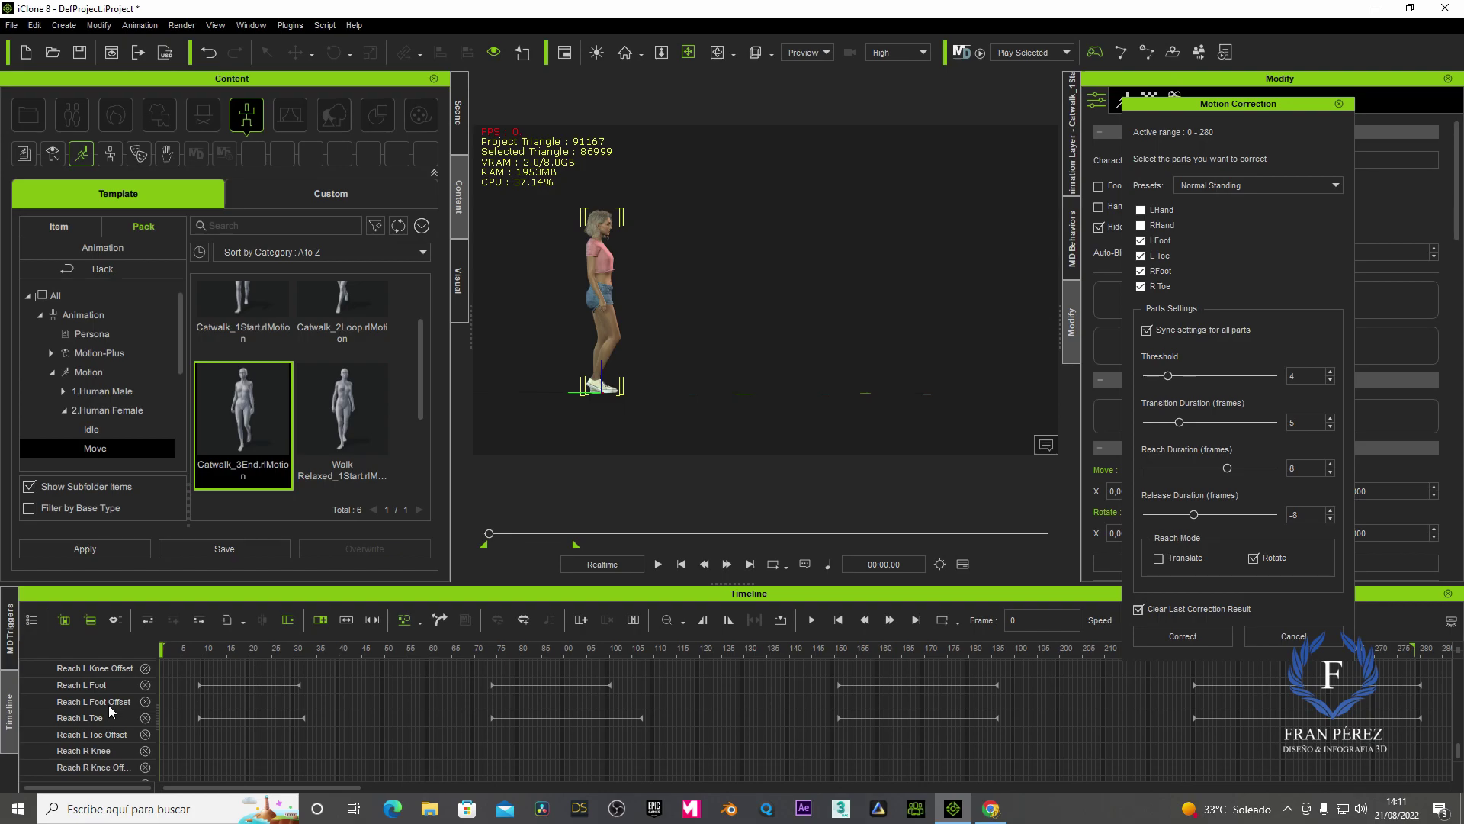
scroll(120, 715, "down", 2)
scroll(121, 715, "down", 2)
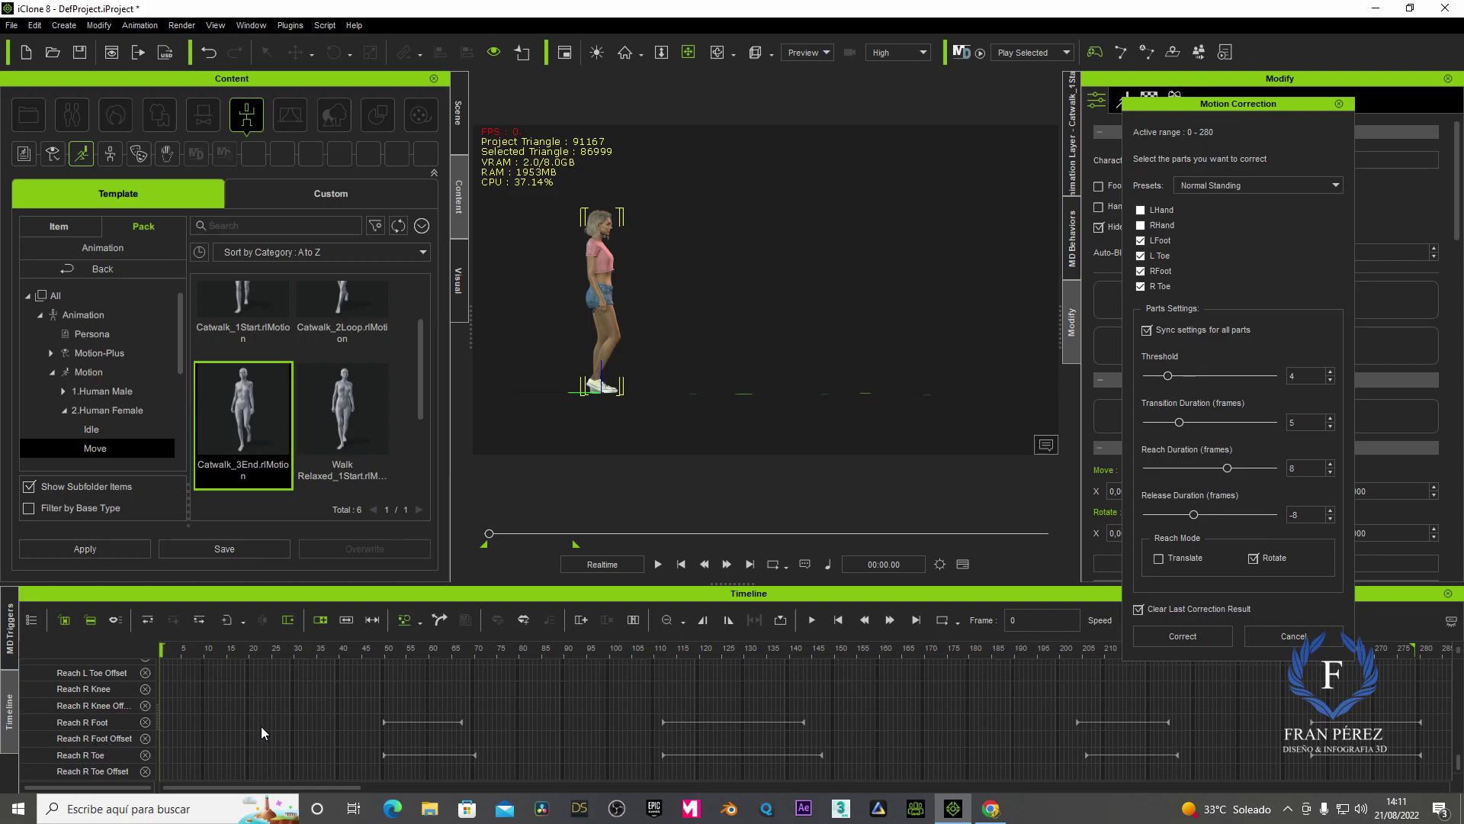
scroll(209, 754, "up", 1)
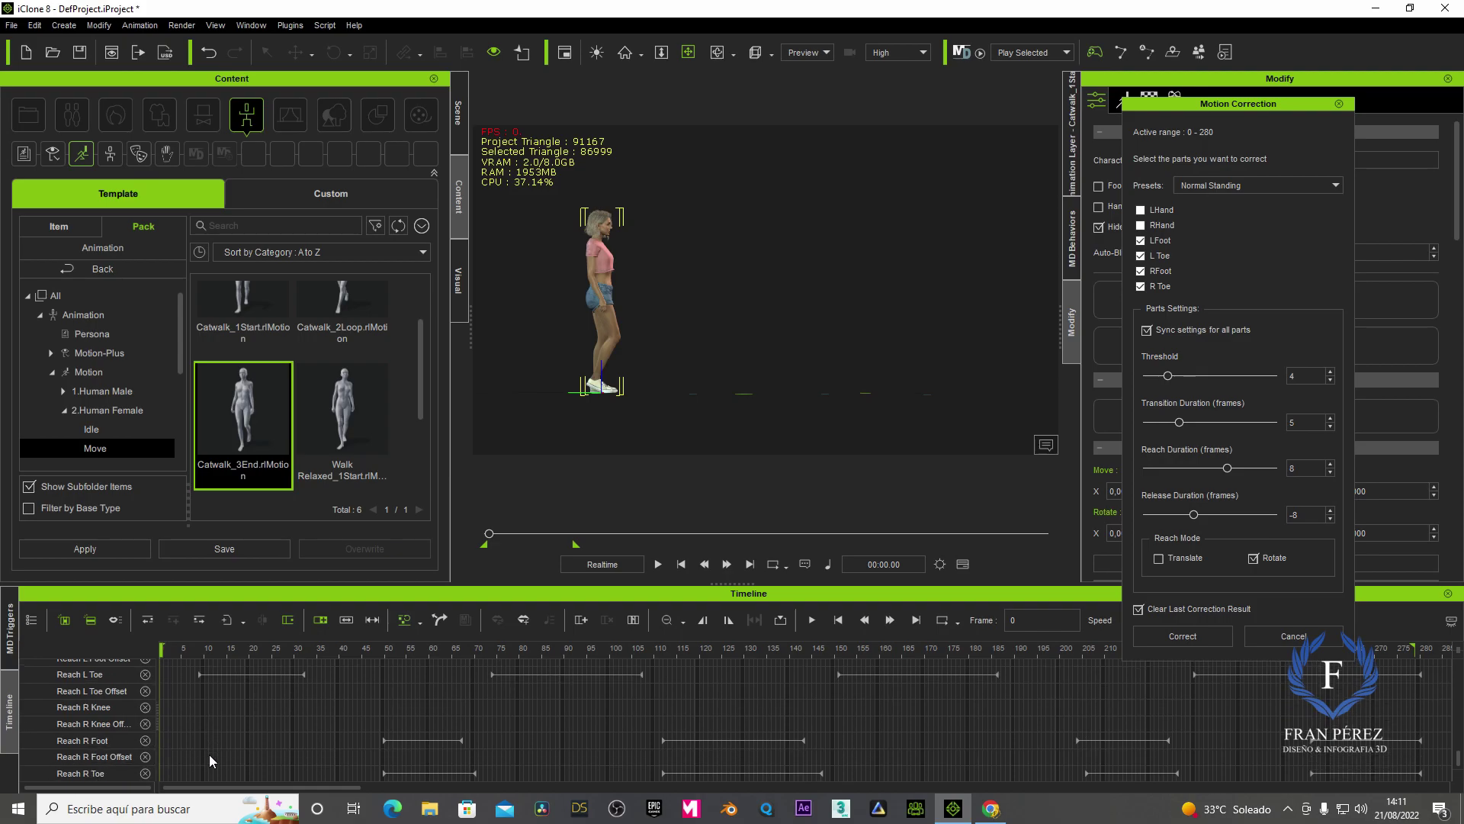
scroll(209, 753, "down", 1)
scroll(209, 753, "up", 2)
scroll(209, 753, "up", 2)
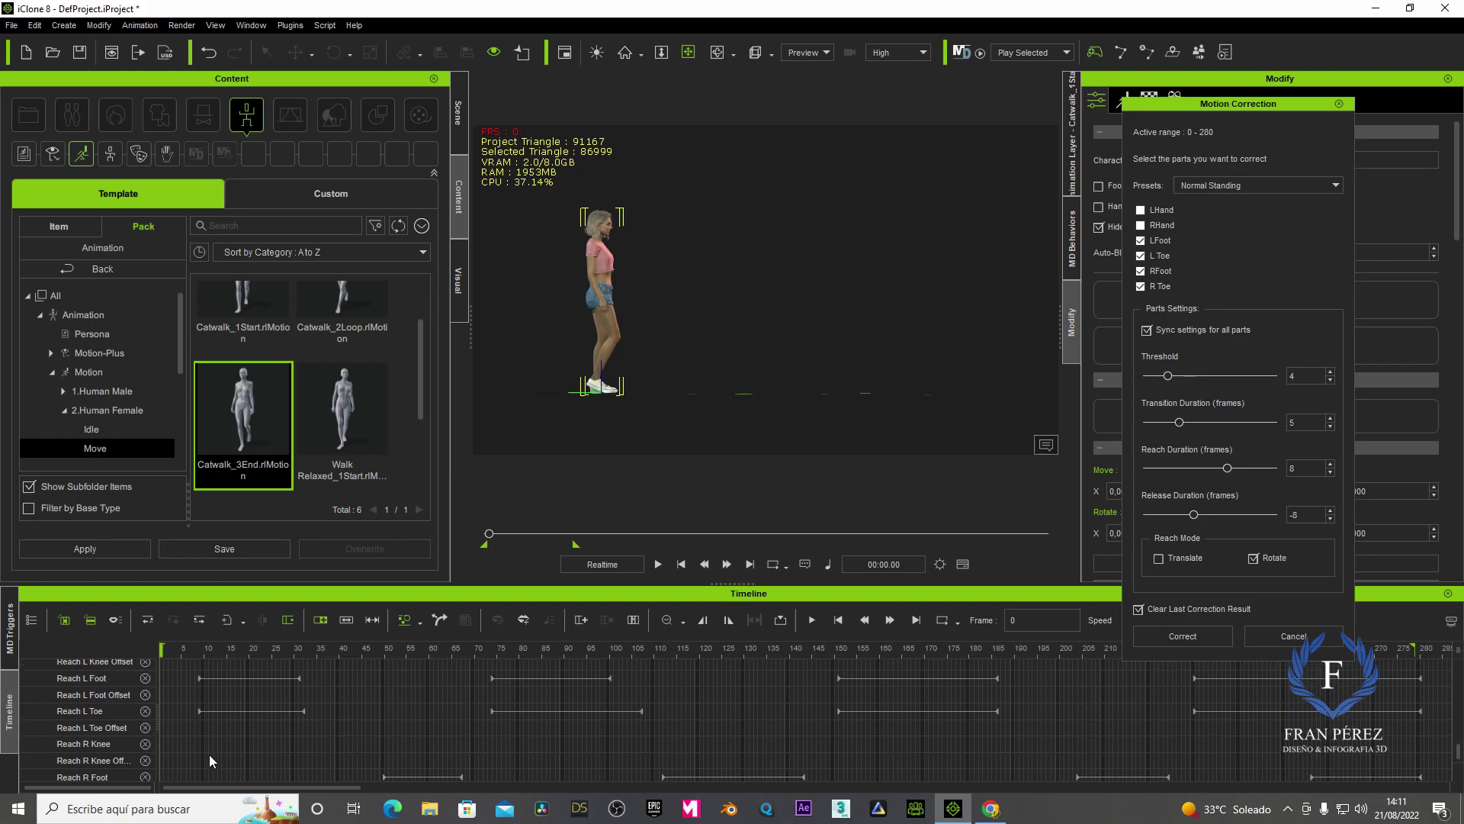
scroll(209, 753, "up", 3)
scroll(209, 753, "down", 1)
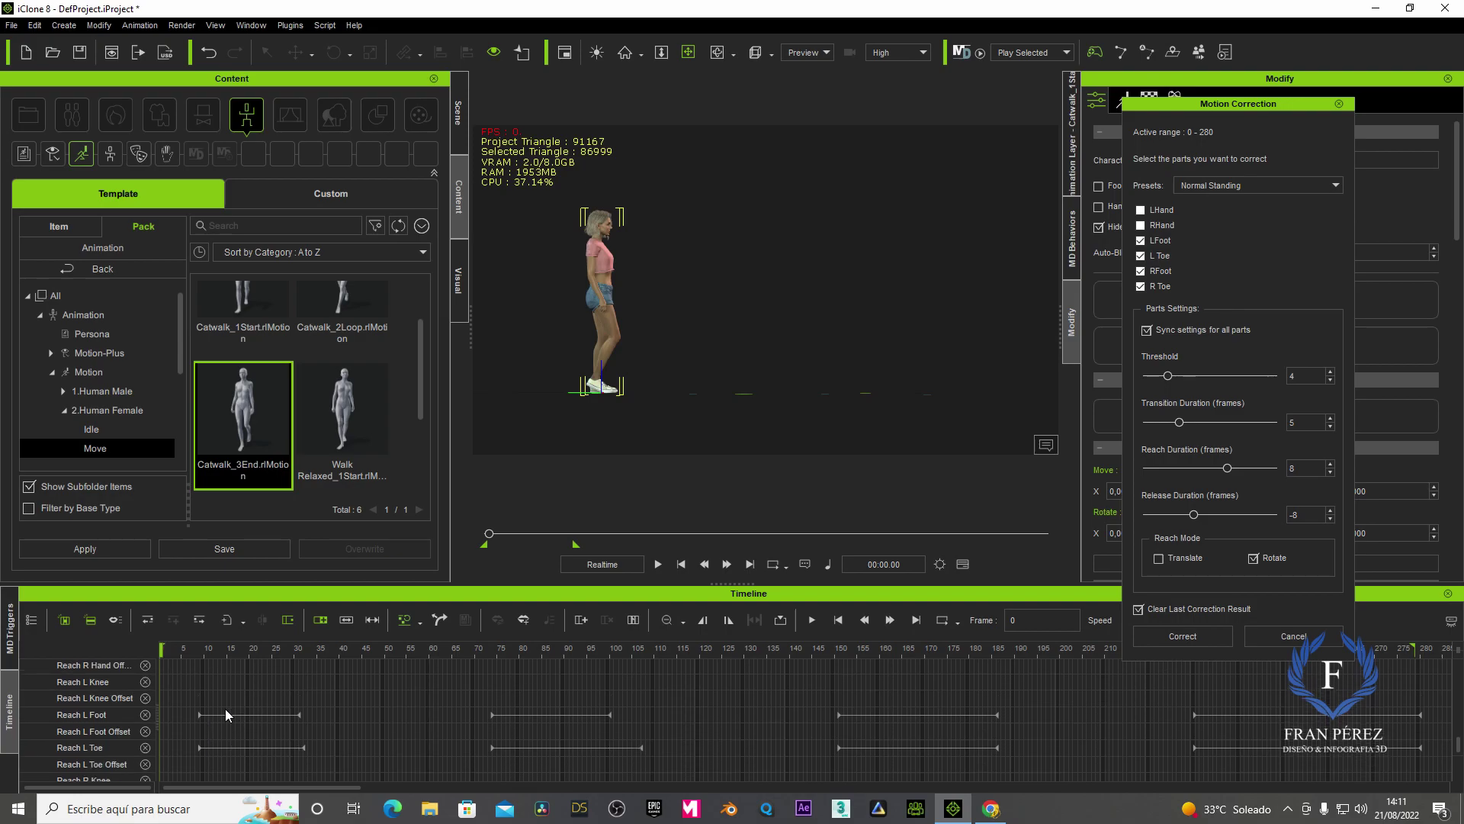
scroll(227, 691, "up", 3)
scroll(227, 691, "down", 2)
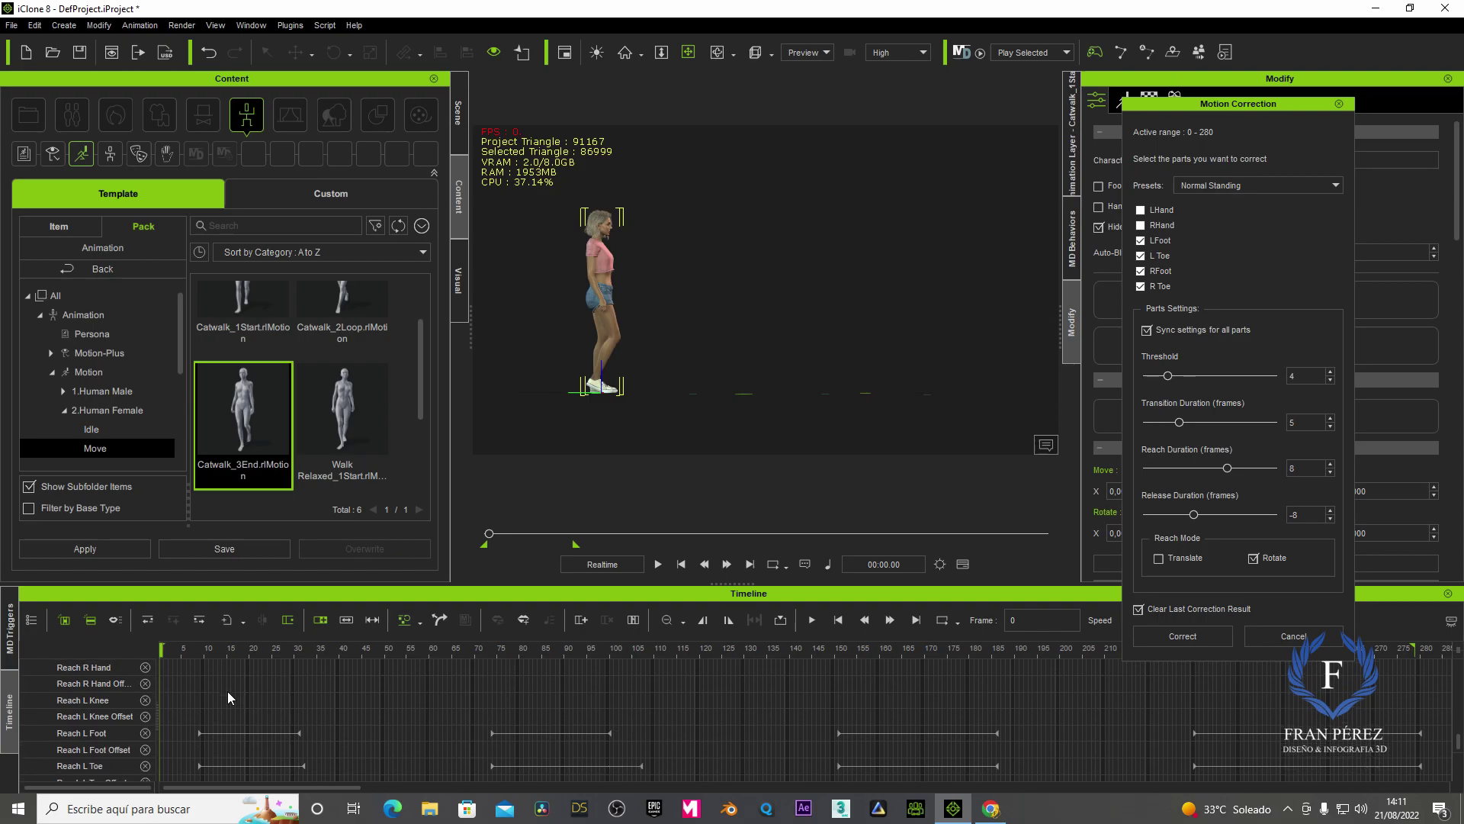
scroll(228, 691, "down", 1)
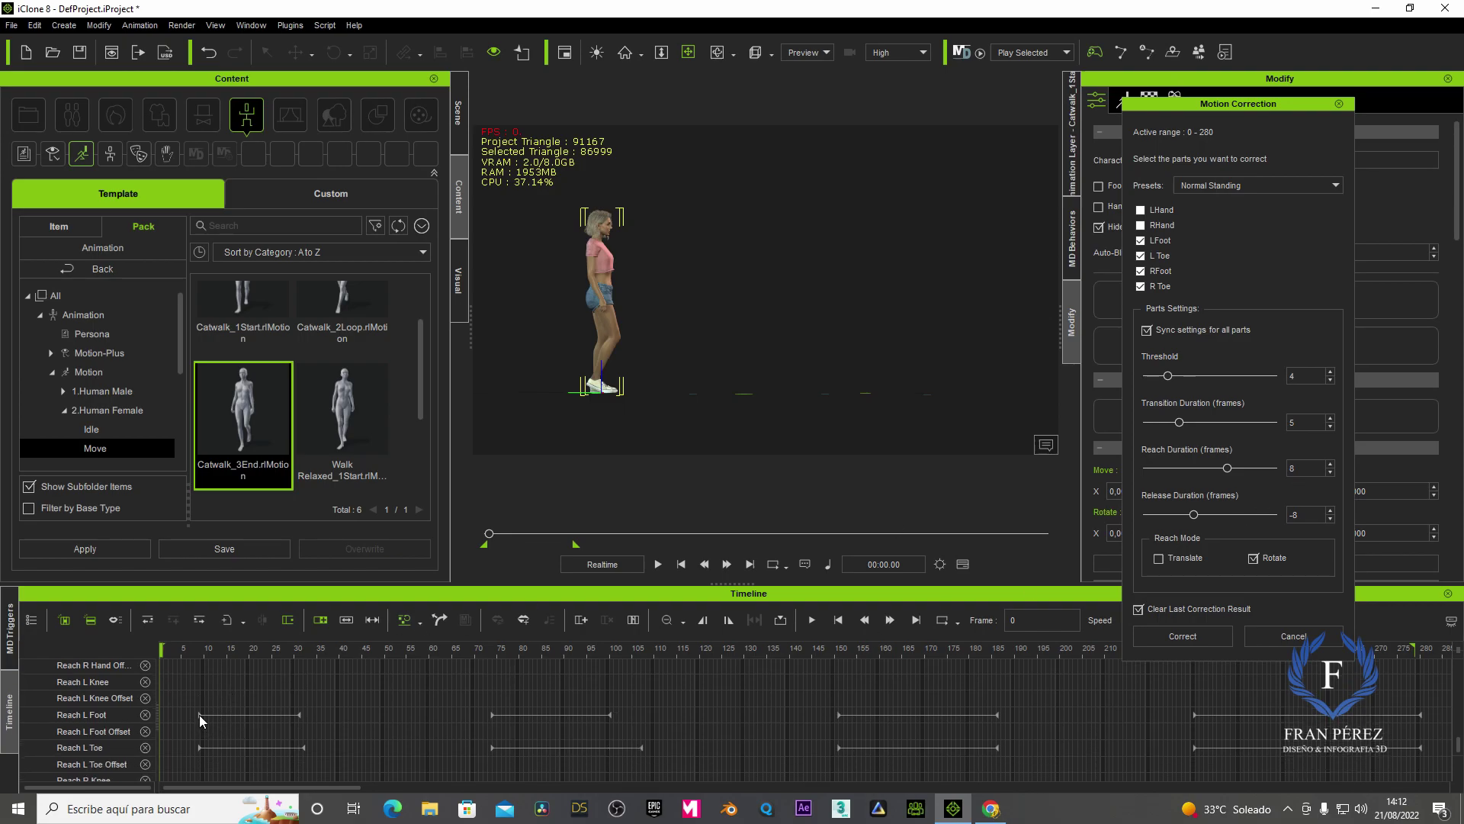
Select the Reach L Foot clip at frame 31 and set transition 14, reach duration 4 frames
left_click(298, 716)
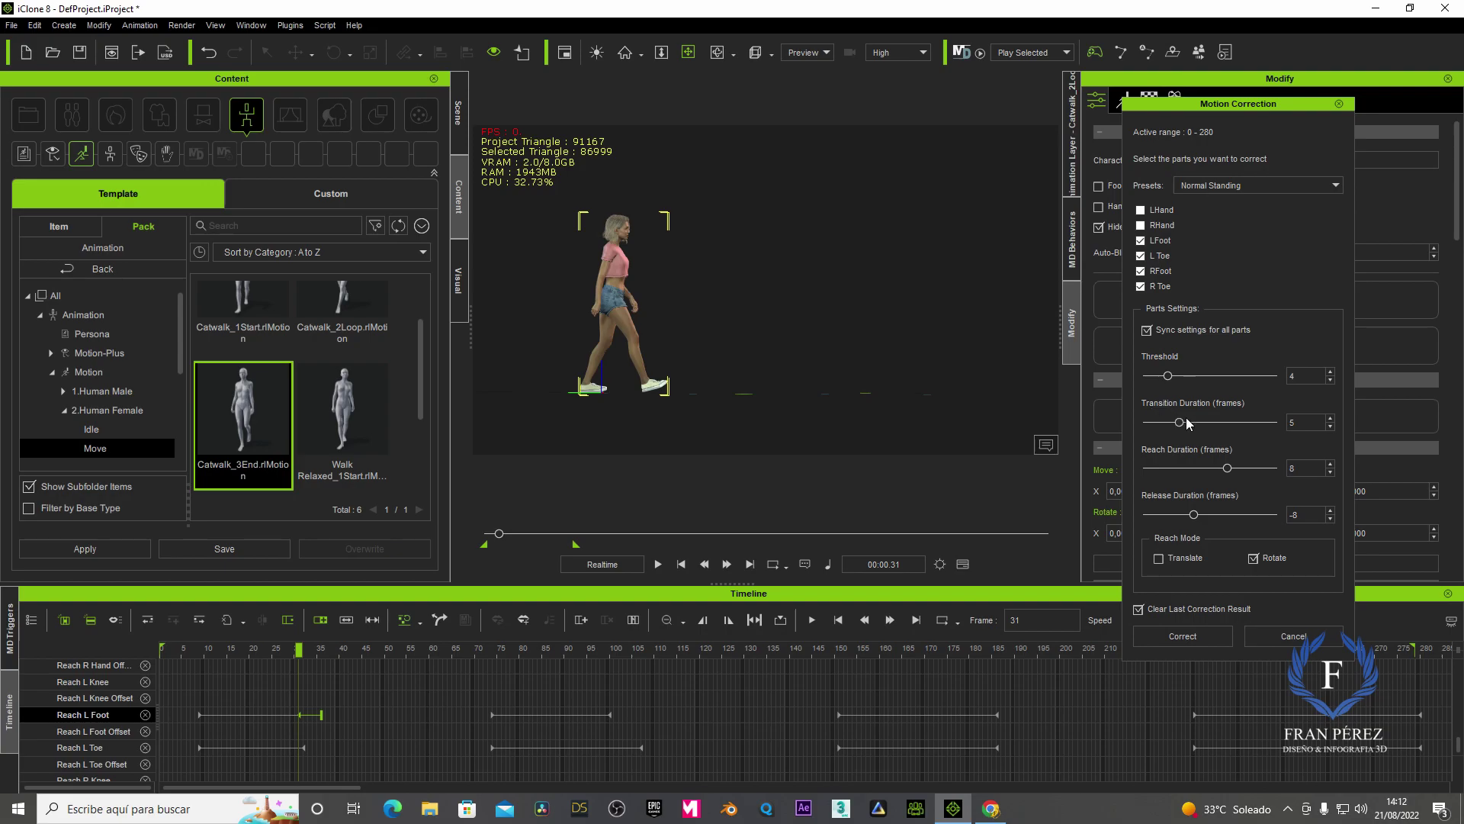
left_click_drag(1180, 422, 1206, 423)
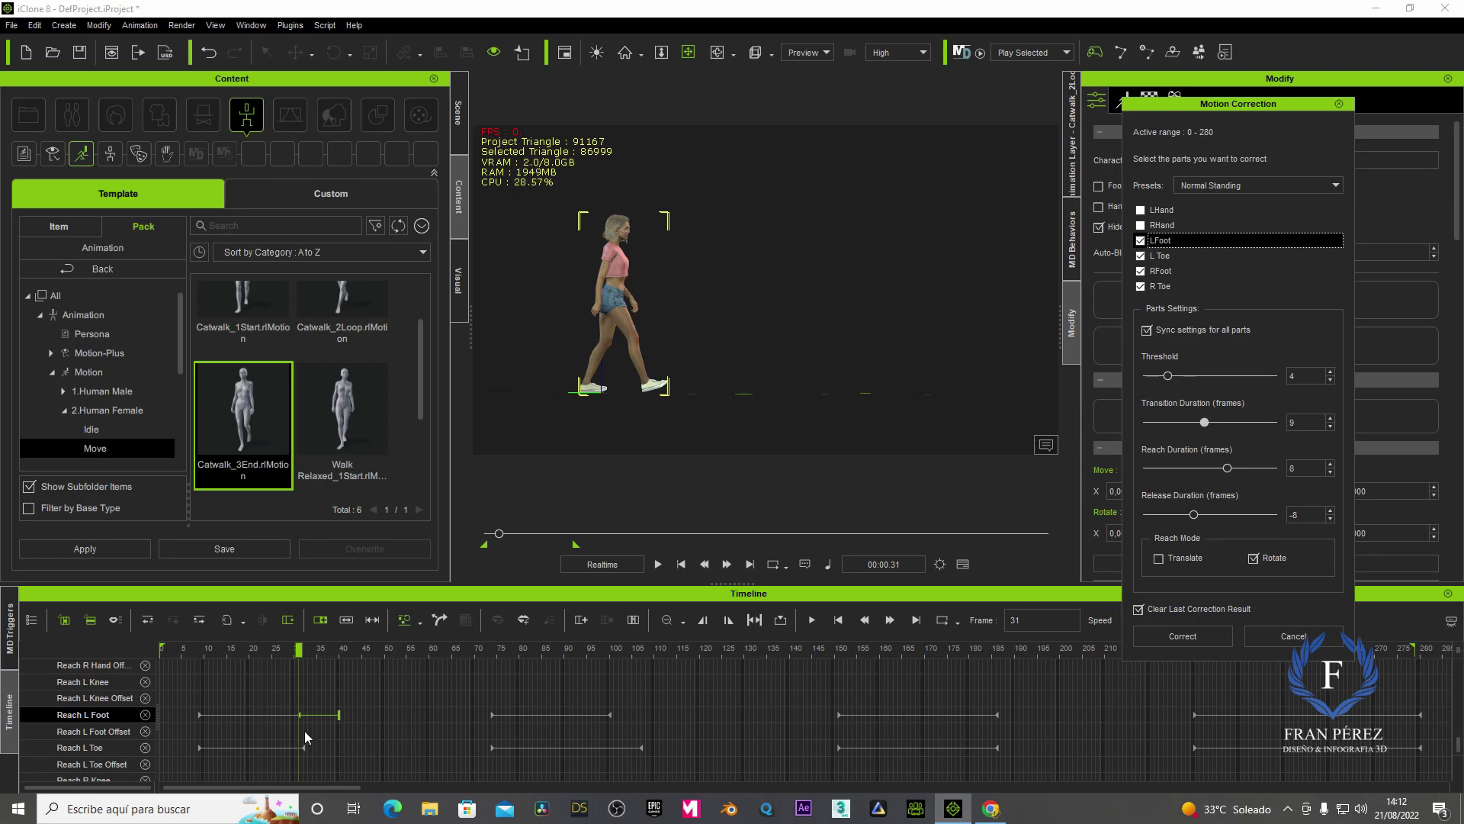
left_click_drag(1206, 422, 1167, 422)
left_click_drag(1167, 421, 1236, 422)
left_click_drag(1228, 468, 1221, 473)
Re-apply the foot correction from frame 0 and play the corrected walk
left_click(678, 566)
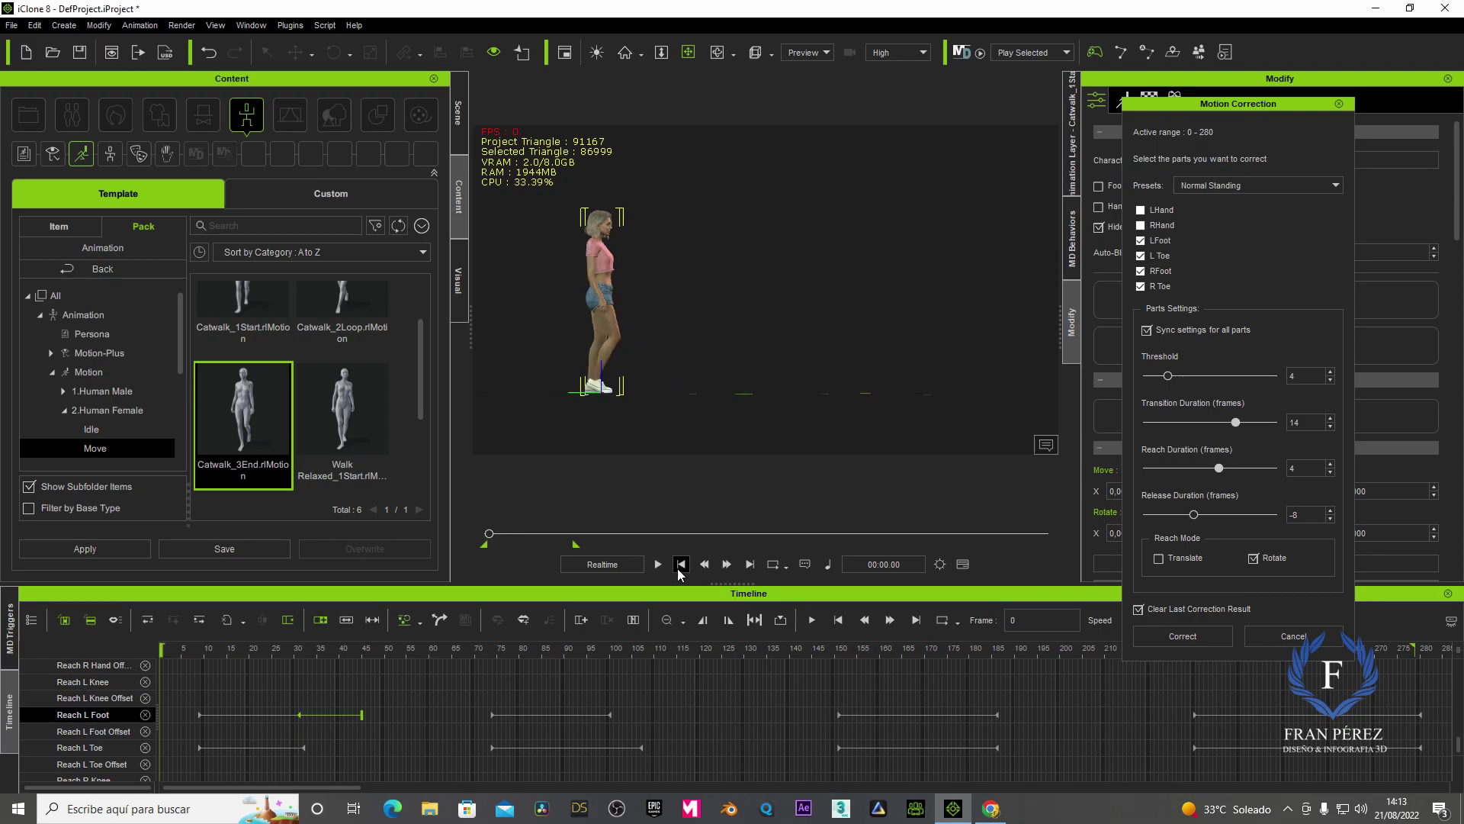
left_click(1184, 635)
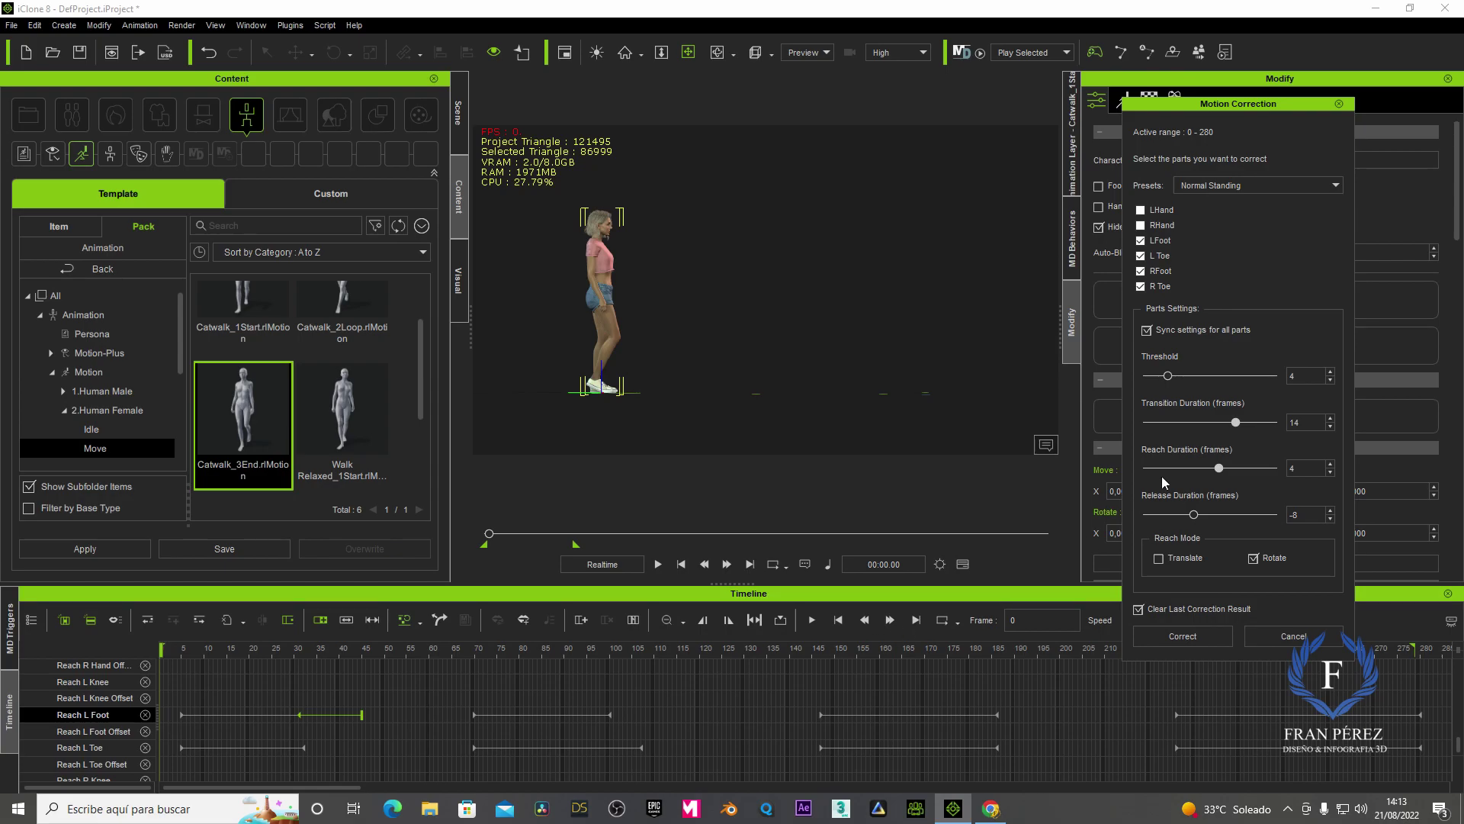
left_click(656, 566)
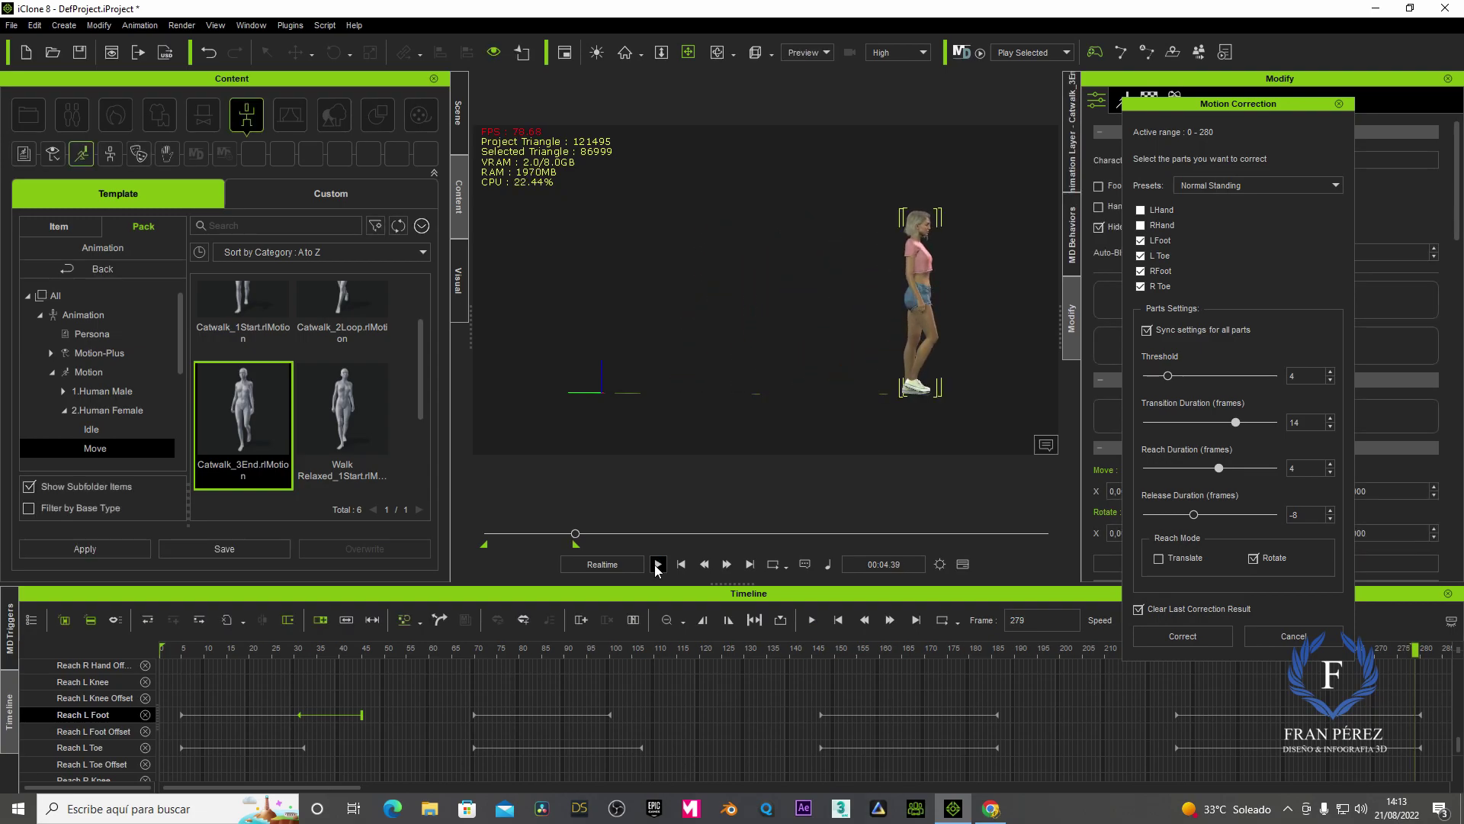
left_click(682, 565)
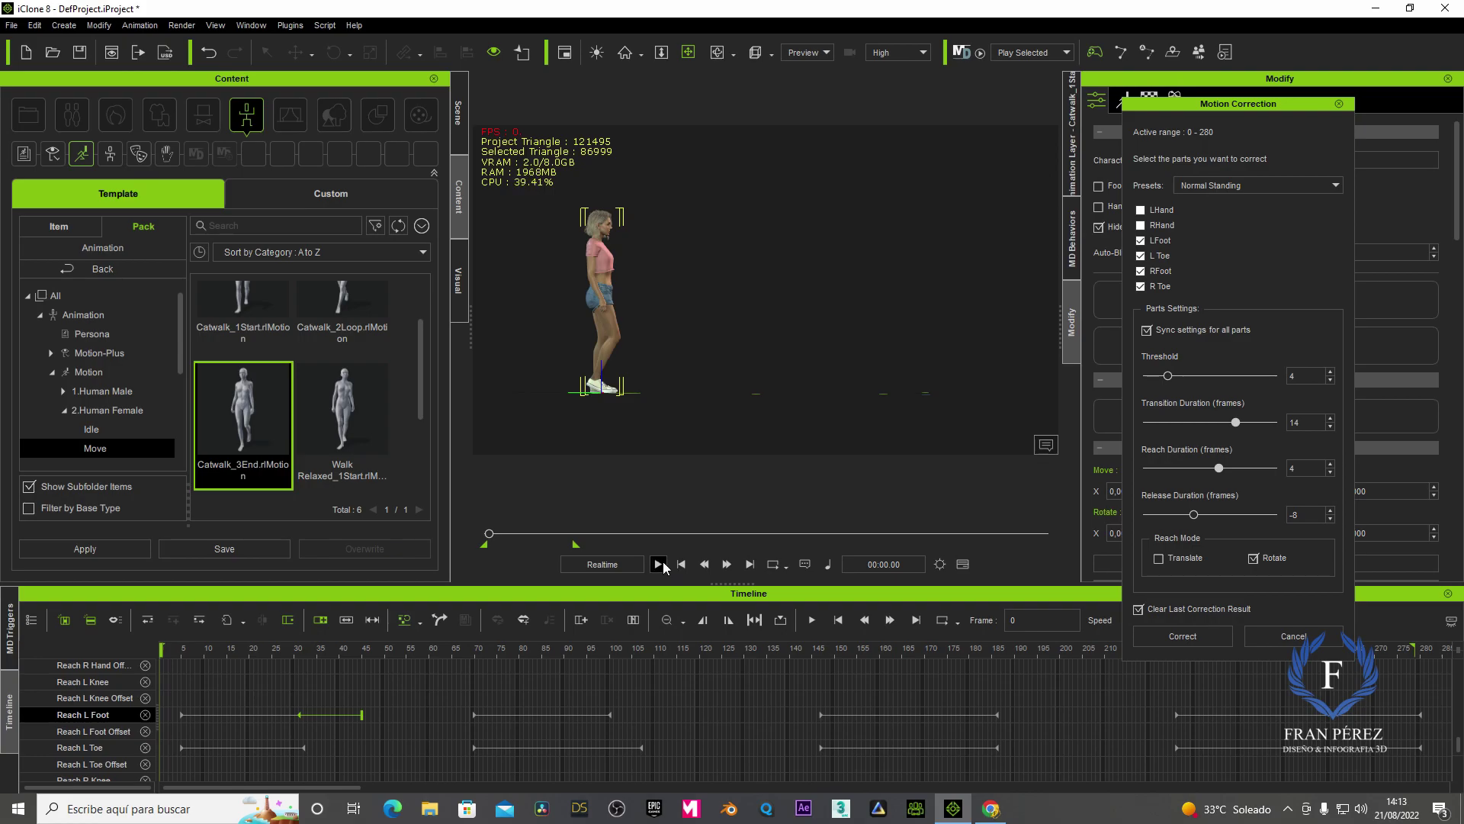
left_click(657, 565)
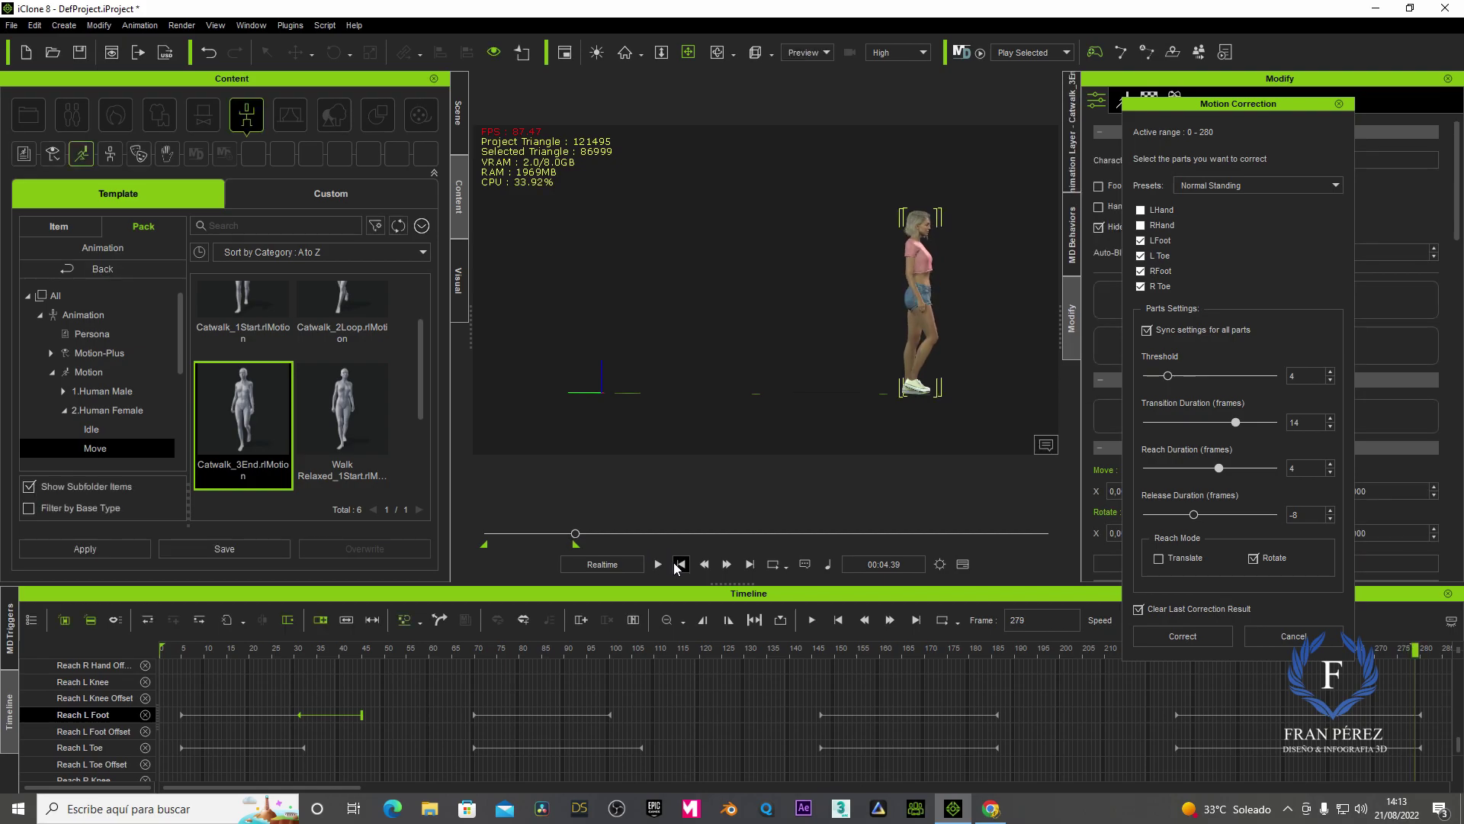
left_click(681, 565)
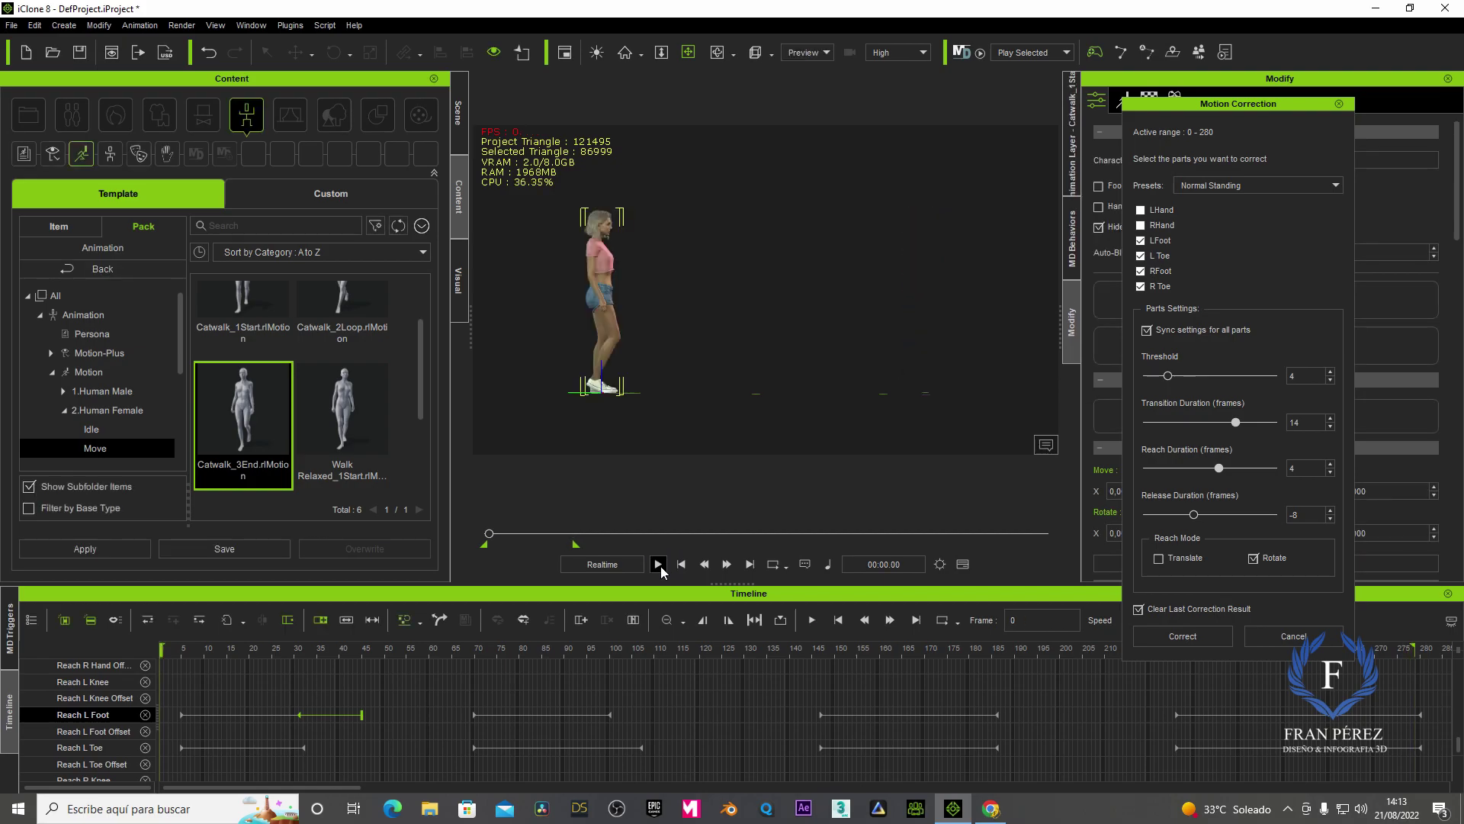
left_click(659, 565)
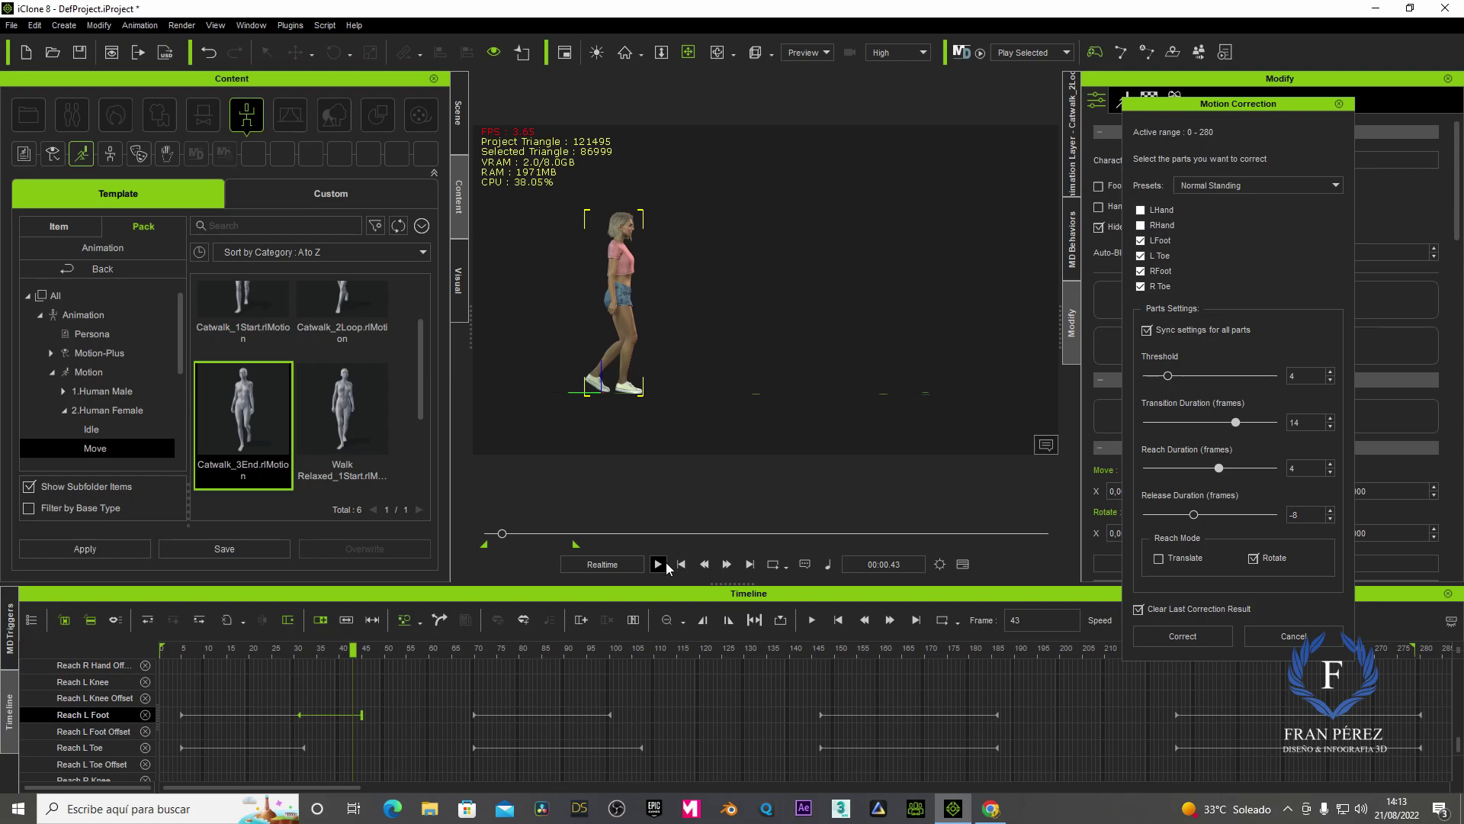
Step frame by frame back and forth to check the foot contacts
left_click(704, 565)
left_click(704, 564)
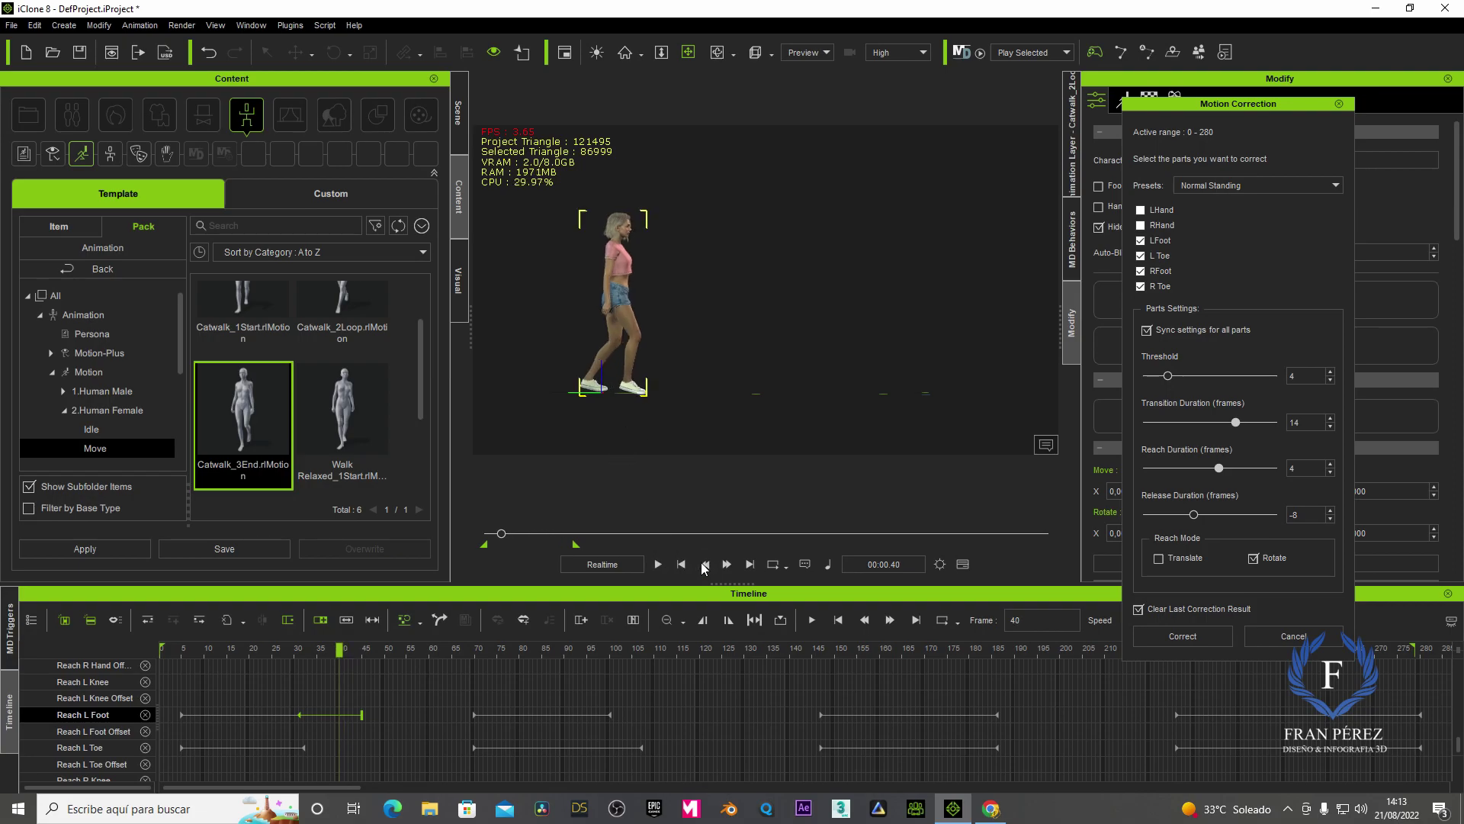
left_click(704, 565)
left_click(703, 564)
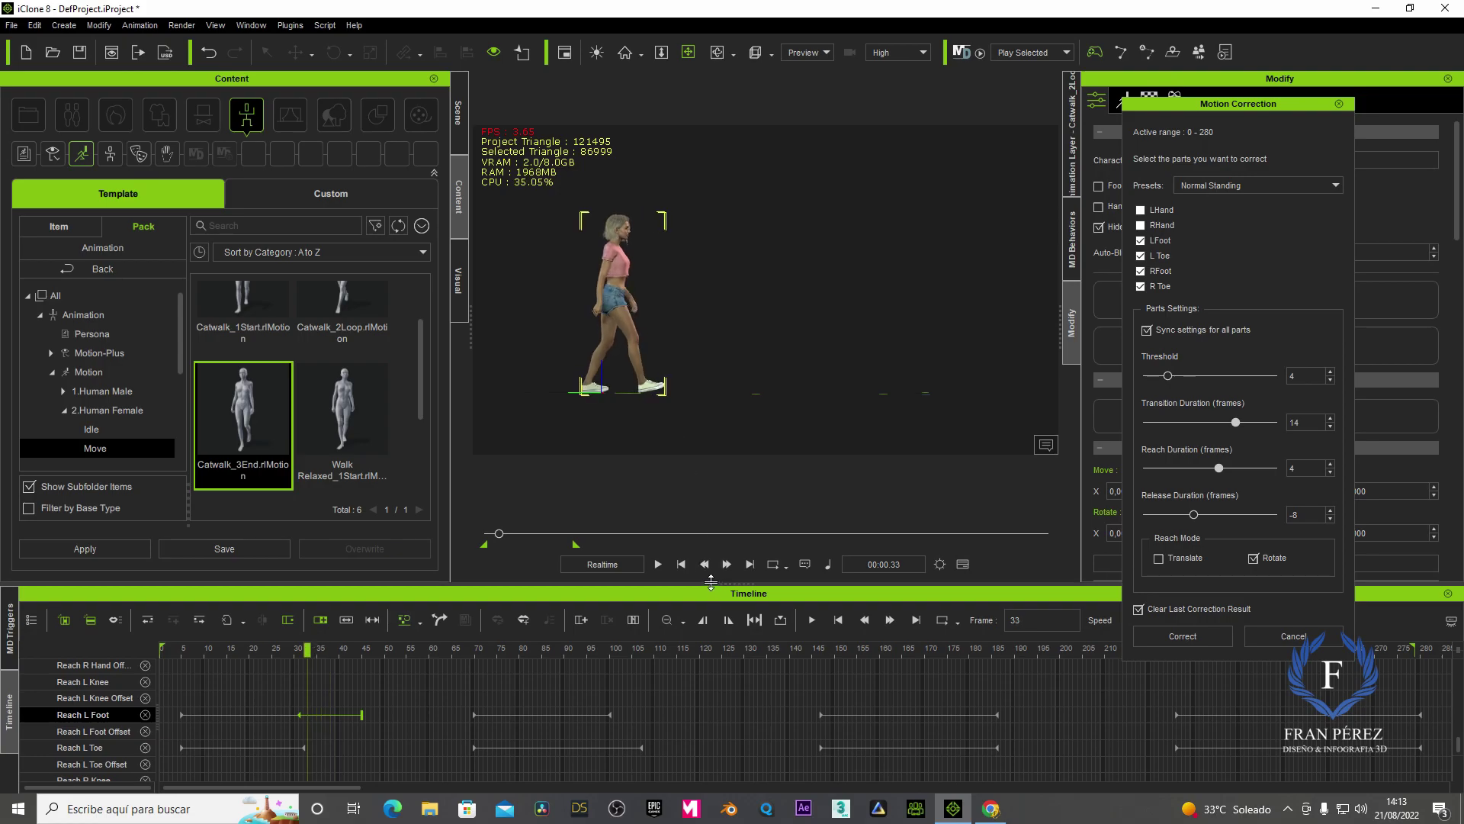
left_click(721, 568)
left_click(720, 568)
left_click(721, 568)
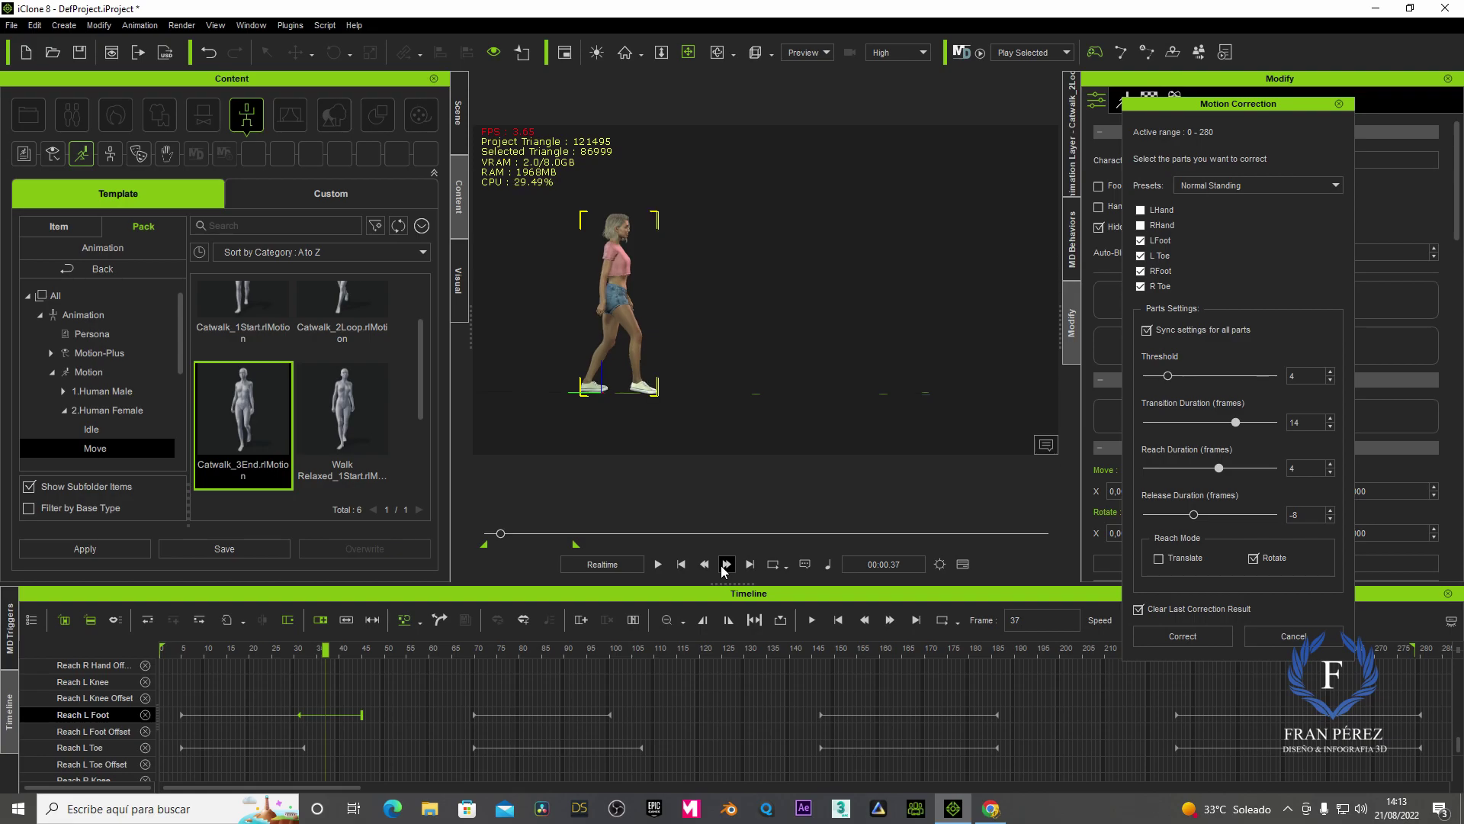
left_click(710, 567)
left_click(710, 566)
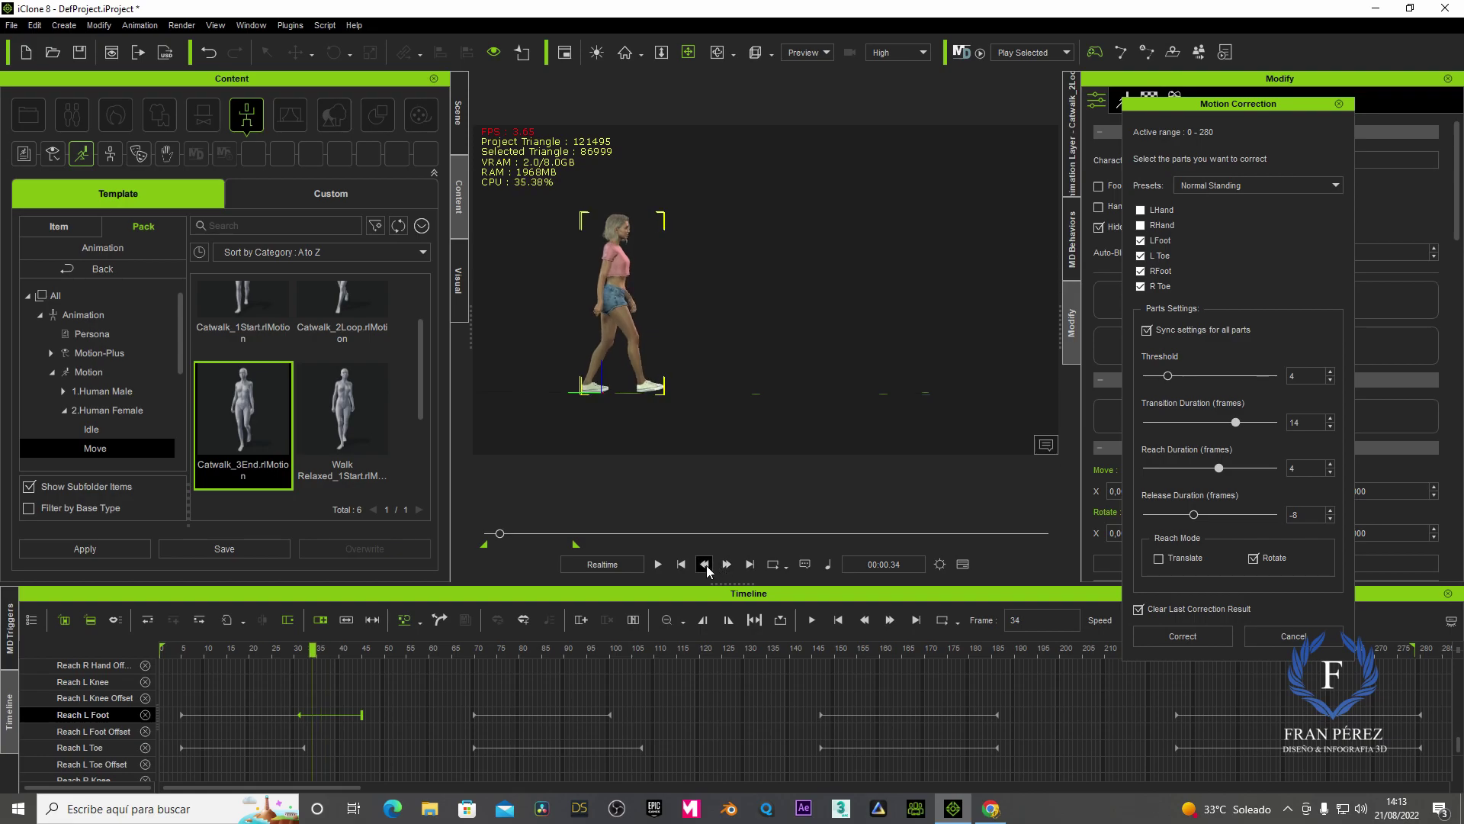
Orbit, zoom and pan the viewport to frame the character's feet and footprints
right_click_drag(635, 421, 659, 437)
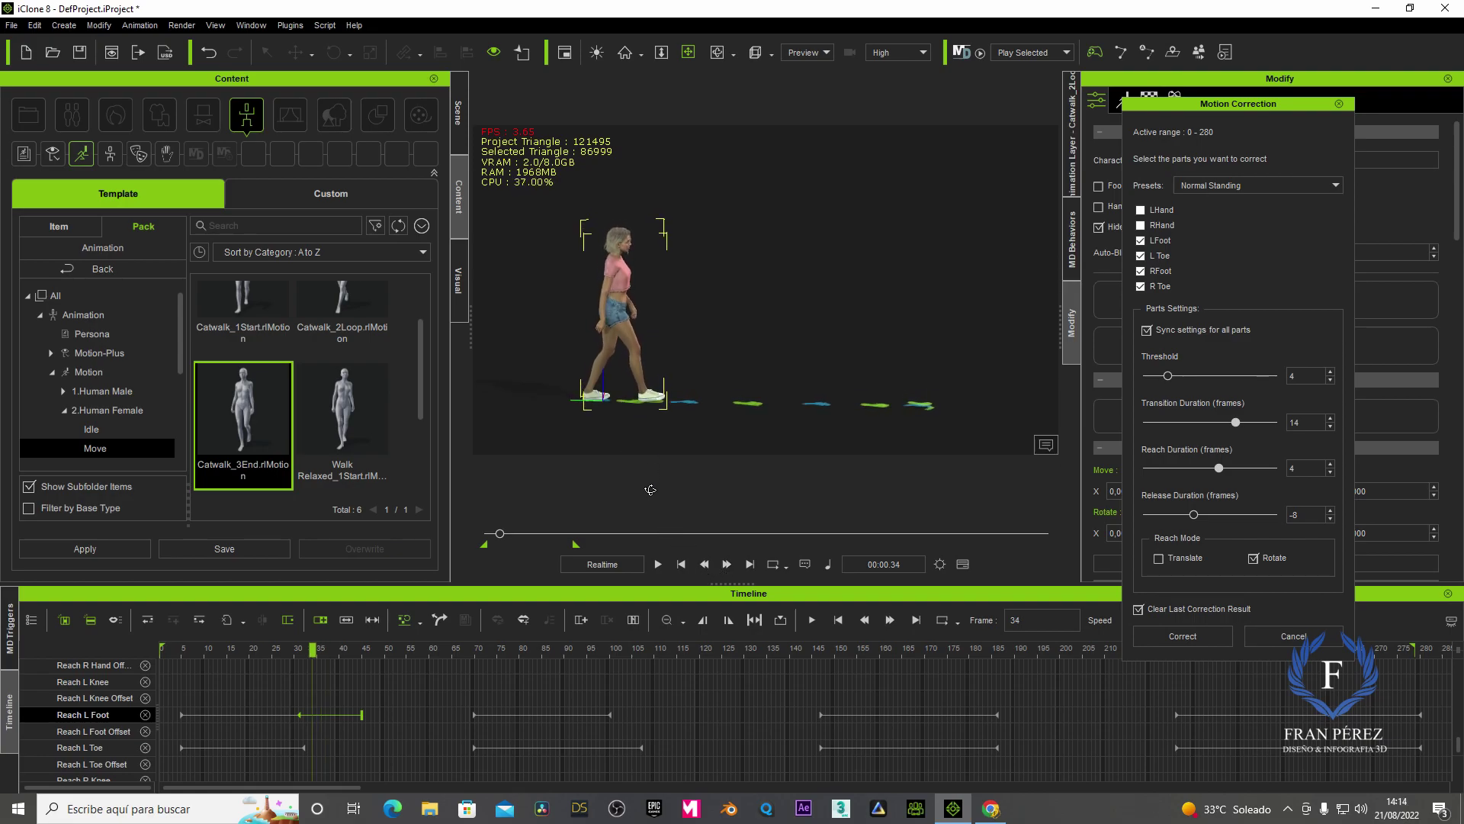
scroll(659, 438, "up", 5)
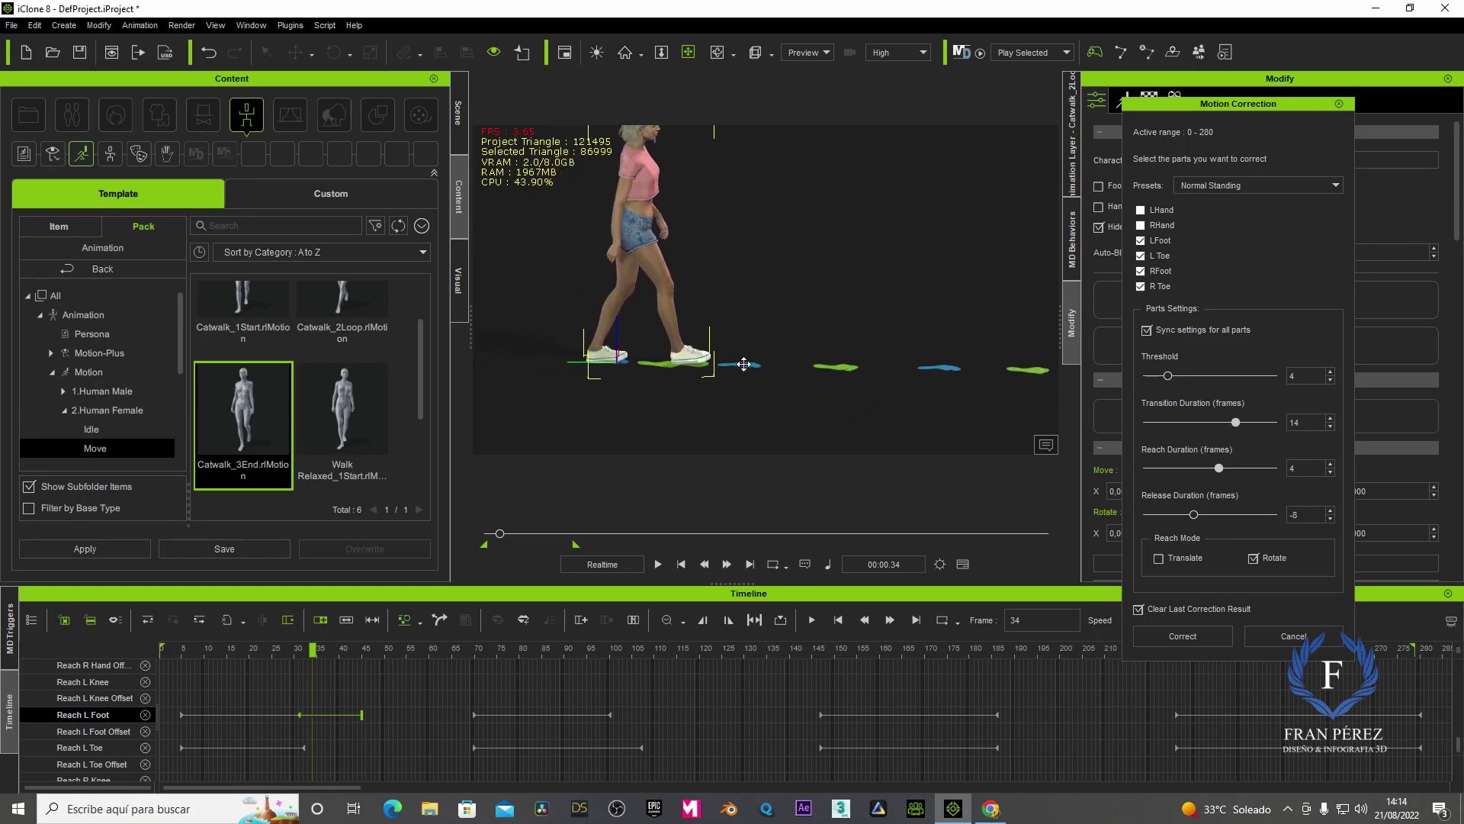
right_click_drag(743, 365, 696, 398)
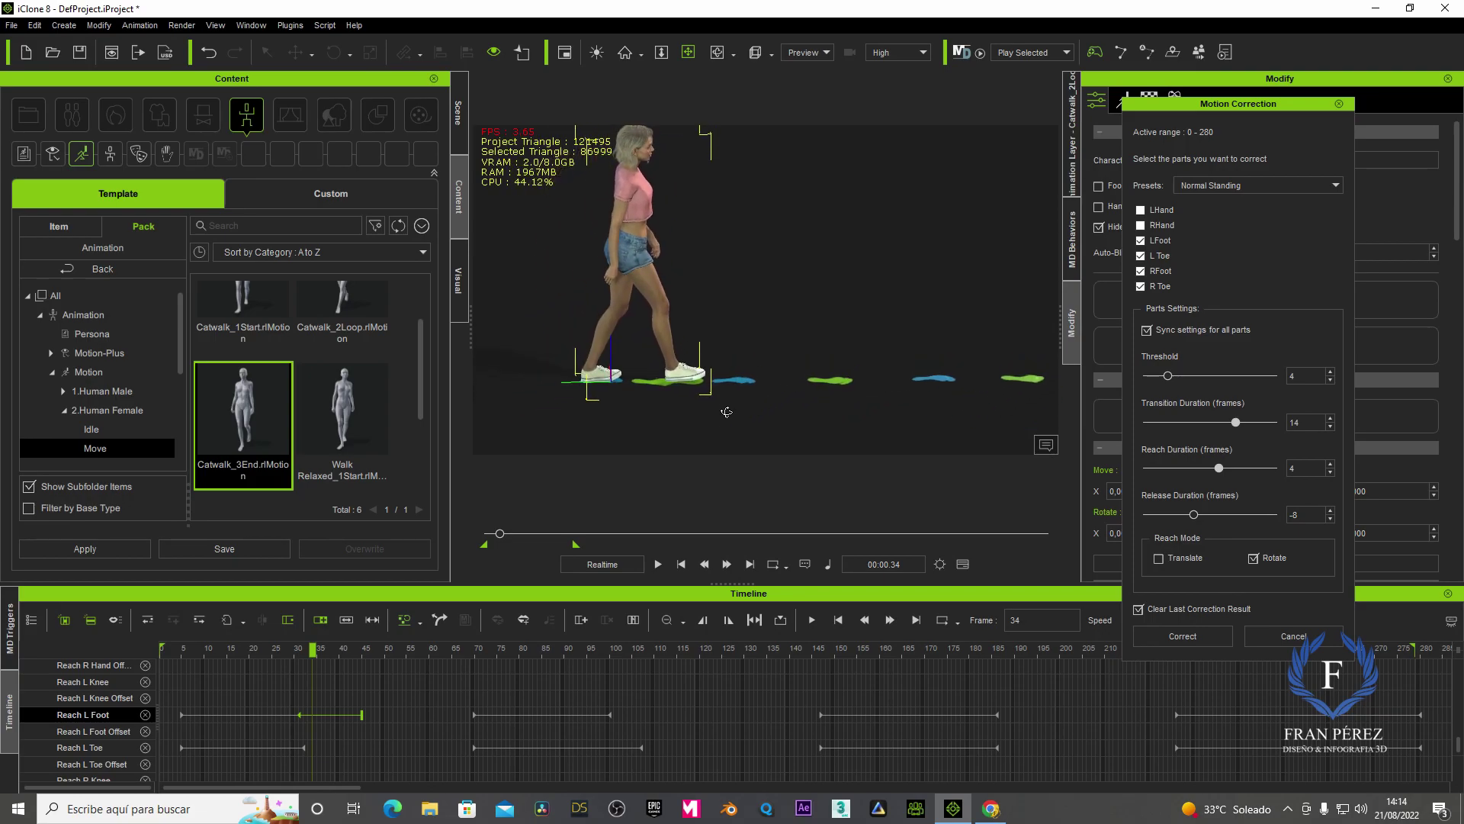
scroll(696, 398, "up", 2)
scroll(700, 396, "up", 2)
scroll(704, 392, "up", 2)
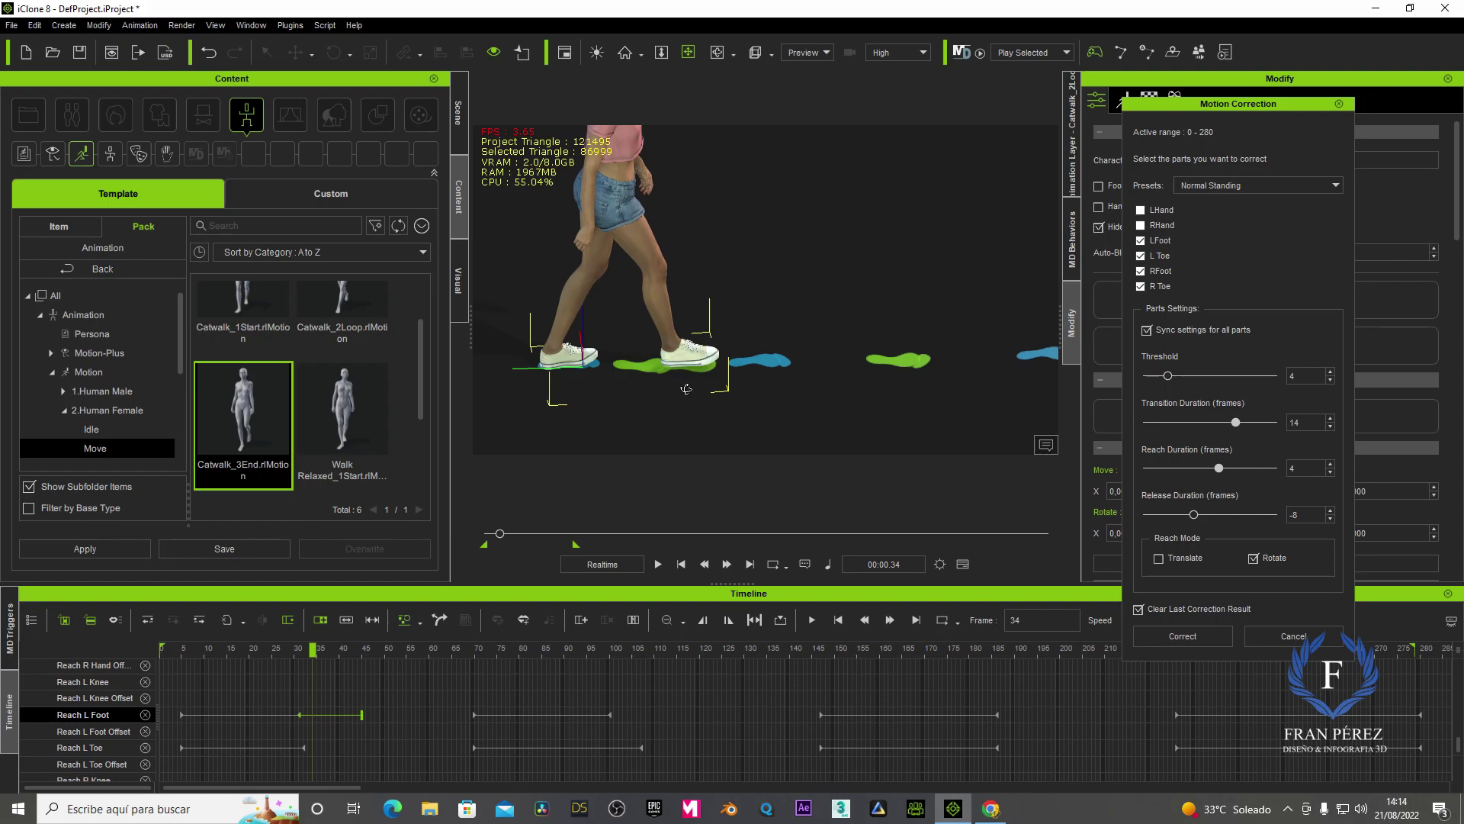
scroll(709, 387, "up", 2)
middle_click_drag(709, 386, 697, 376)
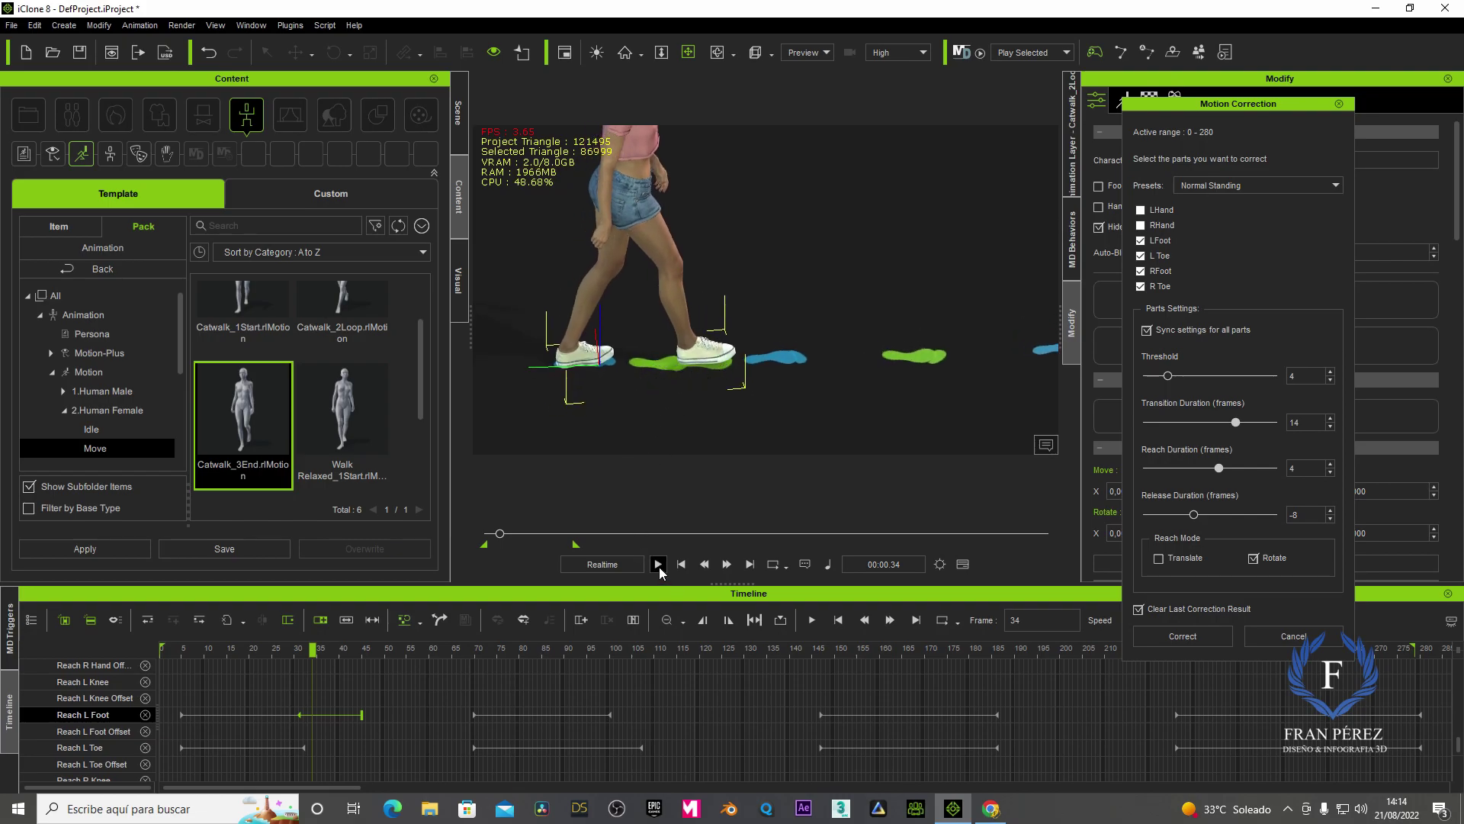
Play the walk, pausing at frames 96, 121 and 221 to review footprints
left_click(658, 565)
key("space")
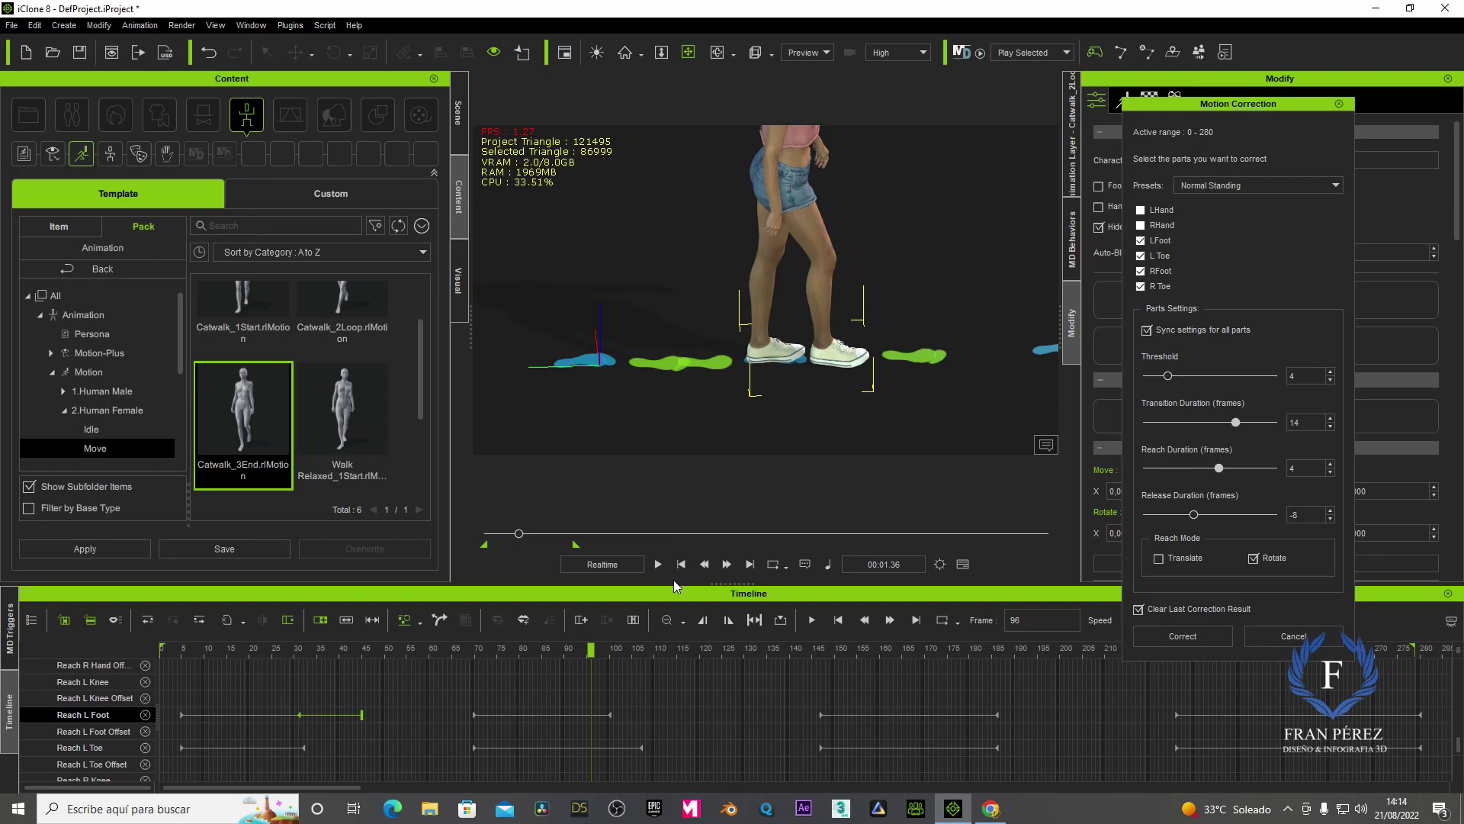
left_click(681, 564)
left_click(657, 564)
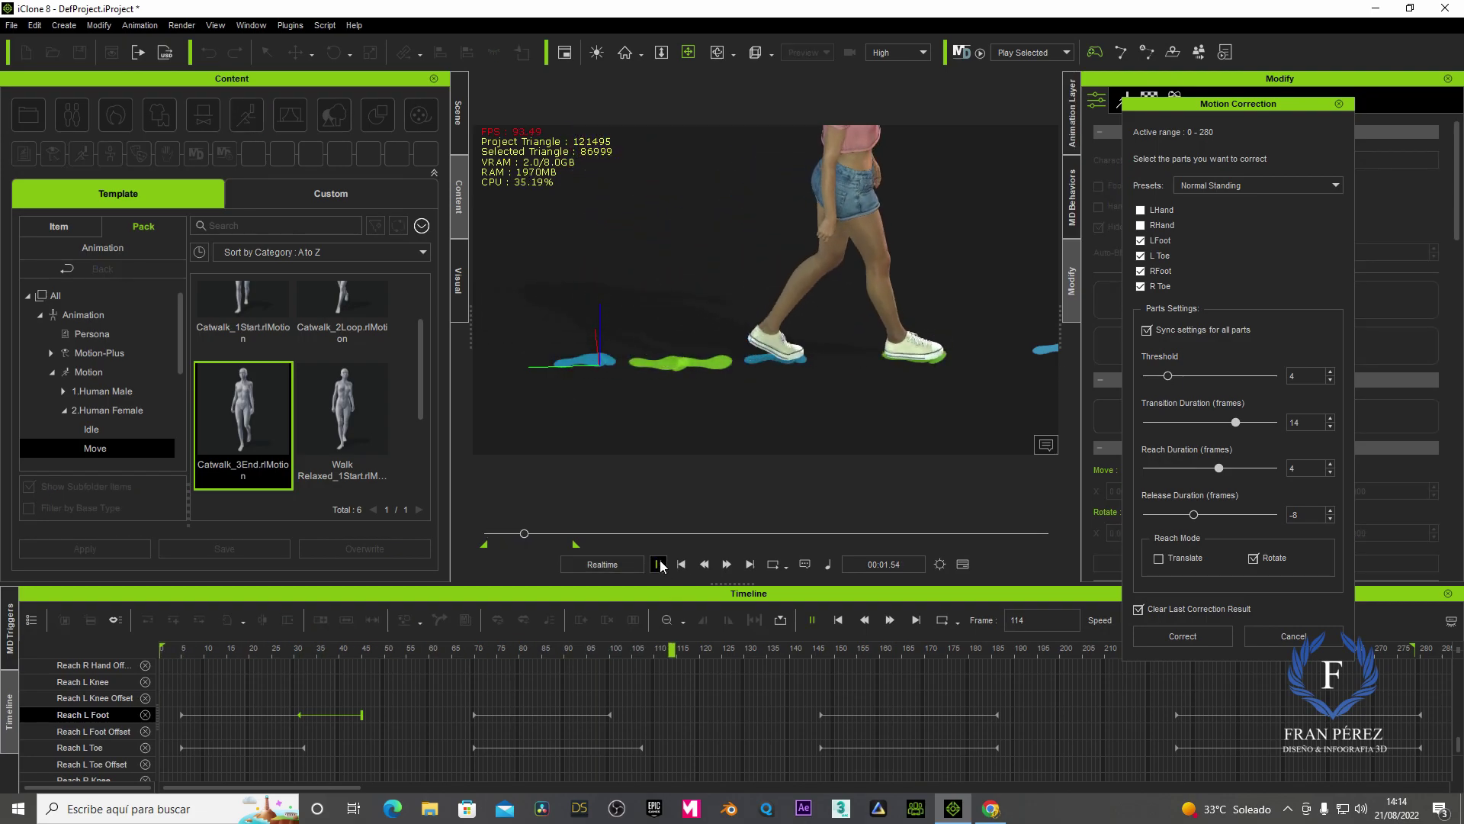
left_click(658, 565)
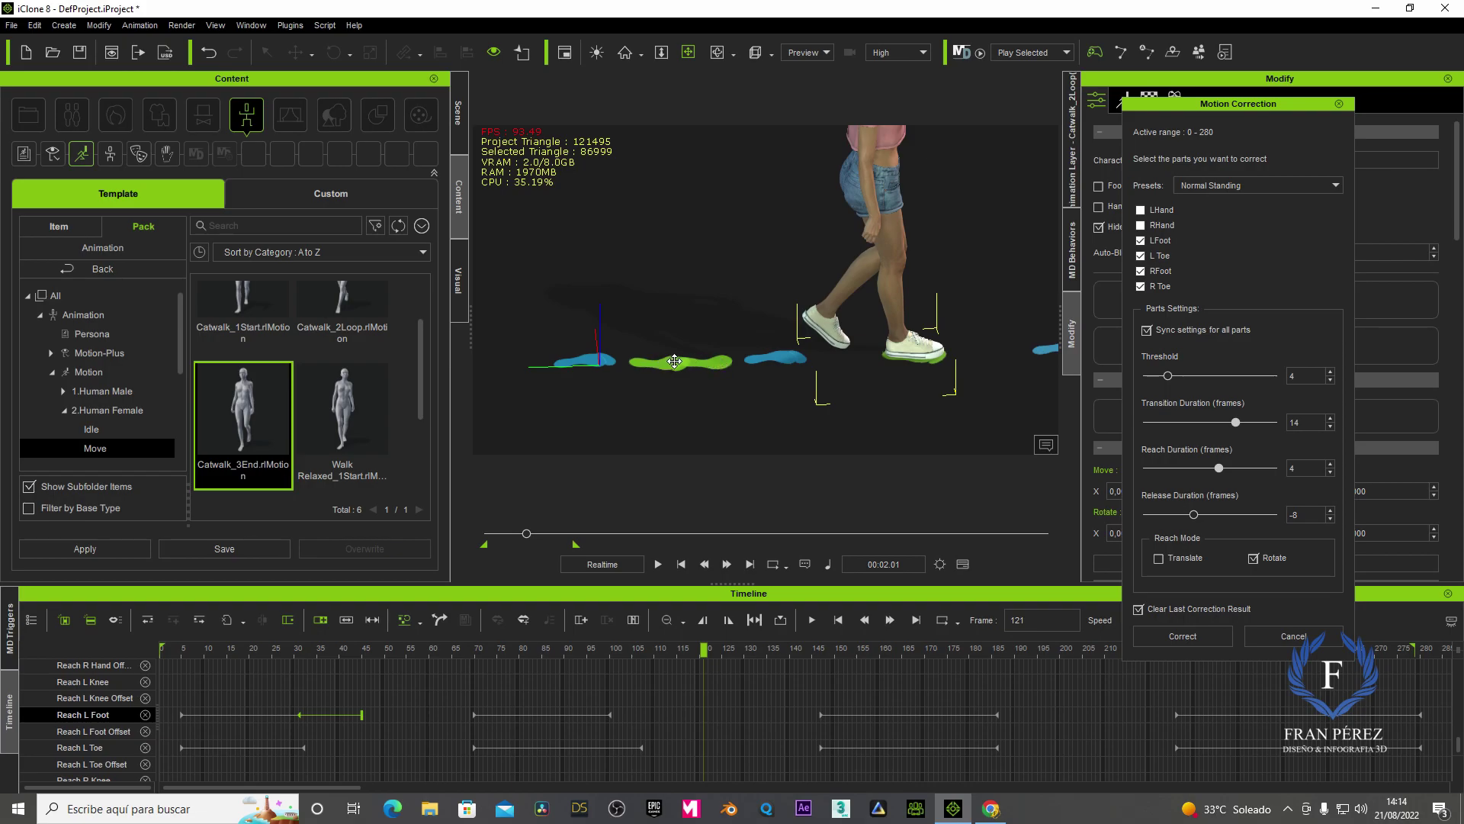
left_click(658, 564)
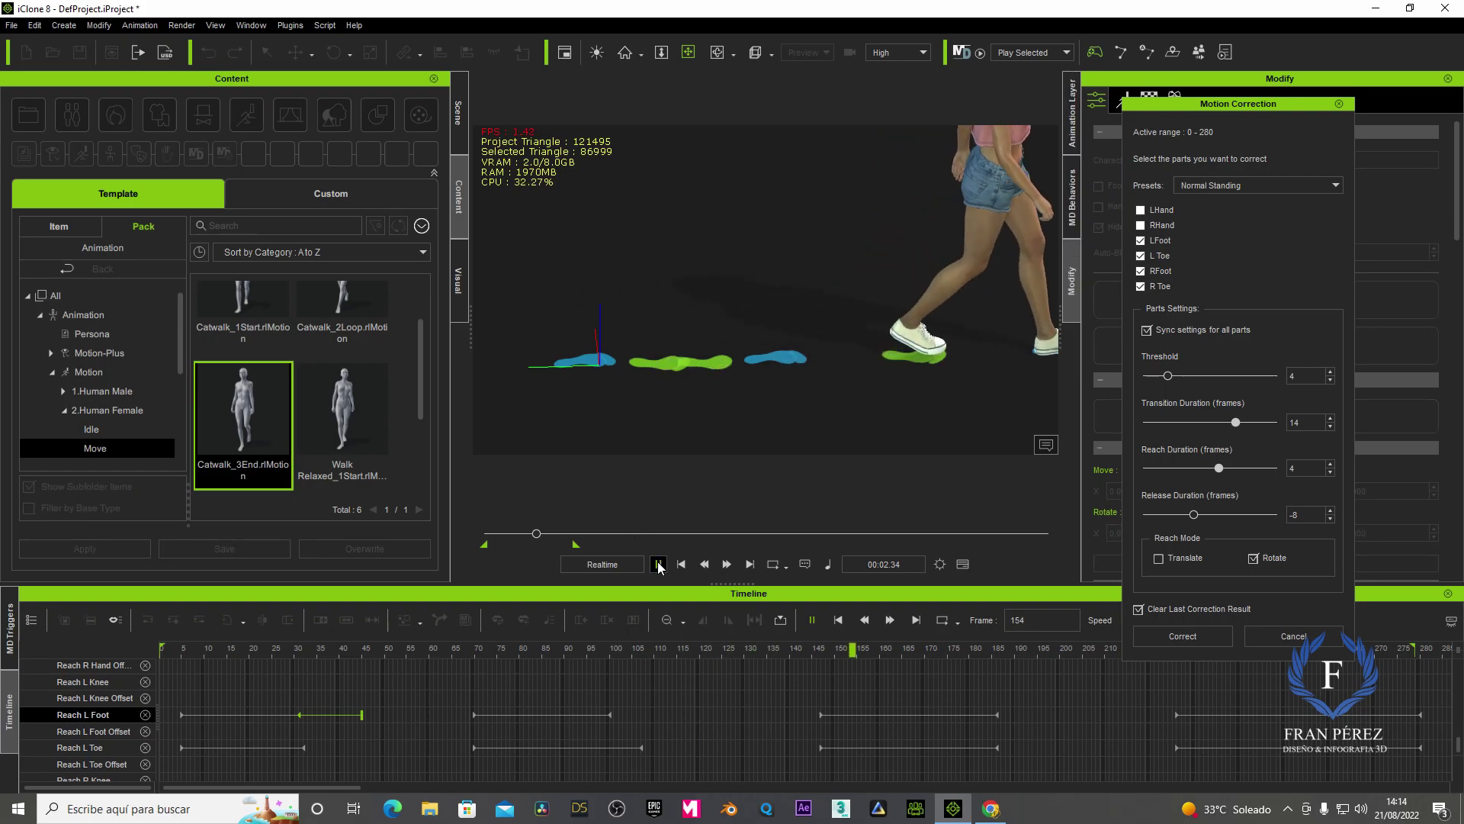
left_click(659, 565)
Recentre the character, replay the full walk, and stop at frame 0
middle_click_drag(839, 356, 731, 369)
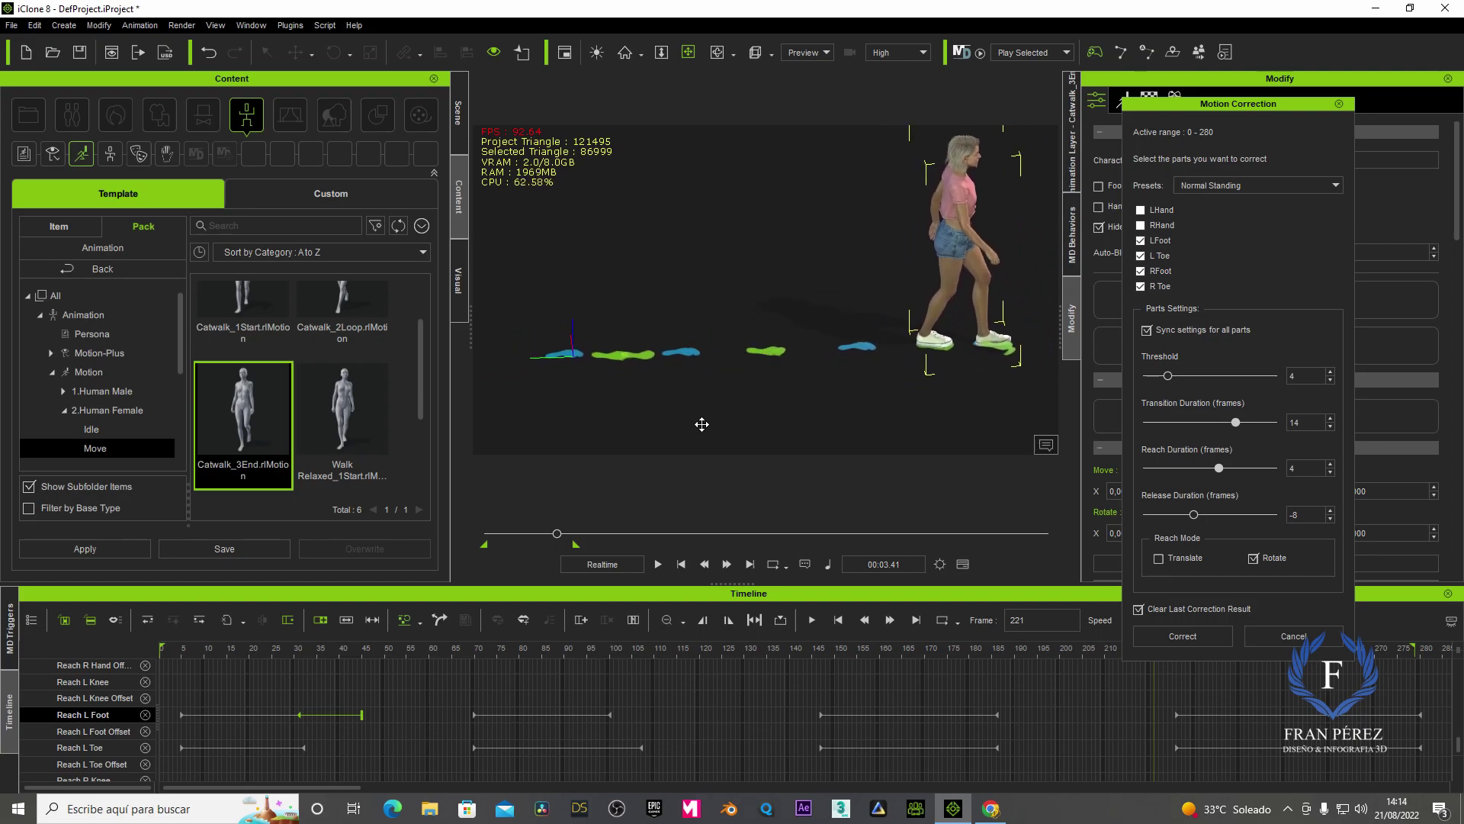
left_click(658, 564)
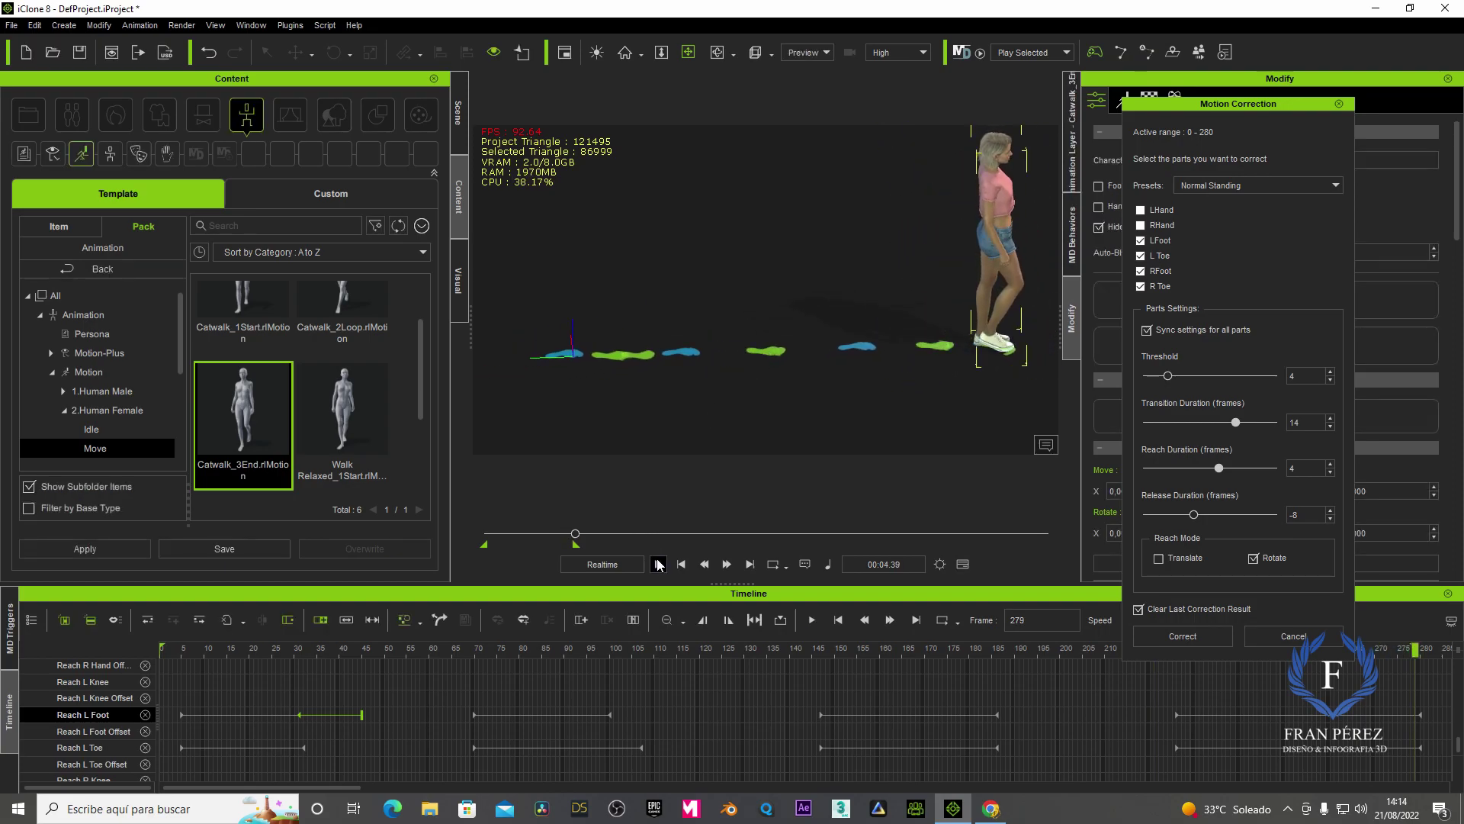
left_click(681, 564)
left_click(658, 566)
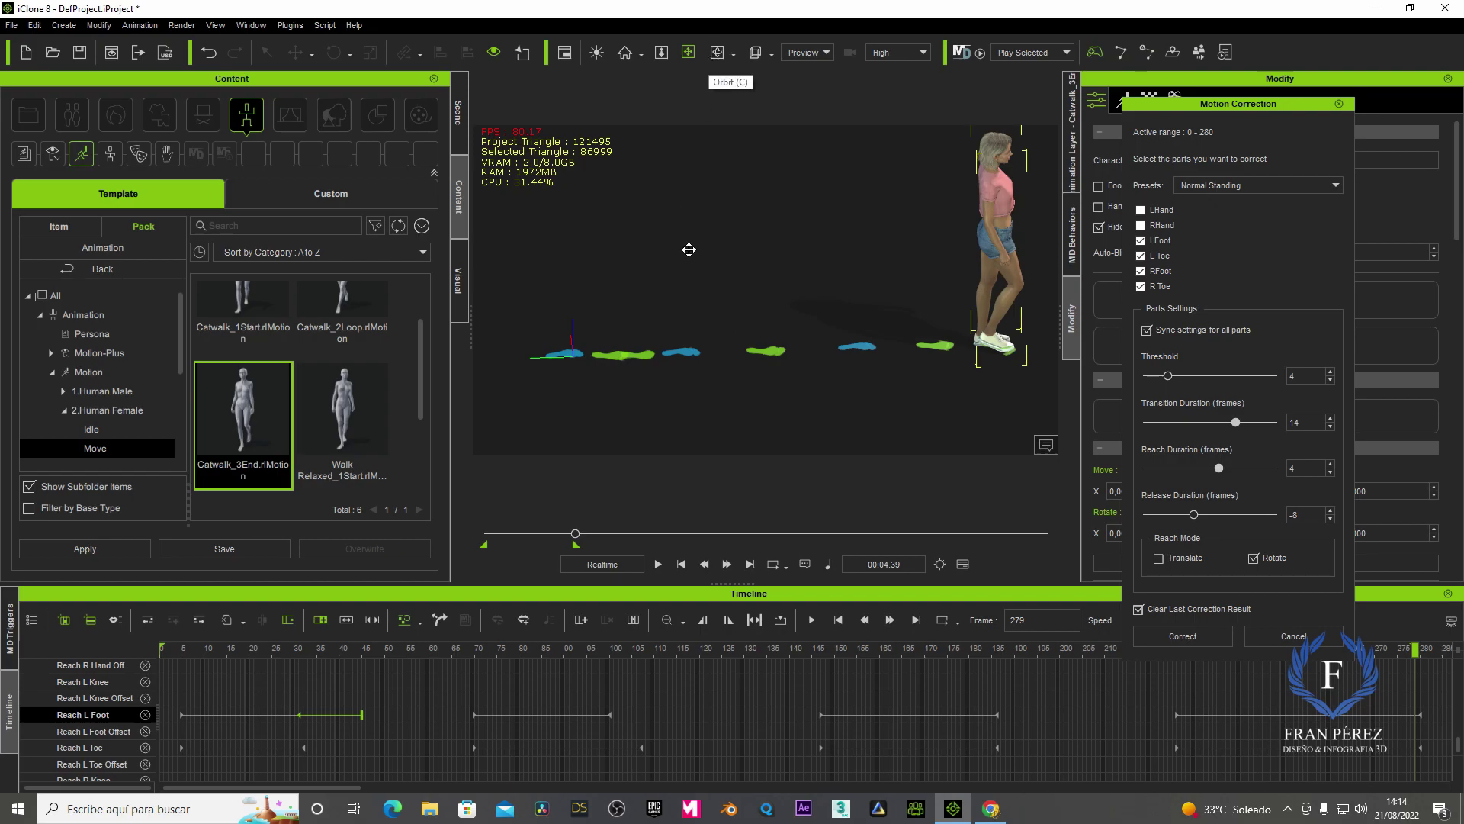
left_click(681, 564)
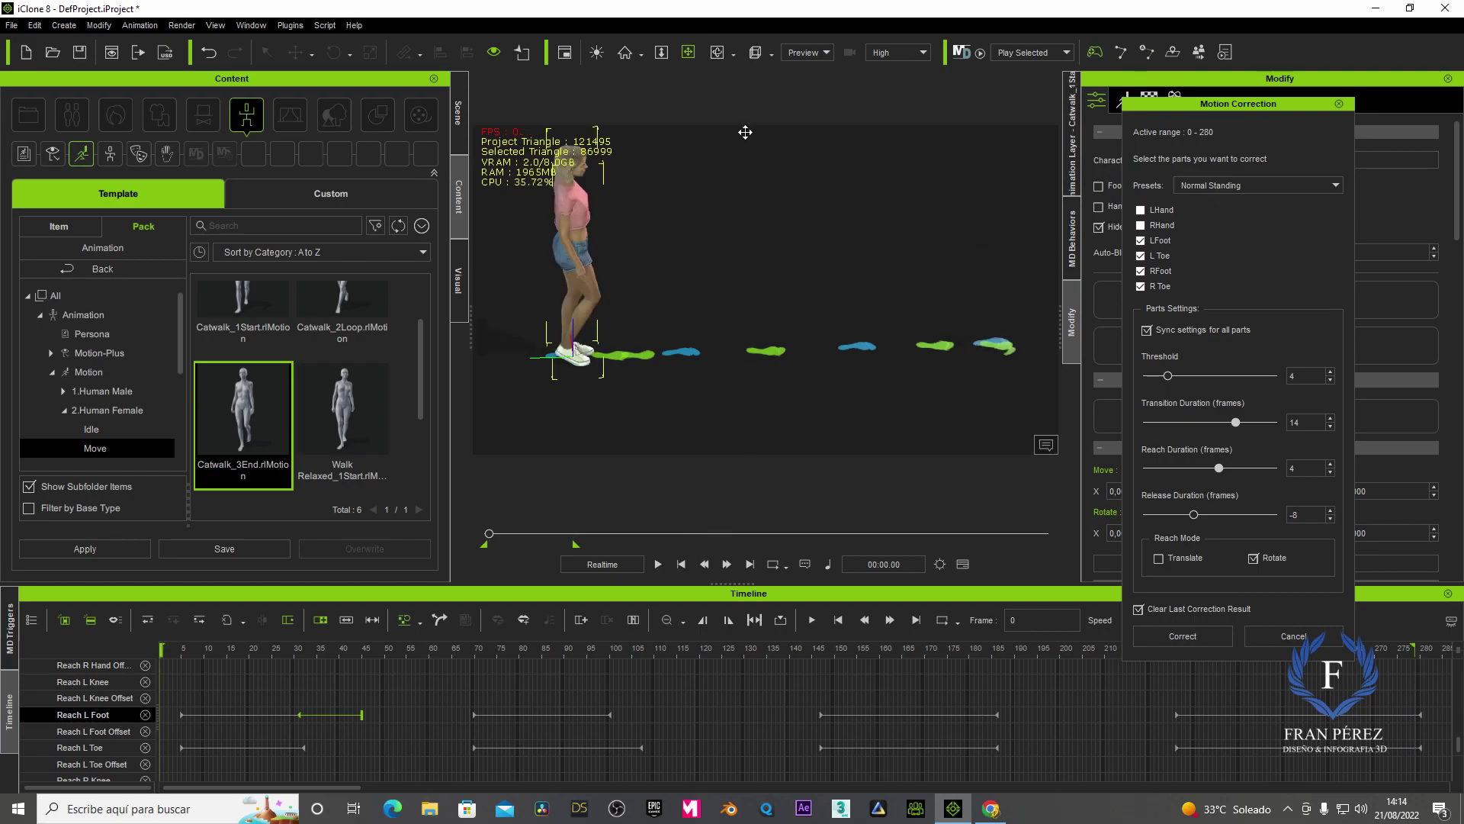
left_click(658, 565)
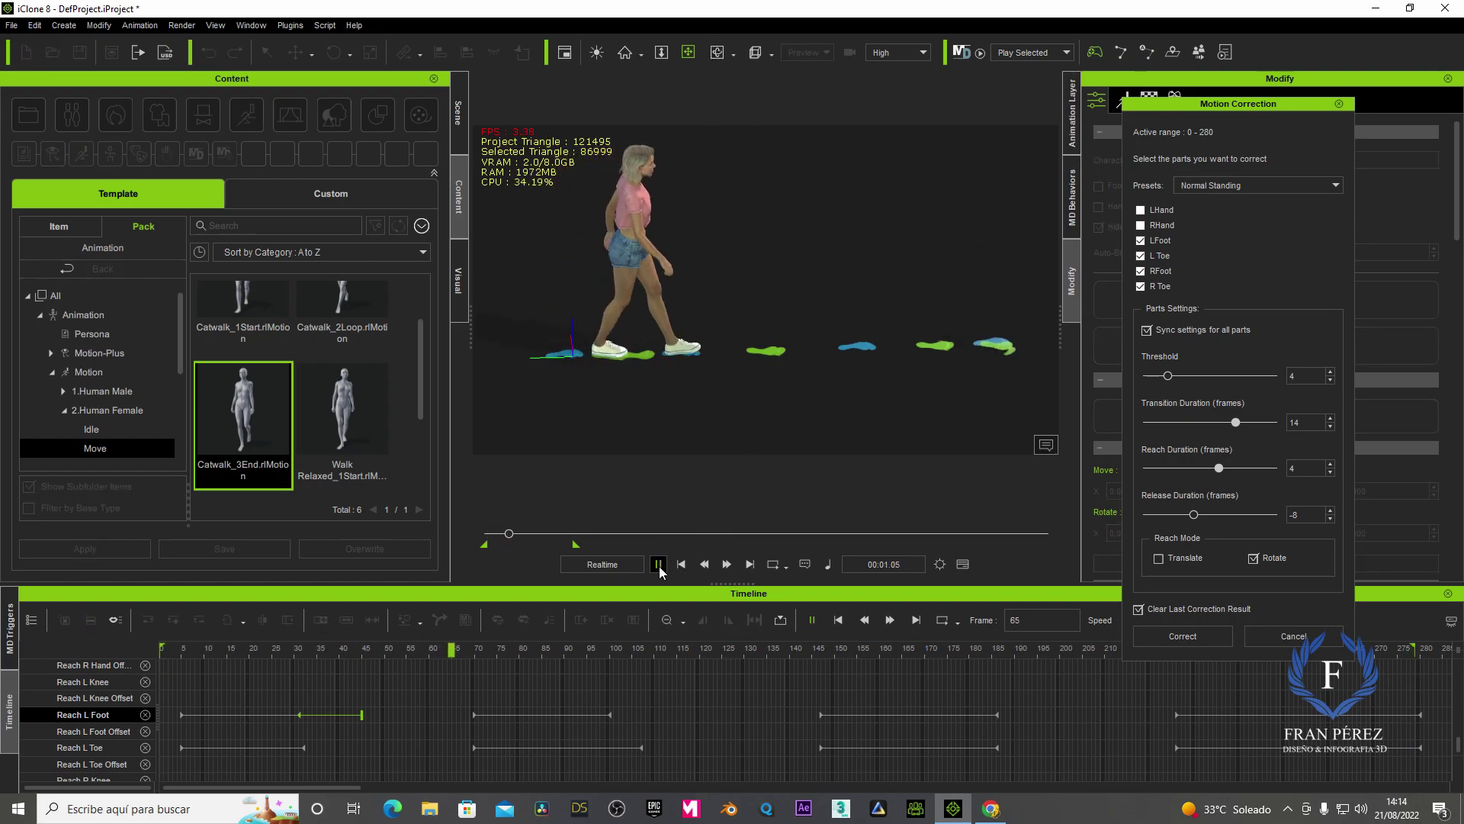
left_click(659, 564)
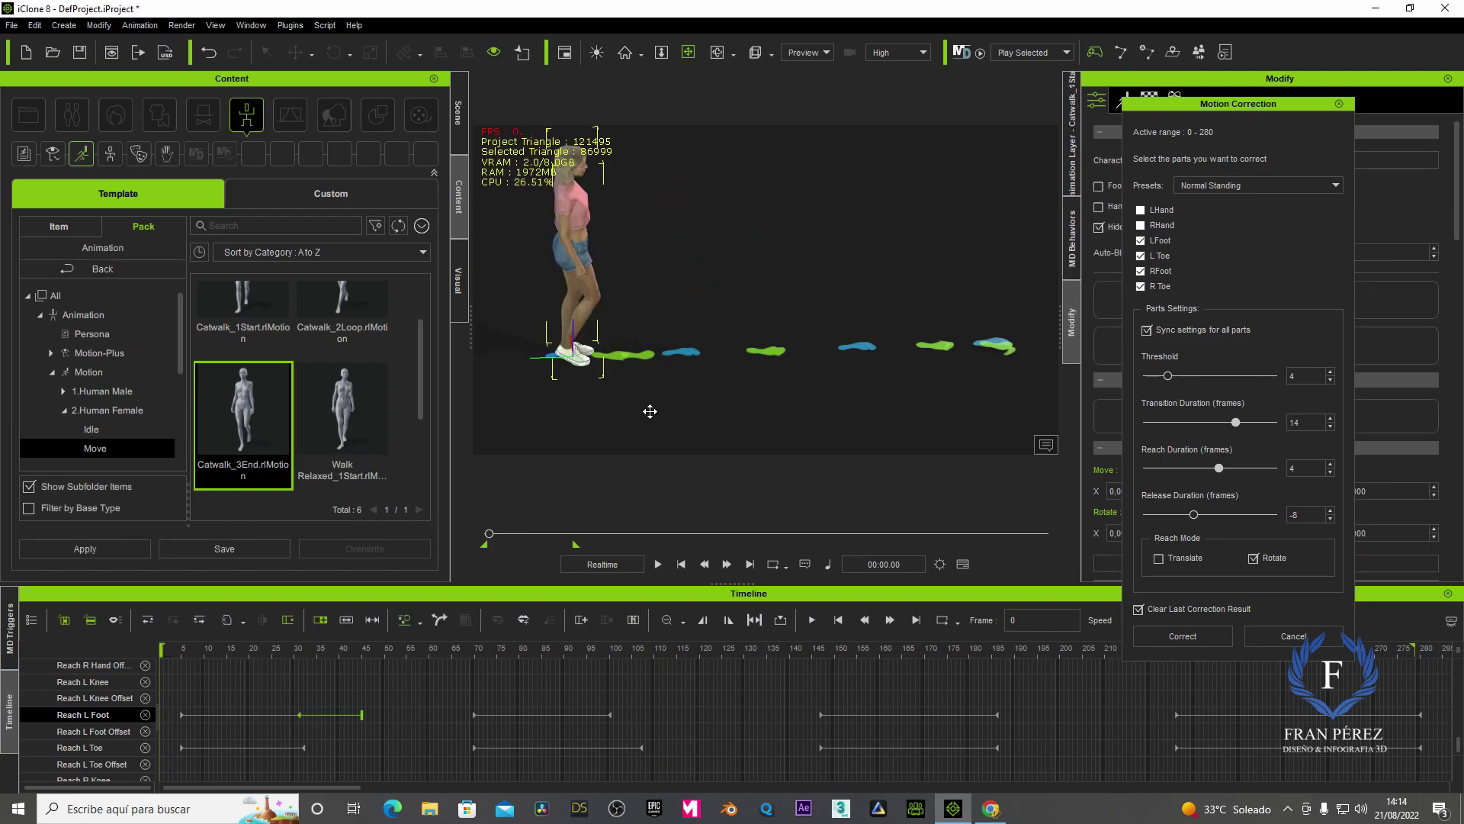
Cancel Motion Correction, select the footprint prop, and expand it in the Scene list
left_click(1278, 637)
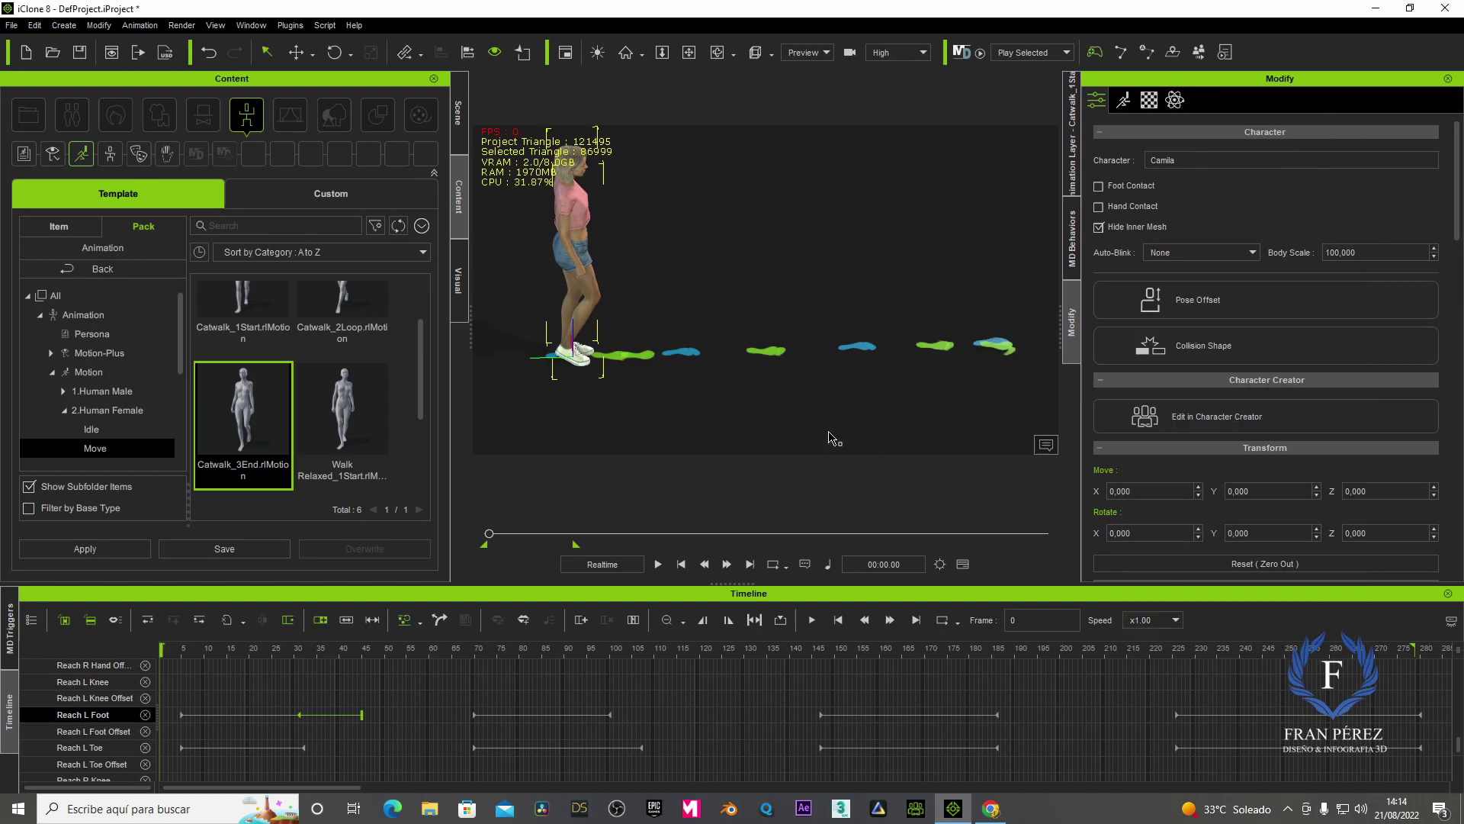
left_click(617, 363)
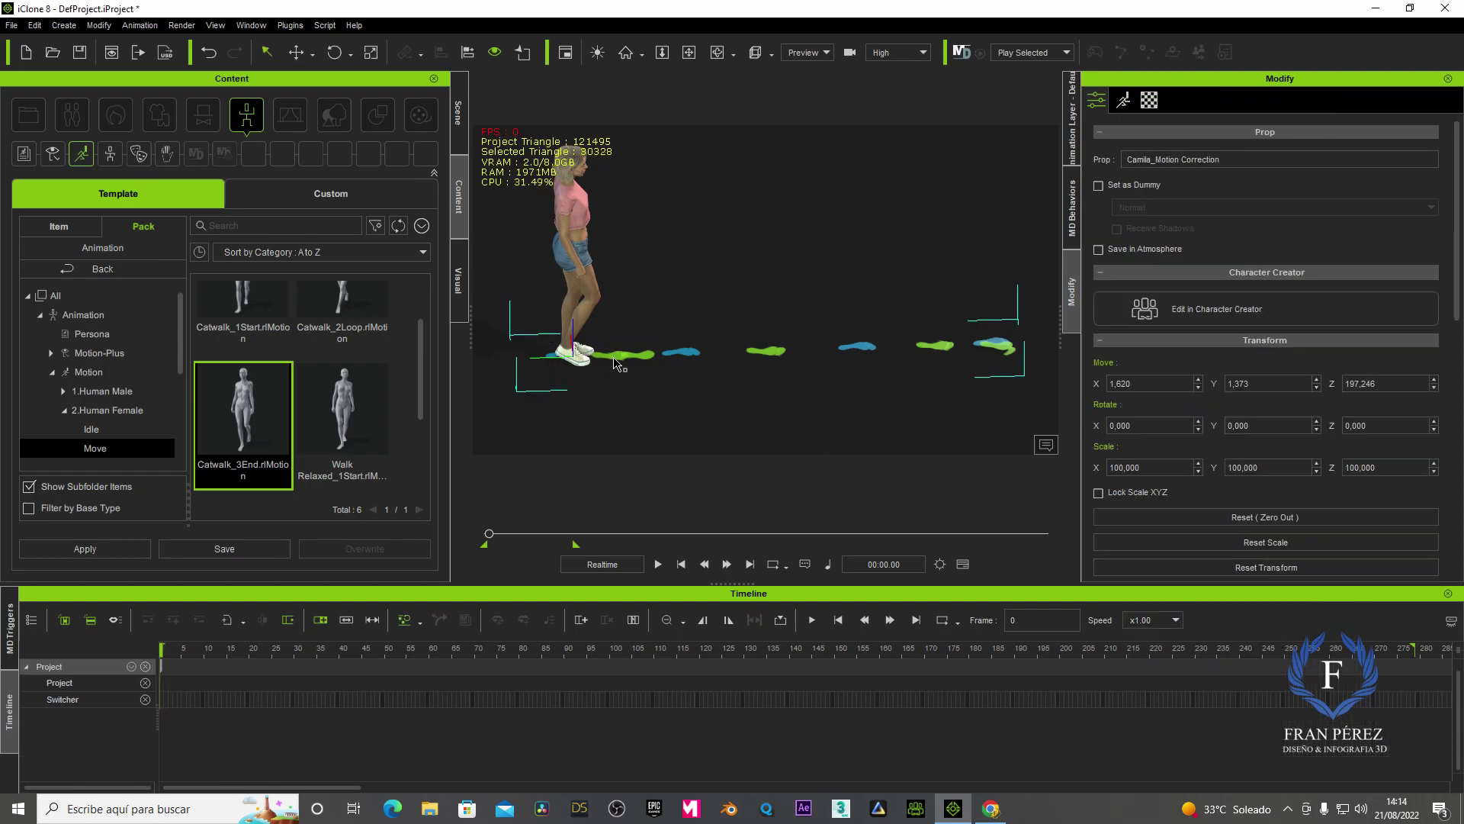
left_click(460, 122)
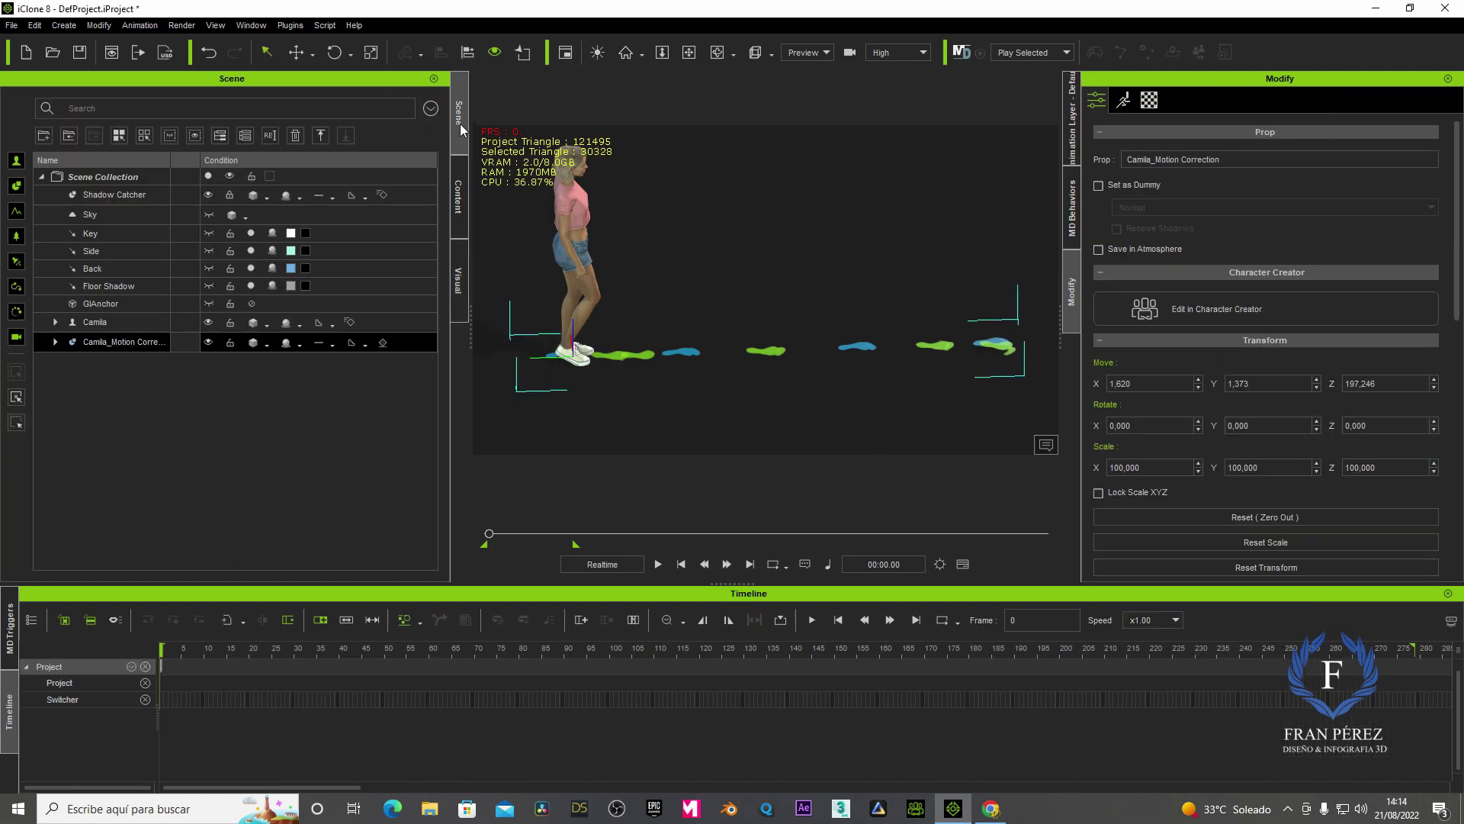
left_click(55, 342)
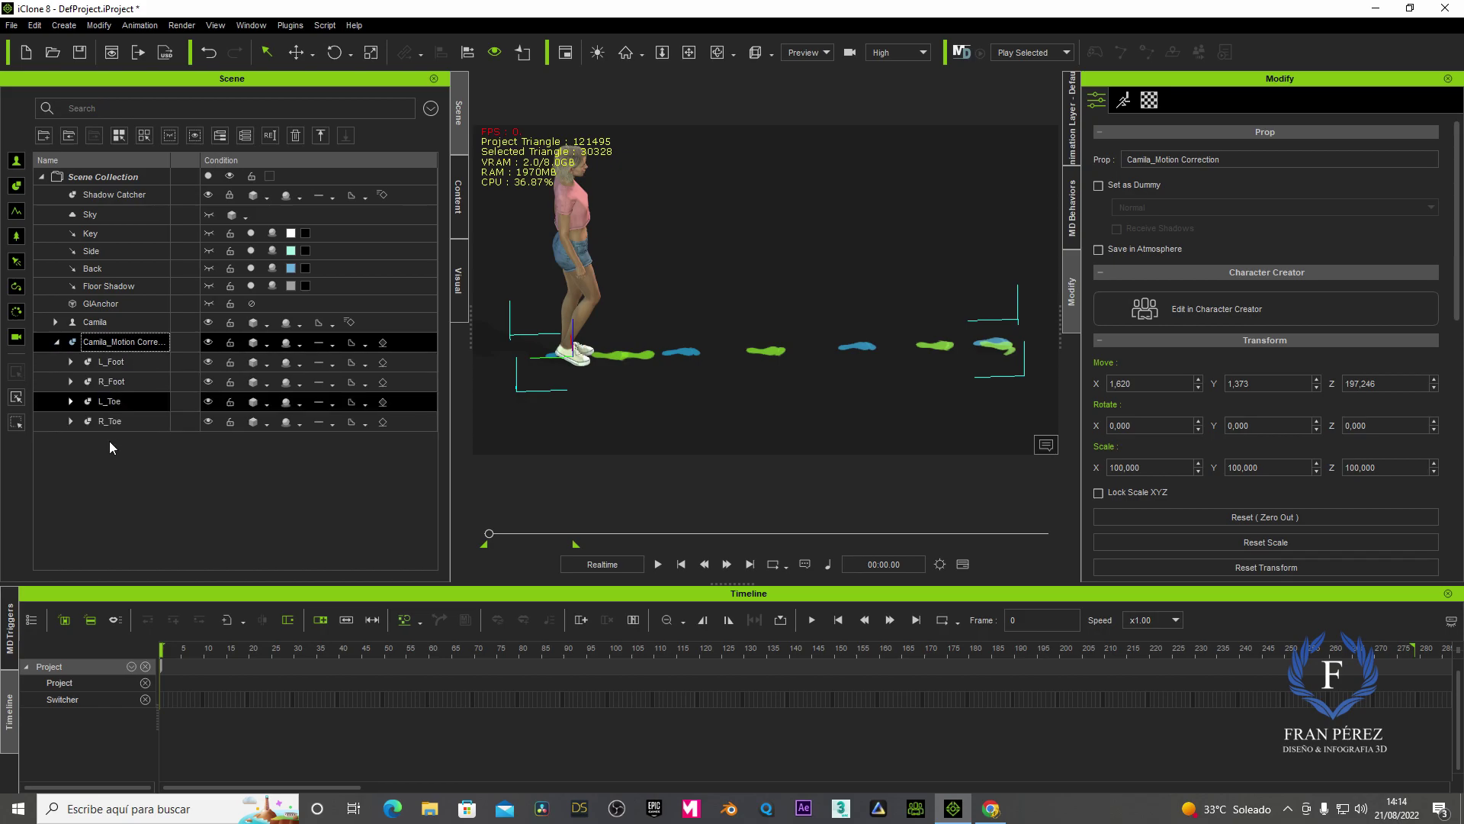
Expand and collapse the L_Foot and R_Foot footprint lists
left_click(70, 362)
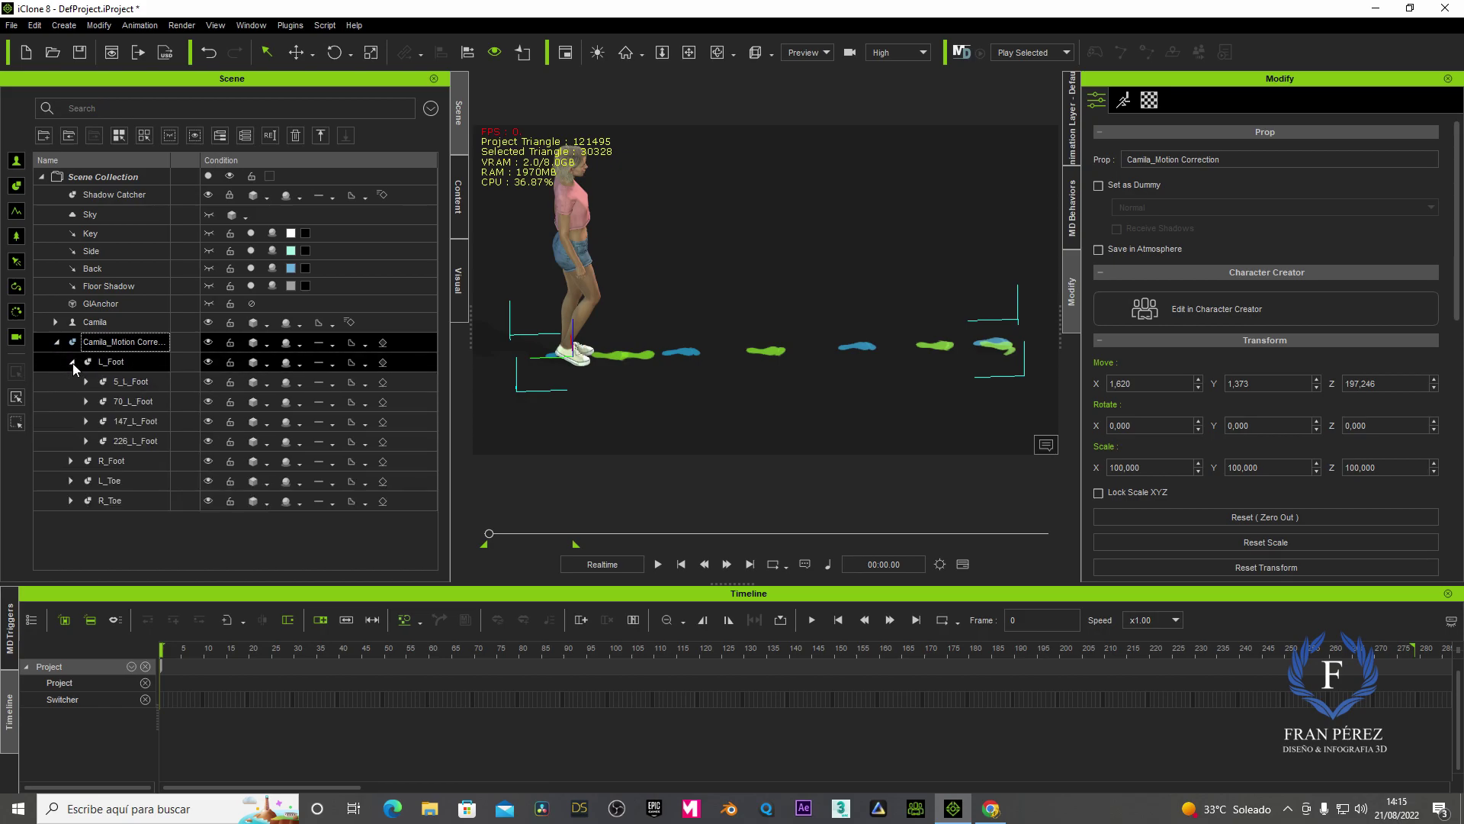
left_click(71, 363)
left_click(69, 383)
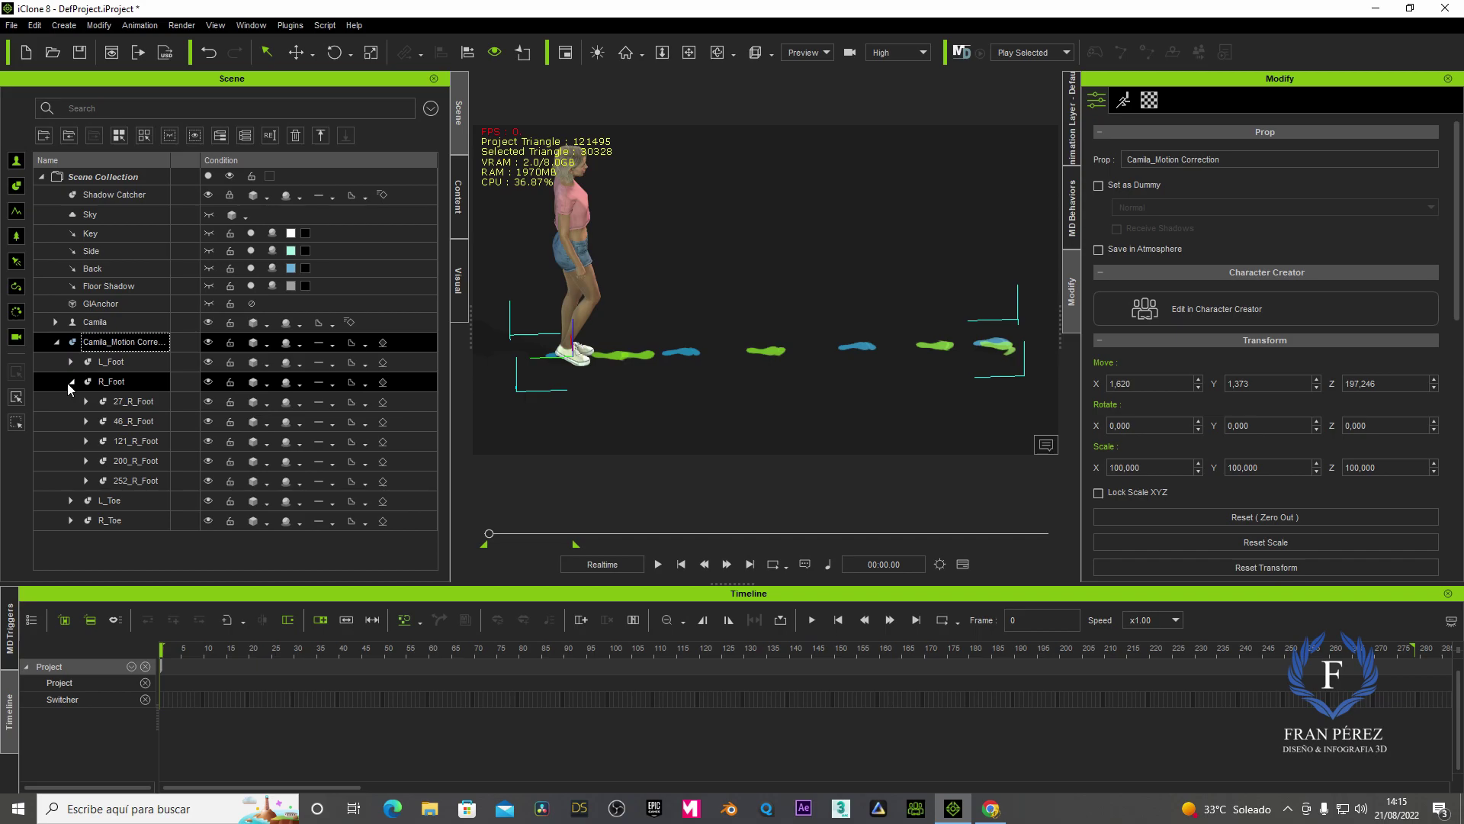
left_click(69, 382)
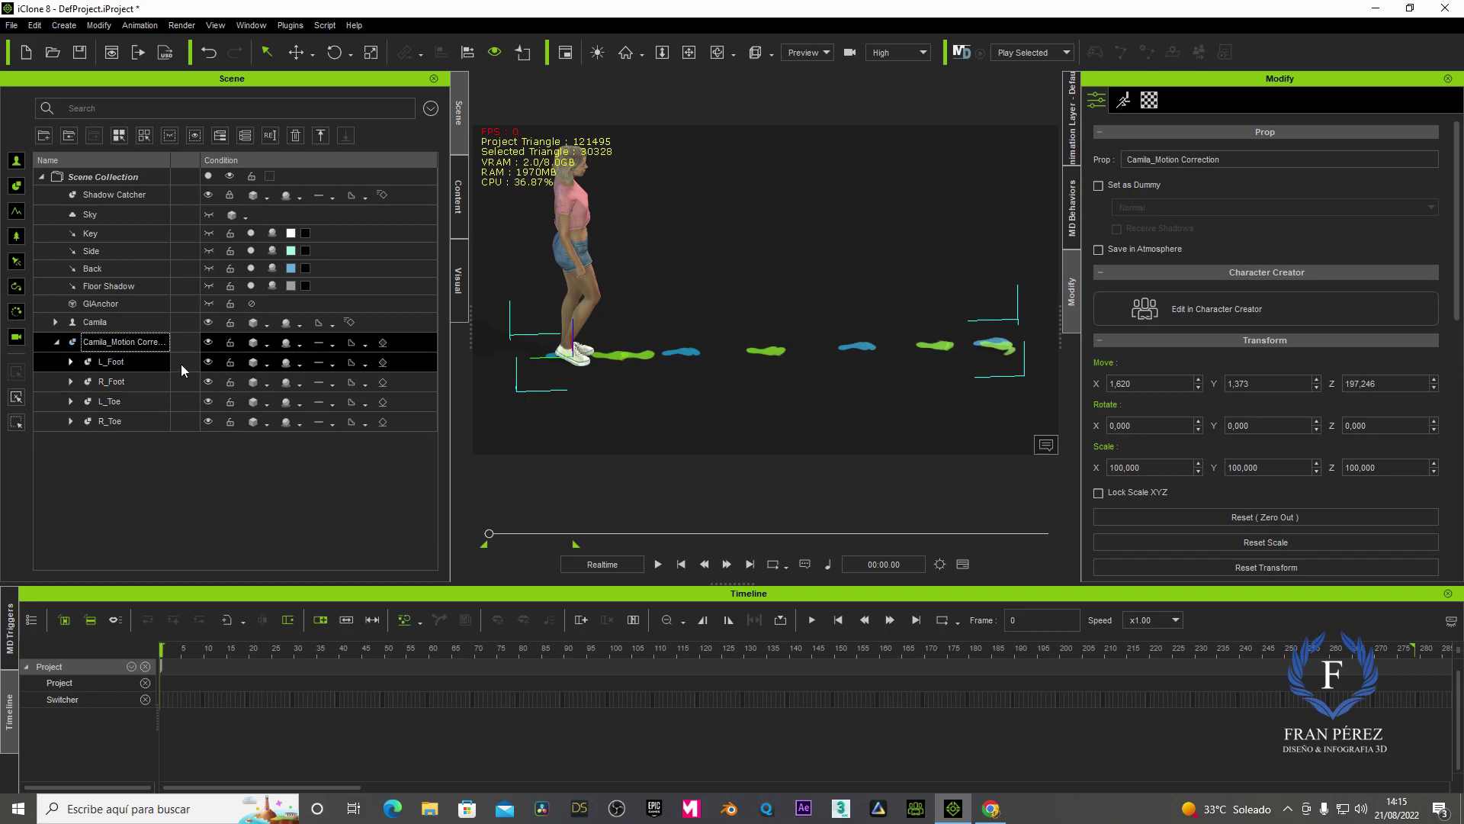
Hide the L_Foot, R_Foot and toe footprint groups, then show them all again
left_click(208, 363)
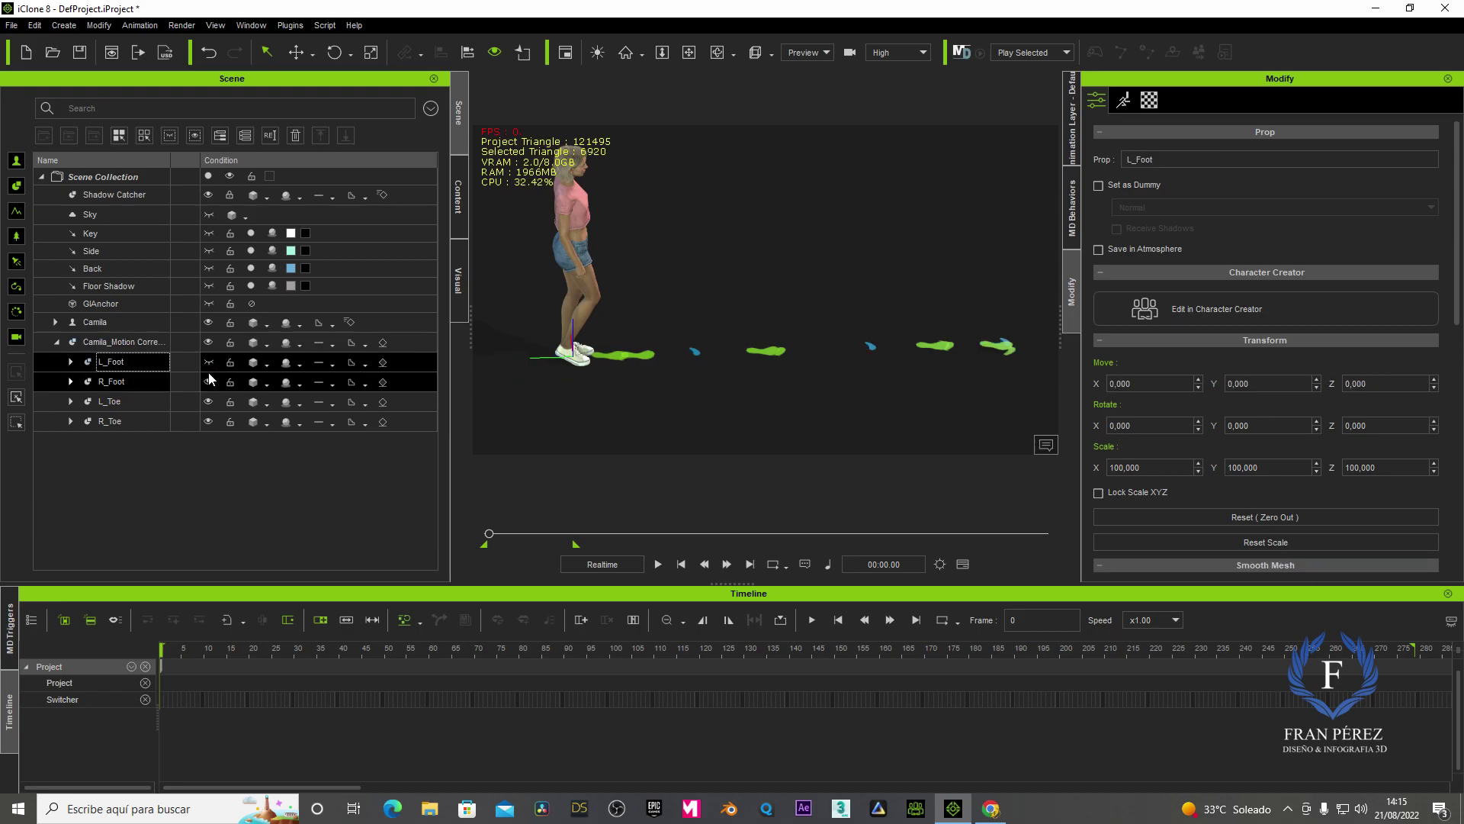
left_click(209, 382)
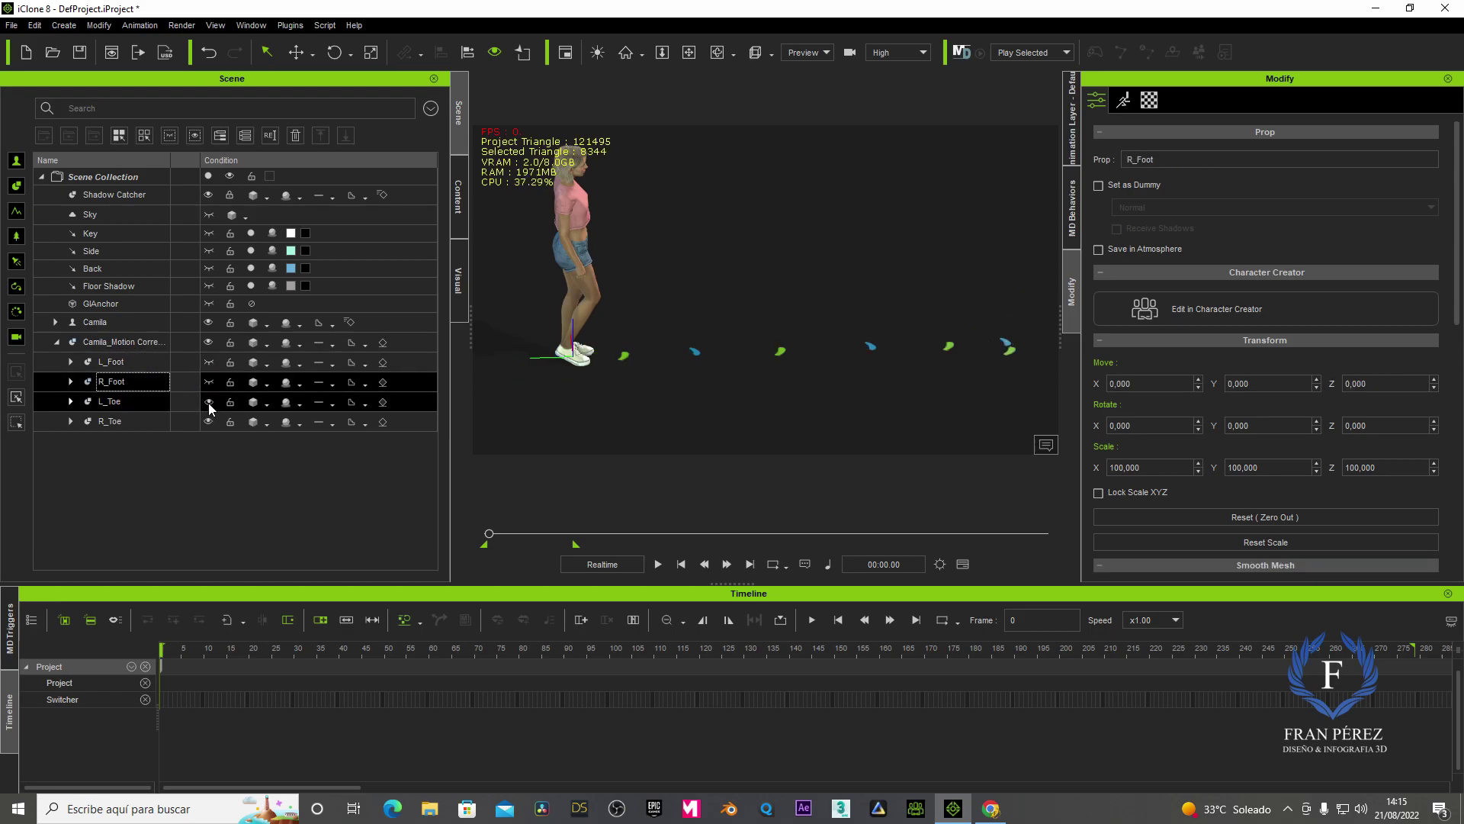
left_click(209, 402)
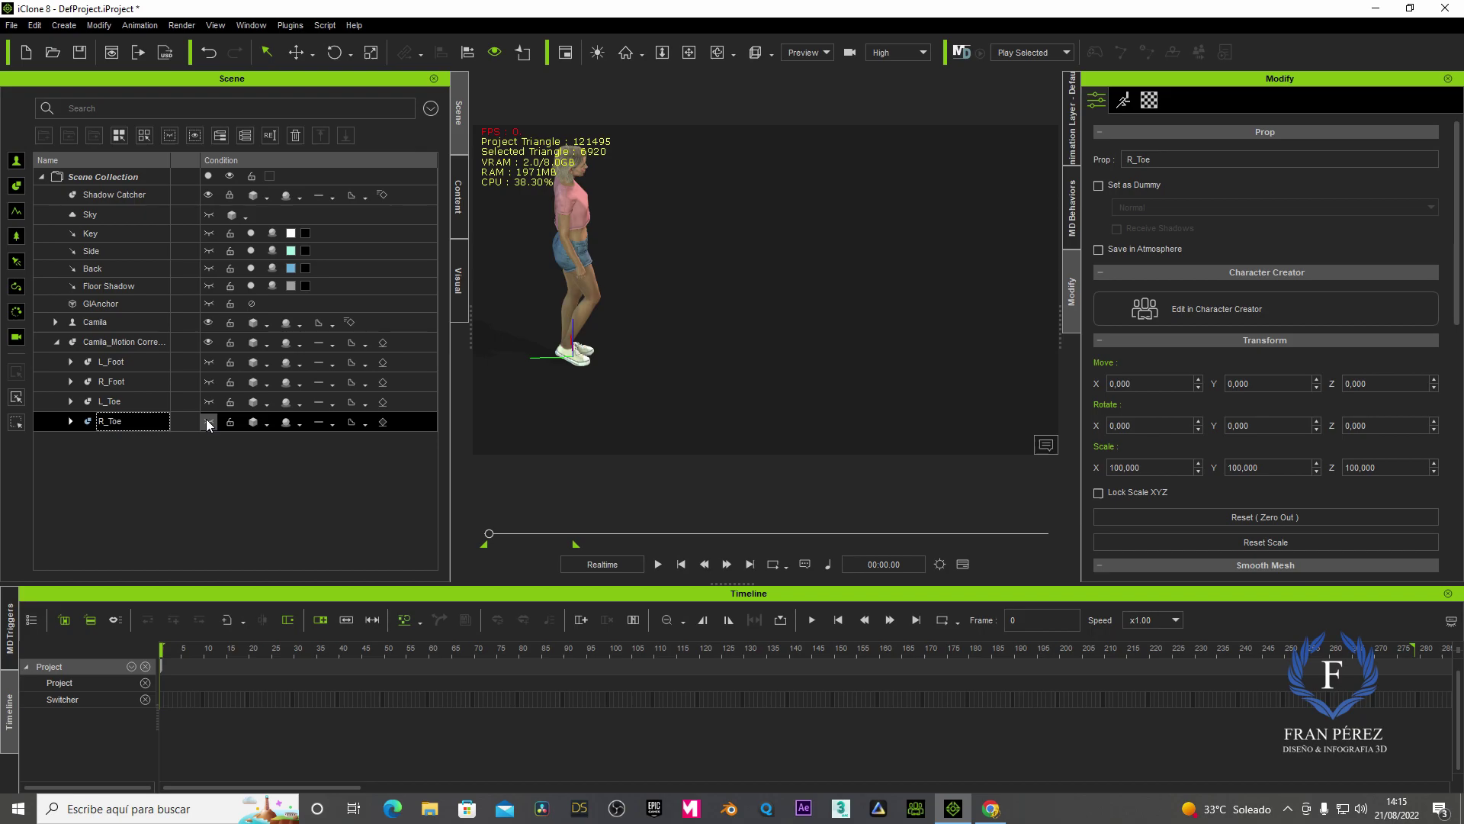
left_click(208, 421)
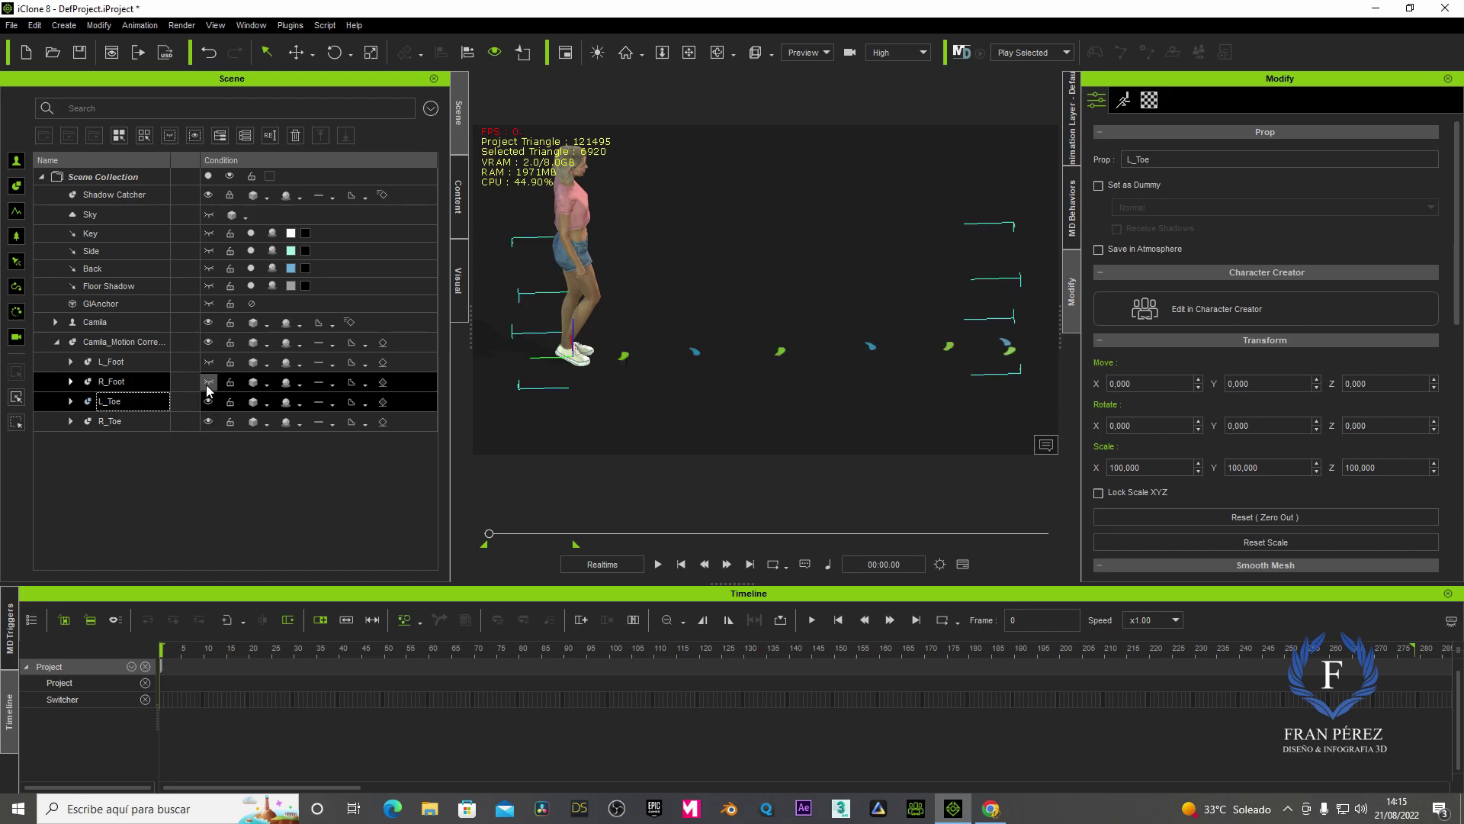
left_click(208, 382)
left_click(208, 363)
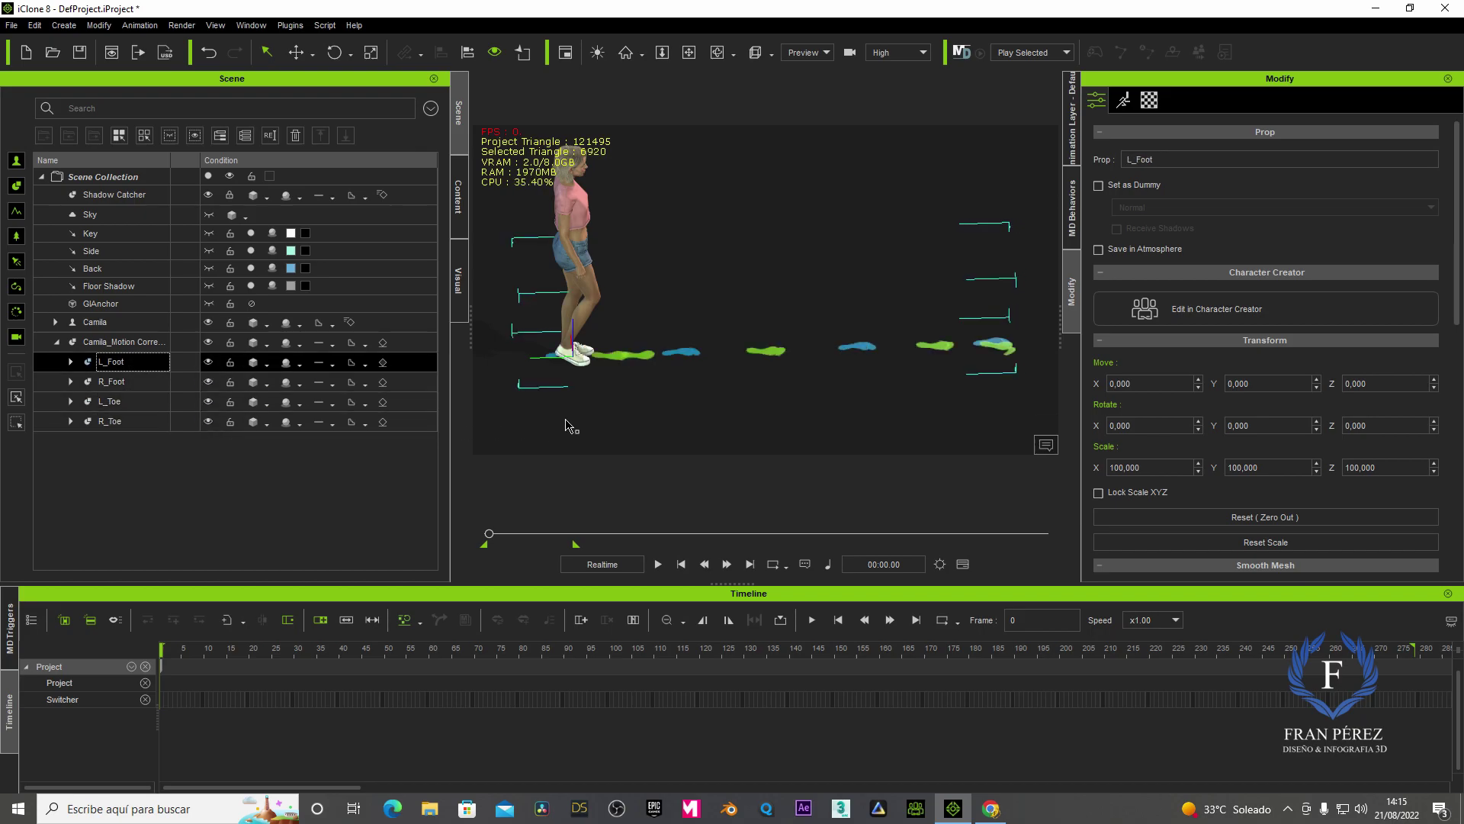
Frame the character's feet and slide the 46_R_Foot footprint under the foot
left_click(612, 364)
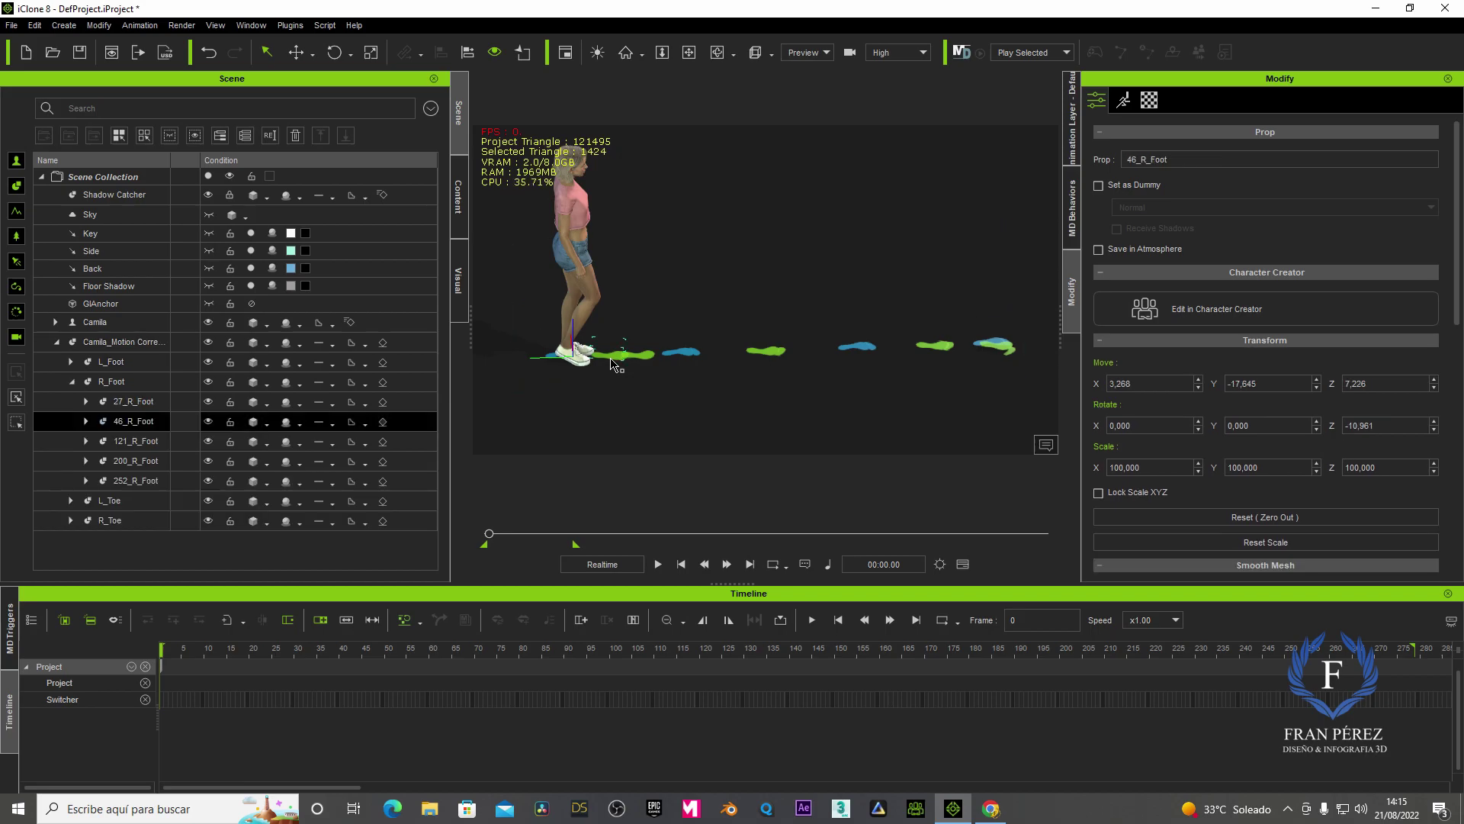
scroll(612, 364, "up", 3)
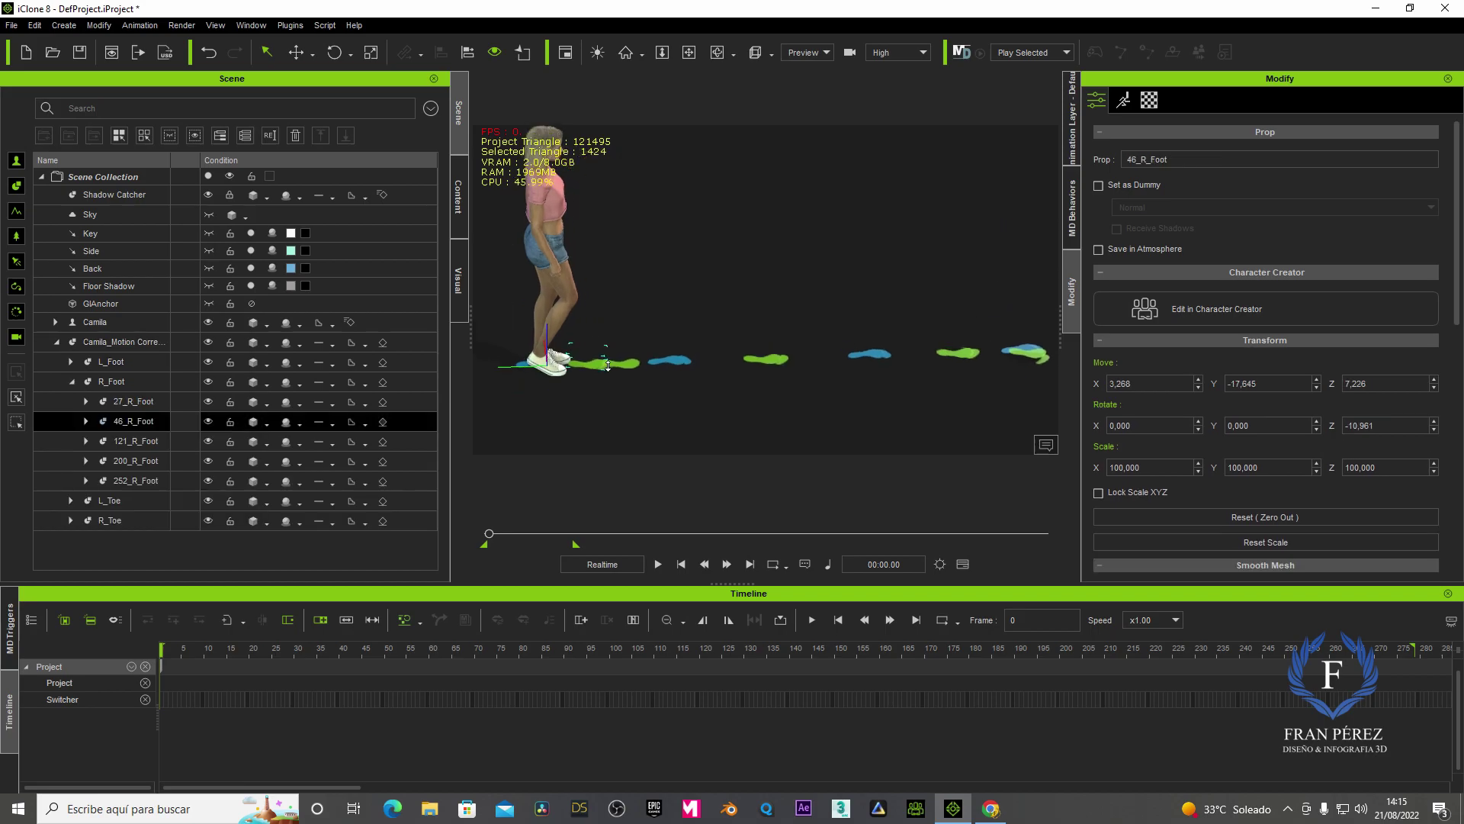
left_click(692, 56)
mouse_move(693, 249)
left_mouse_down()
mouse_move(740, 328)
mouse_move(794, 308)
left_mouse_up()
left_click(296, 53)
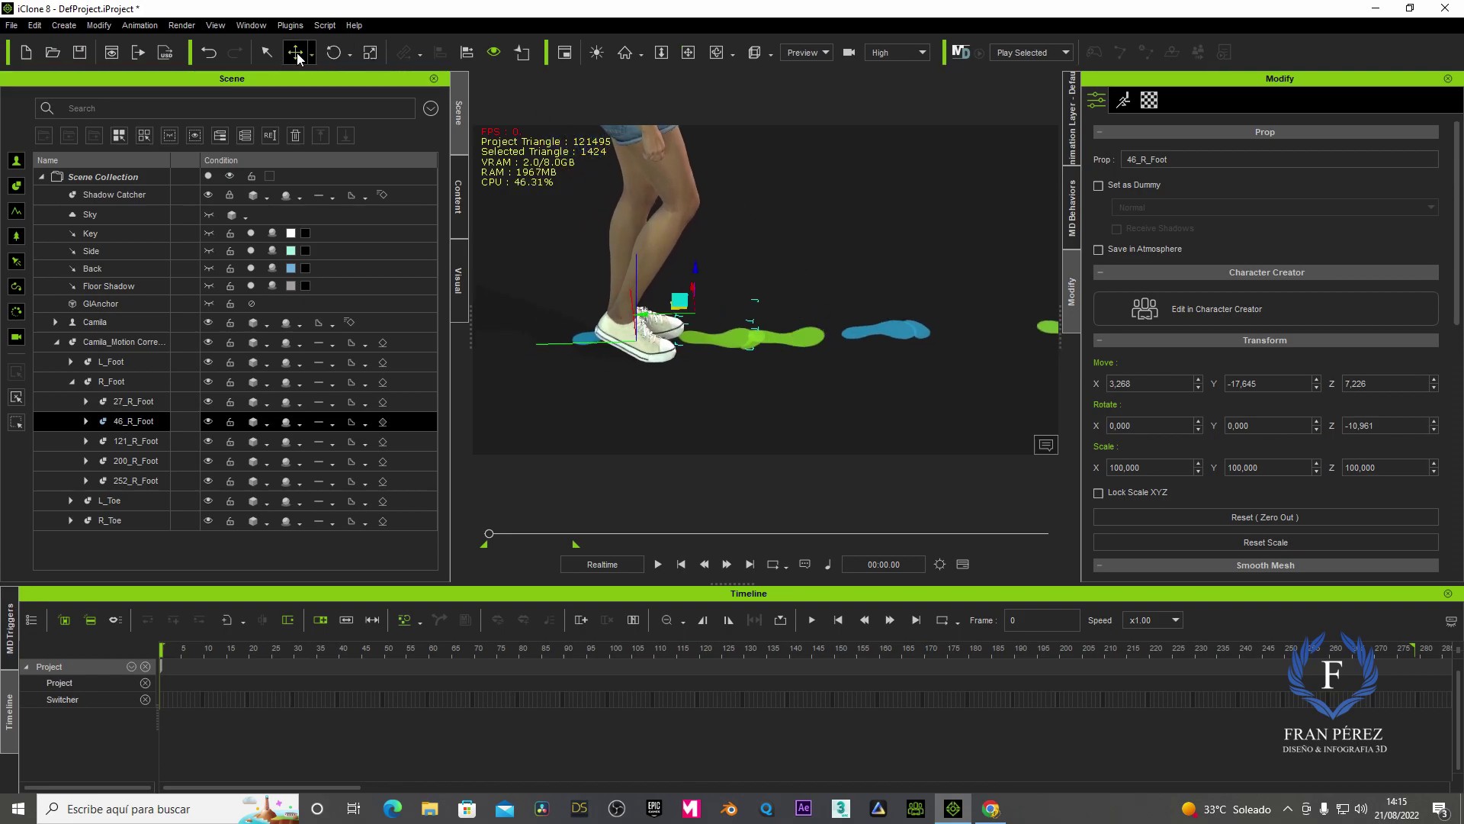
left_click_drag(650, 325, 636, 314)
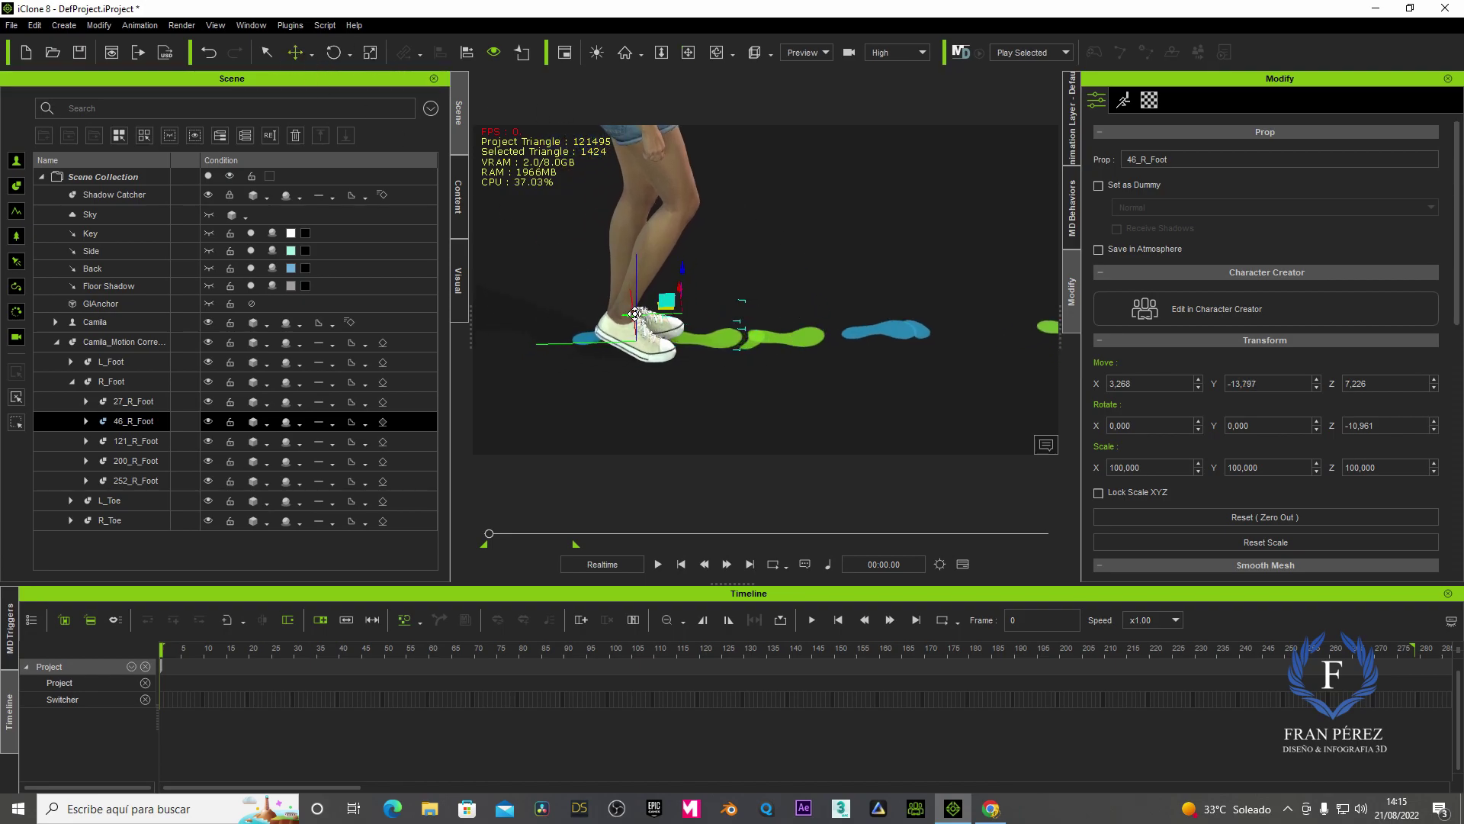
Nudge the 46_R_Toe footprint left and reposition the 27_R_Foot footprint along the floor
left_click(749, 346)
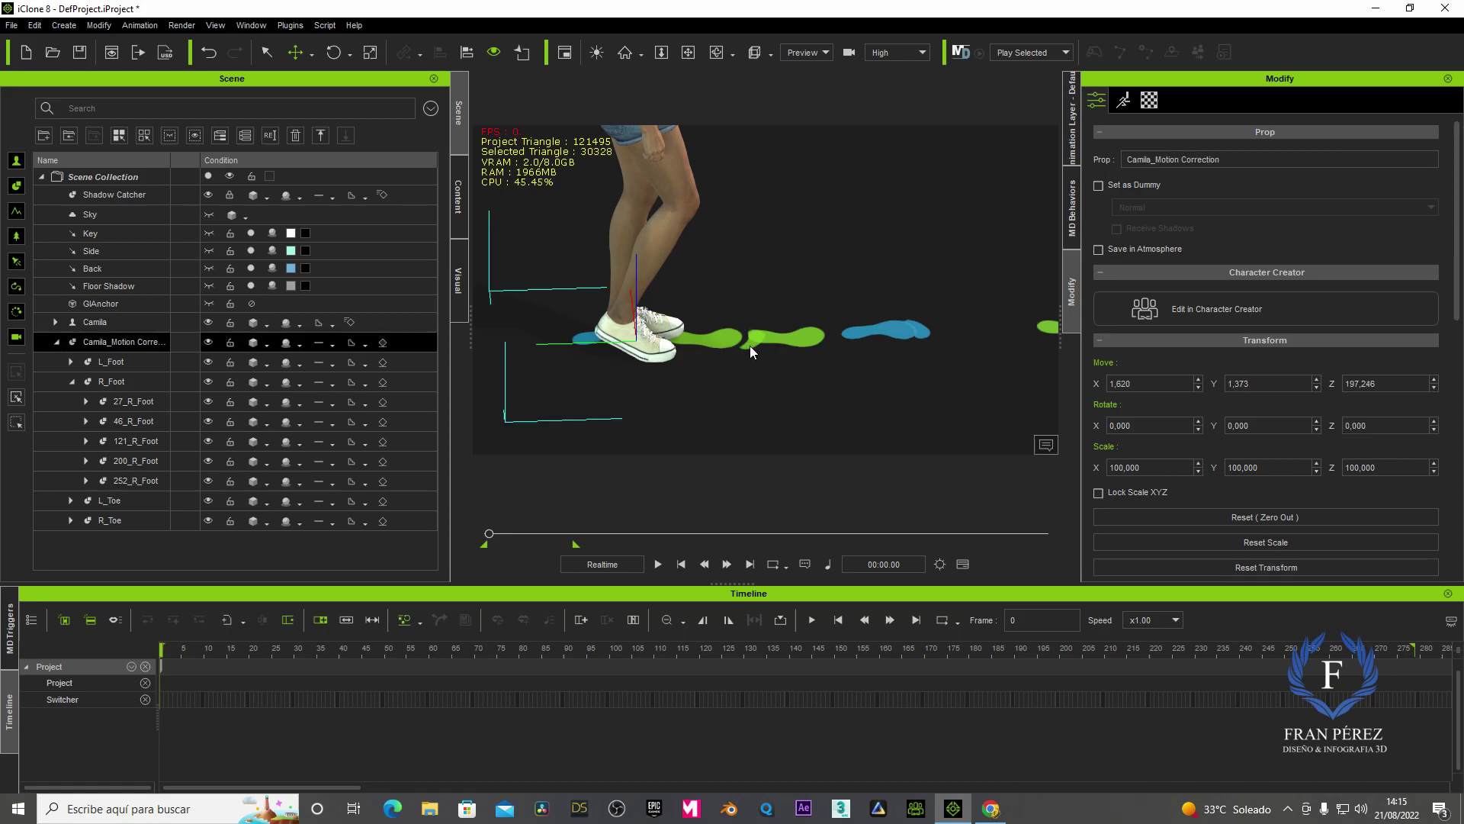
left_click(749, 346)
left_click_drag(683, 328, 675, 327)
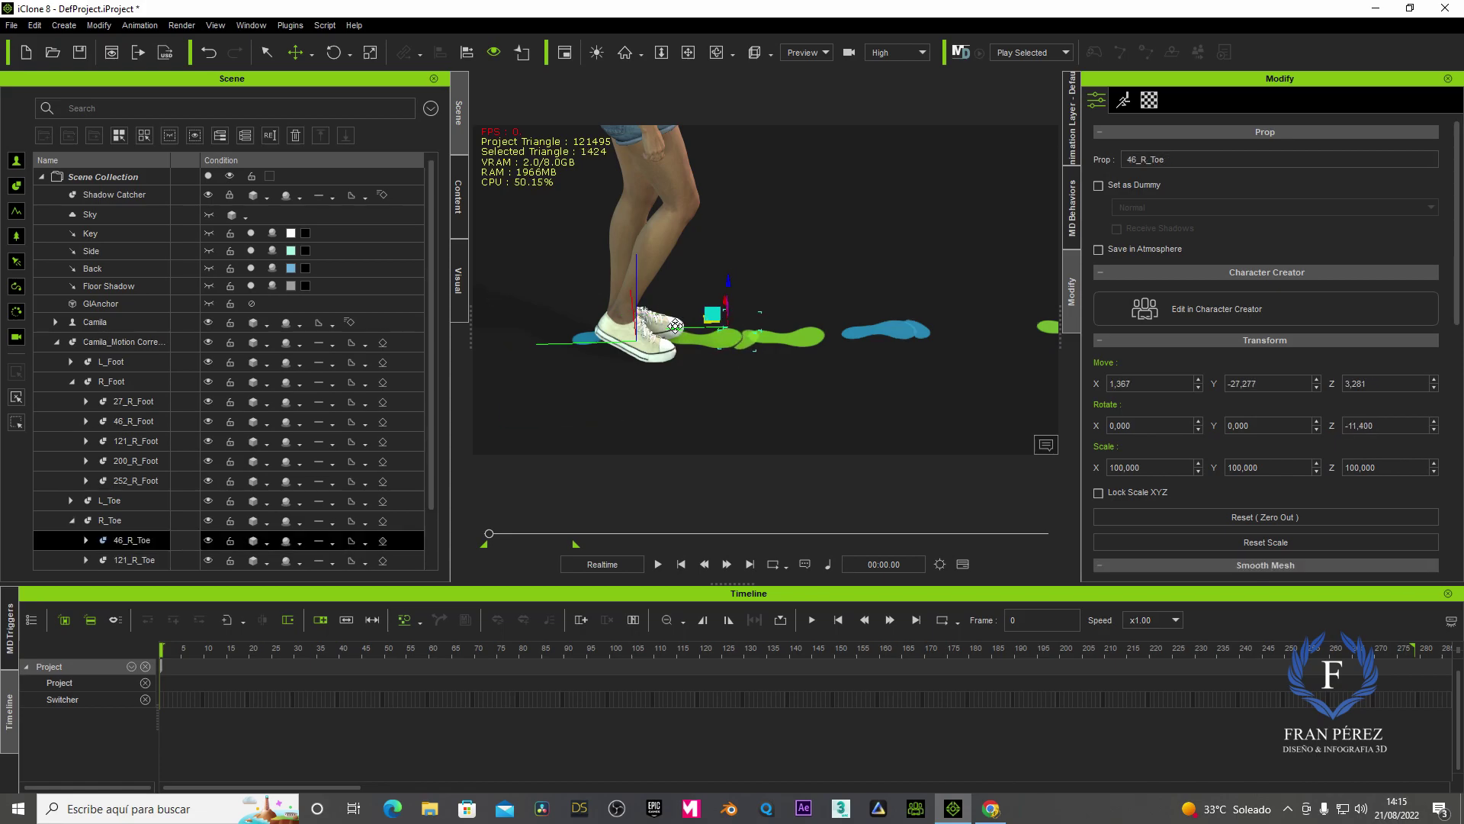
left_click(790, 340)
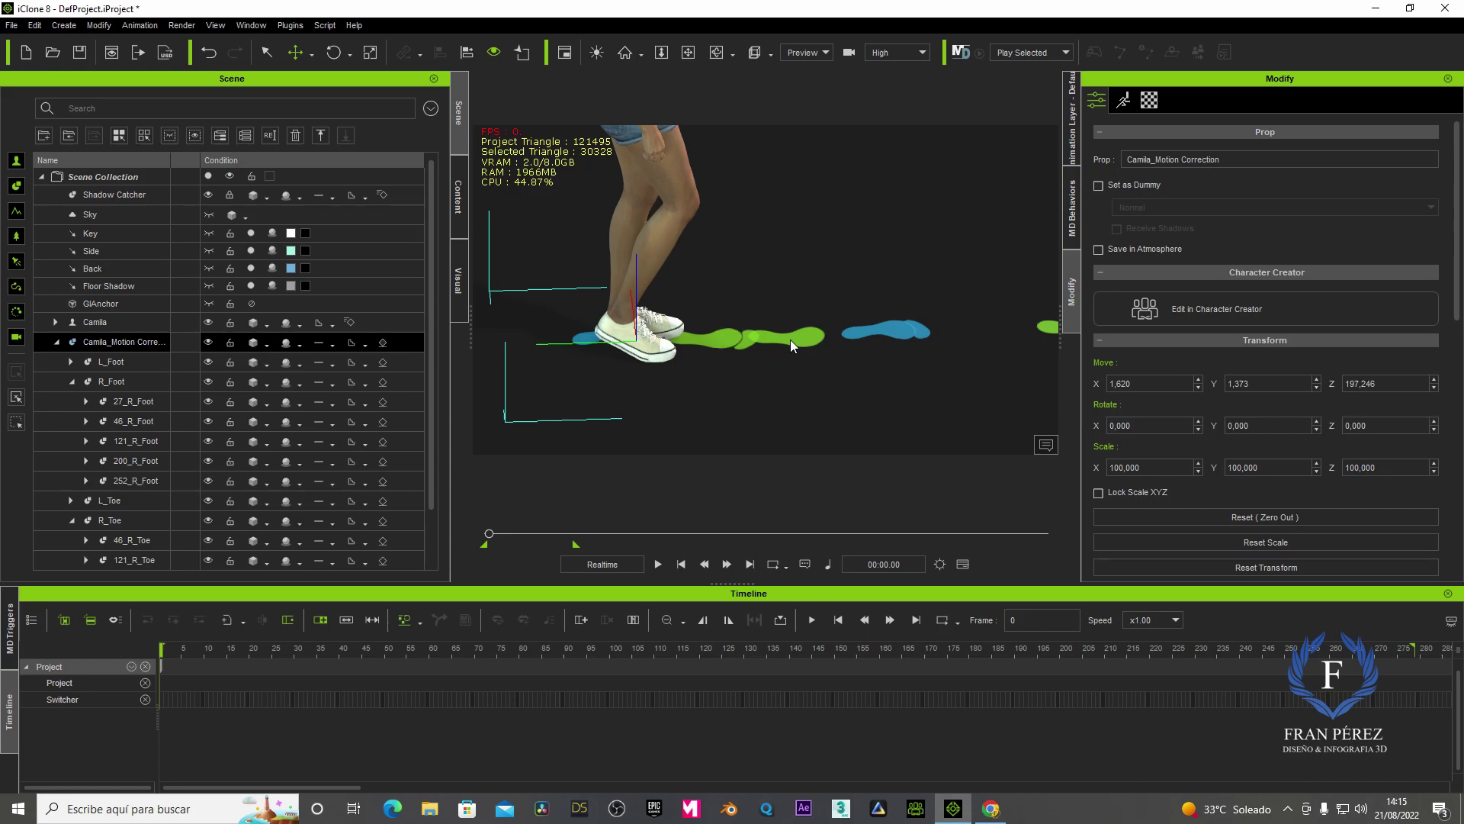
left_click(790, 340)
left_click_drag(715, 315, 731, 313)
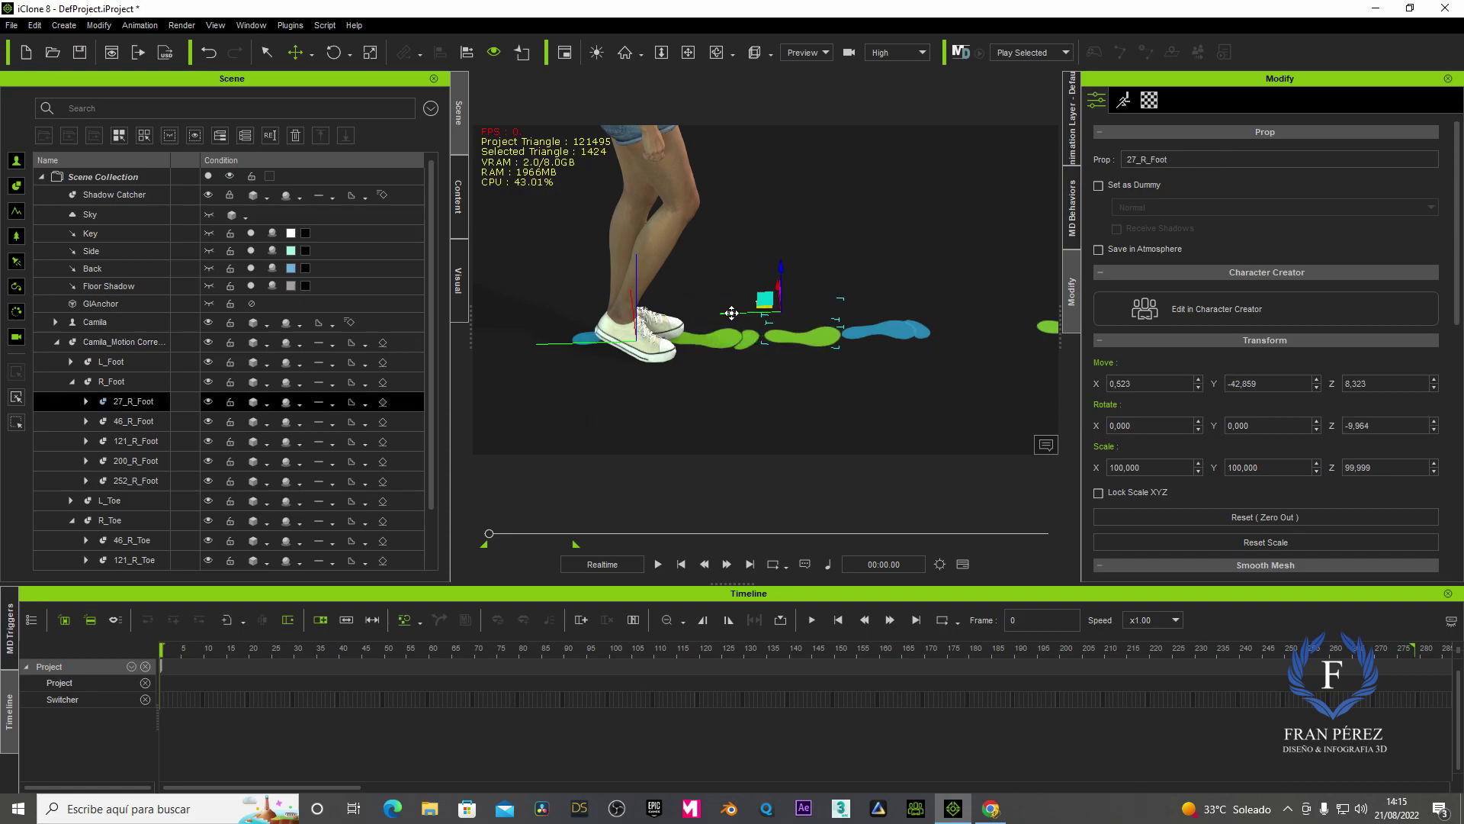
Play the walk to check the footprints, rewind, and slide 27_R_Foot further left
left_click(657, 564)
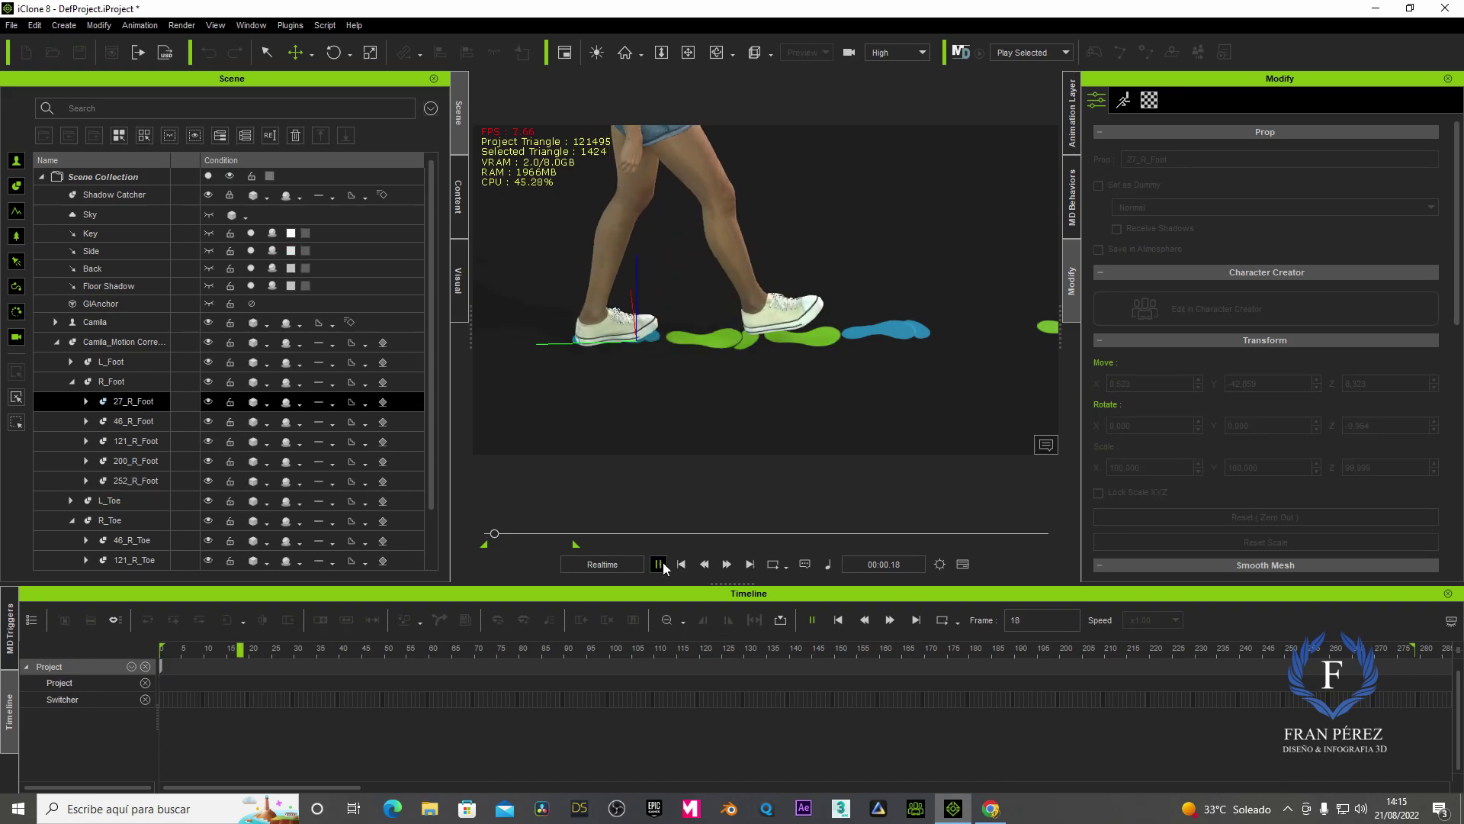
left_click(659, 564)
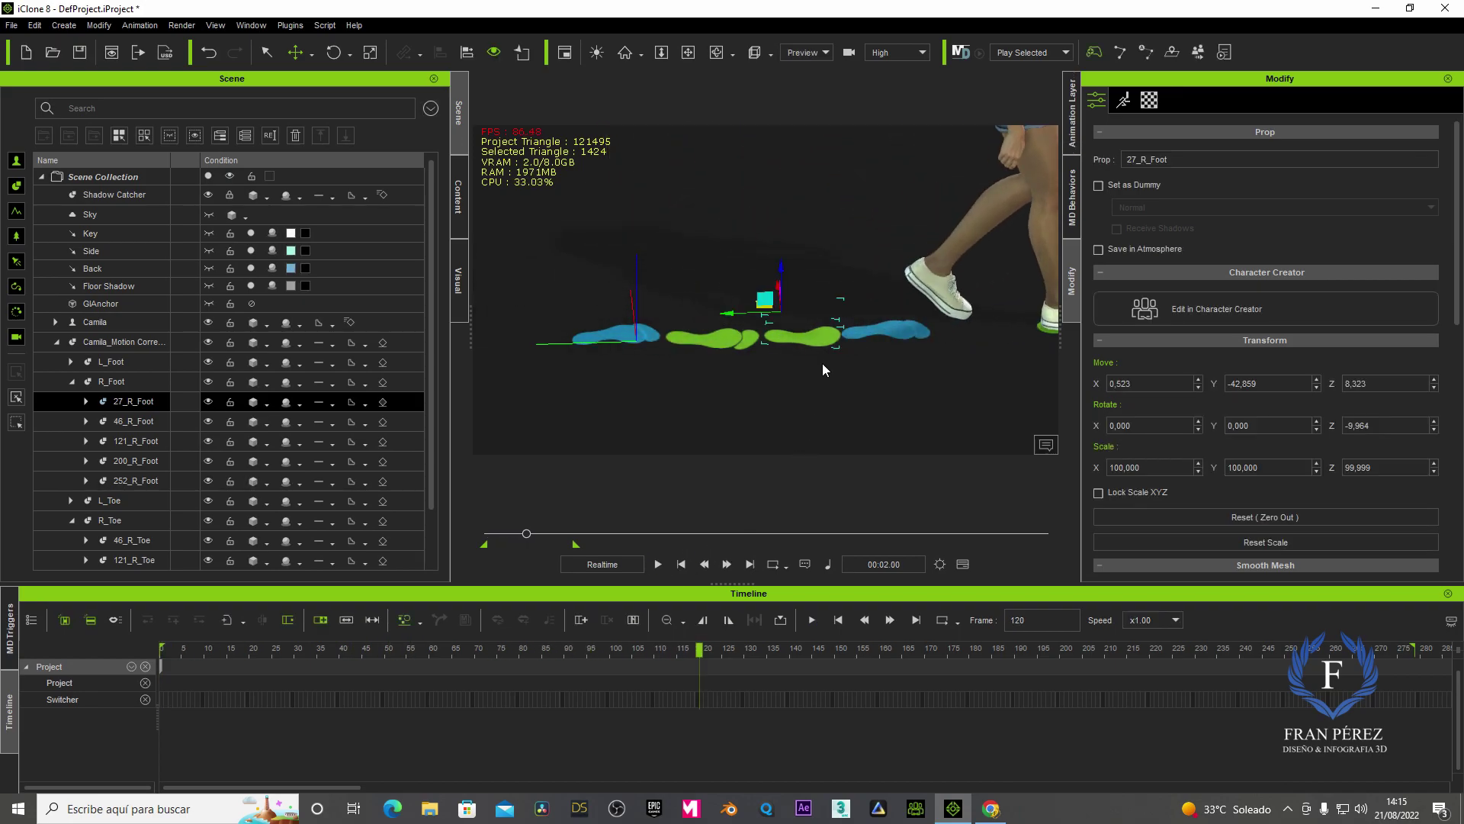
left_click(682, 564)
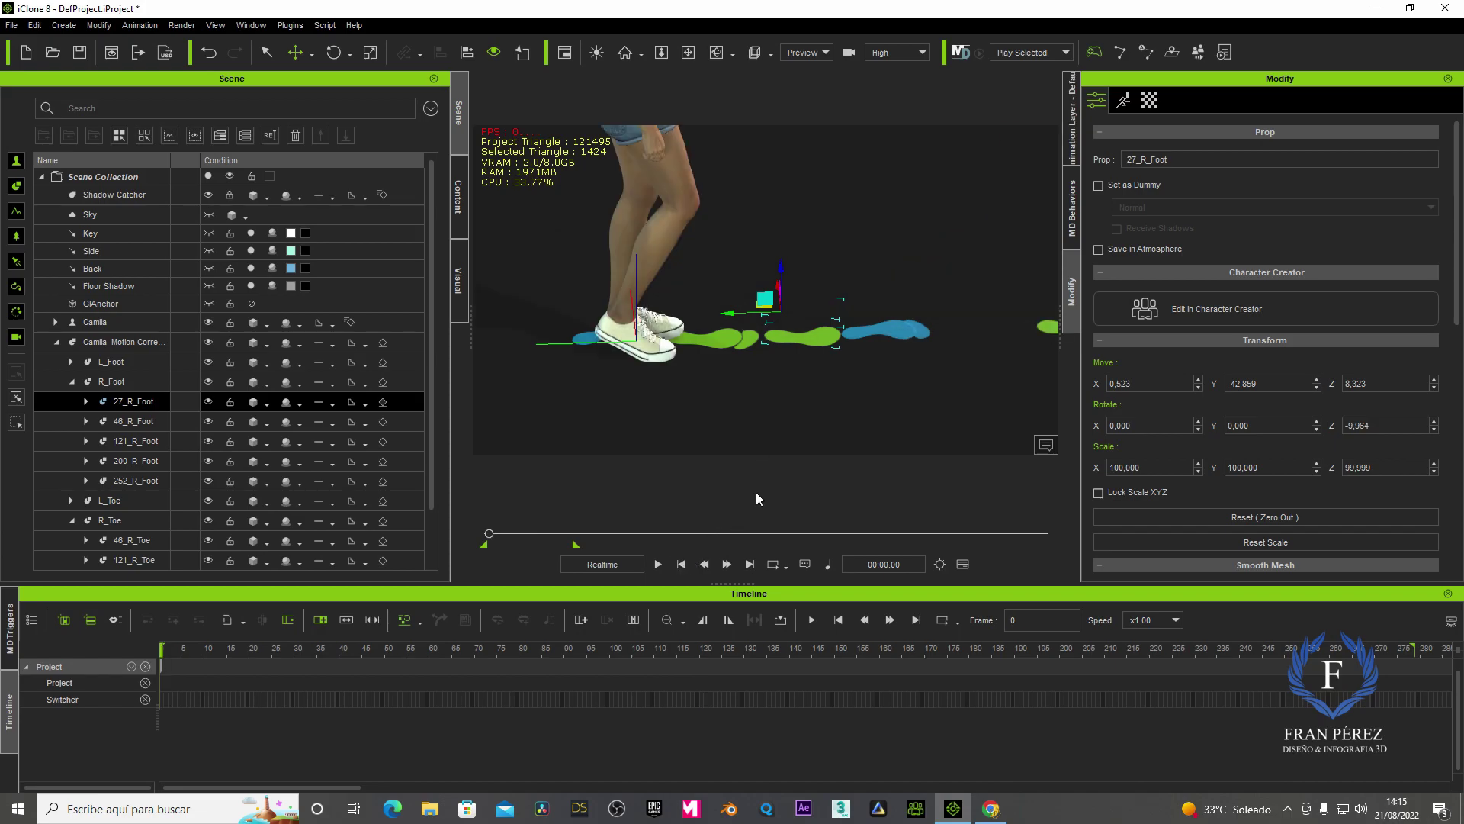
left_click_drag(728, 313, 699, 313)
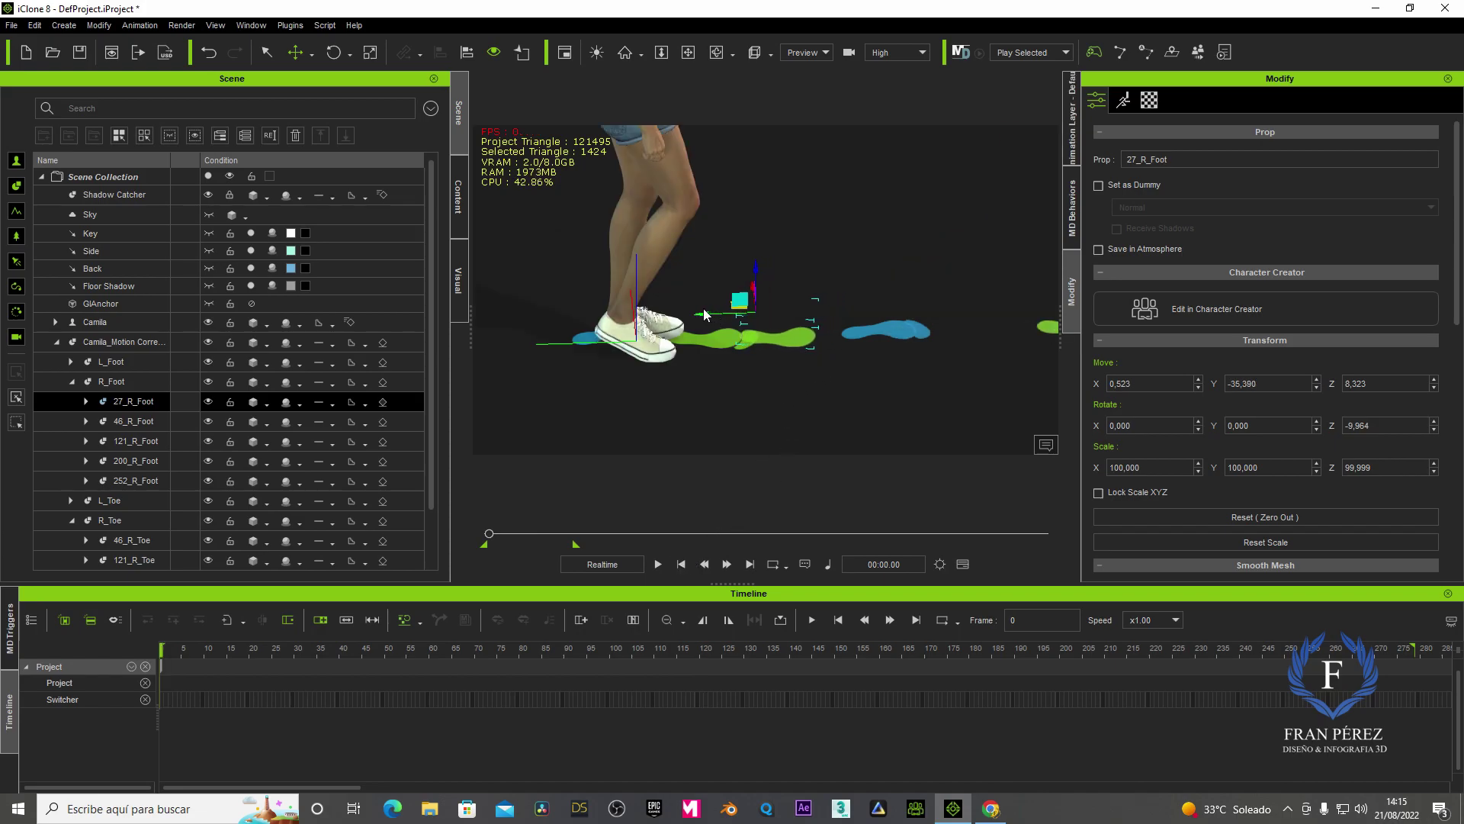
Move 46_R_Toe back toward the foot and slide 46_R_Foot further along the path
left_click(740, 345)
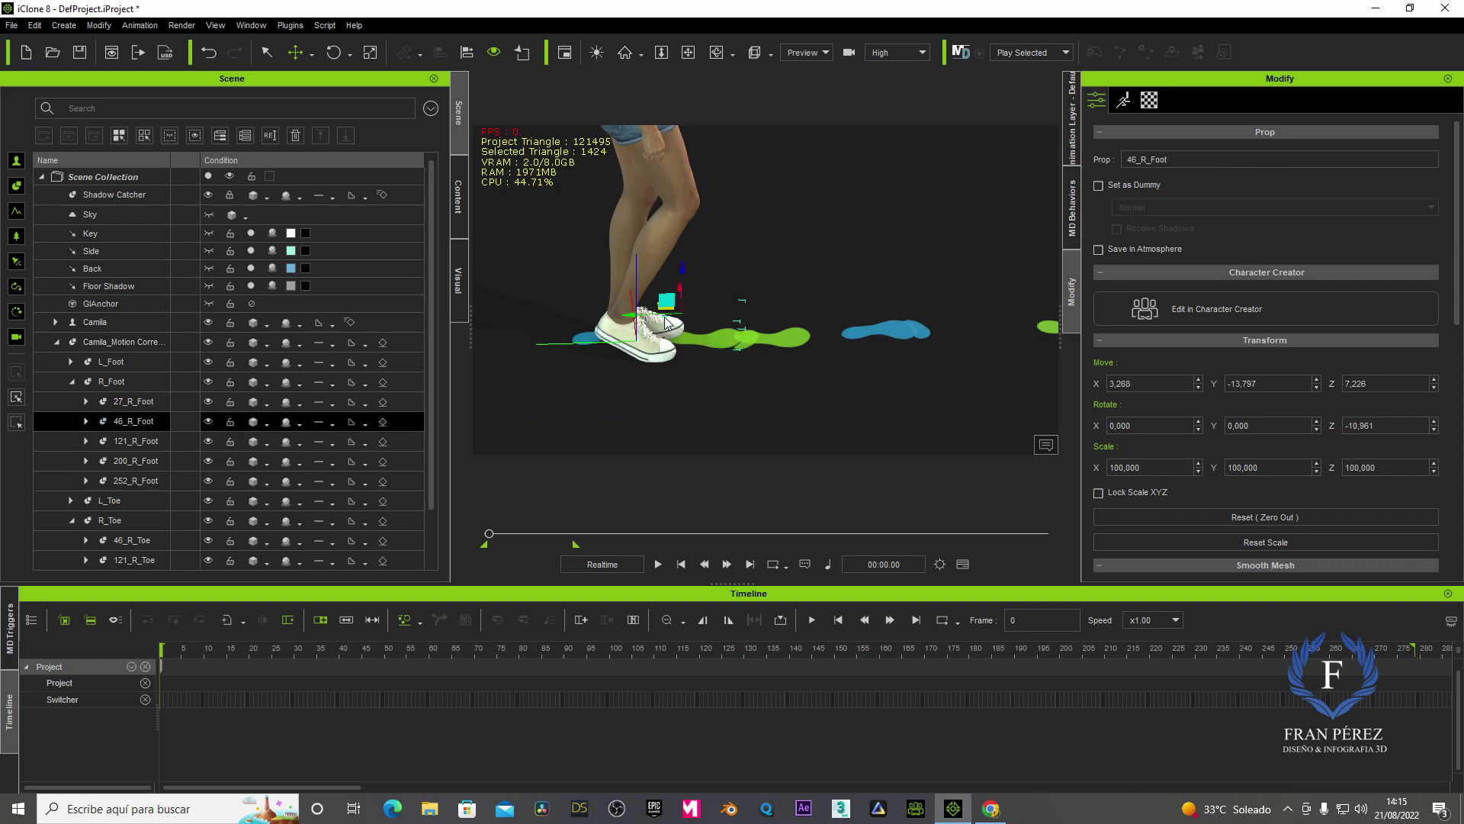
left_click(743, 347)
mouse_move(744, 346)
left_mouse_down()
mouse_move(679, 326)
mouse_move(715, 336)
left_mouse_up()
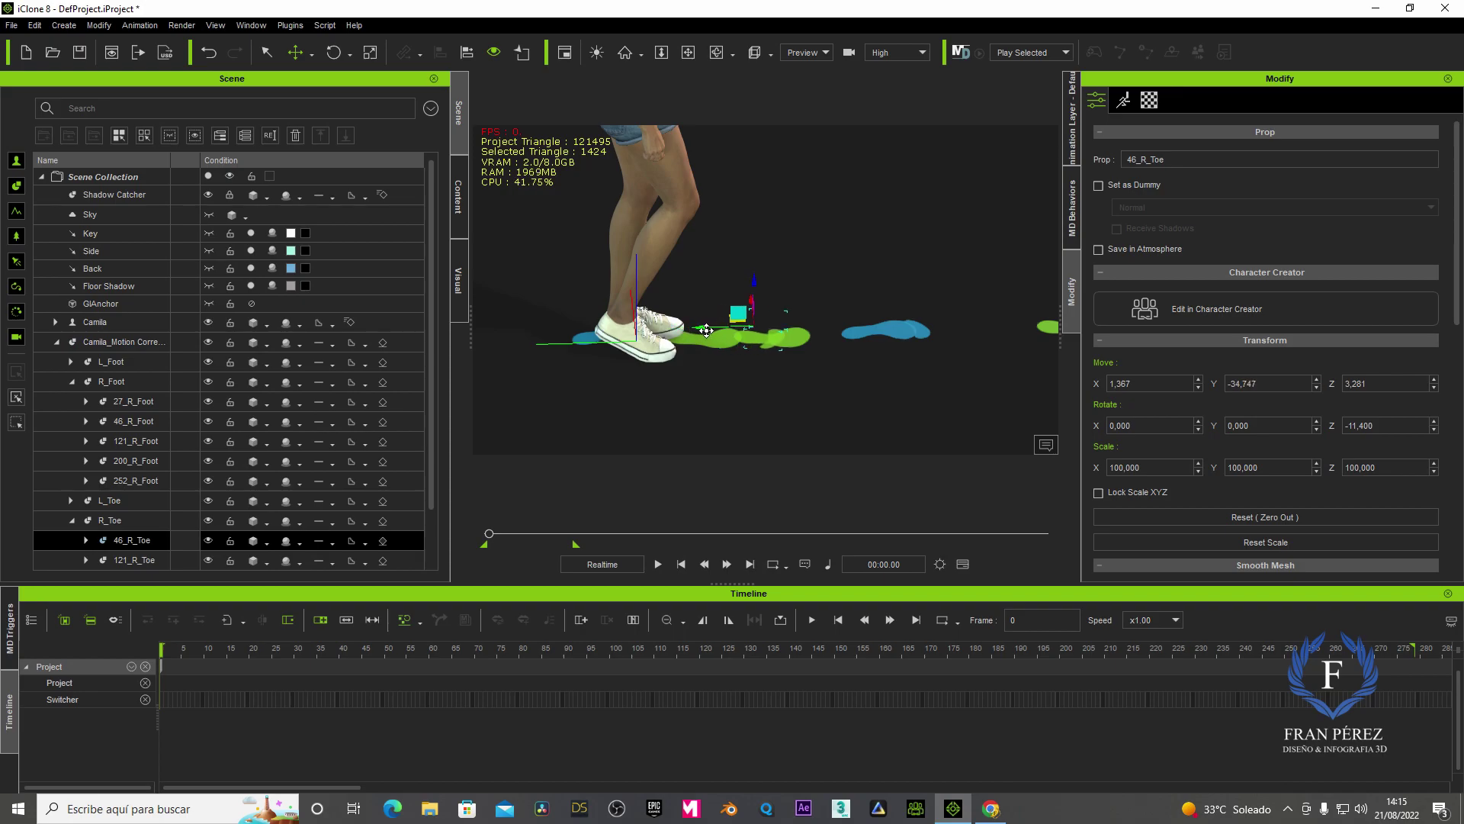
left_click(706, 343)
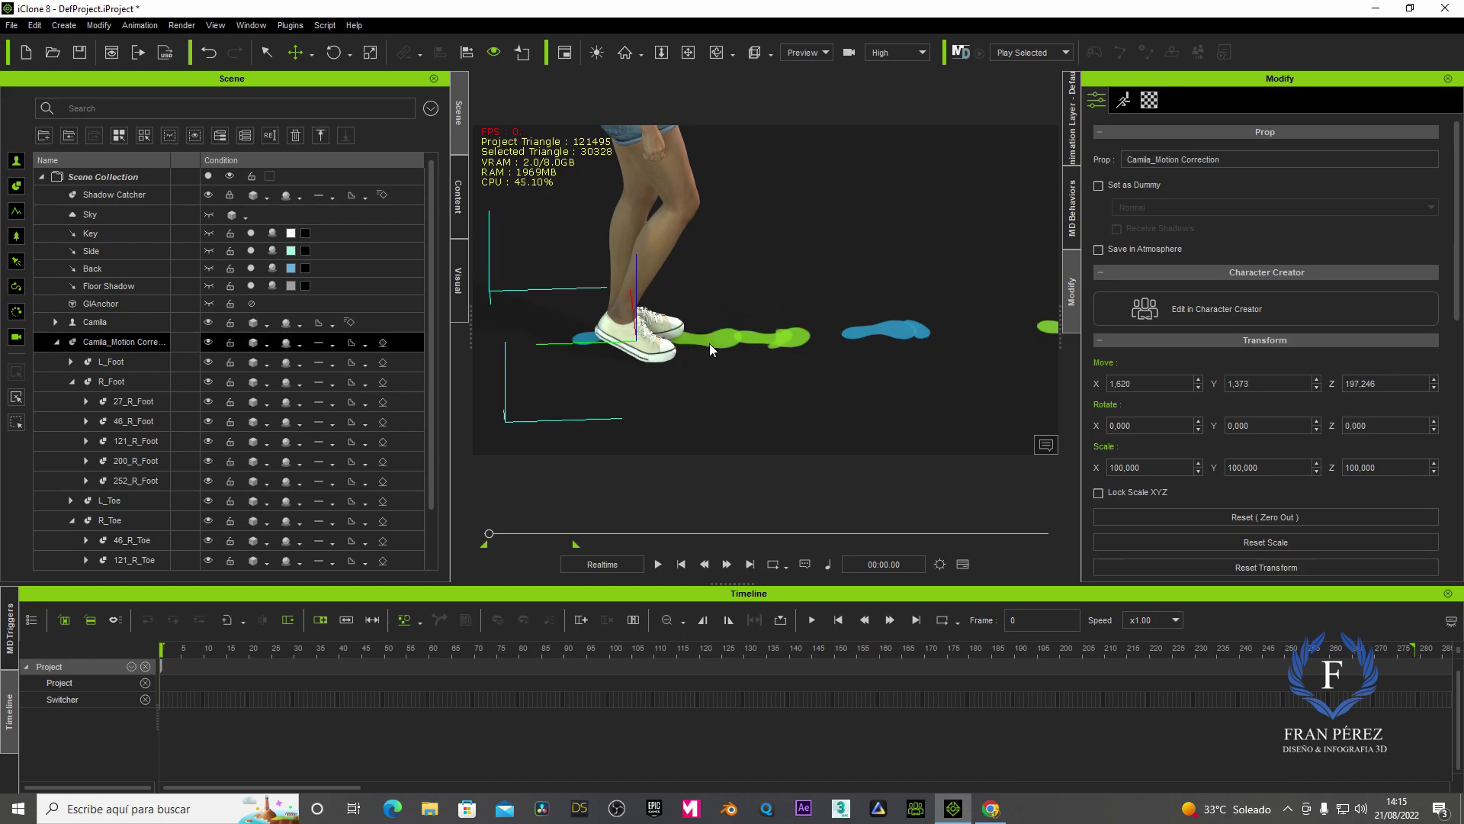
left_click_drag(632, 318, 665, 324)
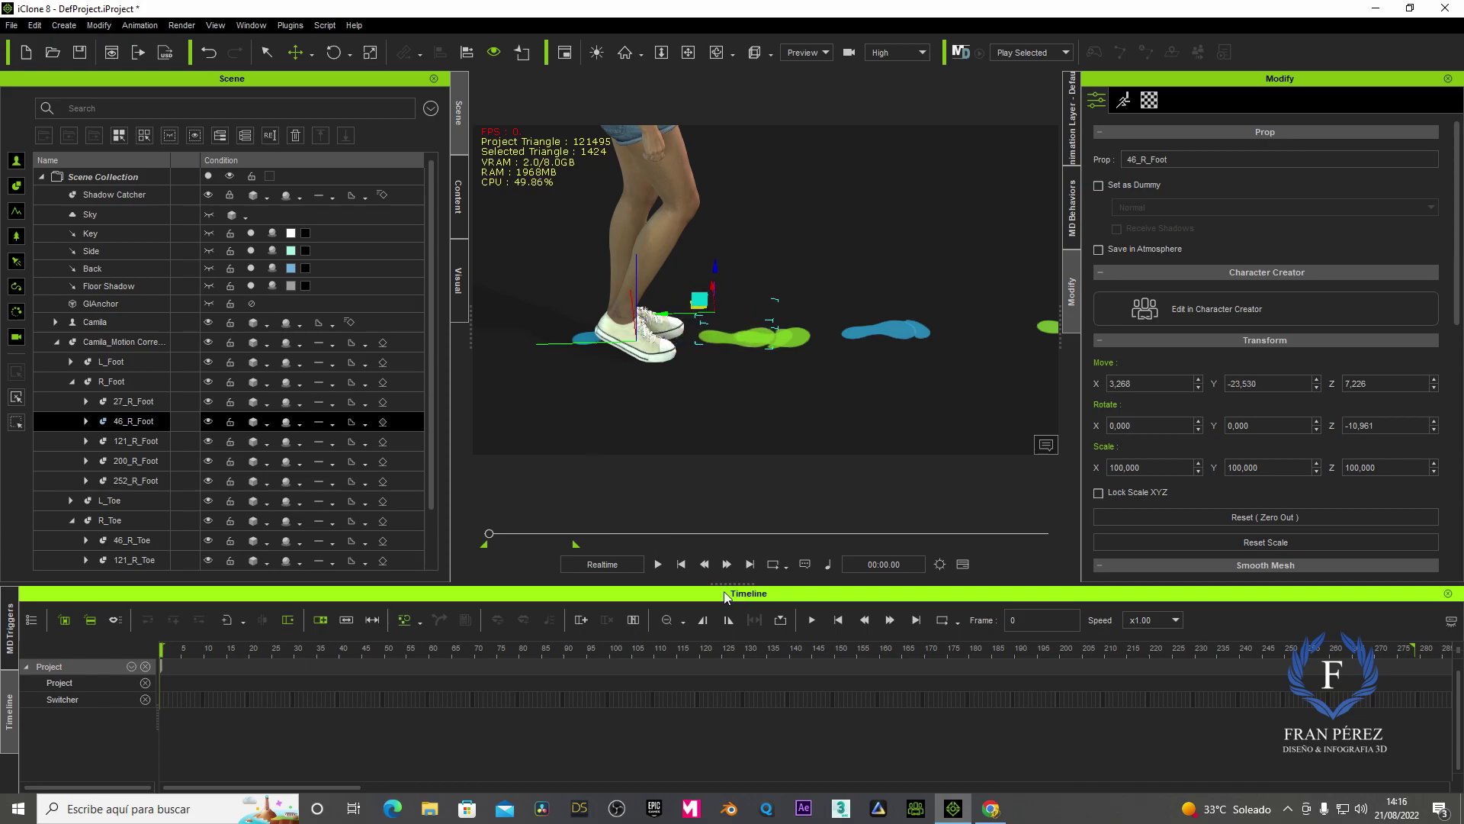
Reframe the view on the character and footprints and replay the walk to review them
left_click(657, 565)
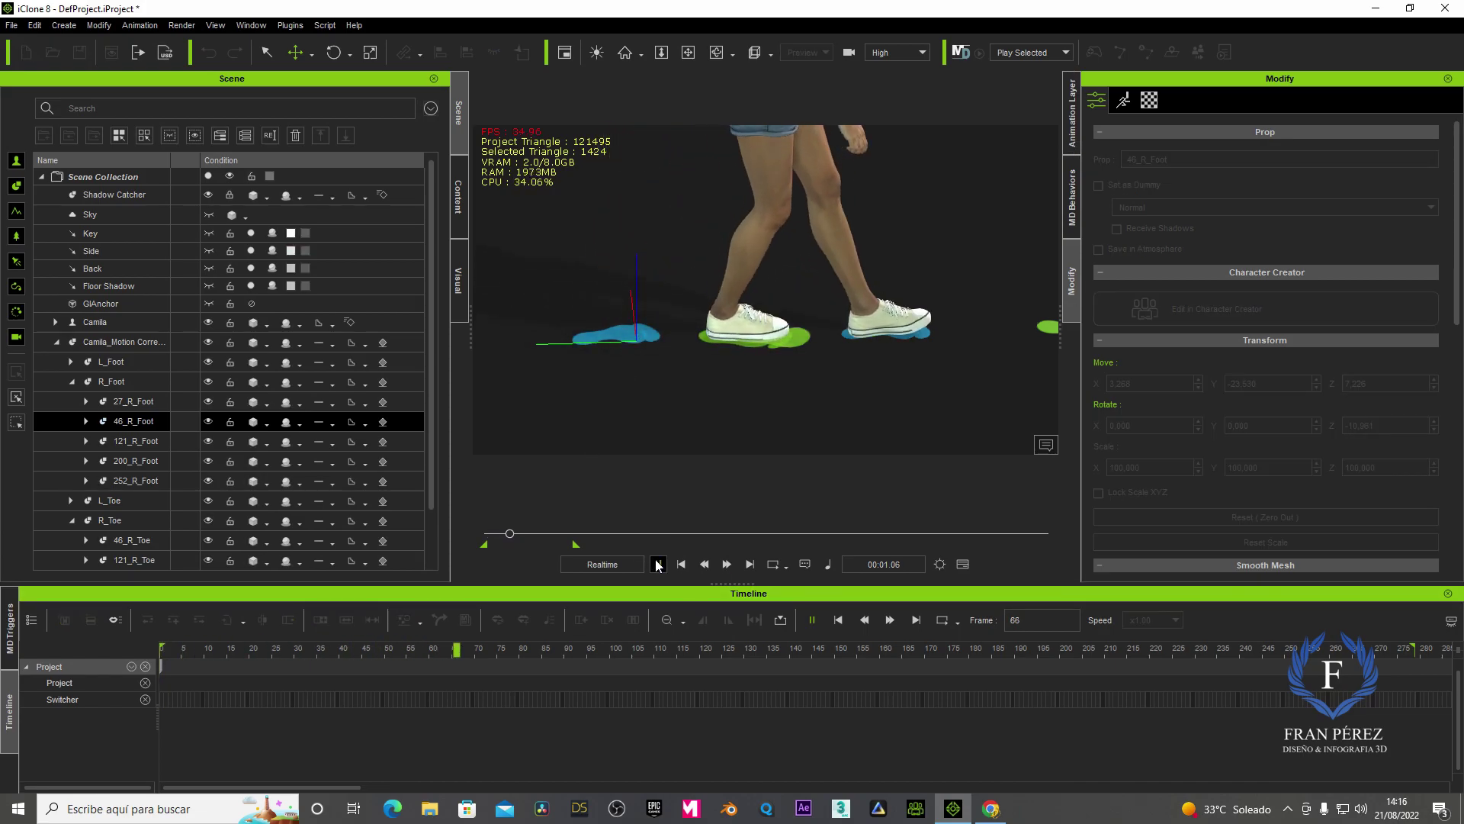
left_click(658, 564)
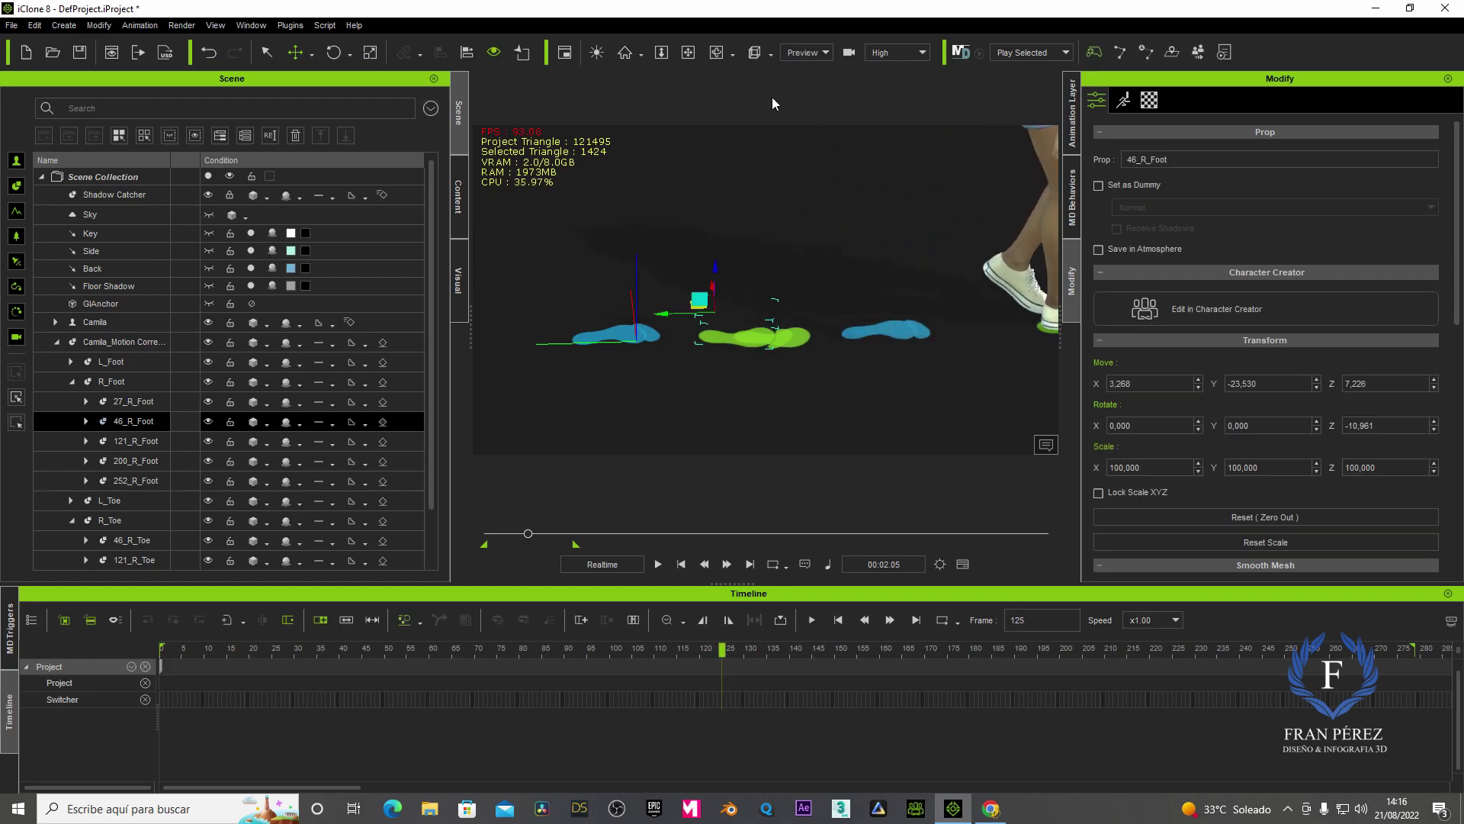
left_click(688, 52)
left_click_drag(807, 303, 806, 242)
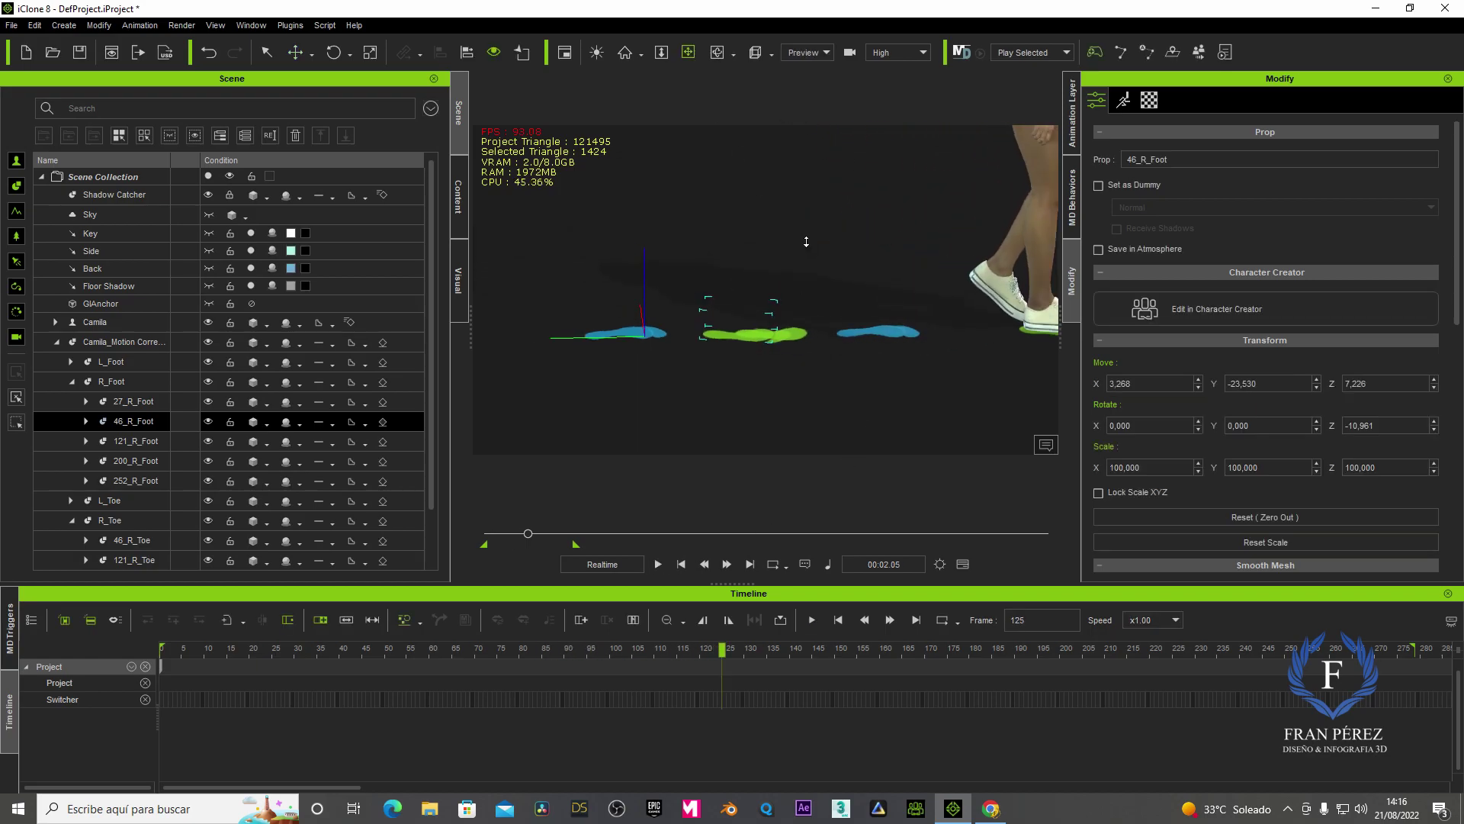
scroll(806, 241, "down", 5)
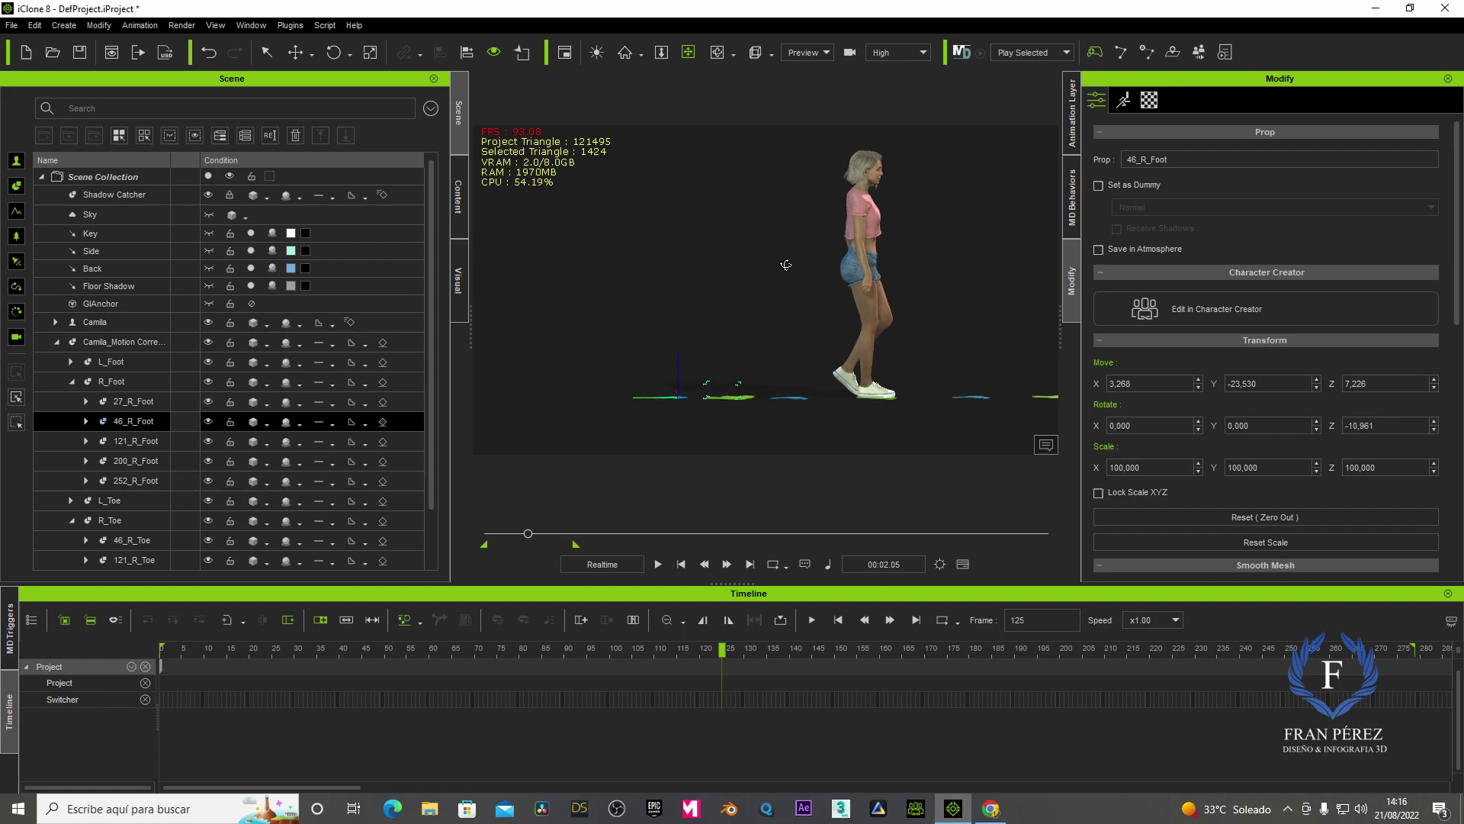
left_click_drag(786, 265, 712, 343)
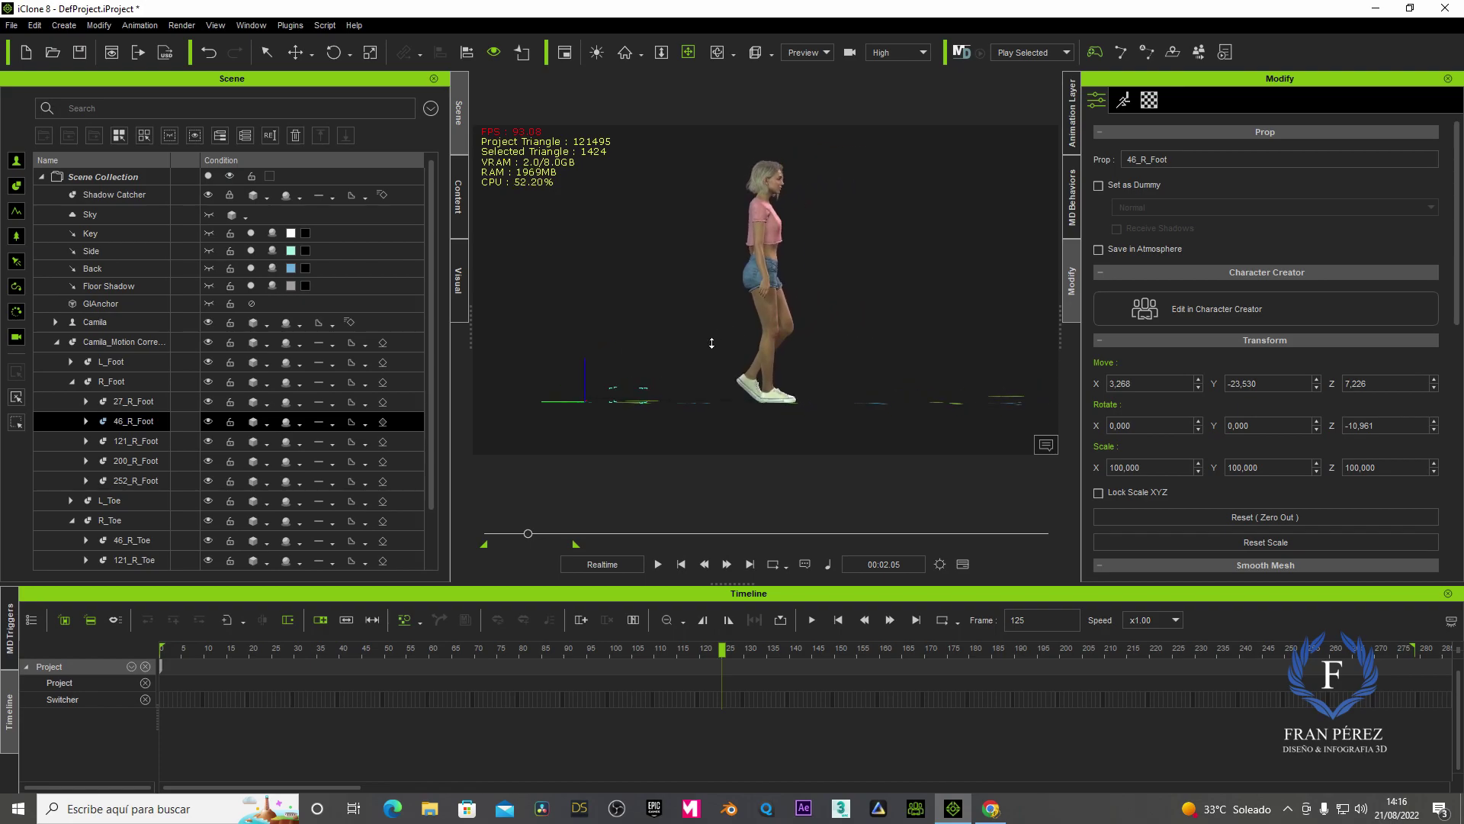
scroll(711, 343, "down", 3)
scroll(729, 340, "down", 2)
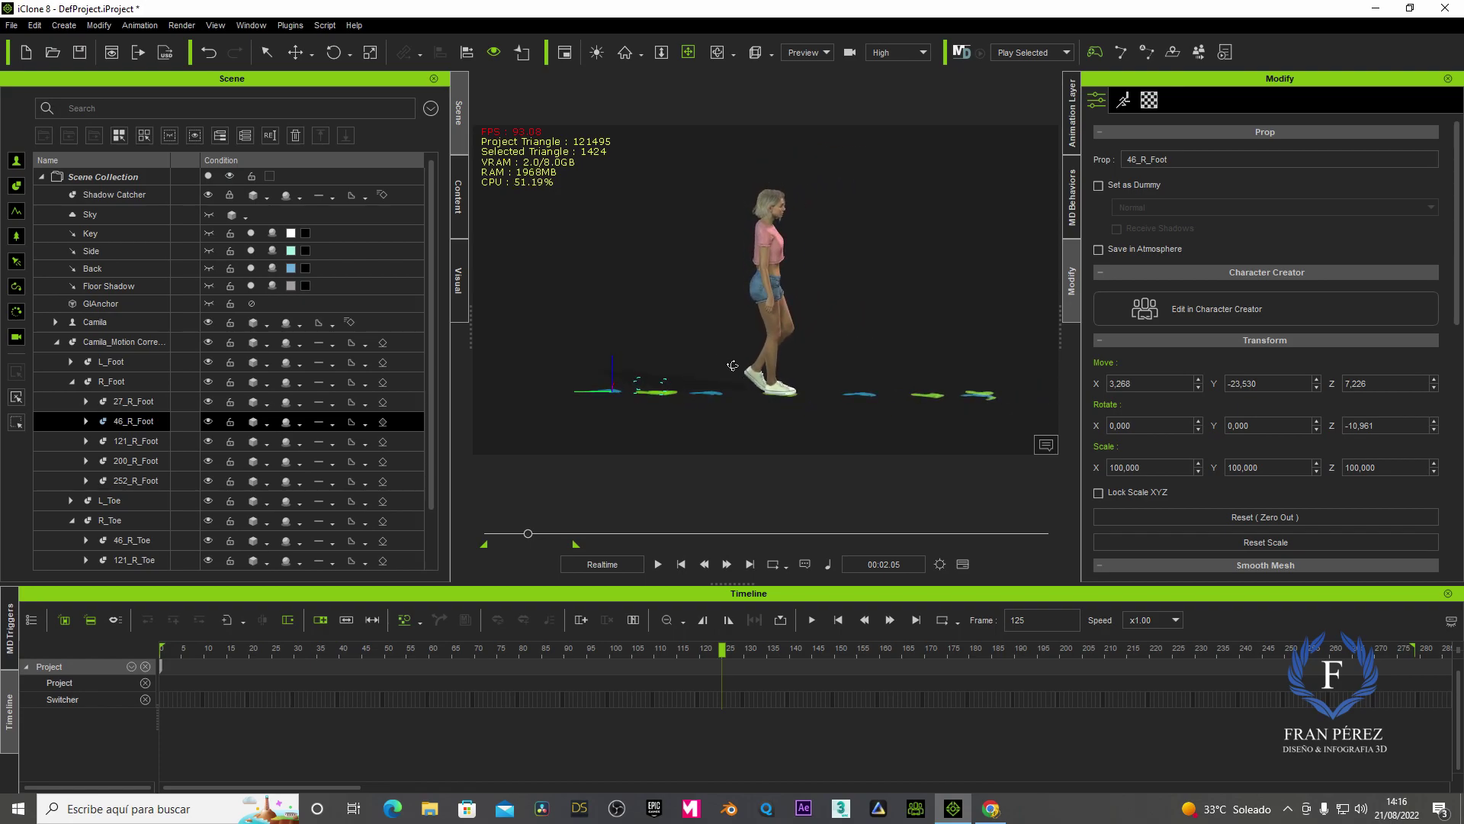
left_click_drag(733, 365, 733, 345)
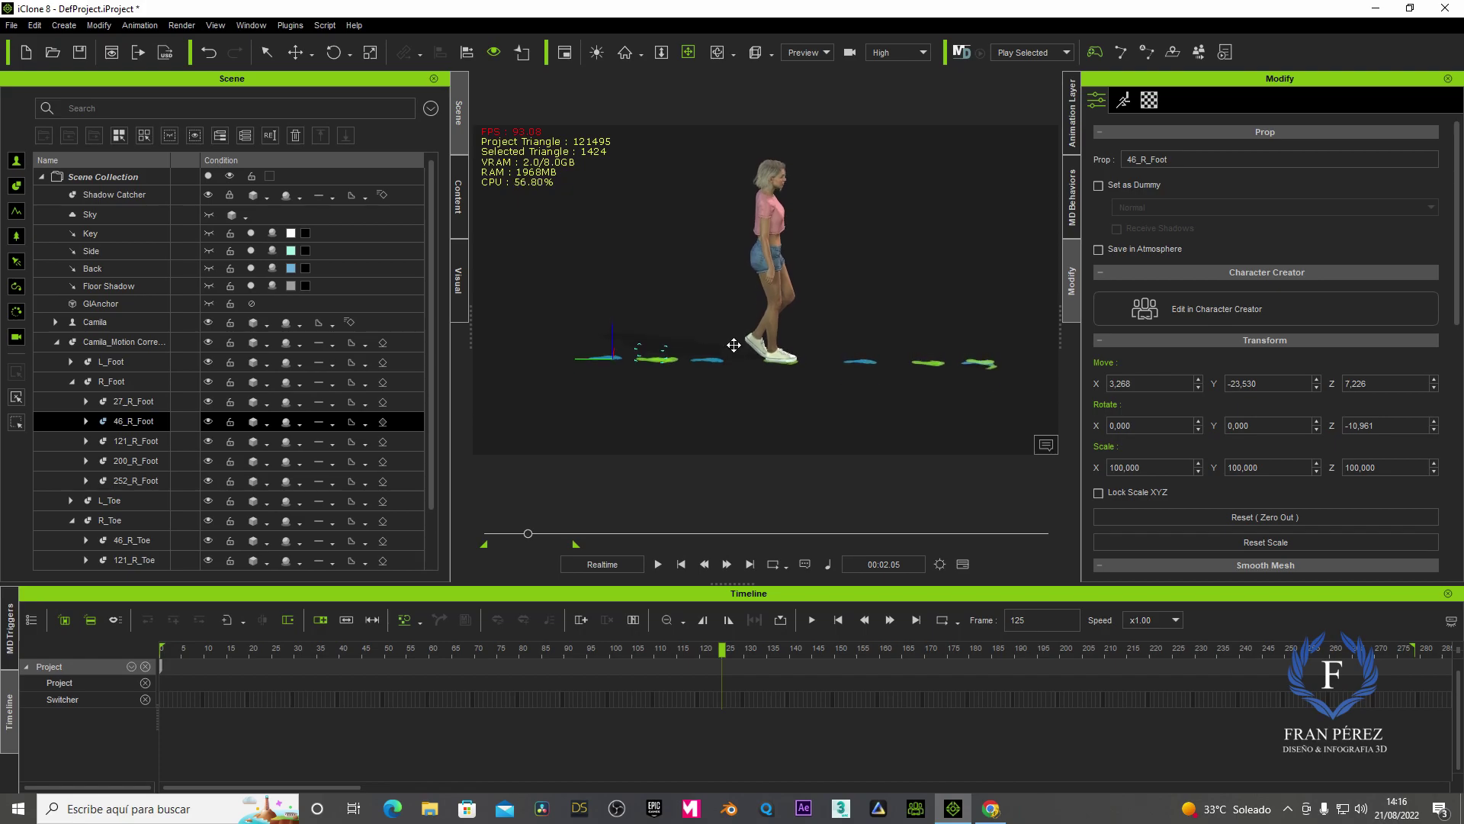
left_click(665, 564)
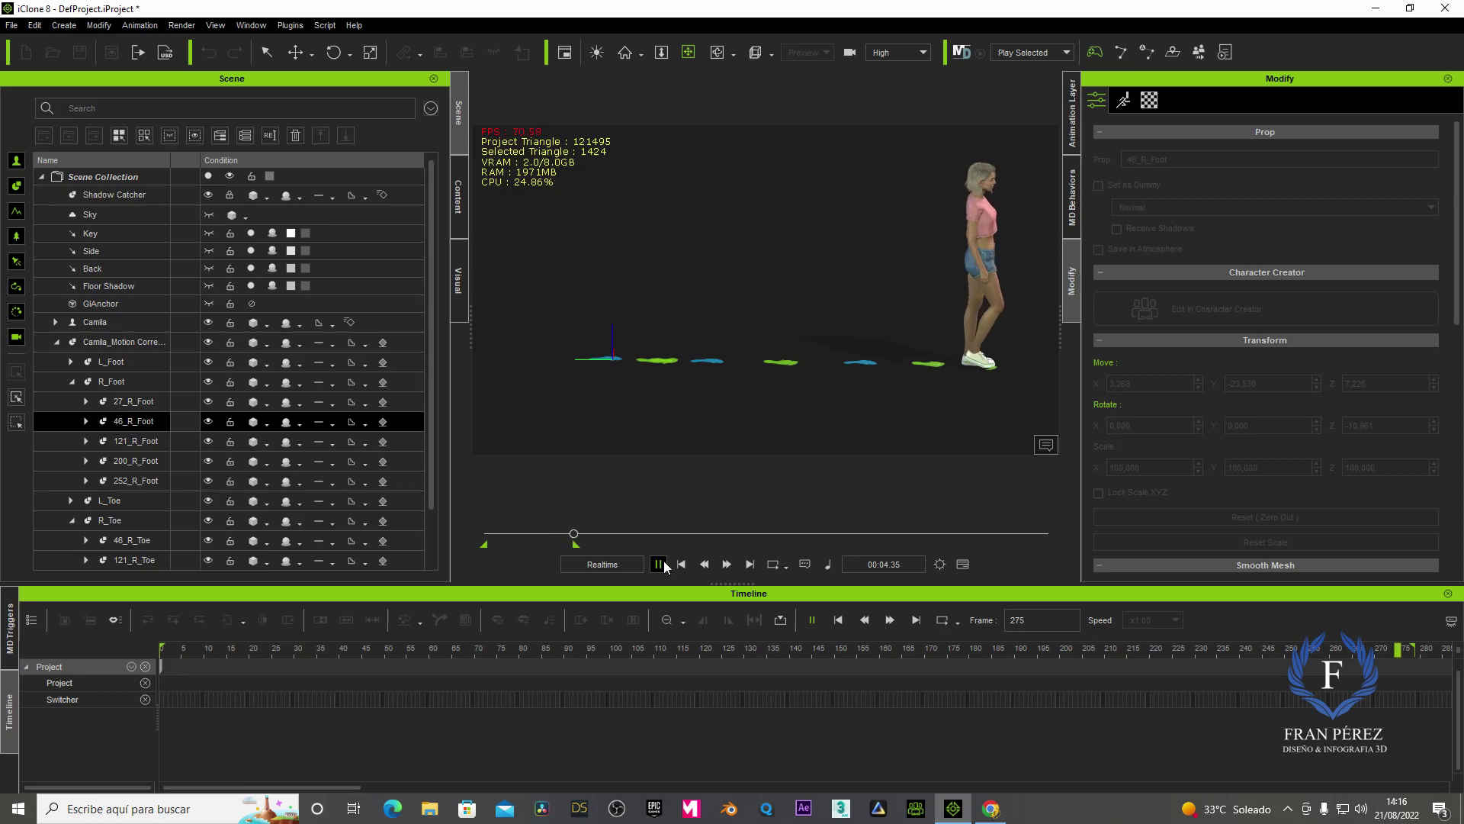
left_click(659, 565)
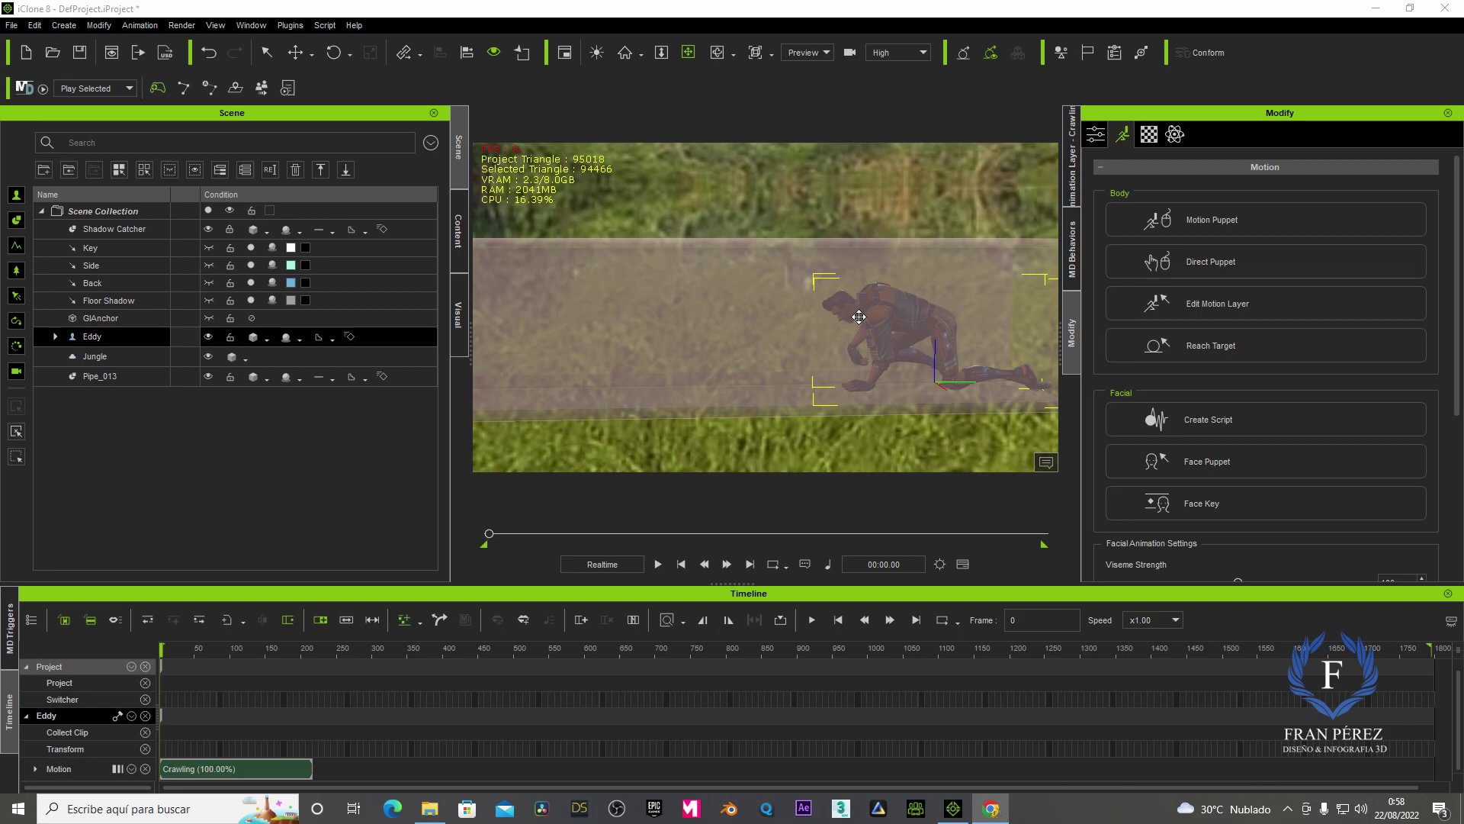
Play Eddy's crawl, then set the playhead to frame 216 at the first Crawling clip's end
mouse_move(671, 329)
right_mouse_down()
mouse_move(922, 337)
mouse_move(745, 330)
mouse_move(775, 284)
mouse_move(794, 338)
mouse_move(817, 327)
right_mouse_up()
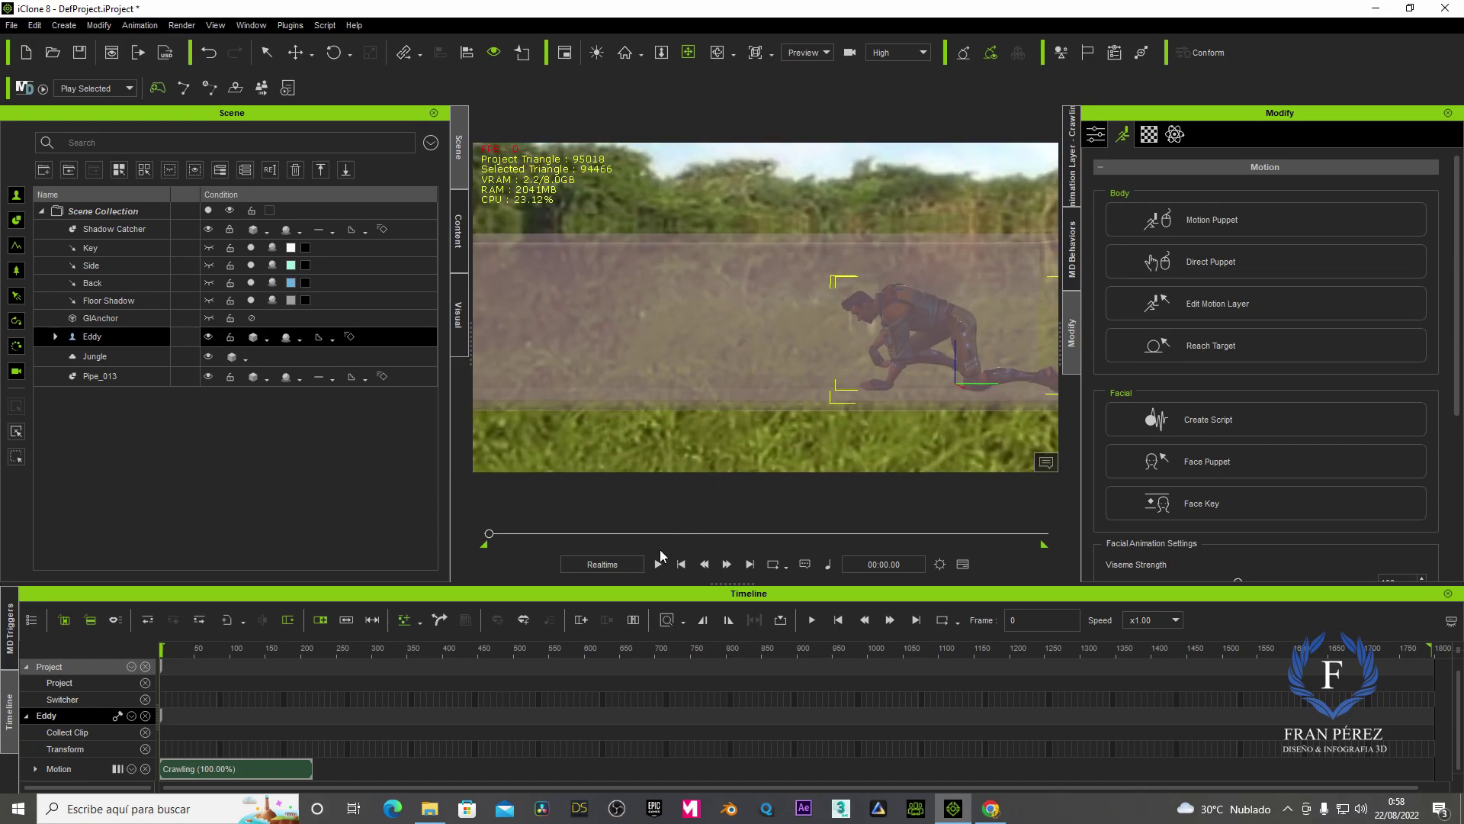
left_click(657, 564)
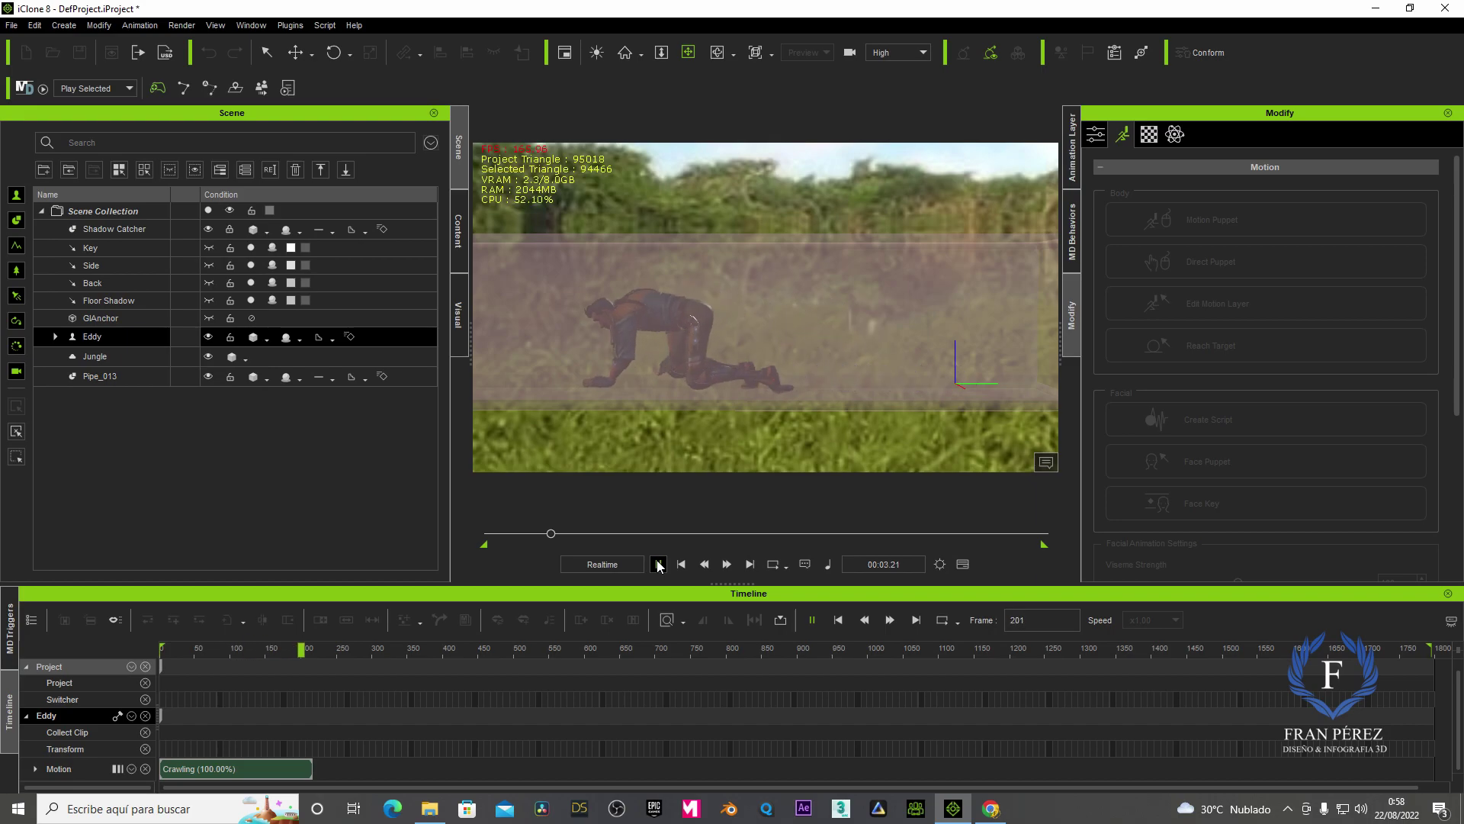
left_click(656, 562)
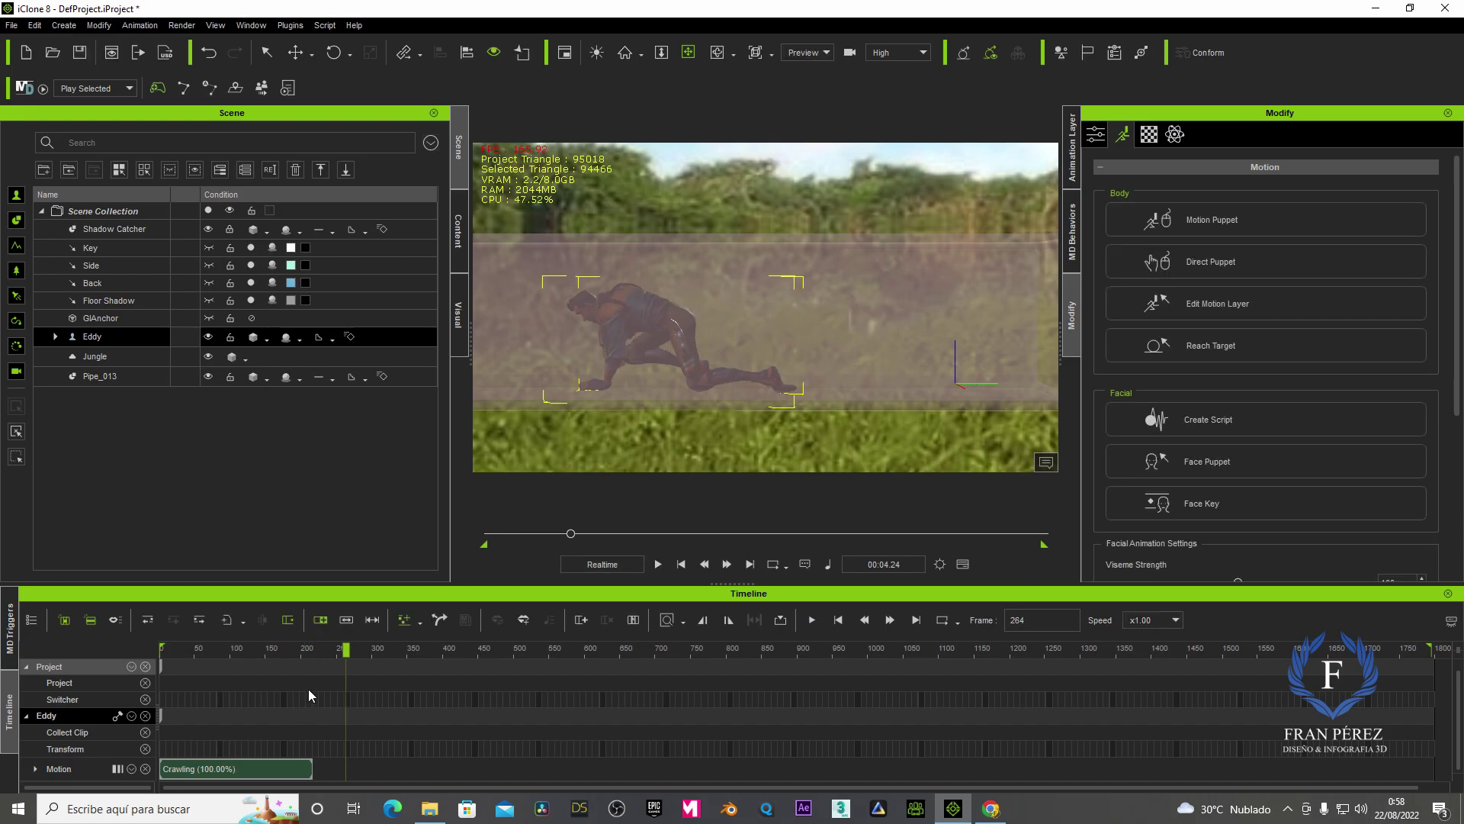
left_click(317, 648)
left_click_drag(318, 653, 312, 652)
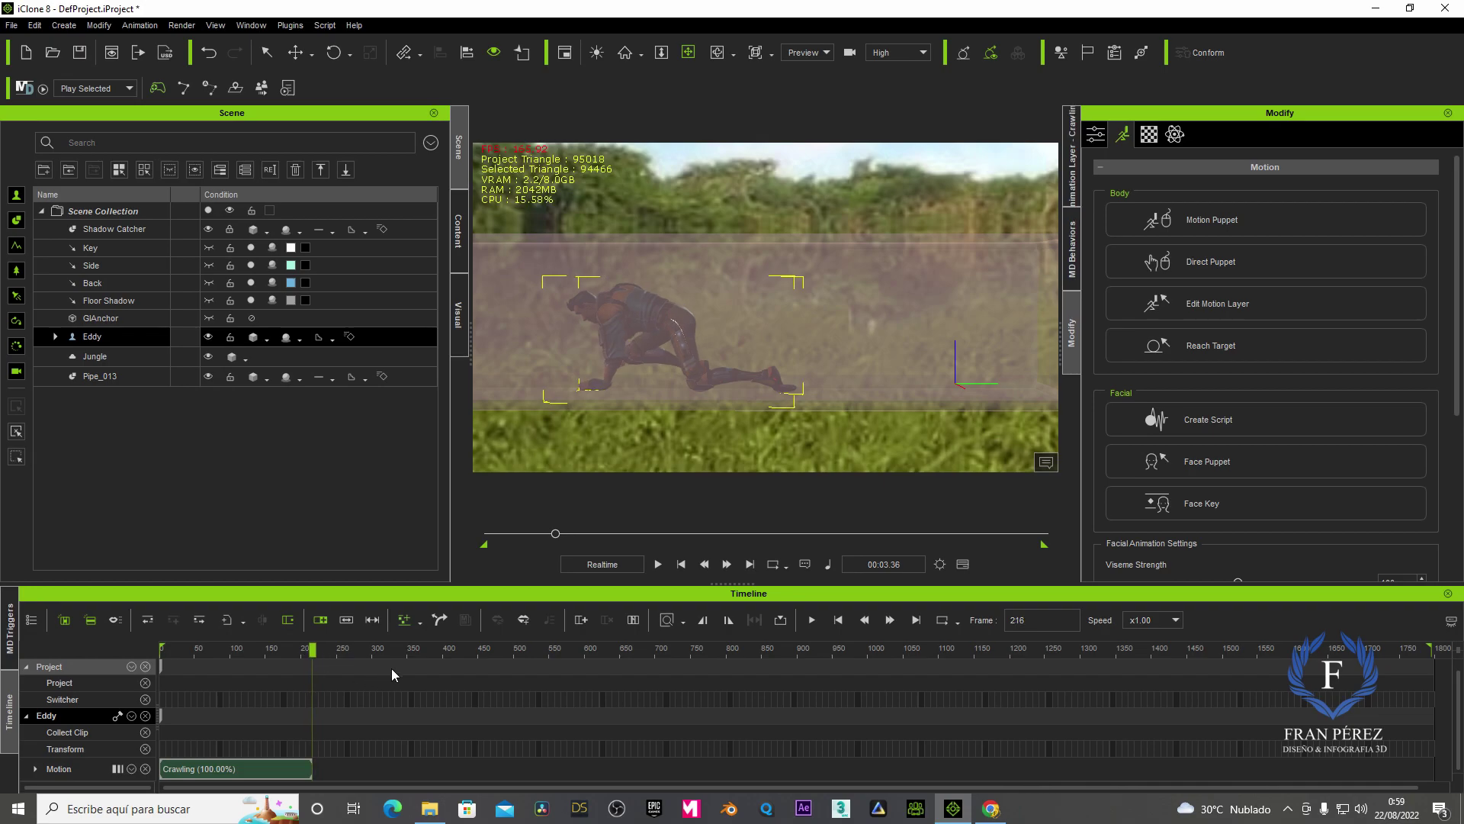
left_click(420, 621)
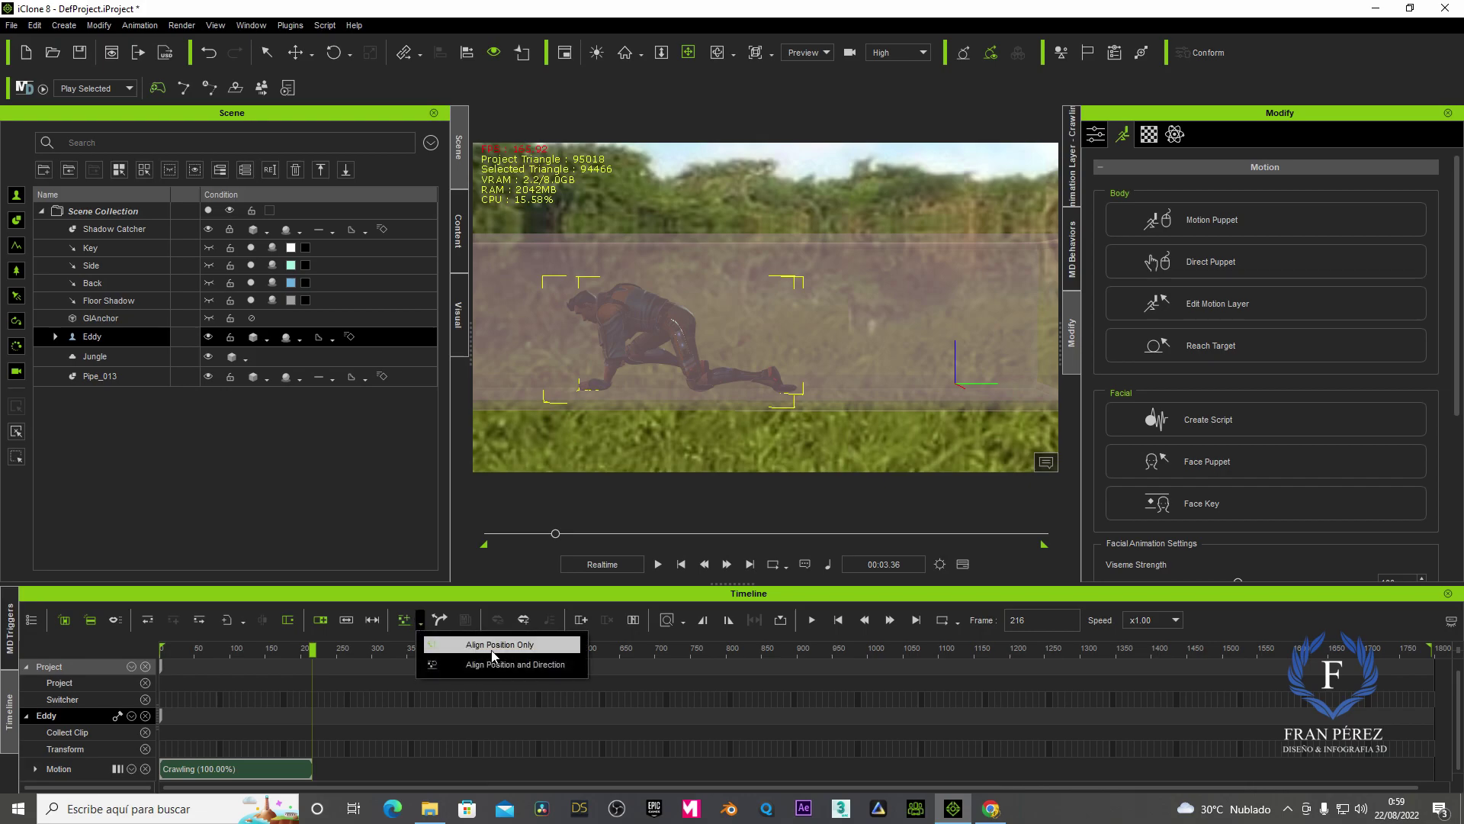
left_click(411, 588)
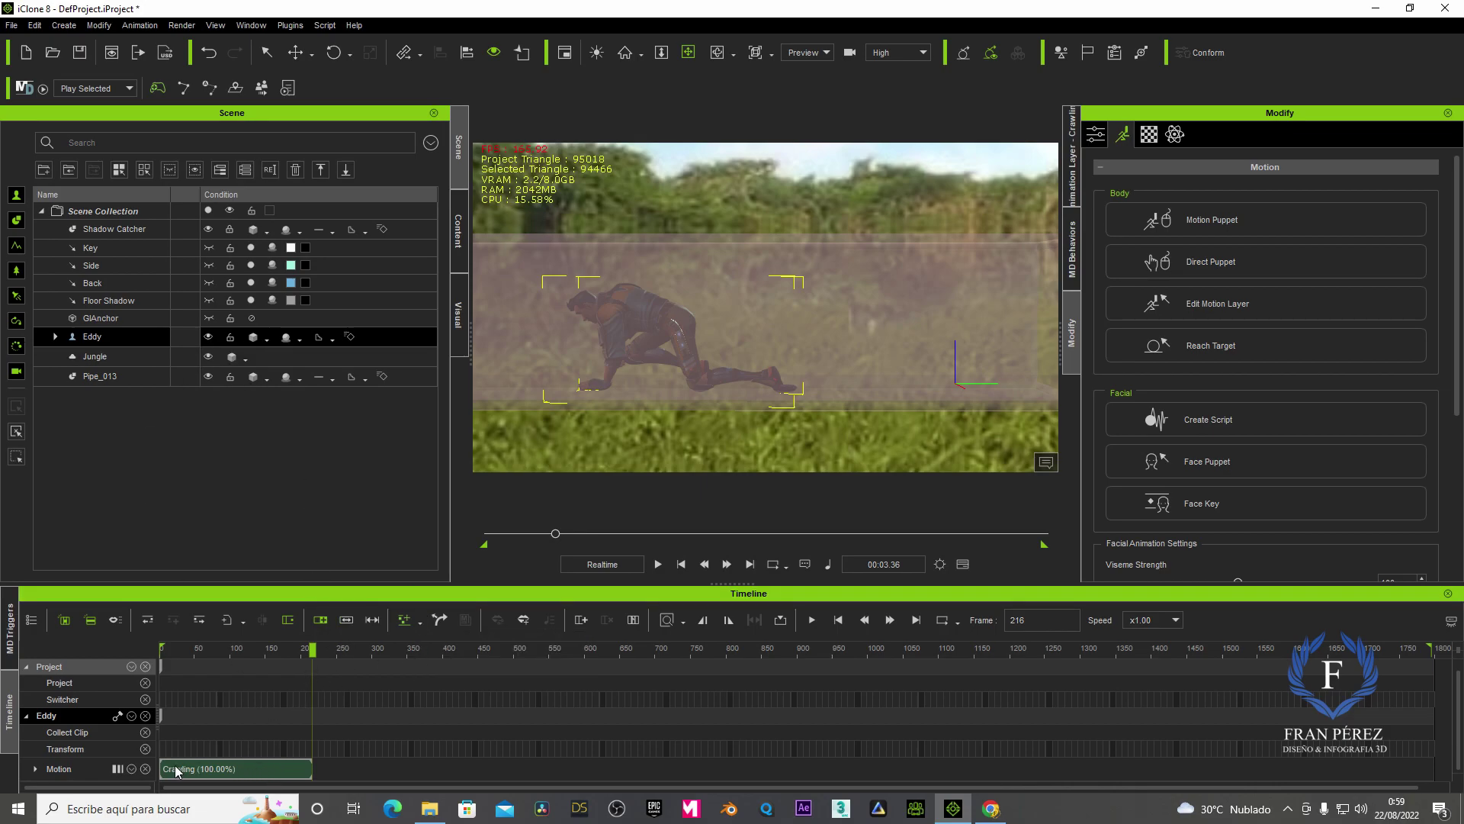
Pick the Crawling motion from the custom External Motion library and append a second clip
left_click(458, 231)
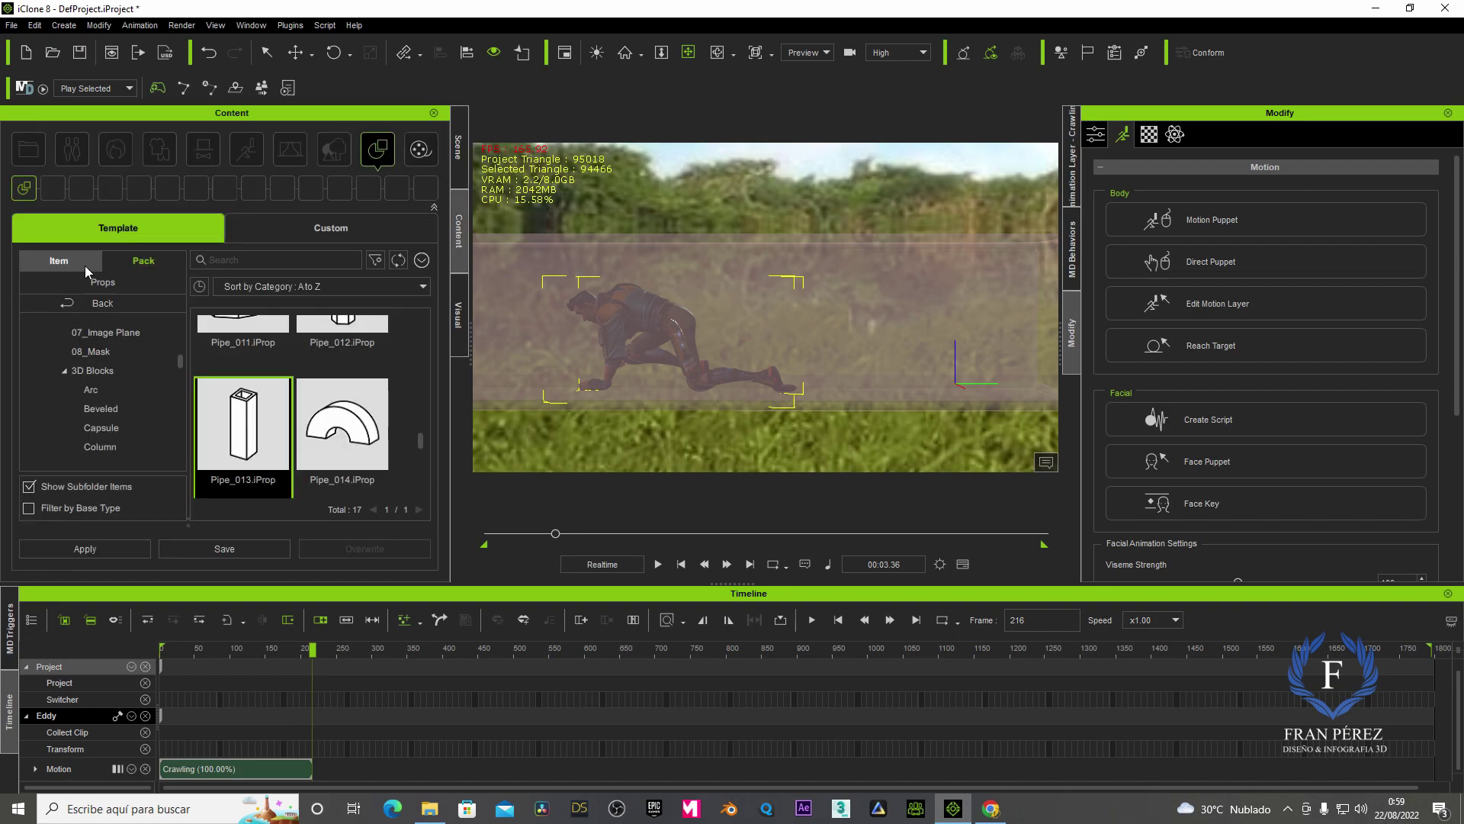
left_click(314, 229)
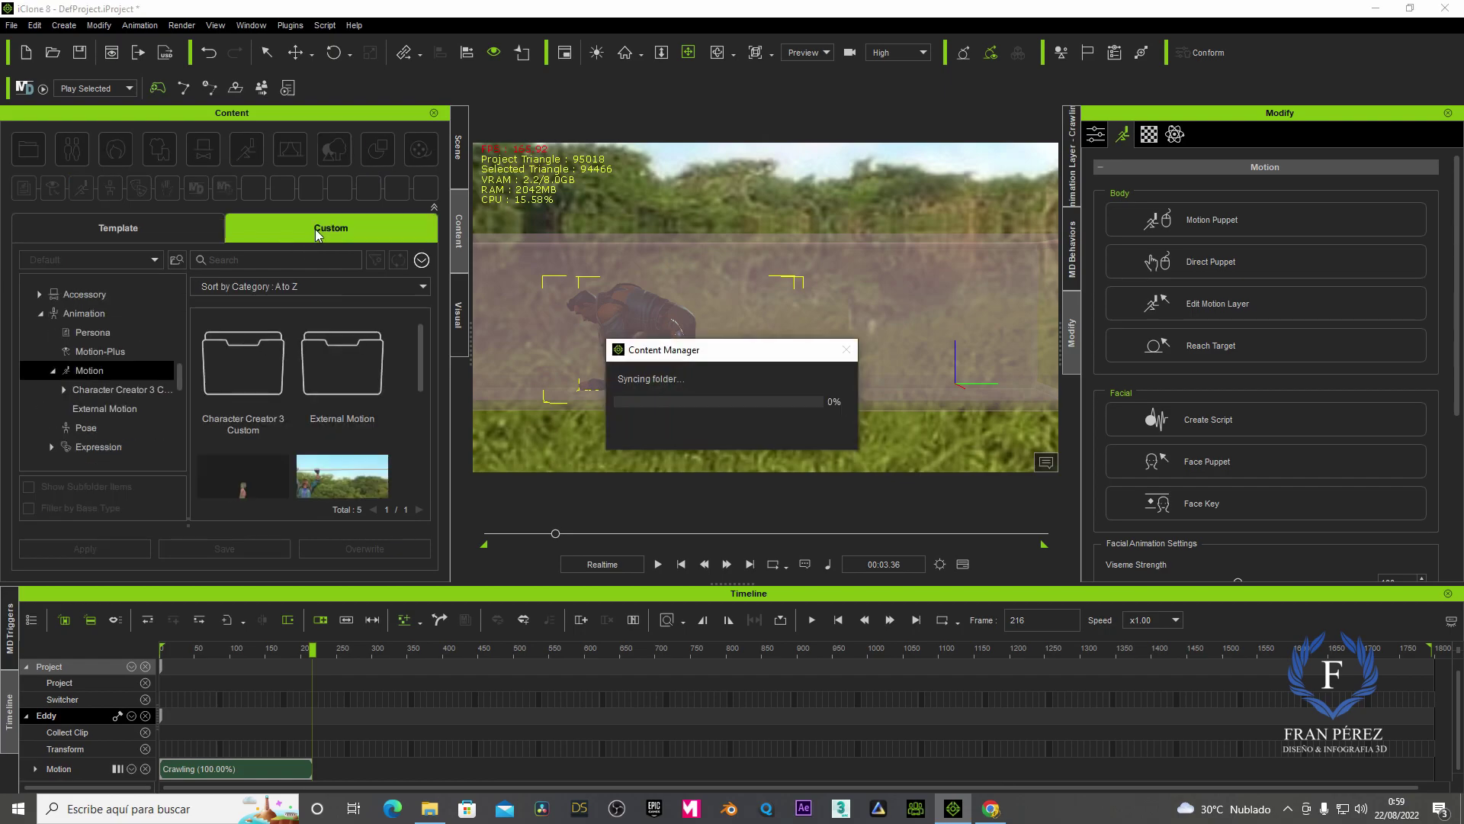
left_click(113, 410)
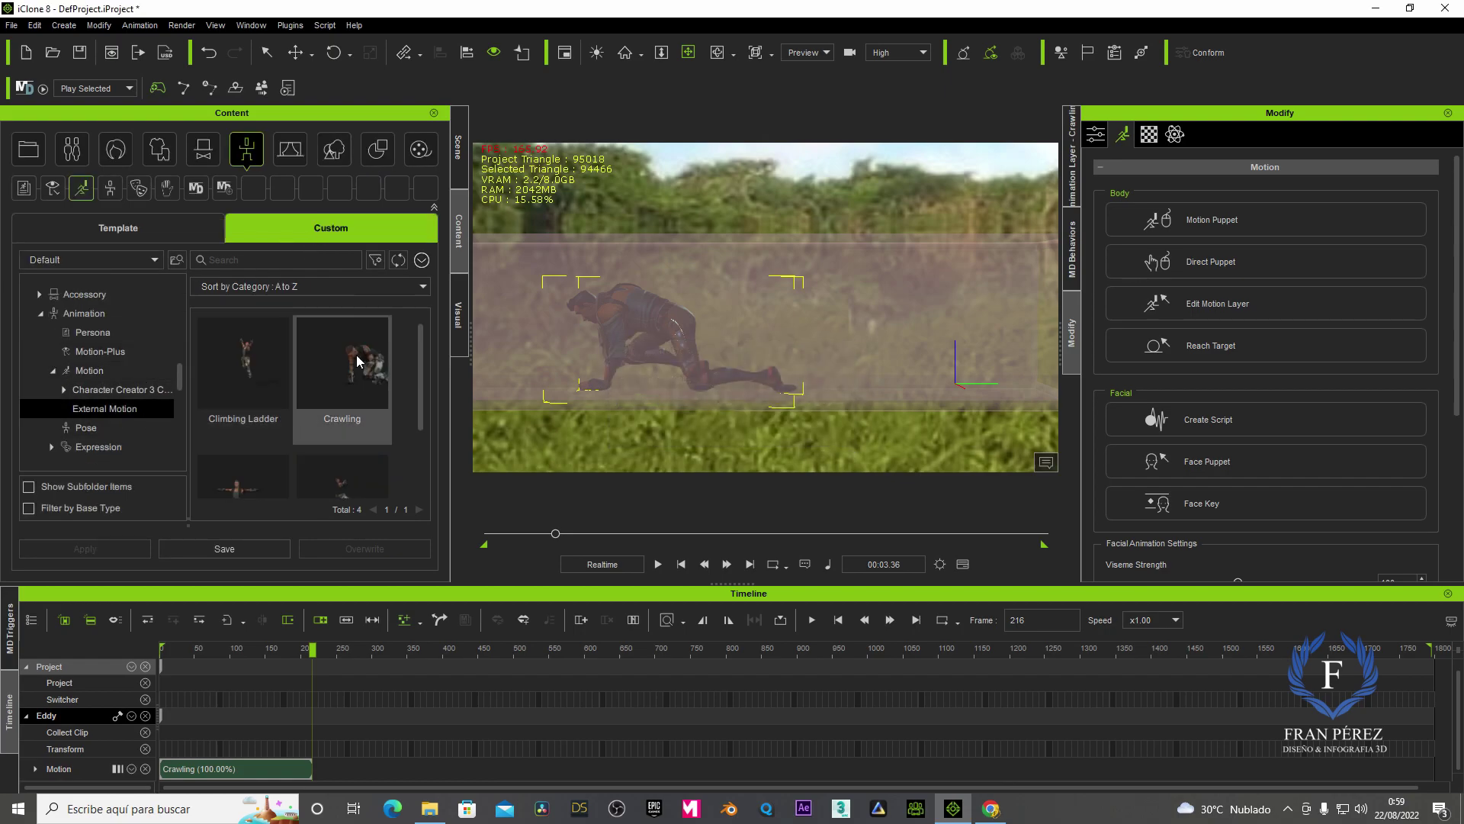
left_click(358, 362)
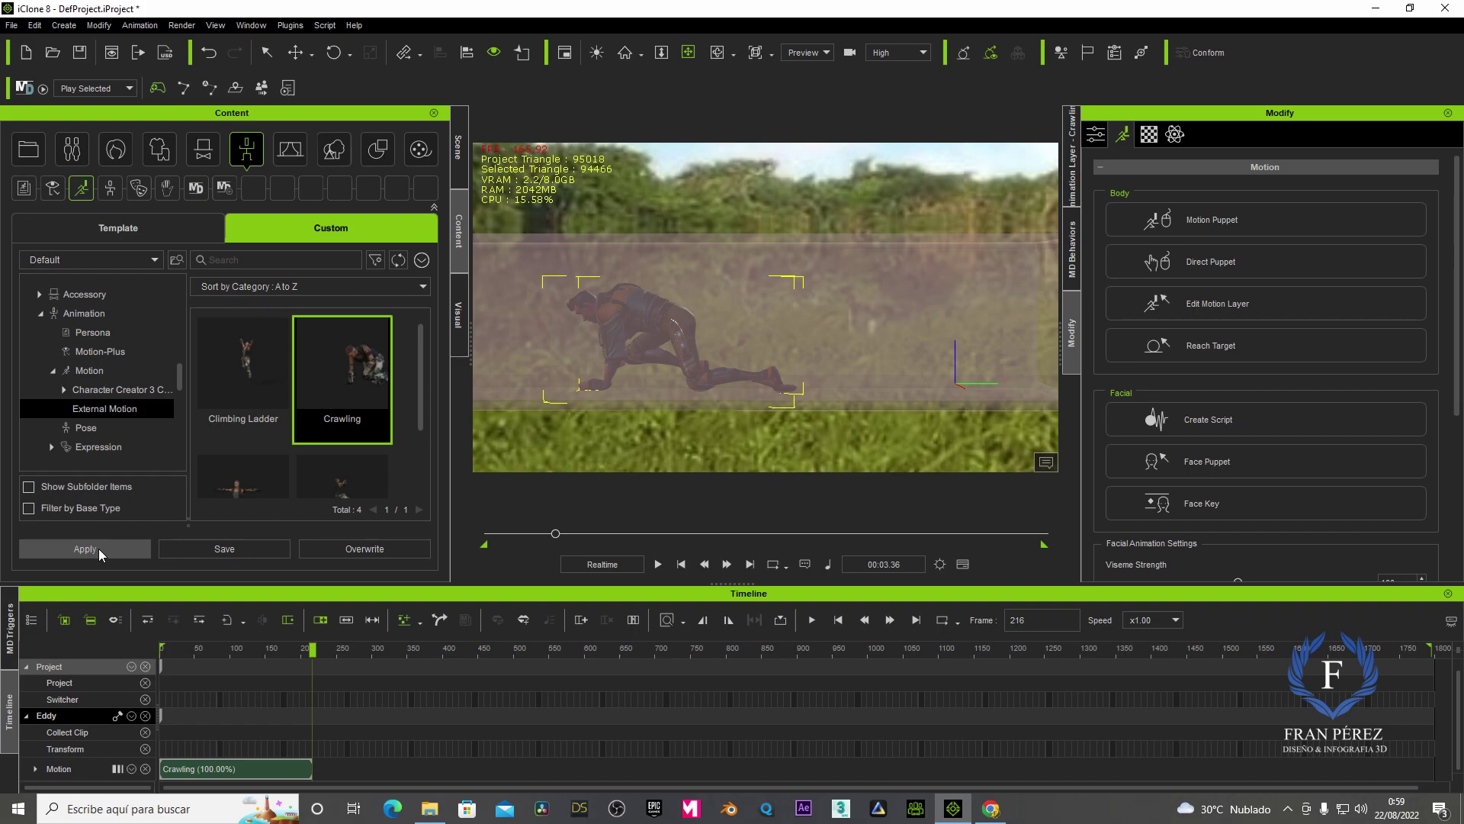
left_click(99, 548)
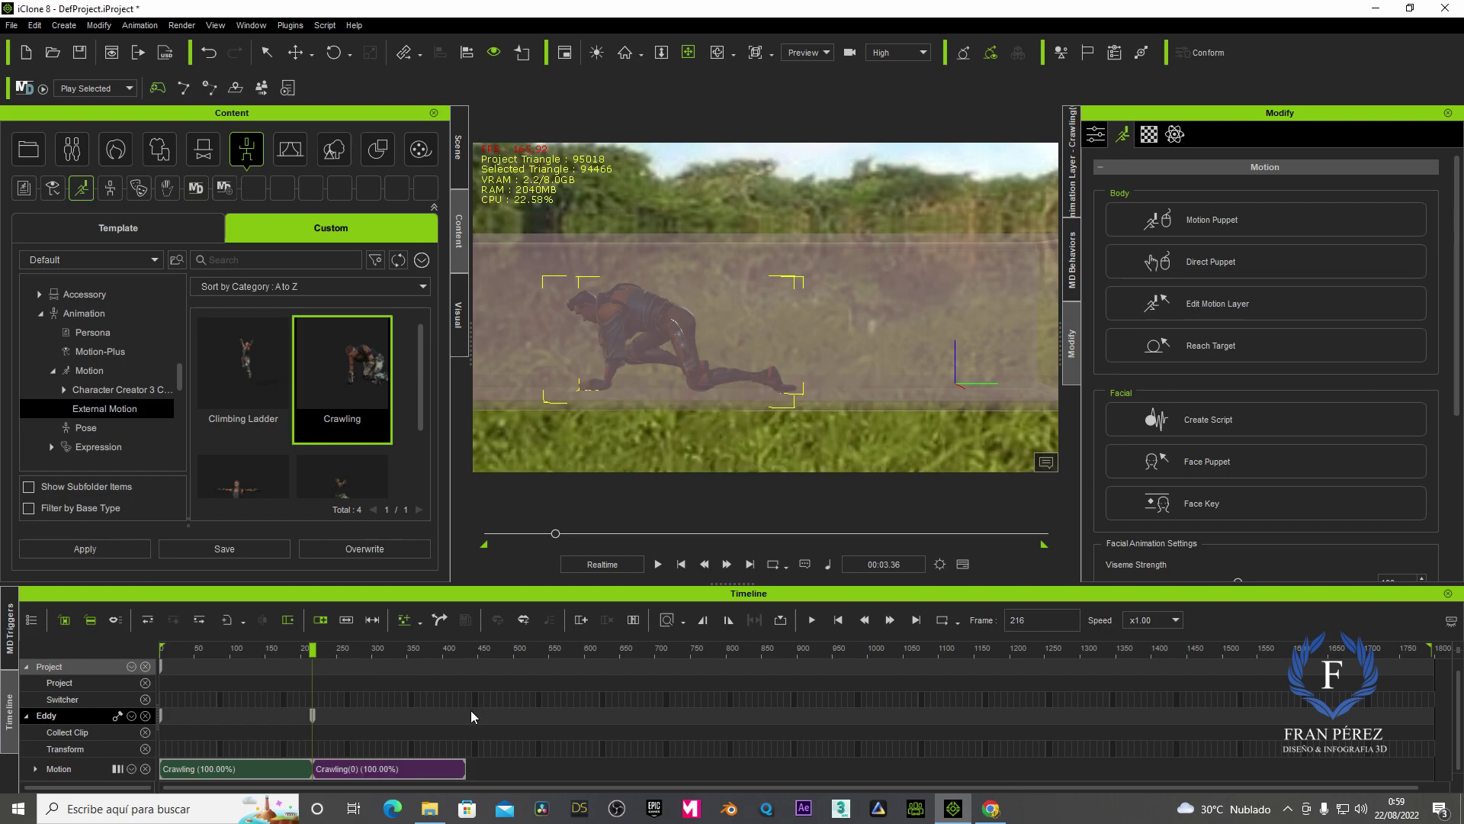
Append further Crawling clips at frames 432 and 648
left_click(470, 653)
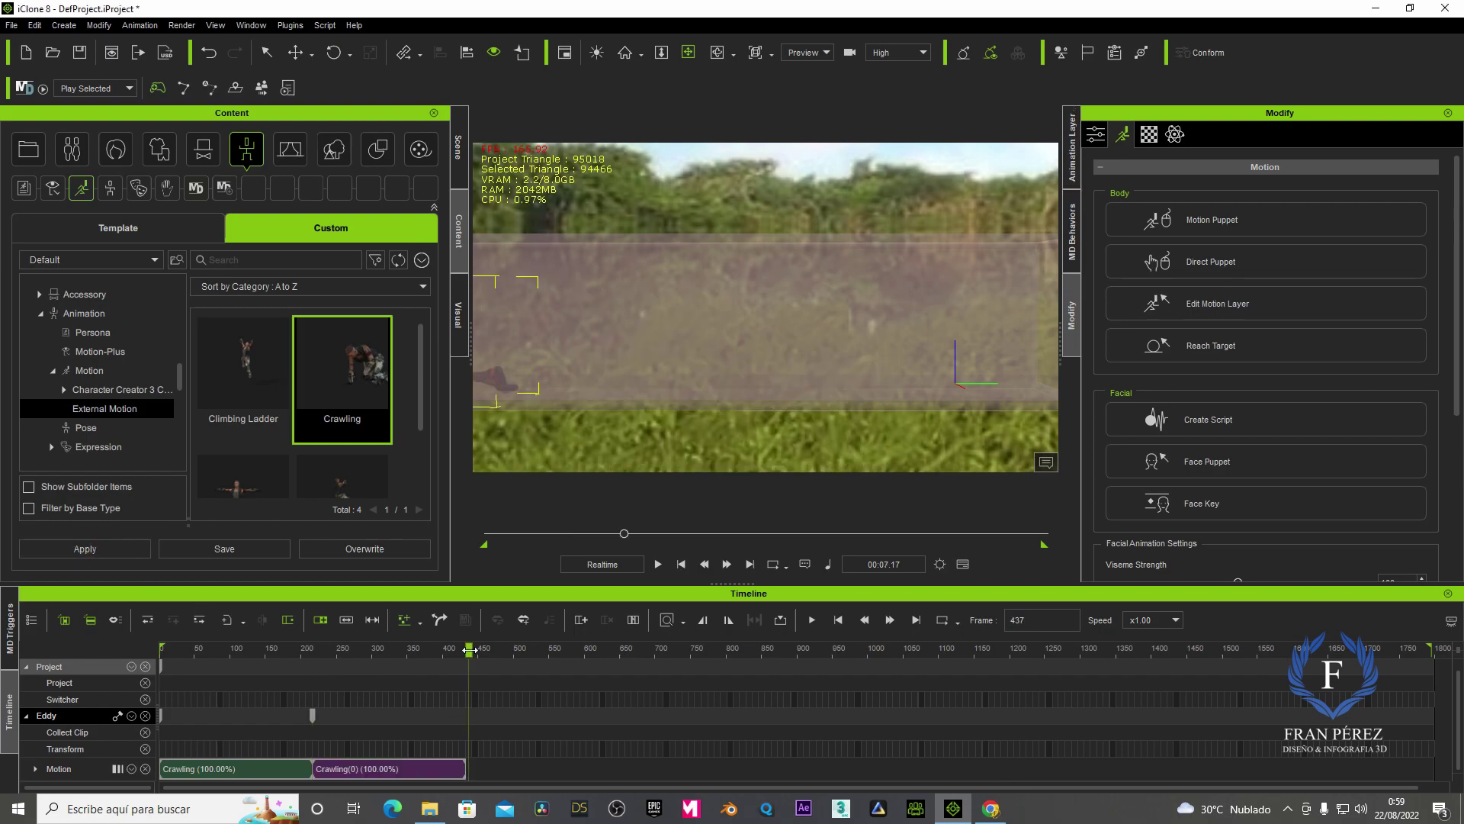
left_click_drag(467, 653, 465, 652)
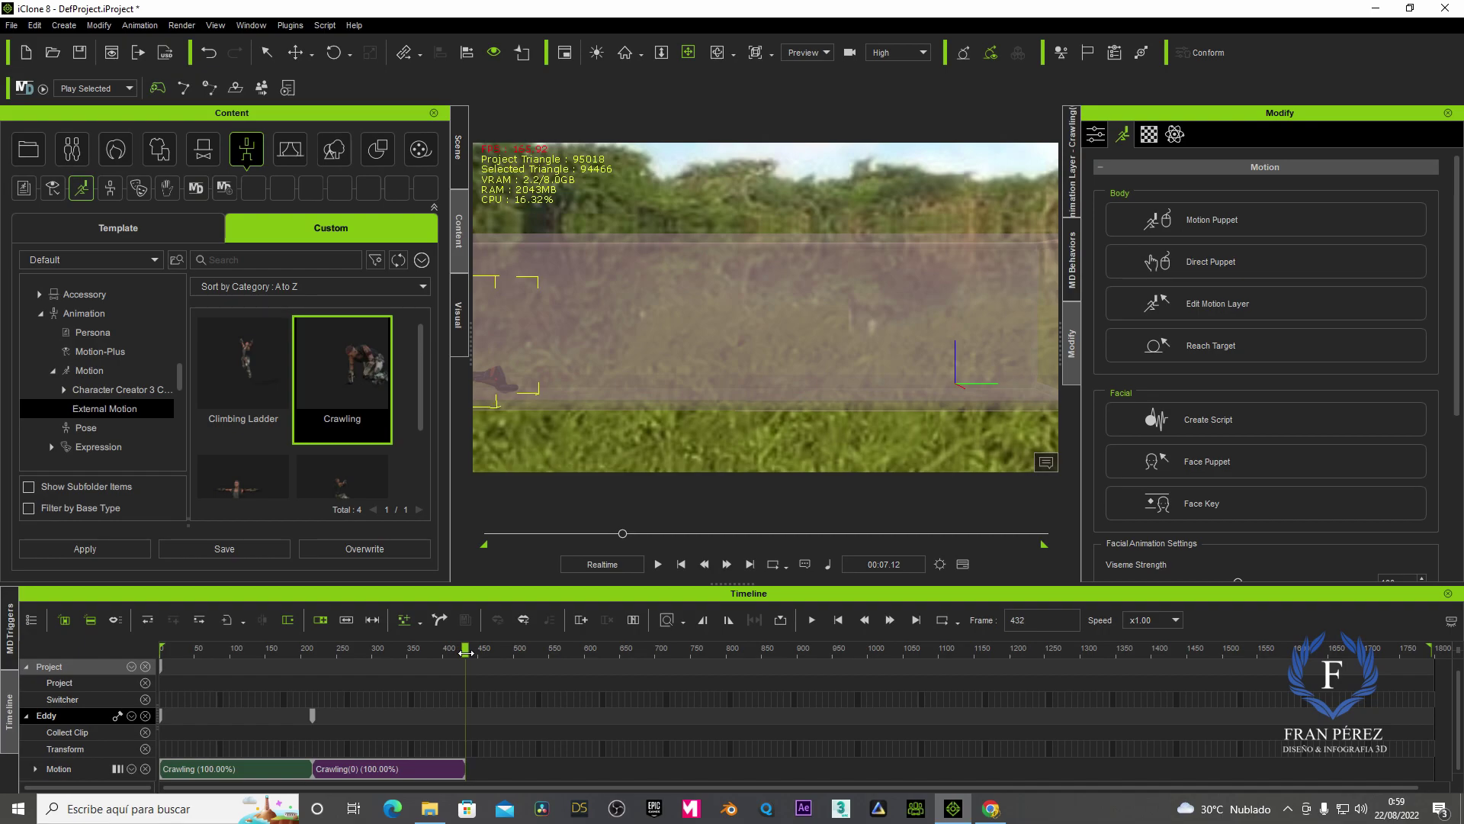
left_click(86, 549)
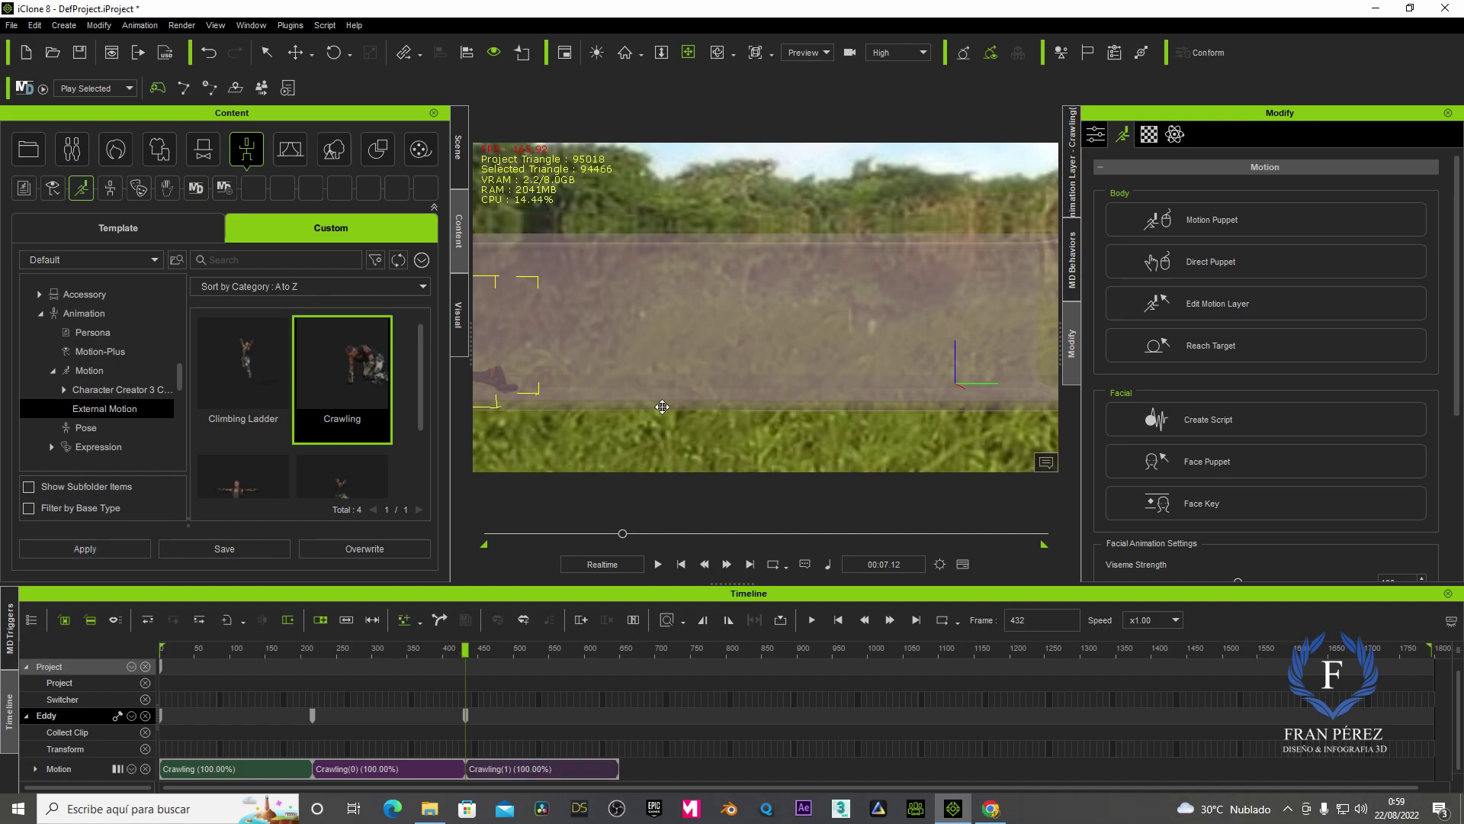
key("z")
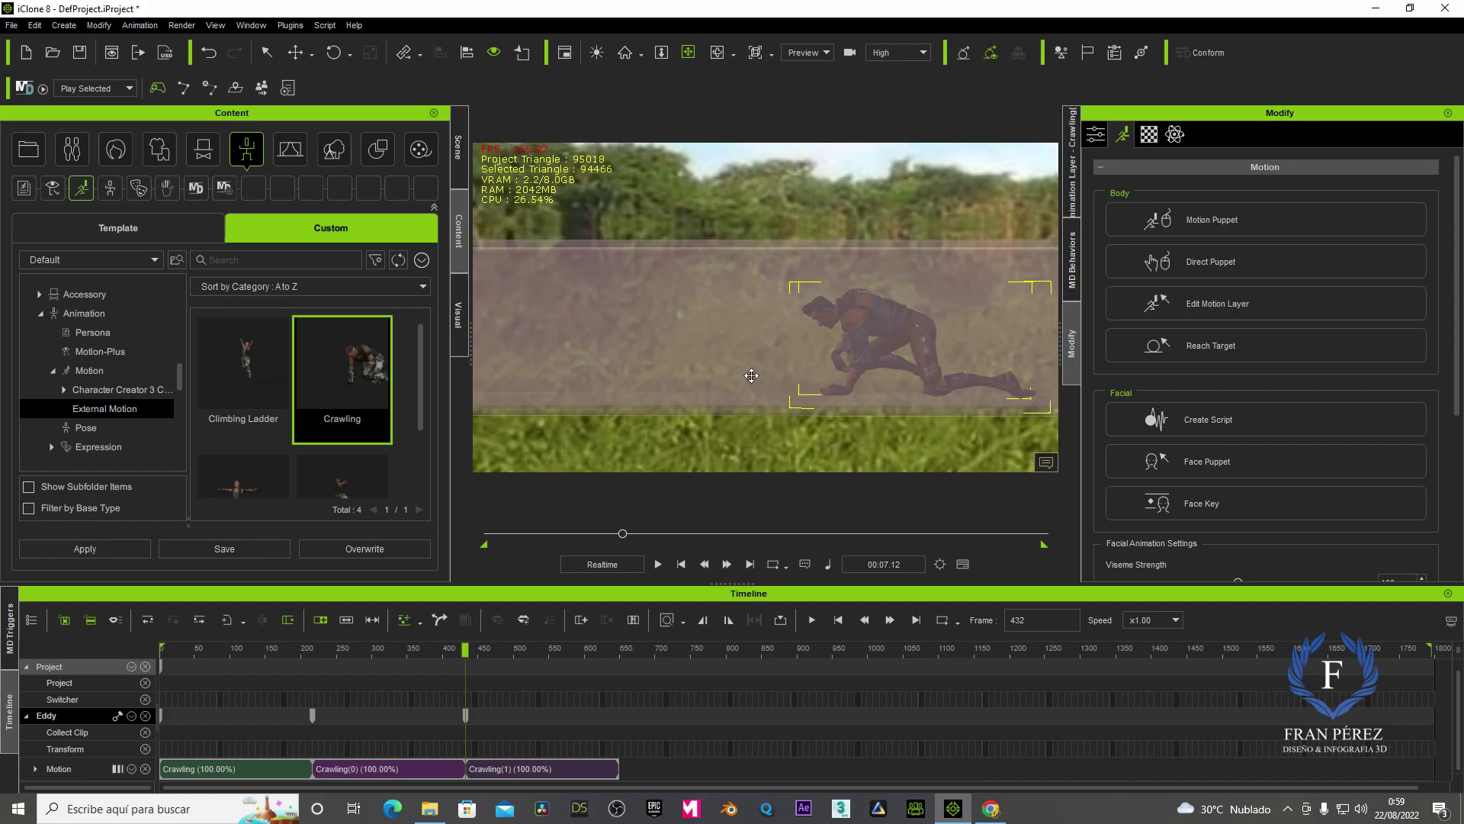
left_click(622, 649)
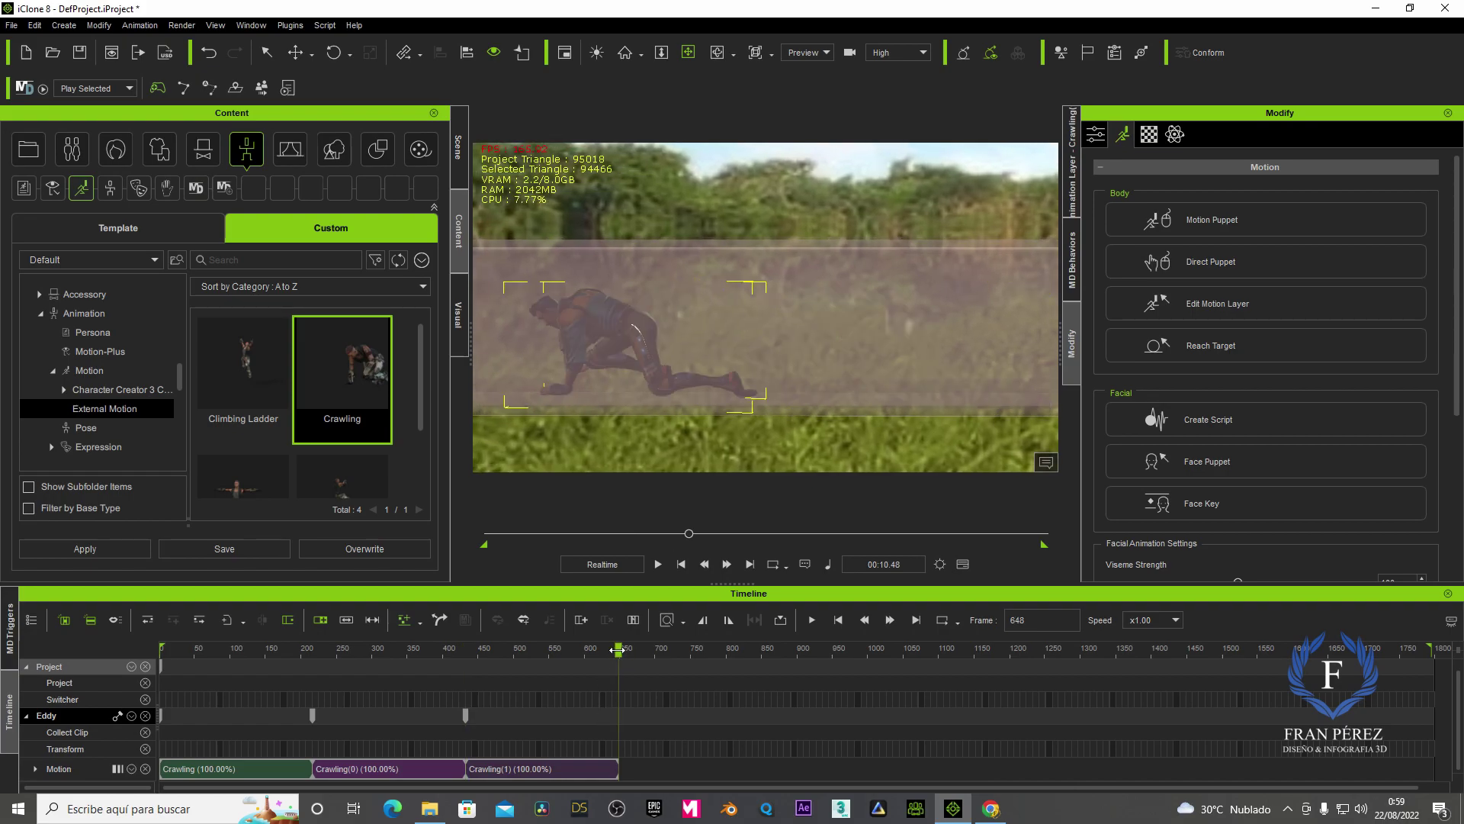
left_click(85, 548)
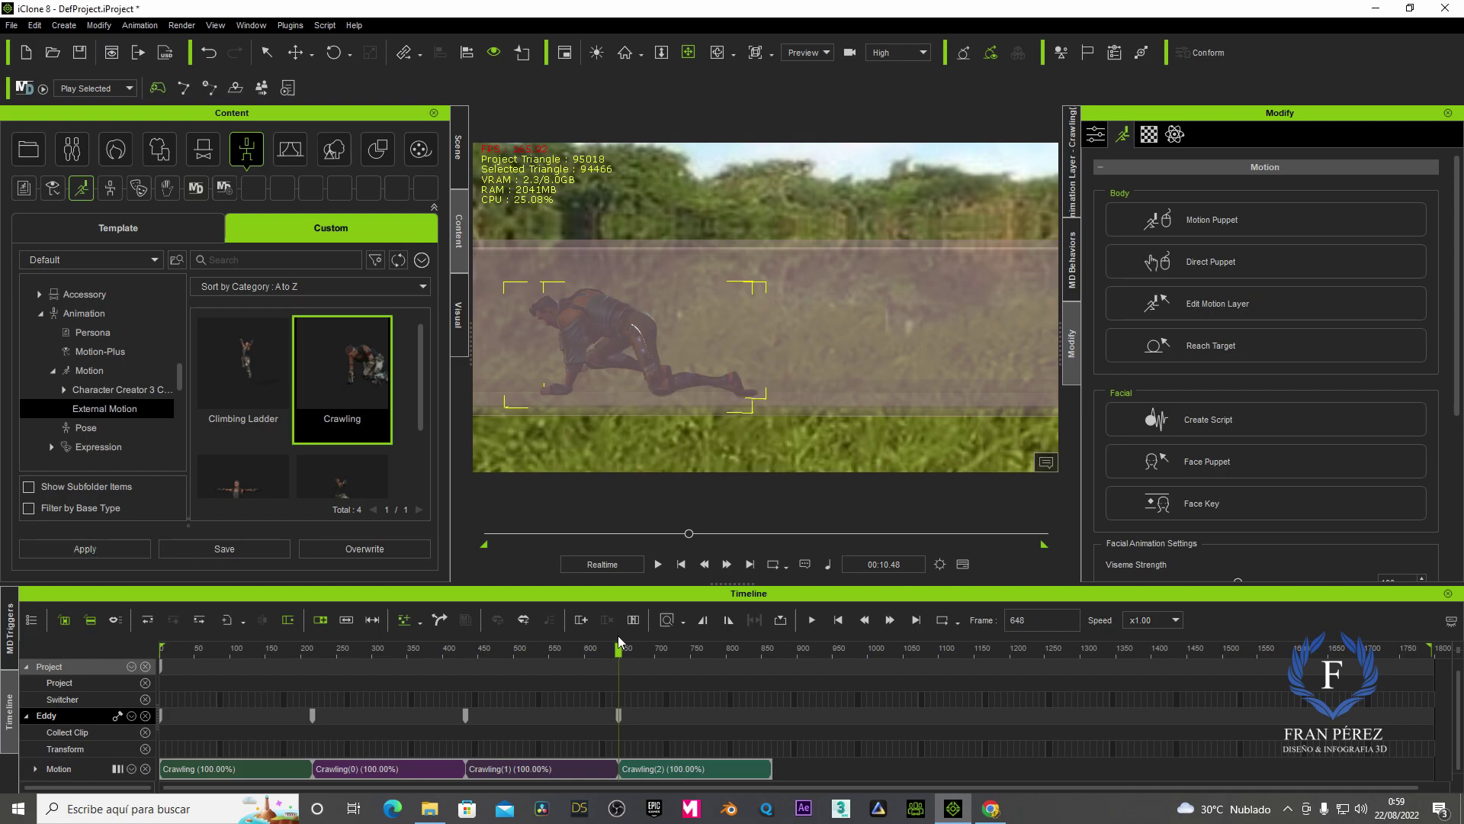
Append Crawling(3) at the end of Crawling(2), select it, and rewind to frame 0
left_click(778, 656)
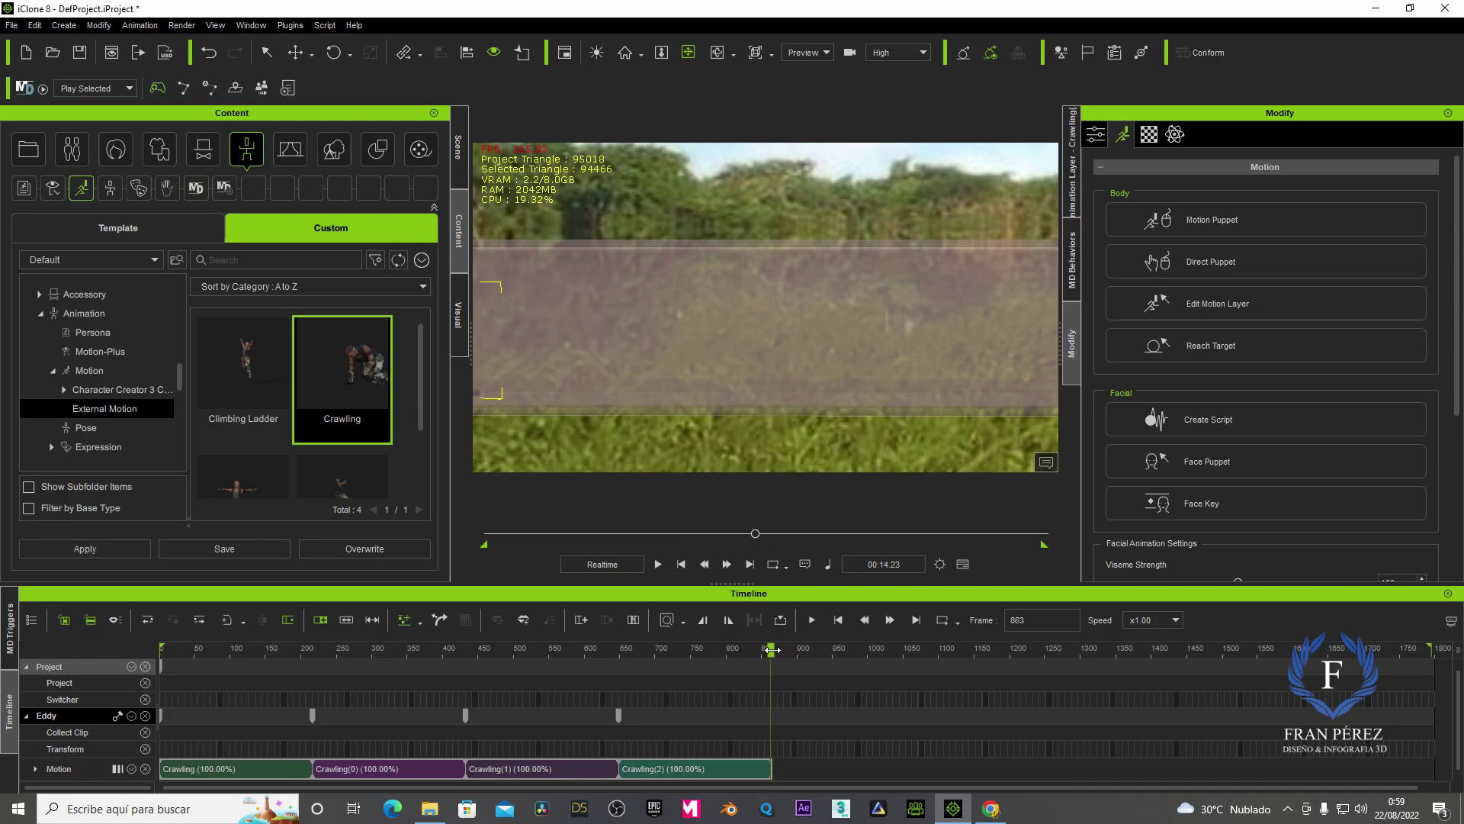
left_click_drag(776, 649, 773, 650)
middle_click_drag(774, 405, 703, 562)
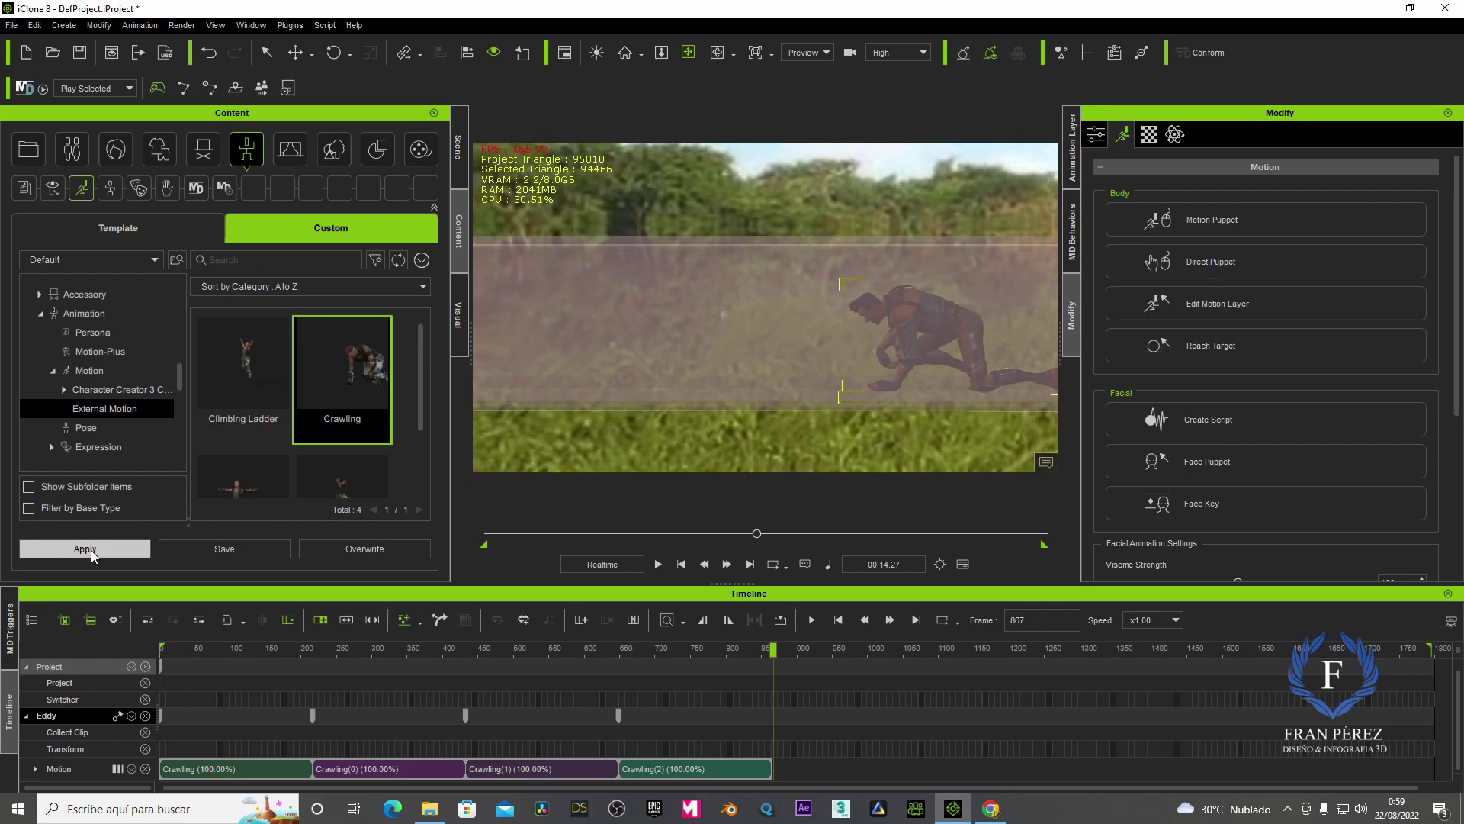
left_click(85, 548)
left_click(812, 772)
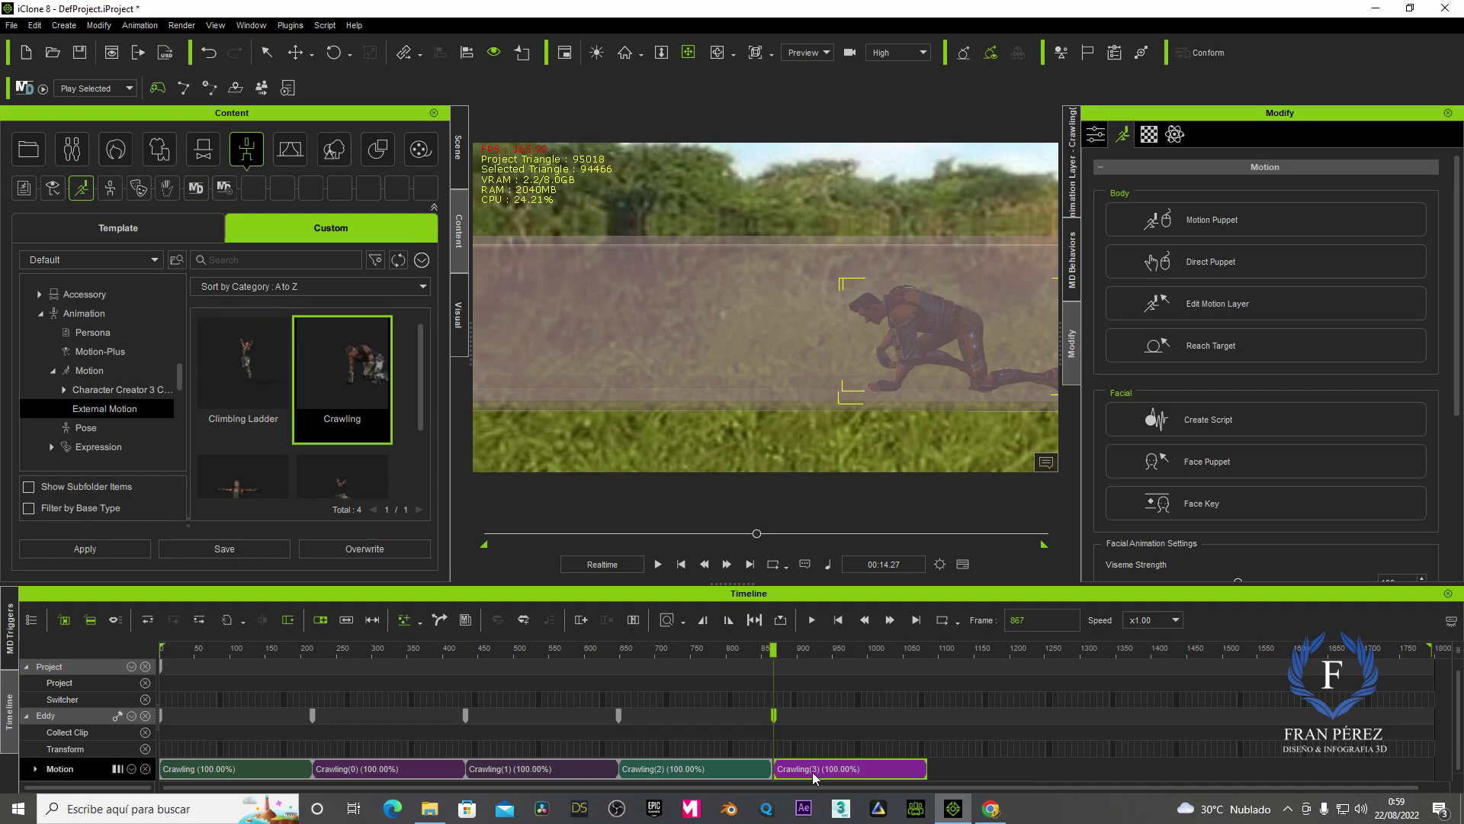
left_click(811, 650)
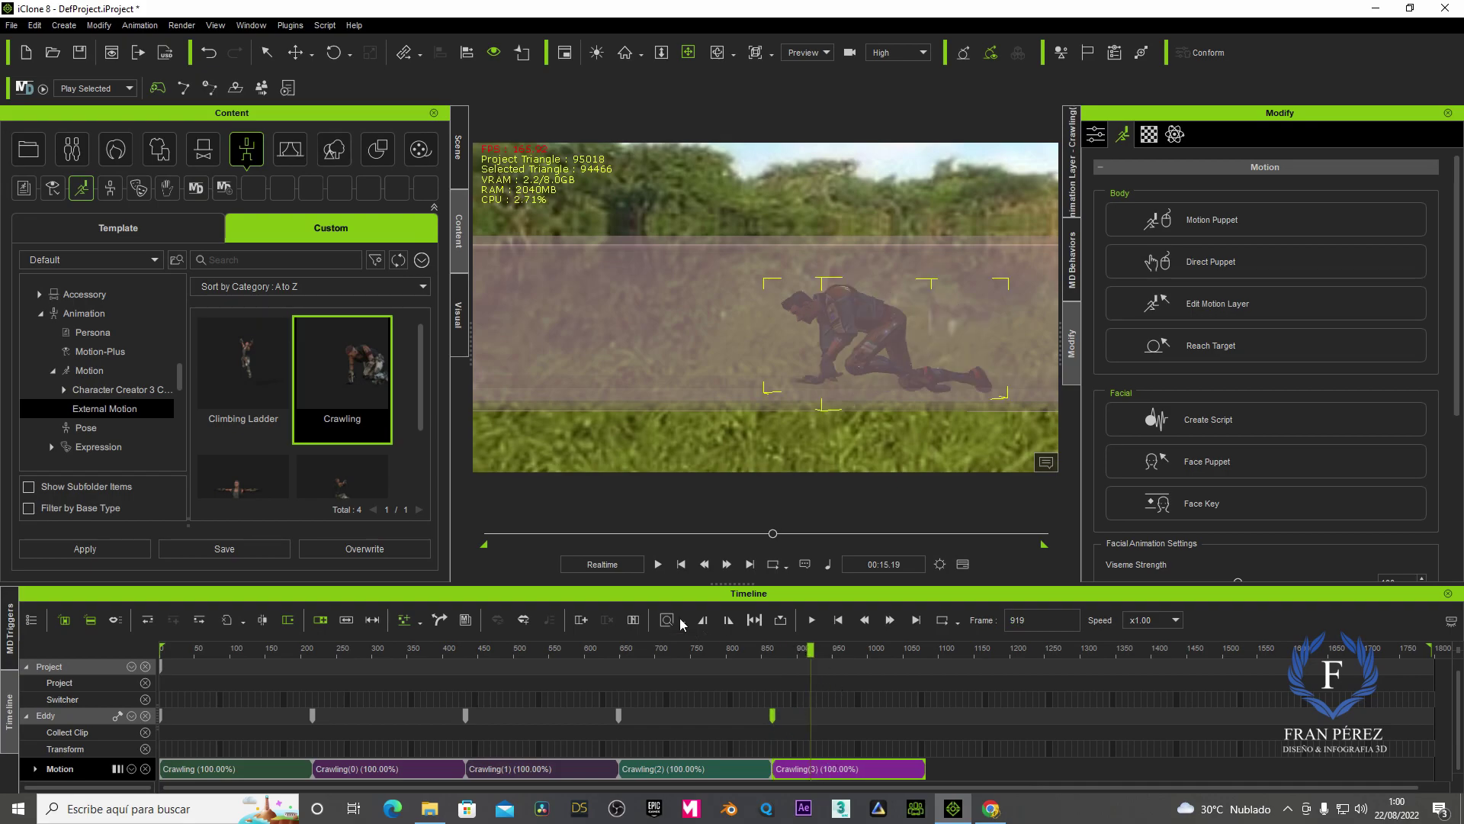
left_click(680, 565)
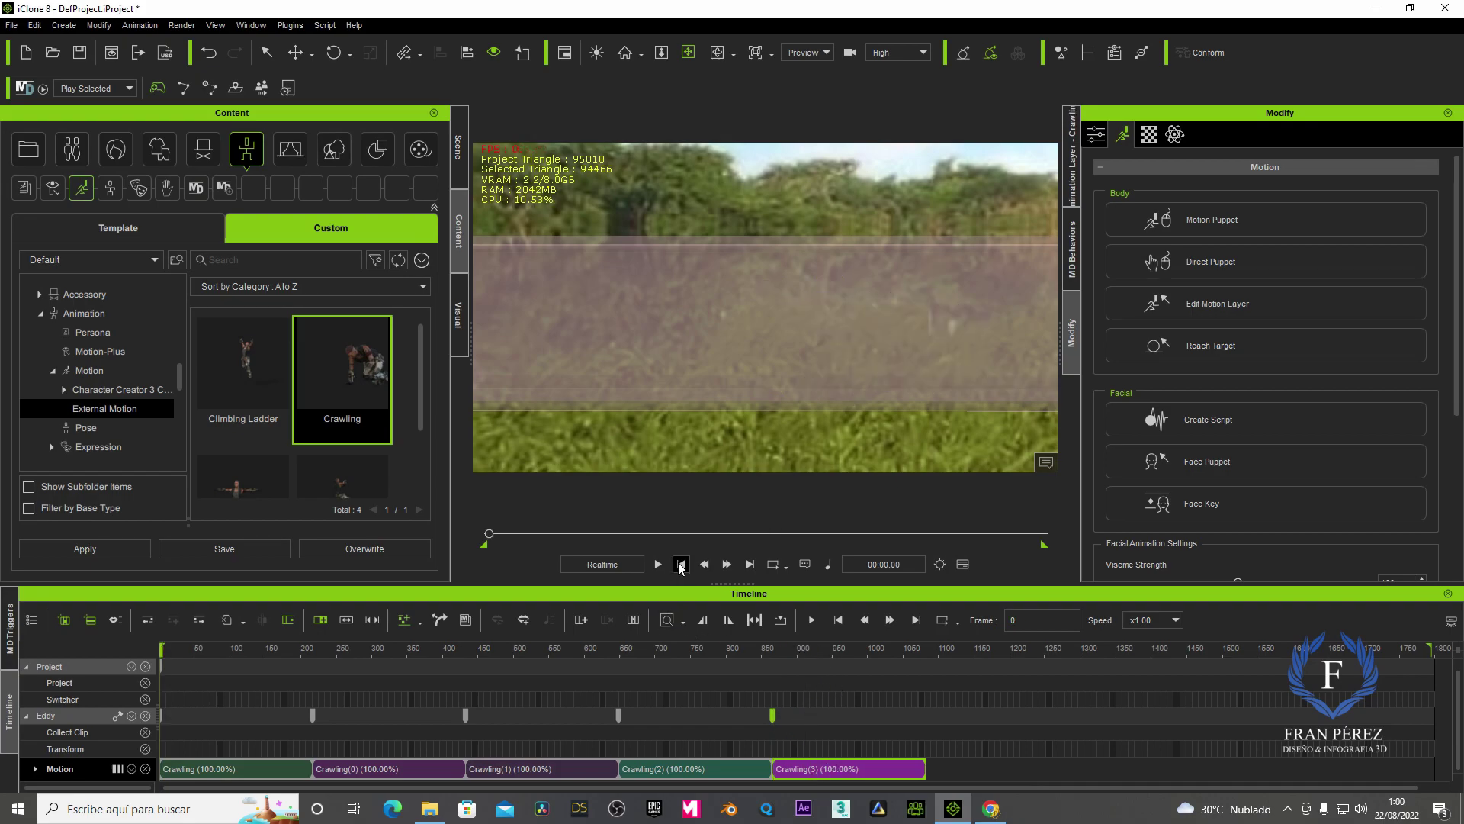
mouse_move(900, 372)
left_mouse_down()
mouse_move(617, 355)
mouse_move(784, 338)
mouse_move(651, 165)
left_mouse_up()
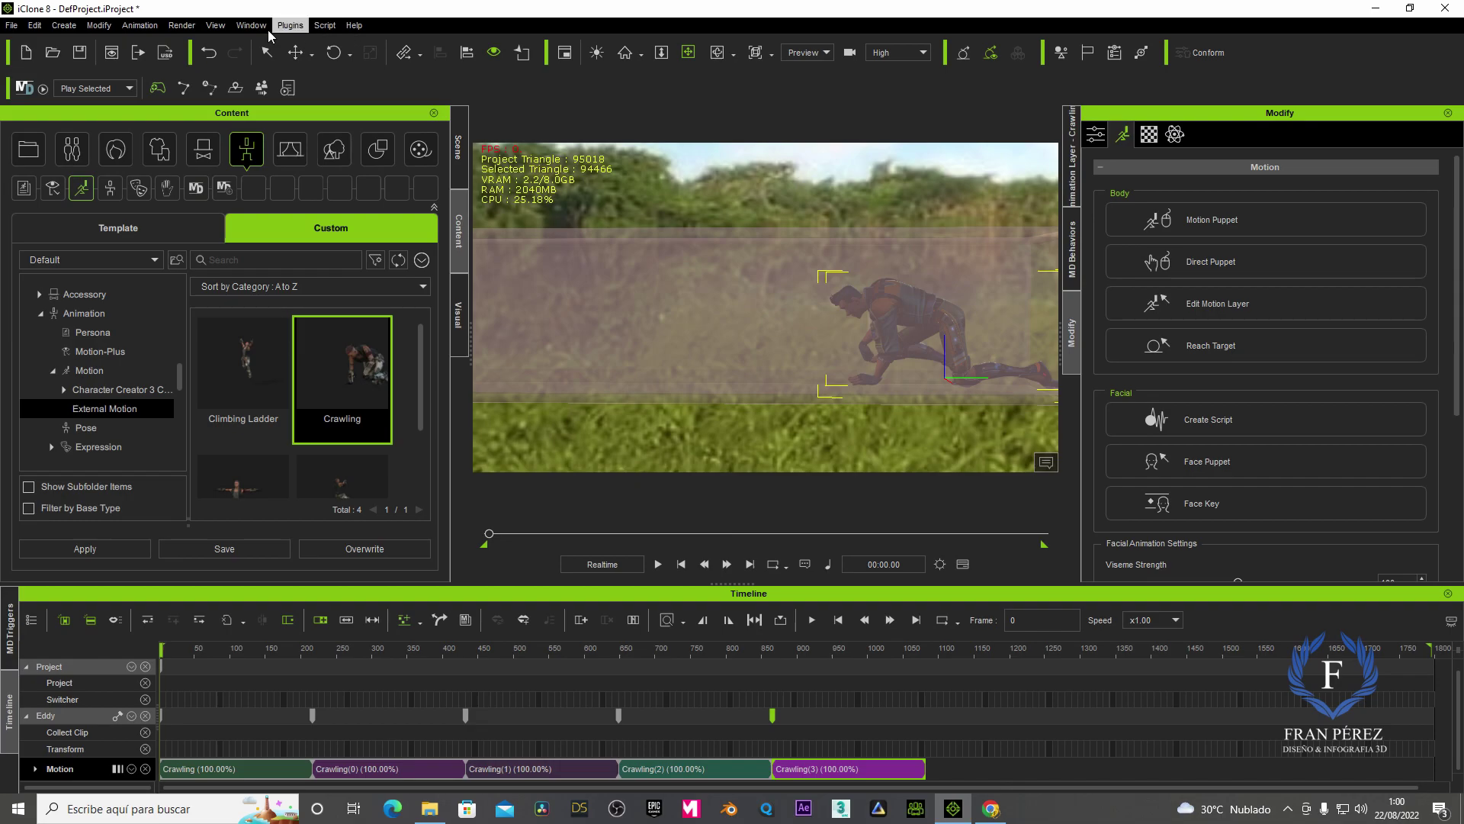
Create a Linear Camera and pan it onto the crawling Eddy at frames 773 and 1150
left_click(68, 29)
mouse_move(96, 237)
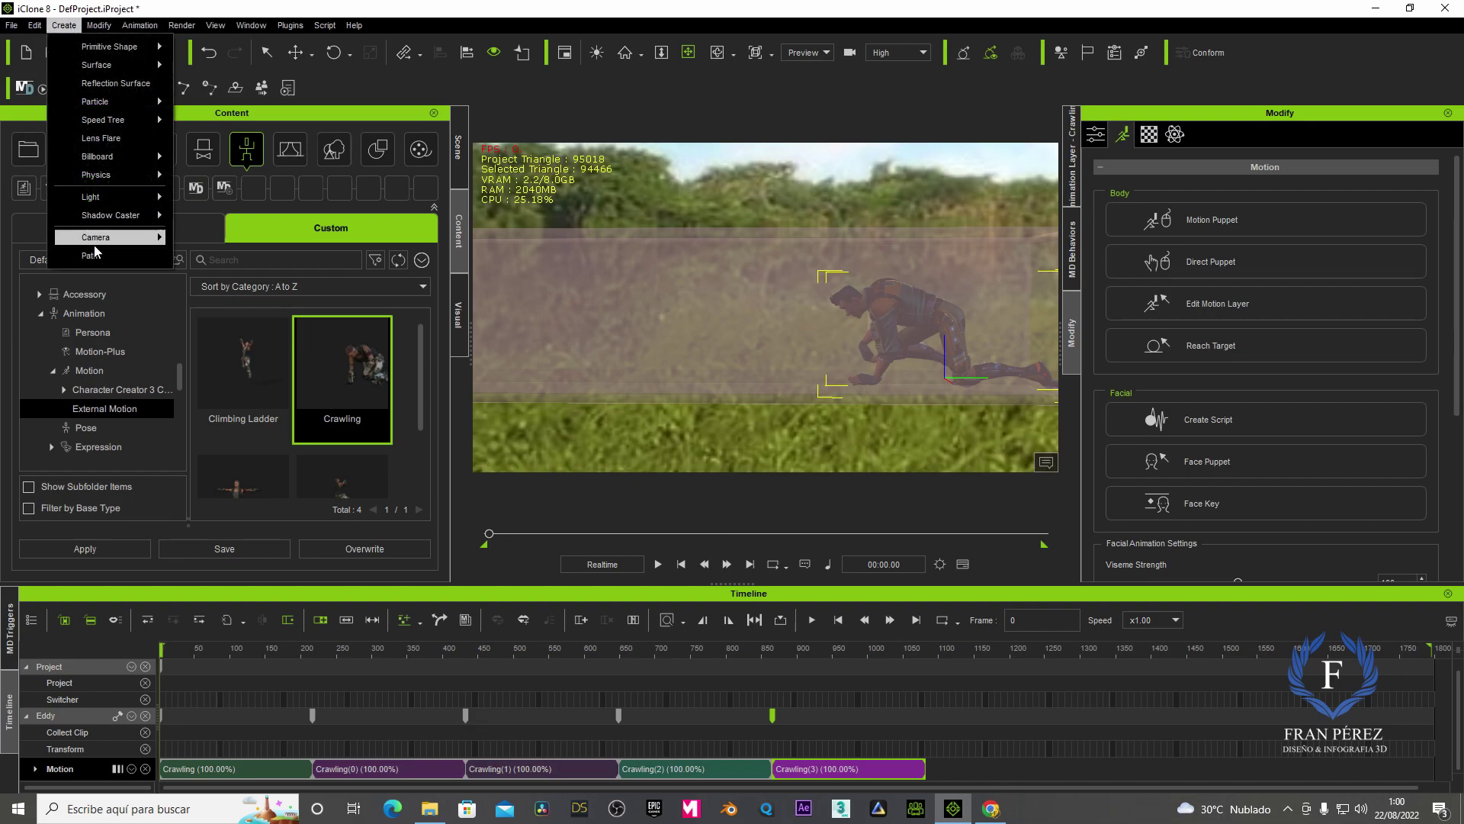
left_click(212, 236)
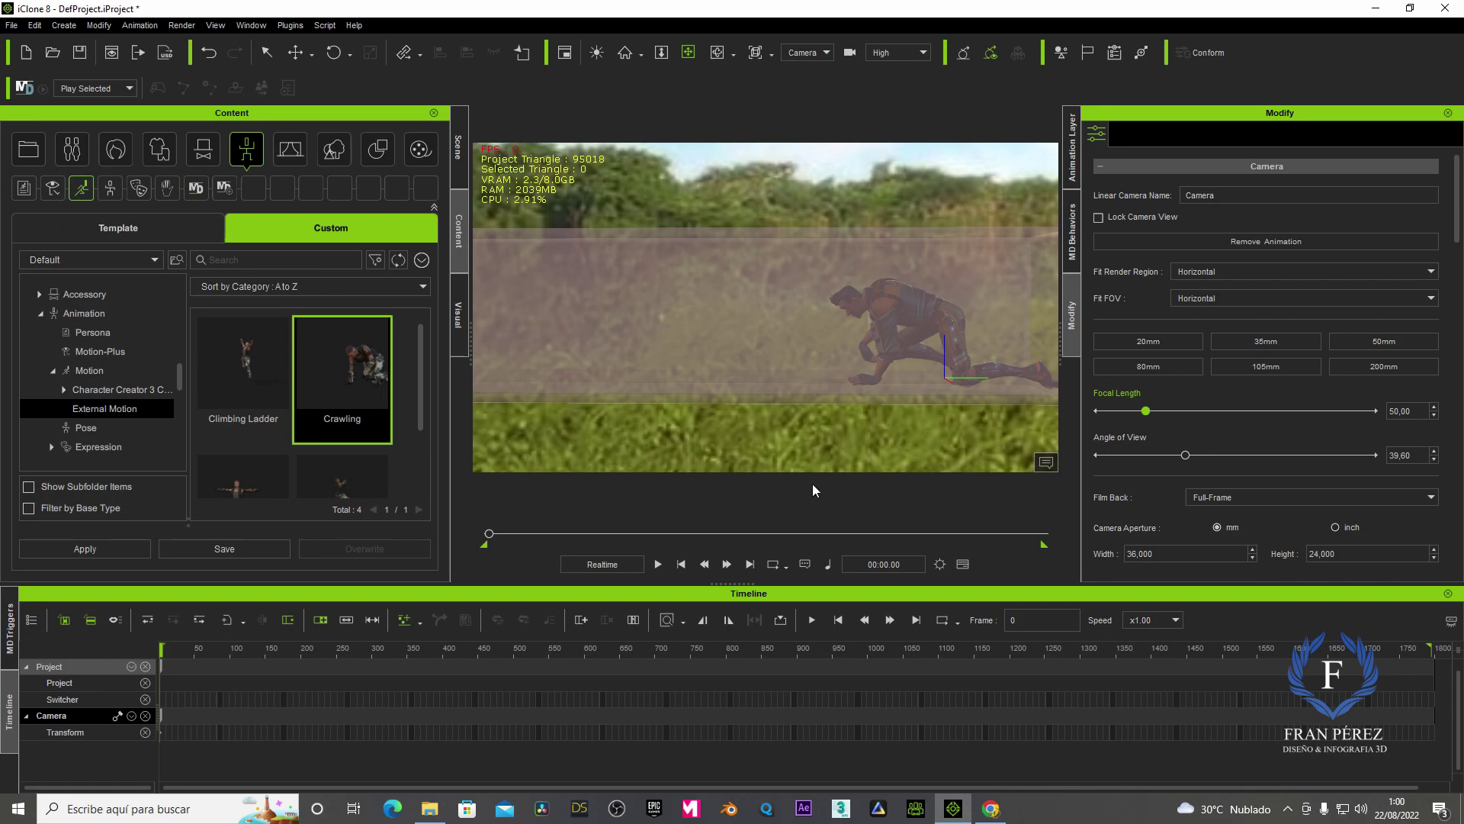
left_click(655, 565)
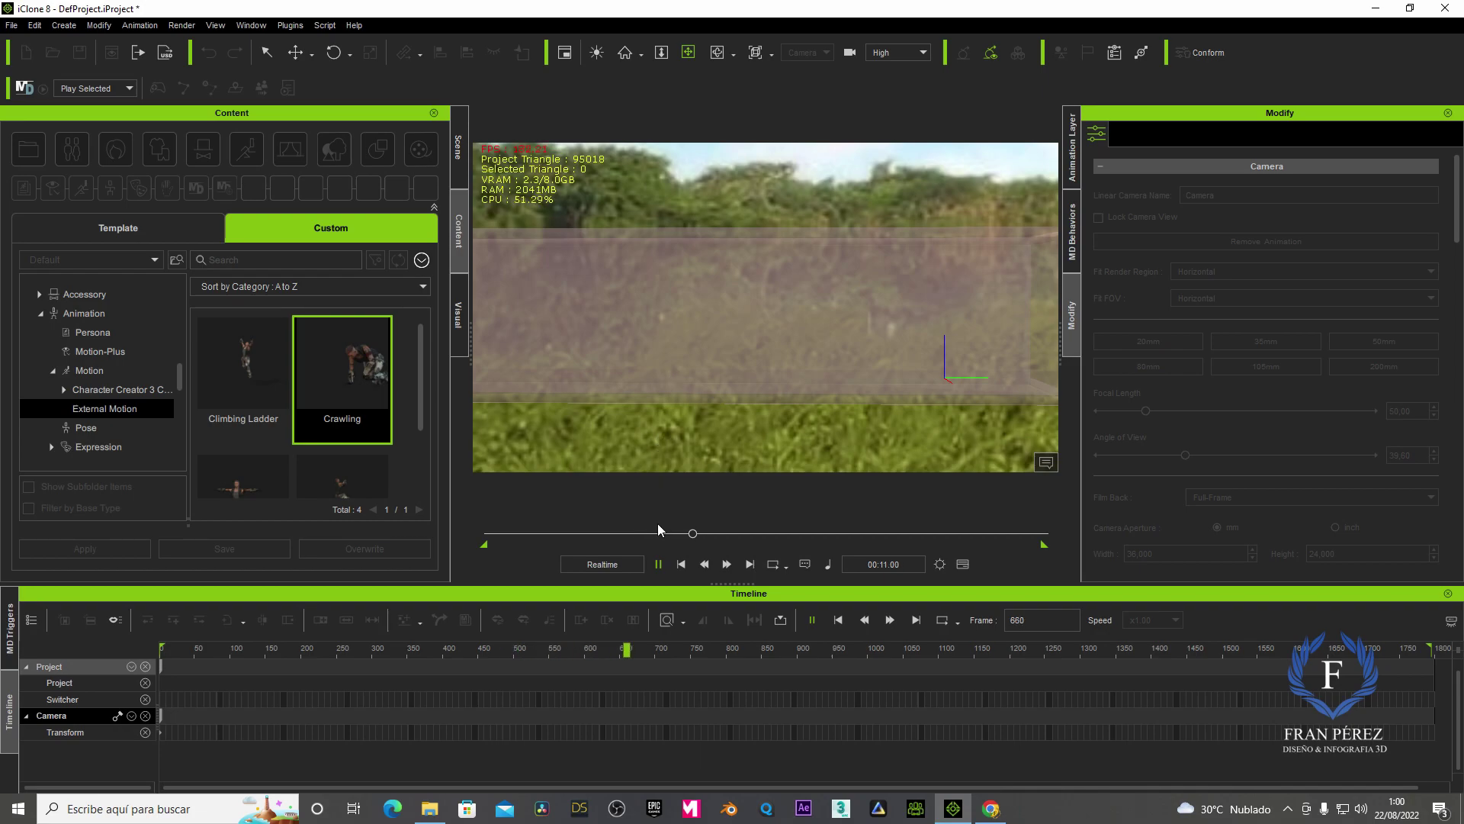
left_click(660, 565)
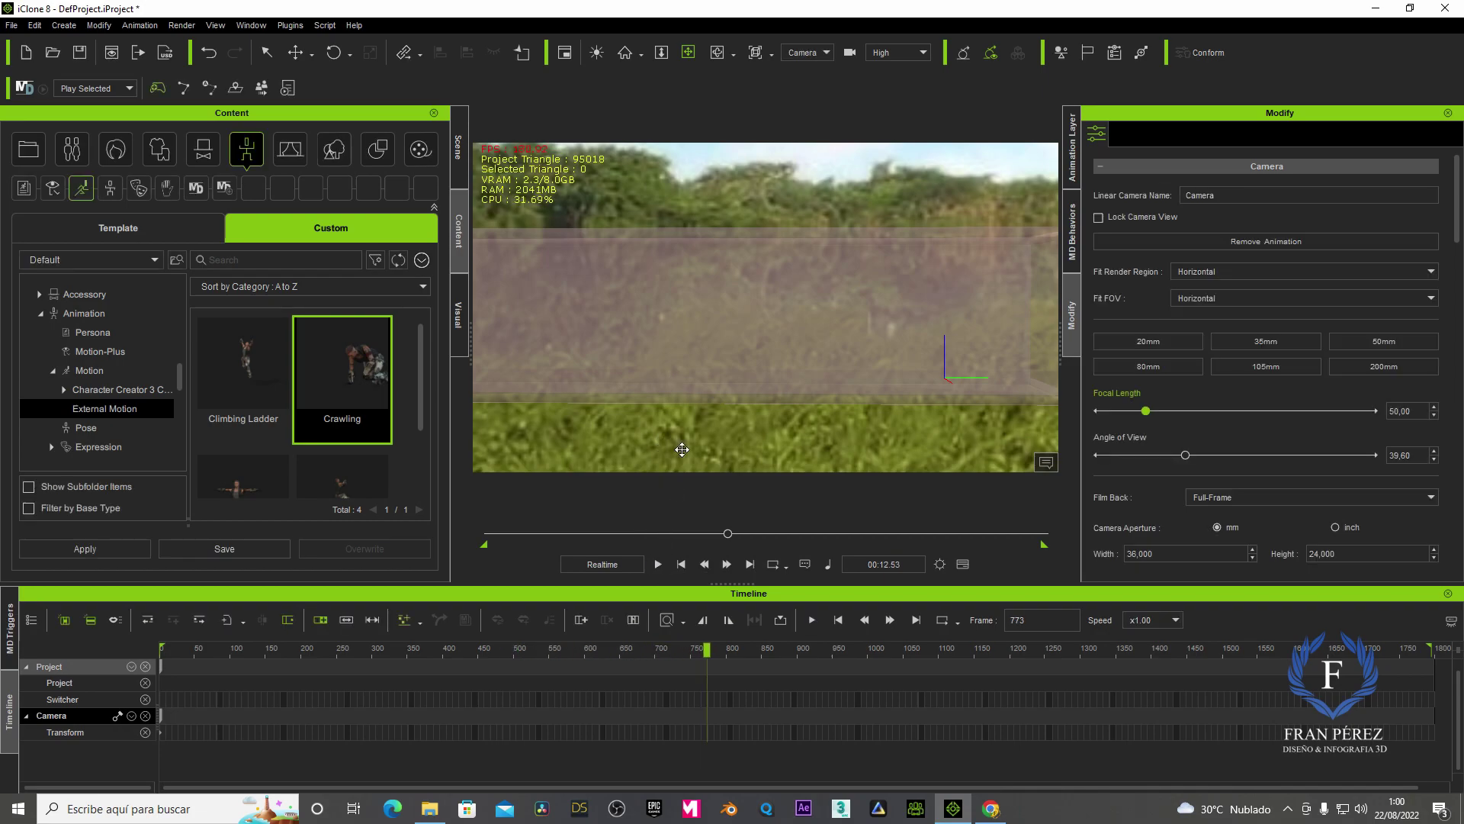
left_click_drag(647, 355, 957, 355)
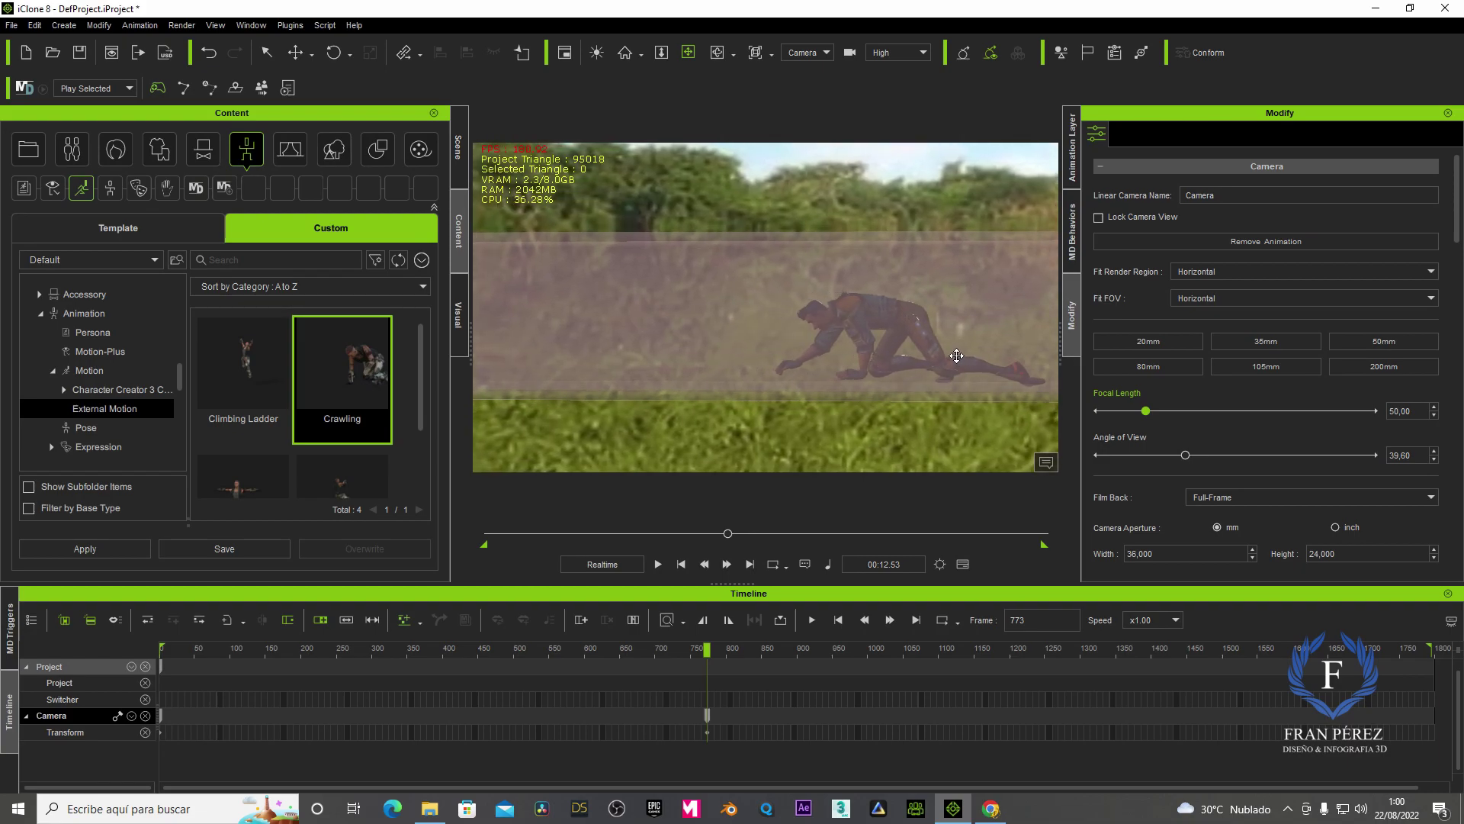
left_click(657, 565)
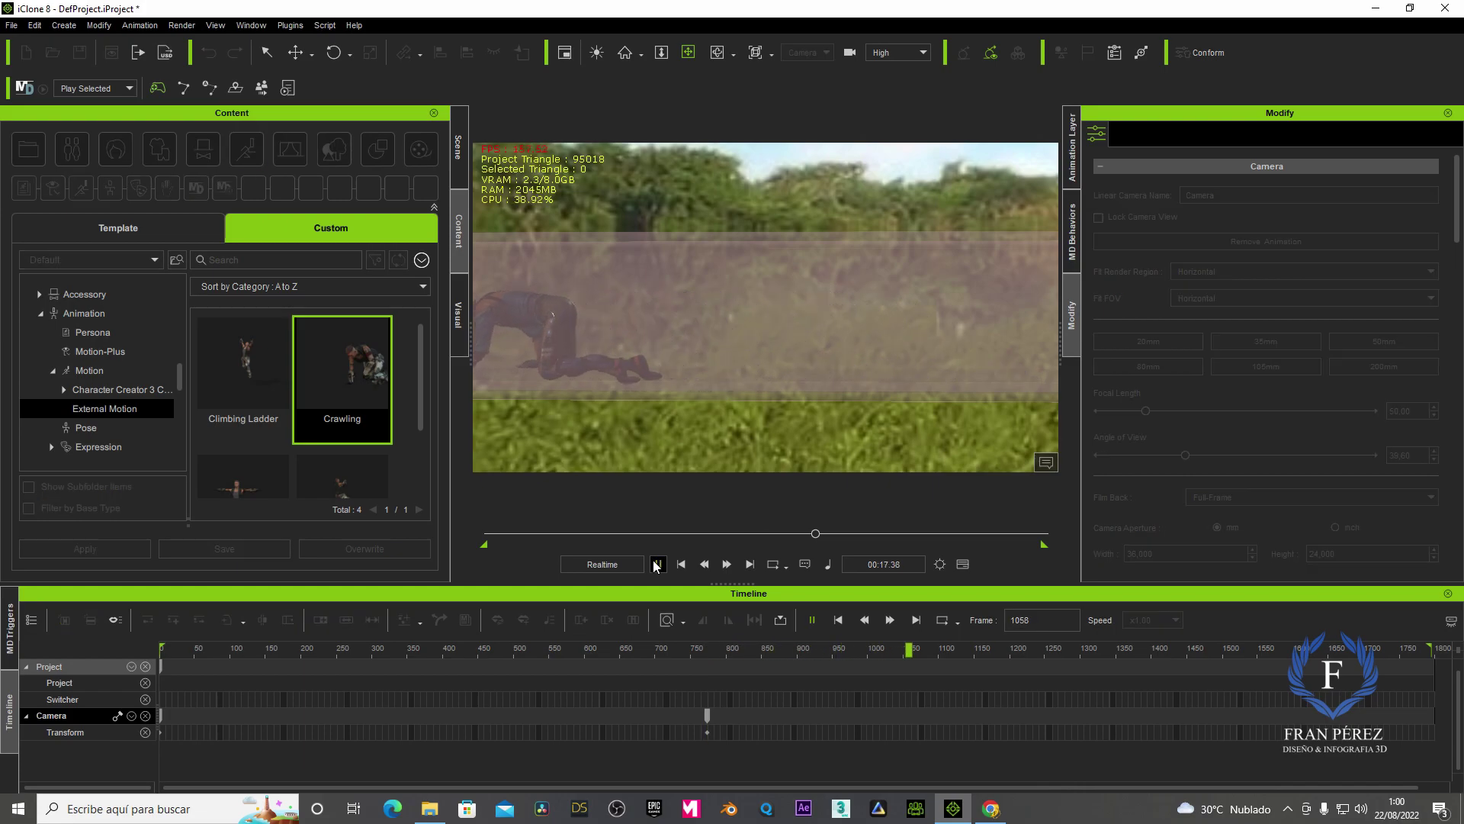
left_click(656, 564)
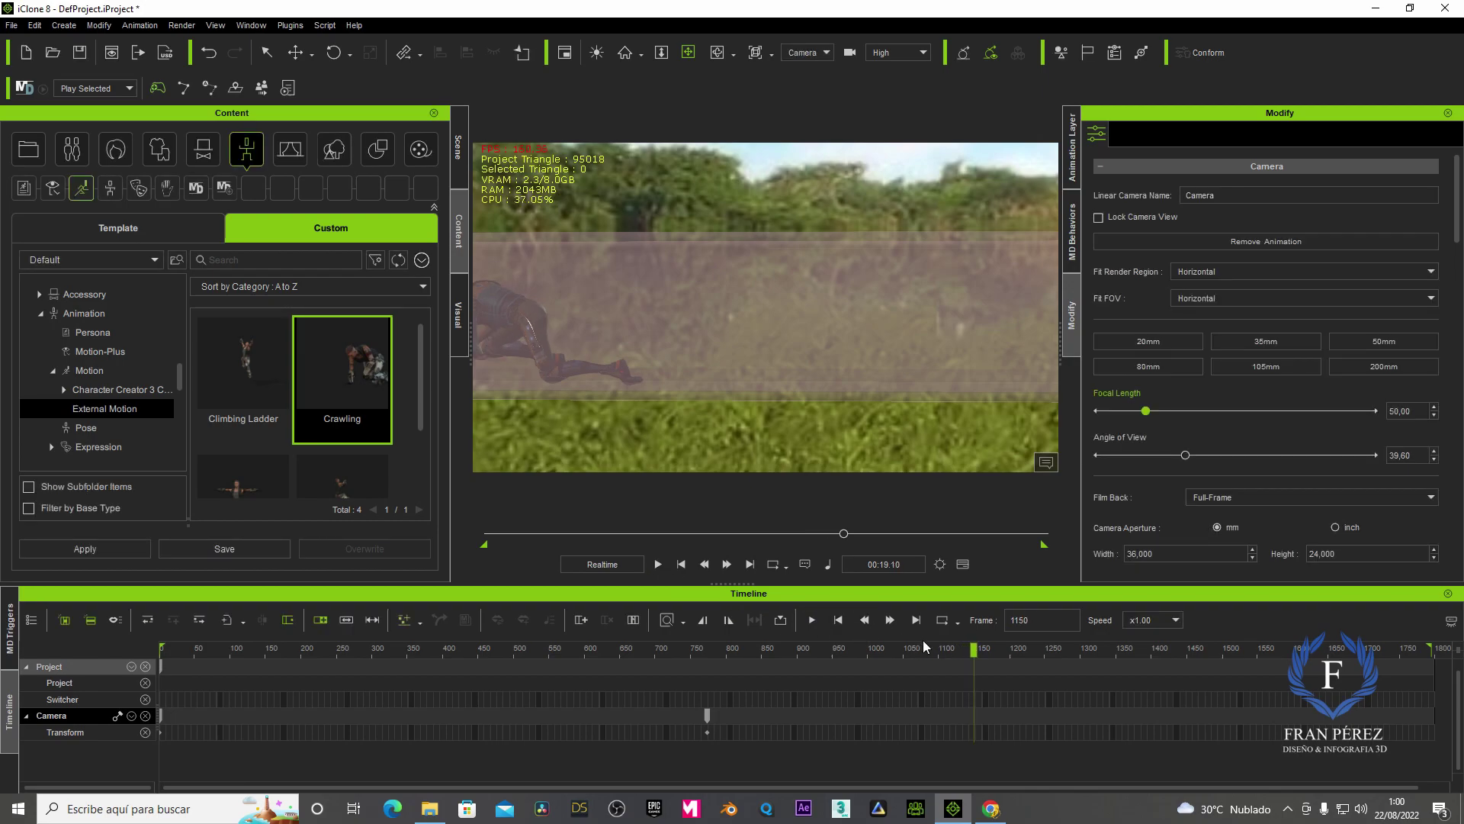
left_click_drag(671, 370, 877, 370)
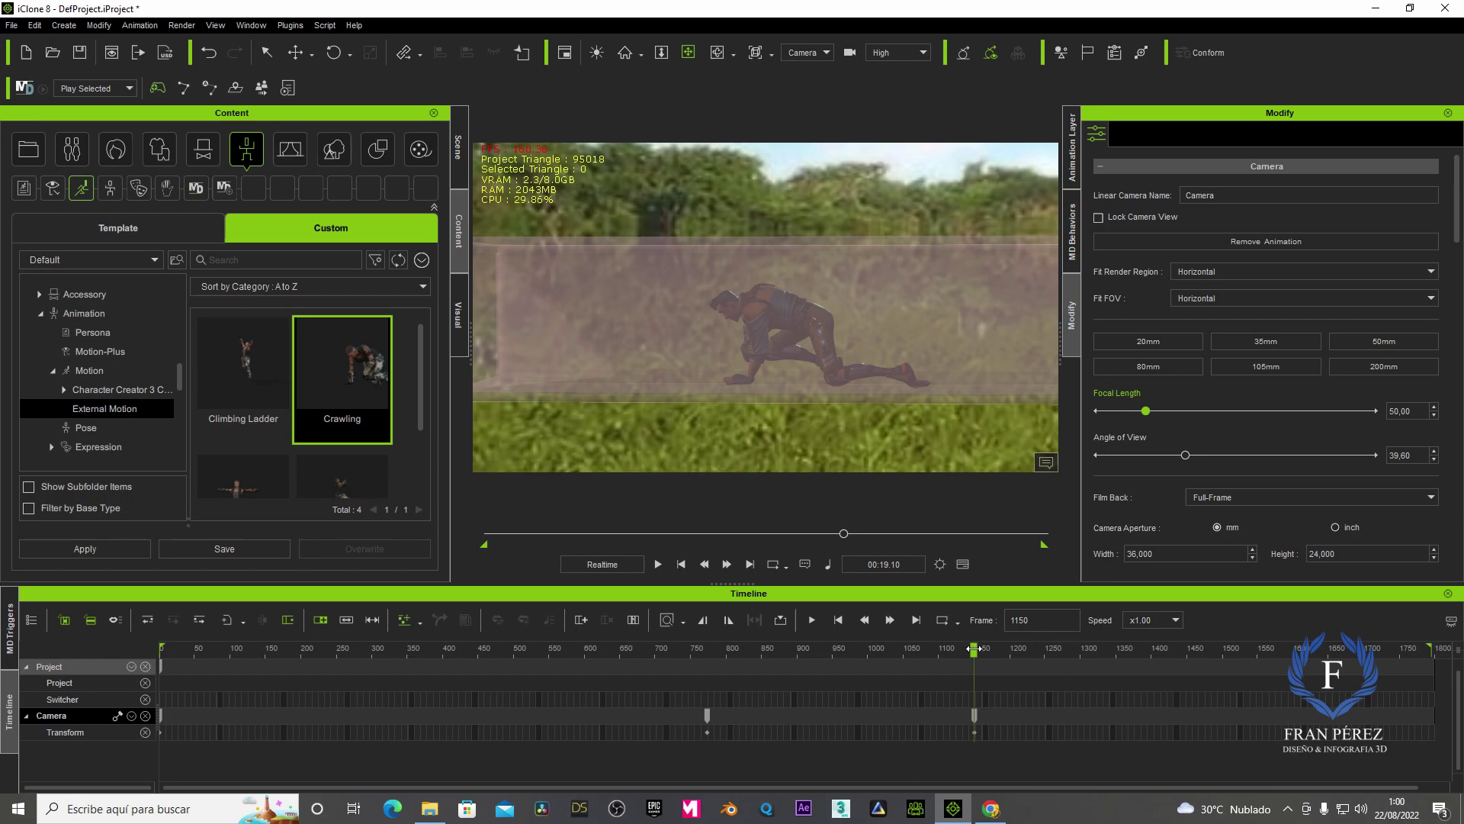
Replay the tracking shot from the start, rewind, and show the scene object list
left_click_drag(947, 649, 925, 648)
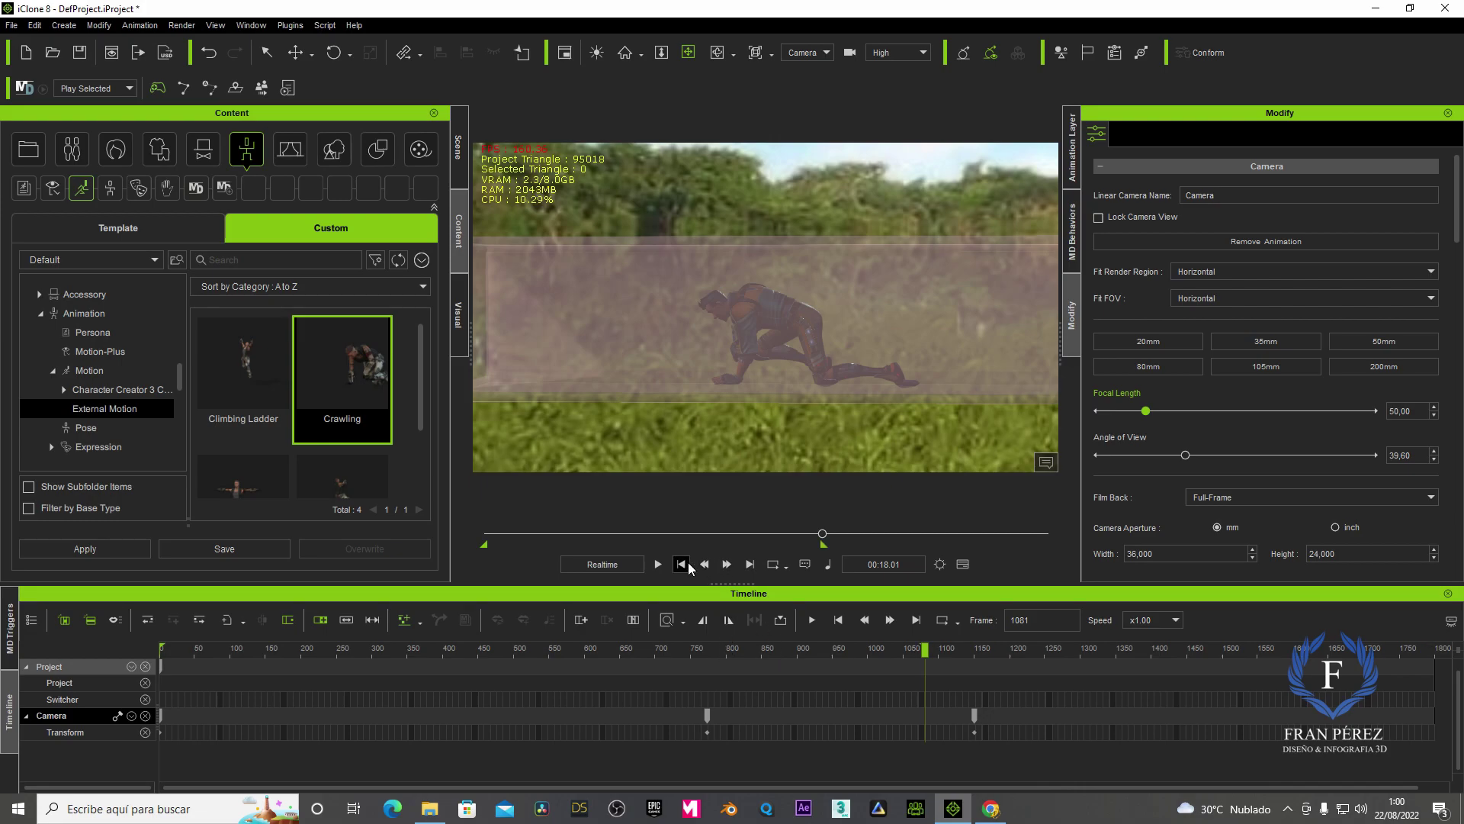
left_click(682, 565)
left_click(659, 565)
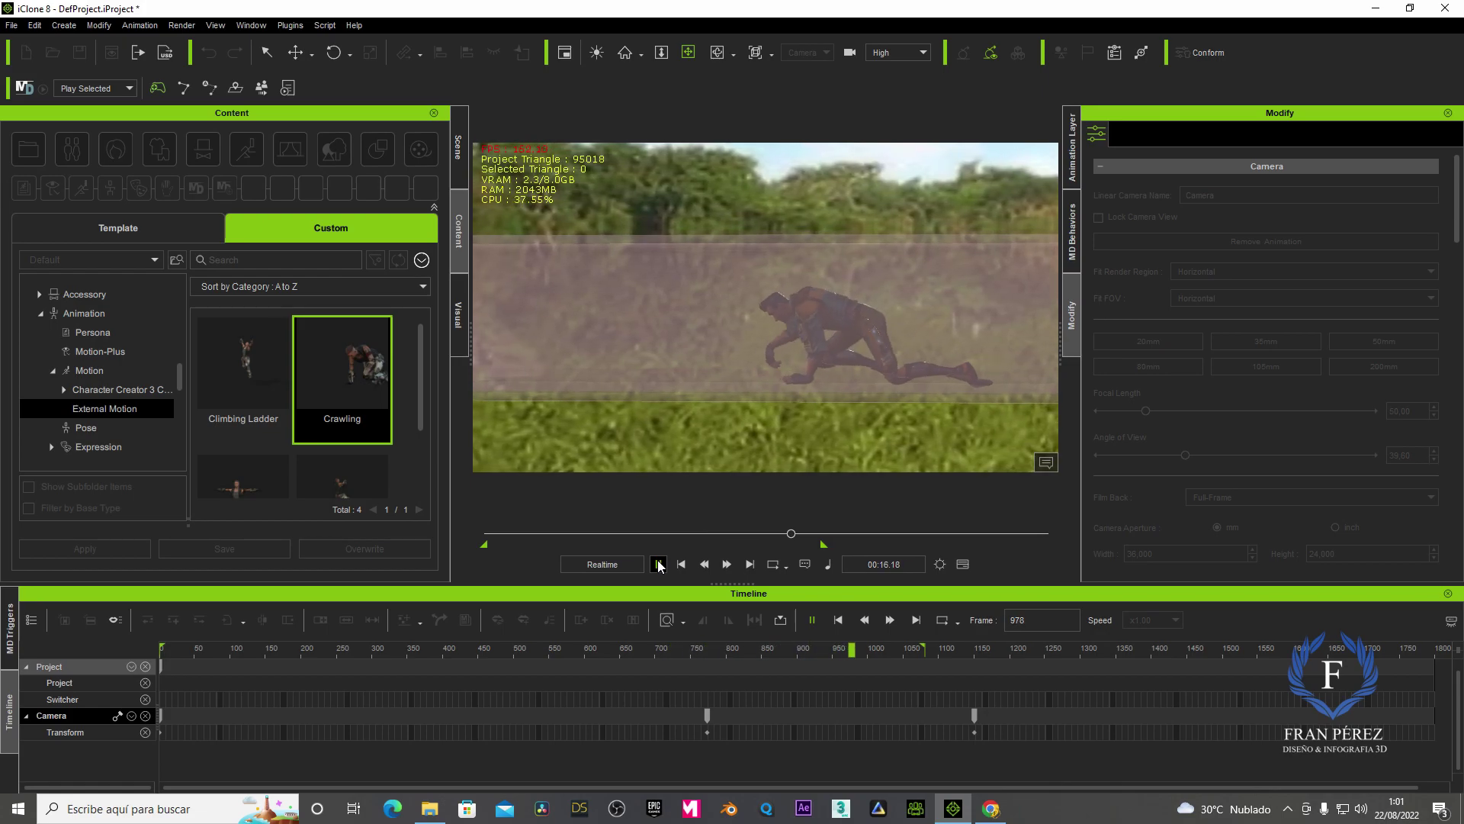
left_click(659, 565)
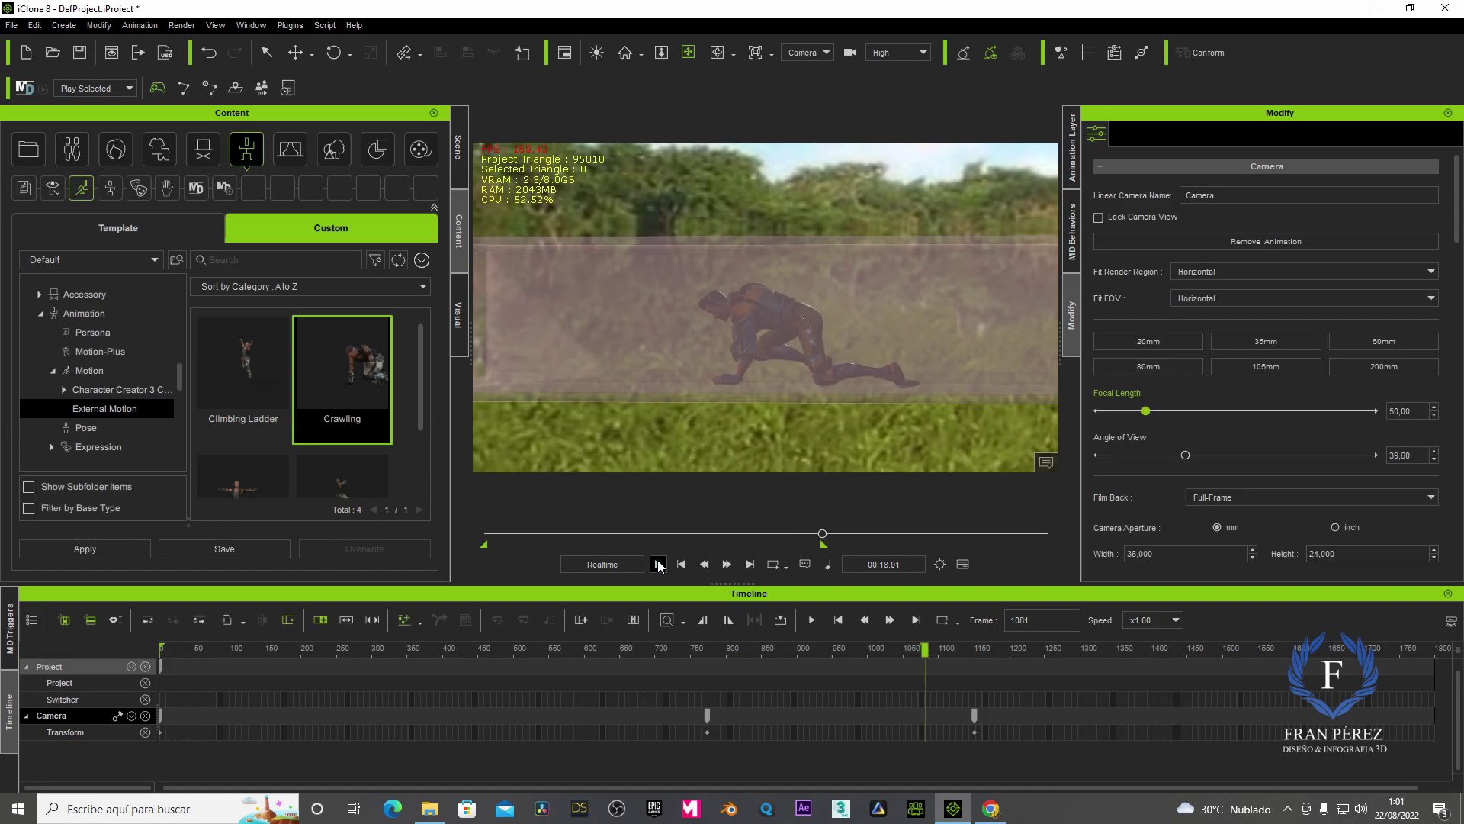
left_click(678, 565)
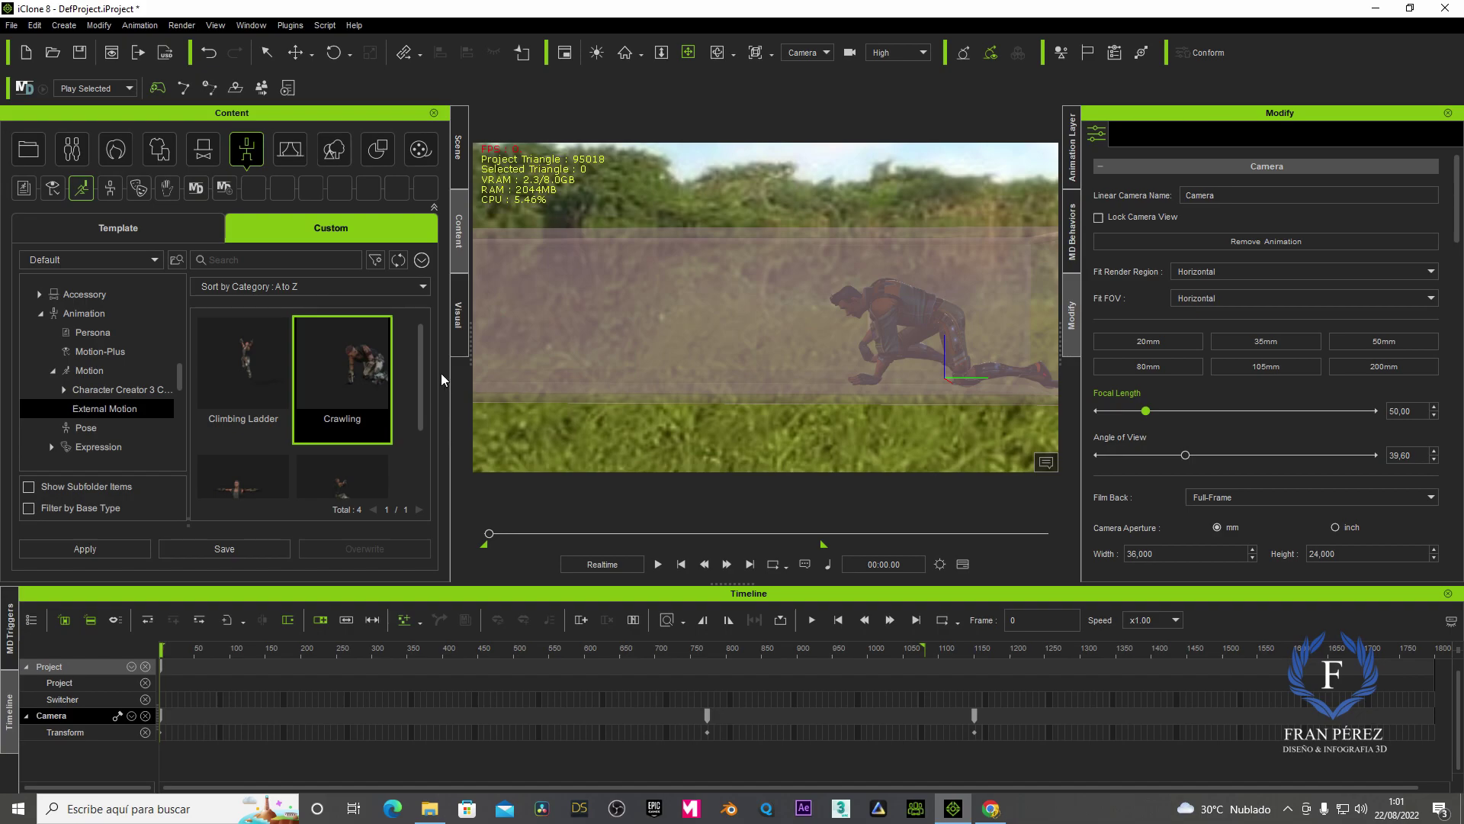
left_click(458, 146)
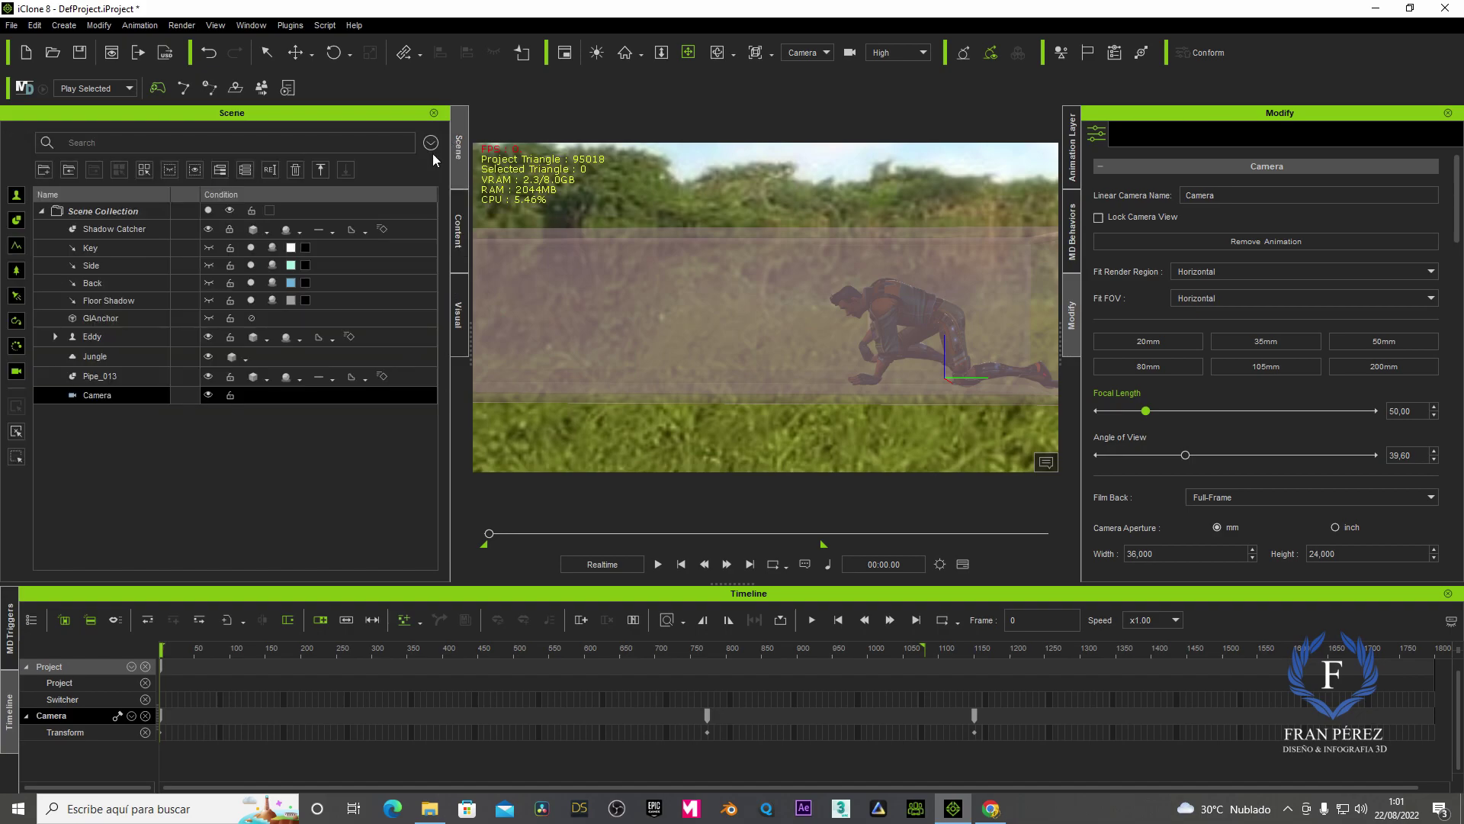
Collect all of Eddy's Crawling clips and apply Motion Correction with the Hands preset
left_click(102, 336)
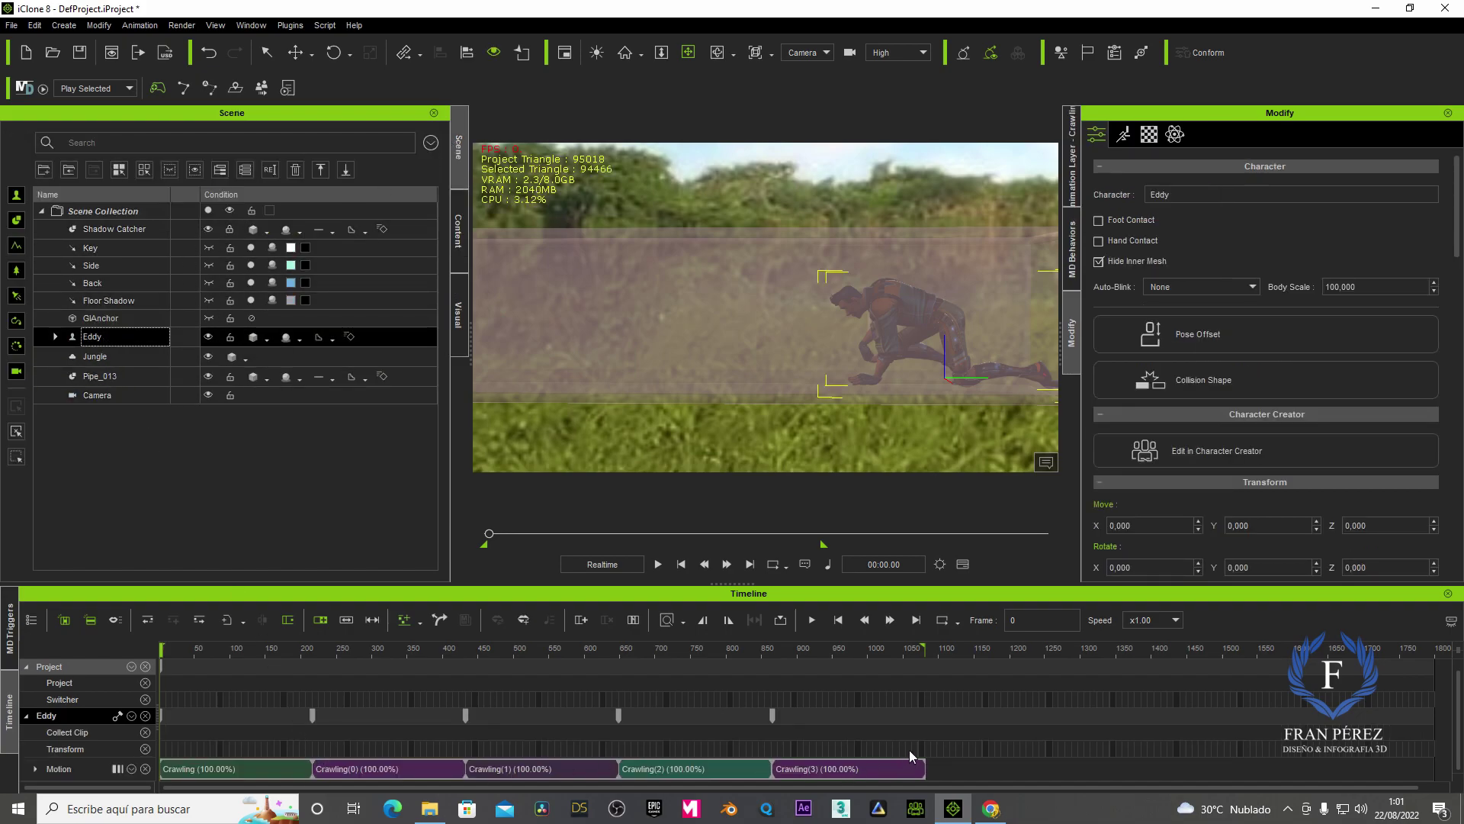
left_click_drag(926, 734, 528, 736)
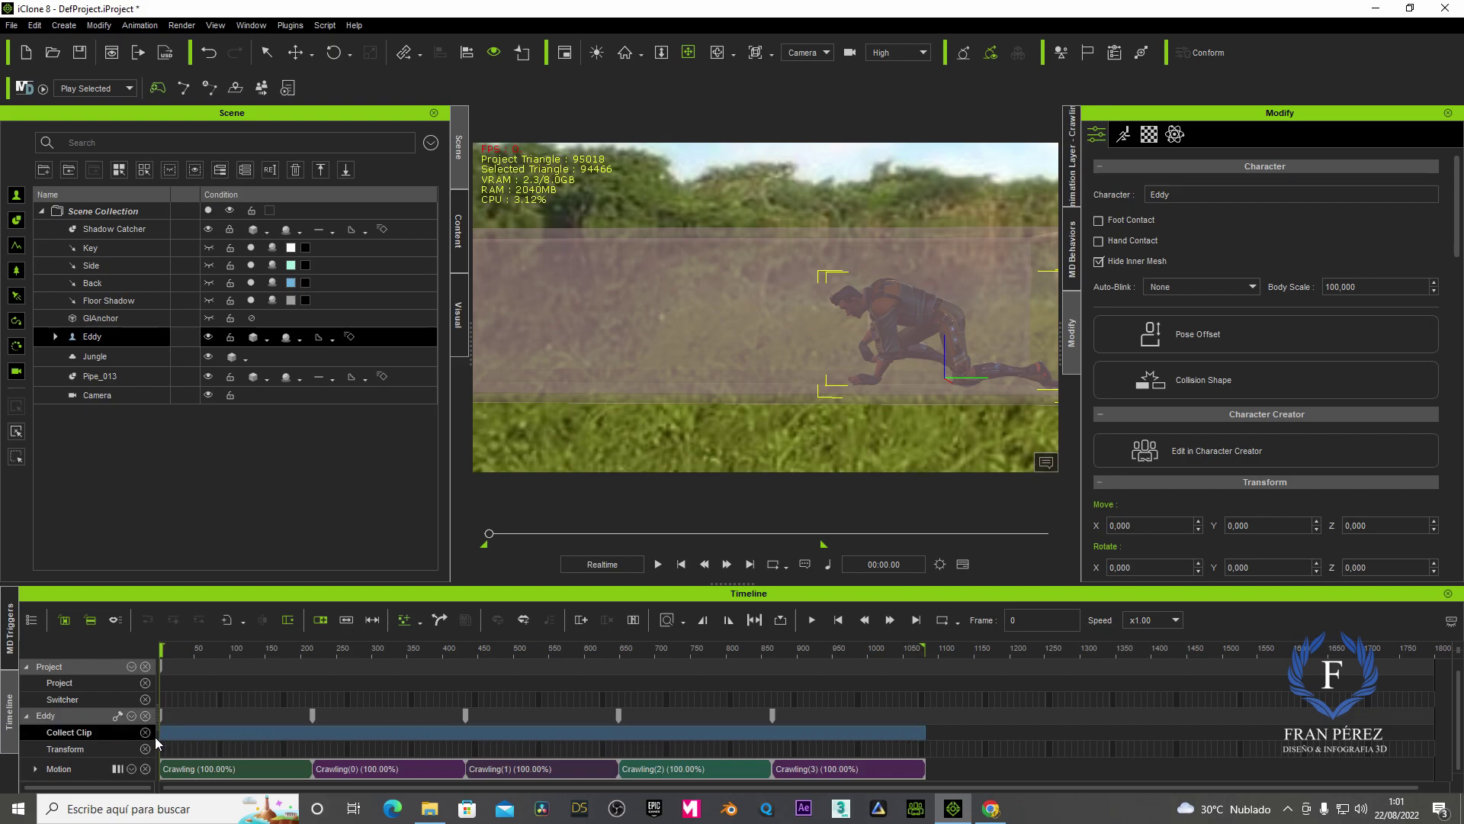
right_click(421, 732)
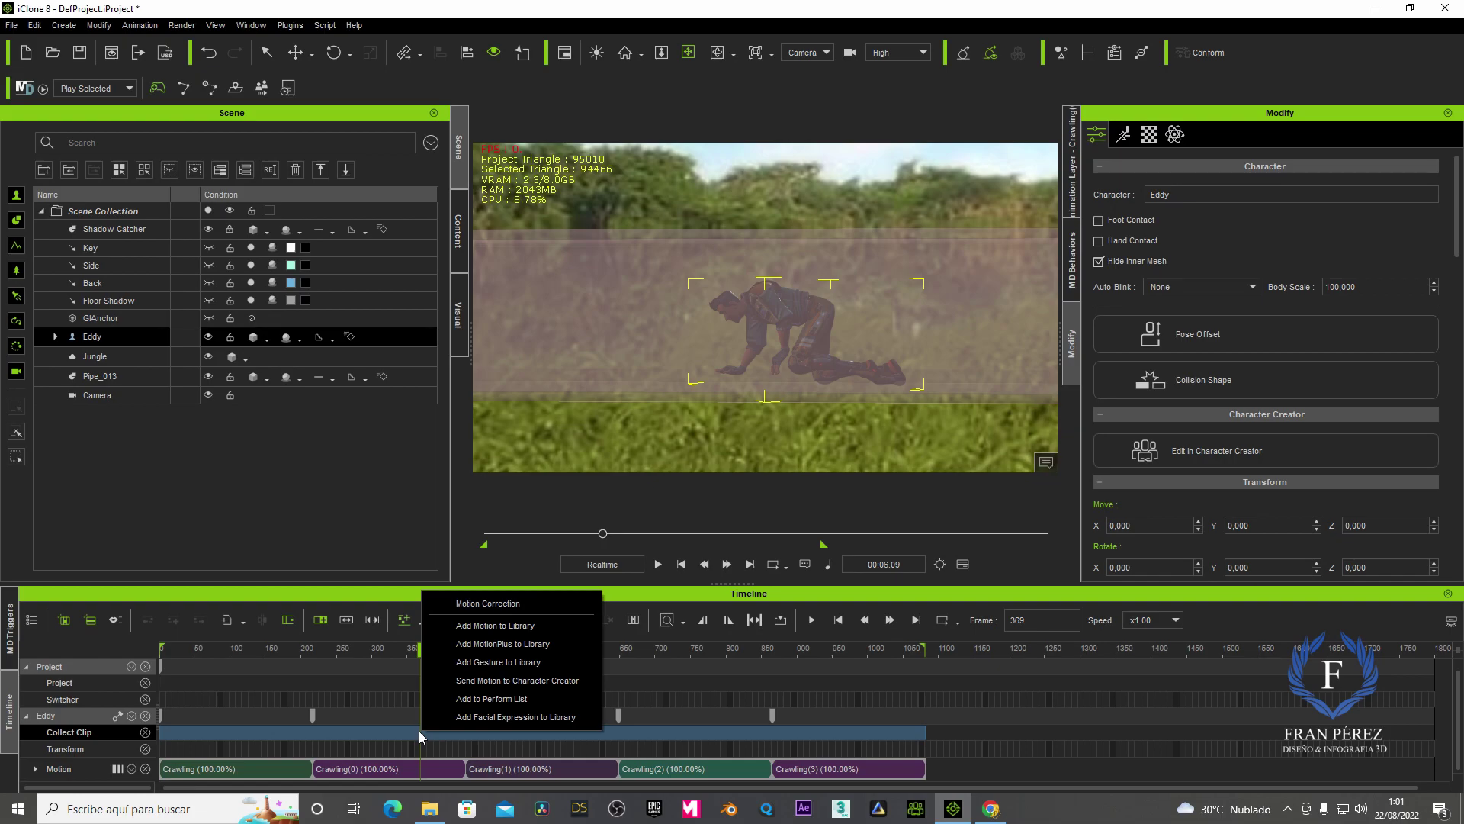
left_click(510, 605)
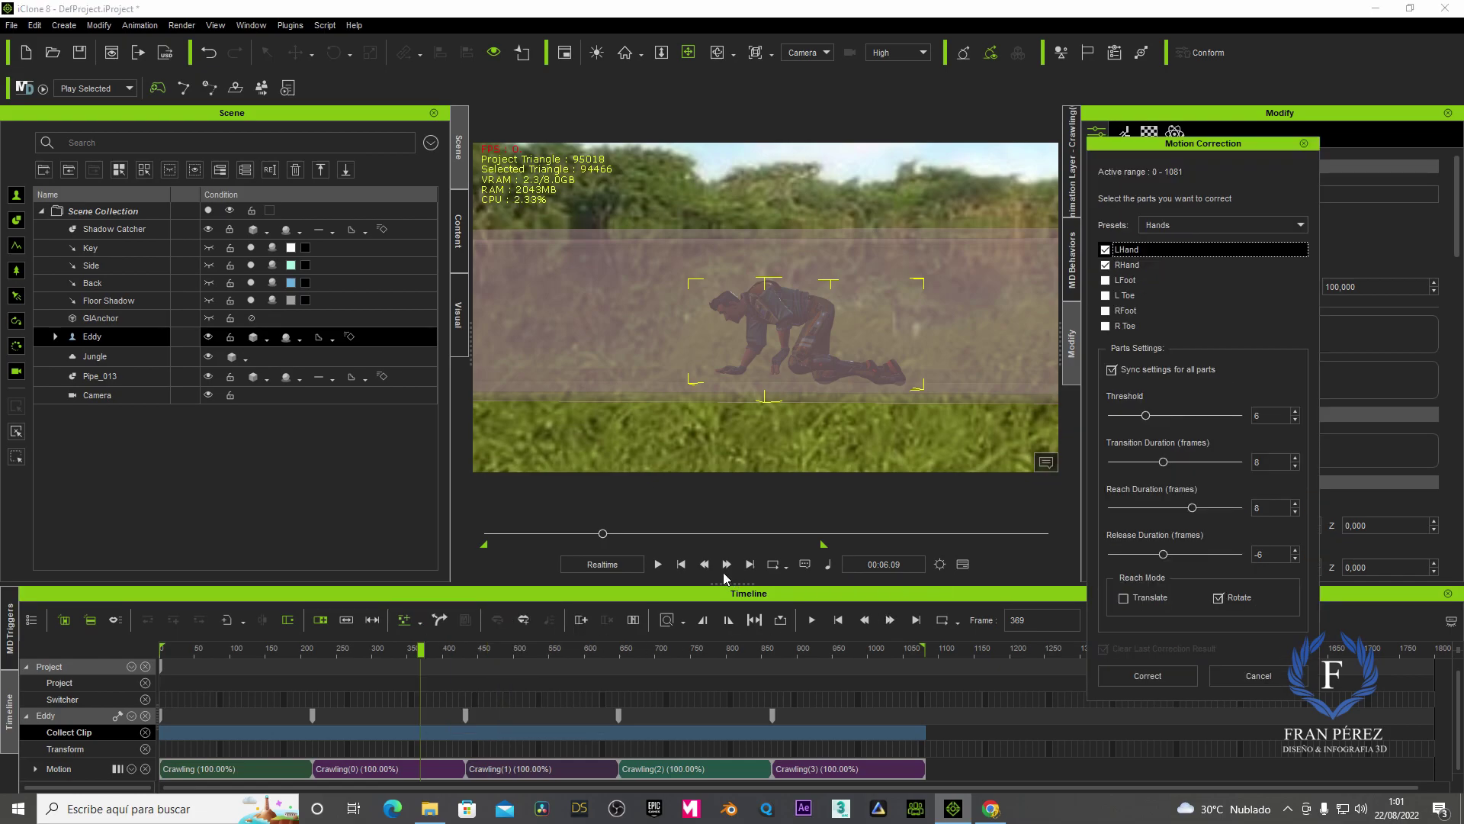
left_click(678, 565)
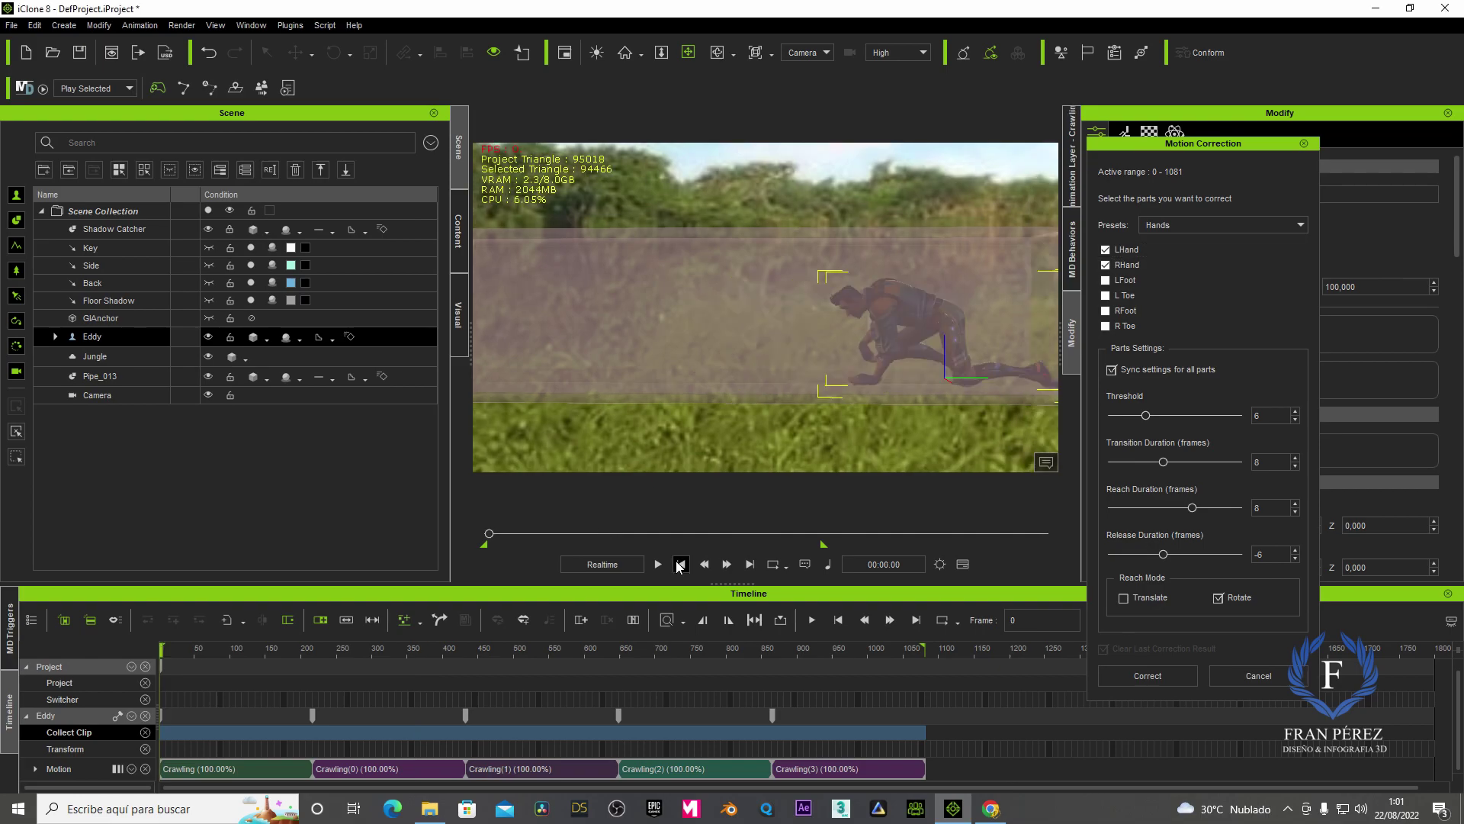
left_click(1302, 223)
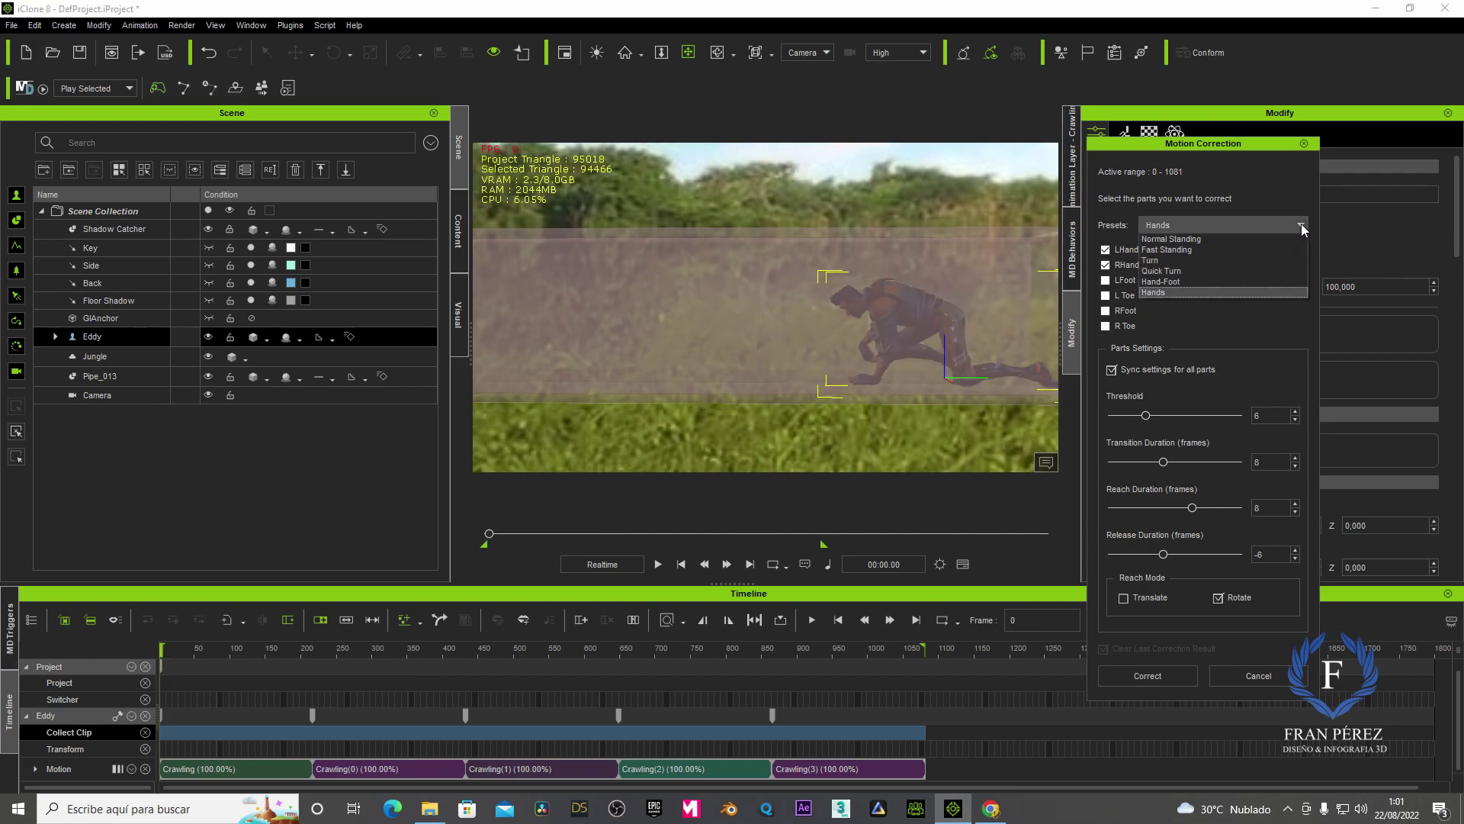
left_click(1151, 290)
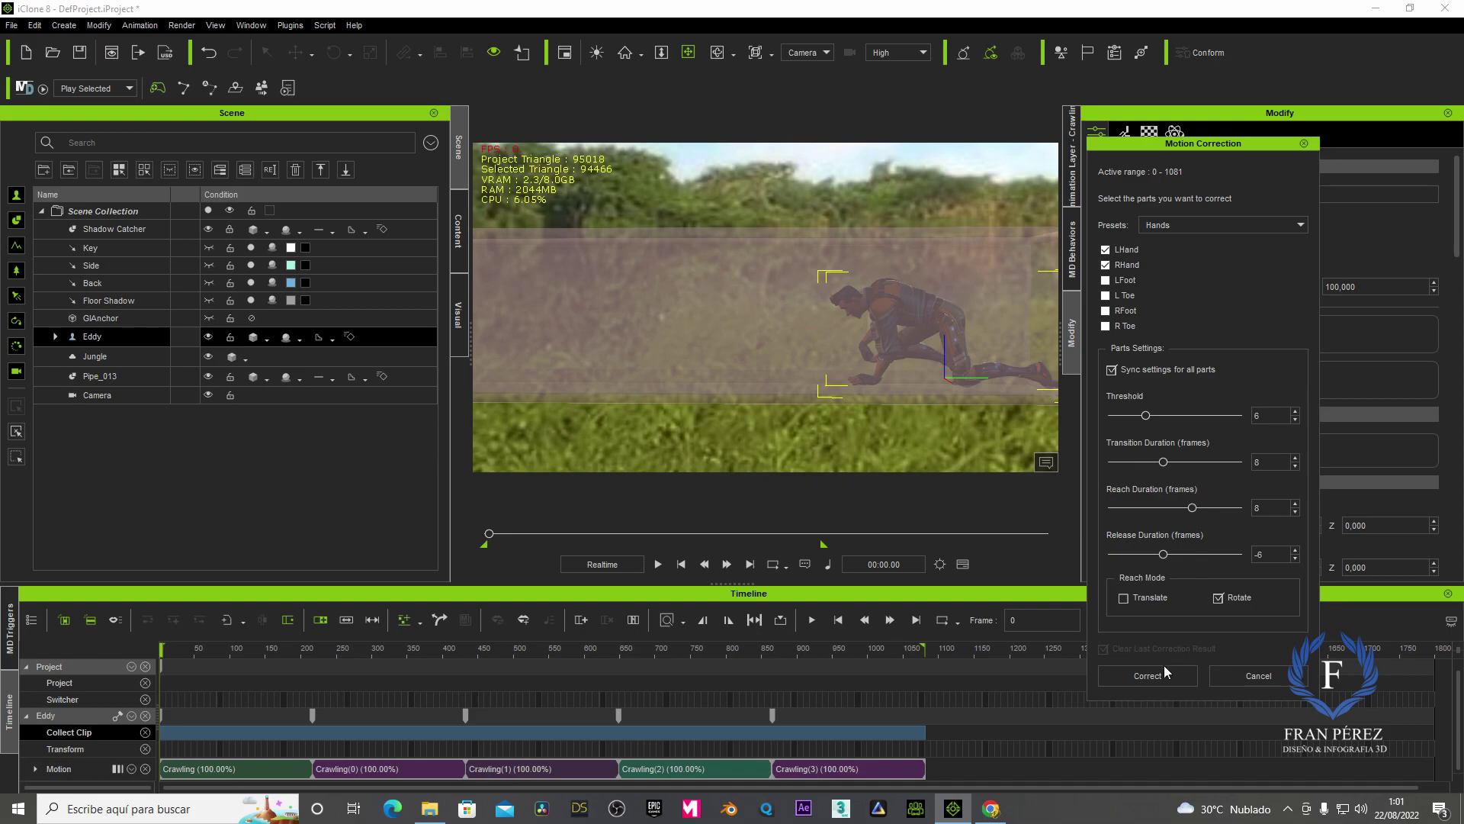
left_click(1150, 682)
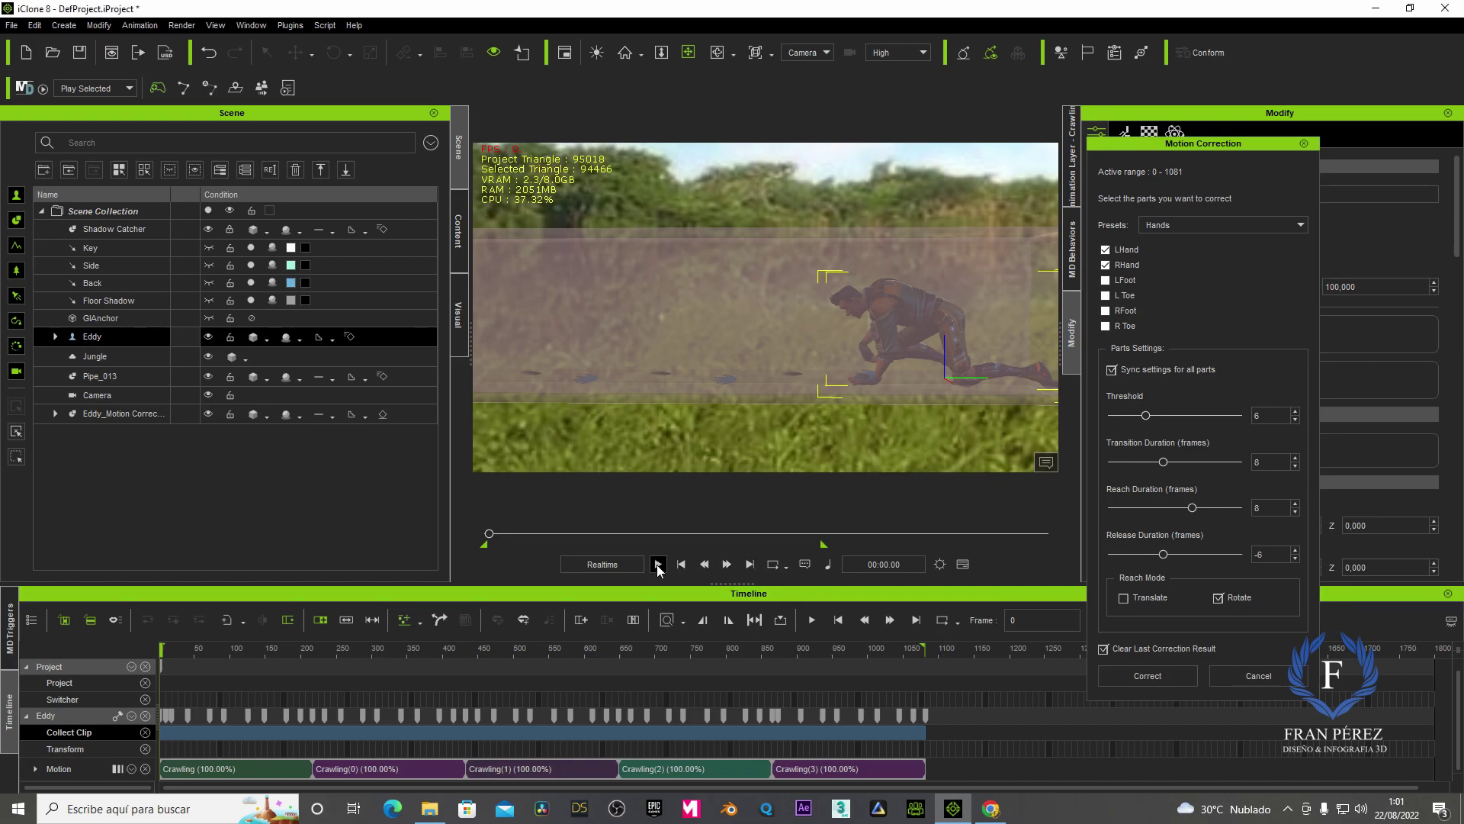
Review the corrected crawl in the Preview camera, rewind to frame 0, and expand L_Hand markers
left_click(658, 565)
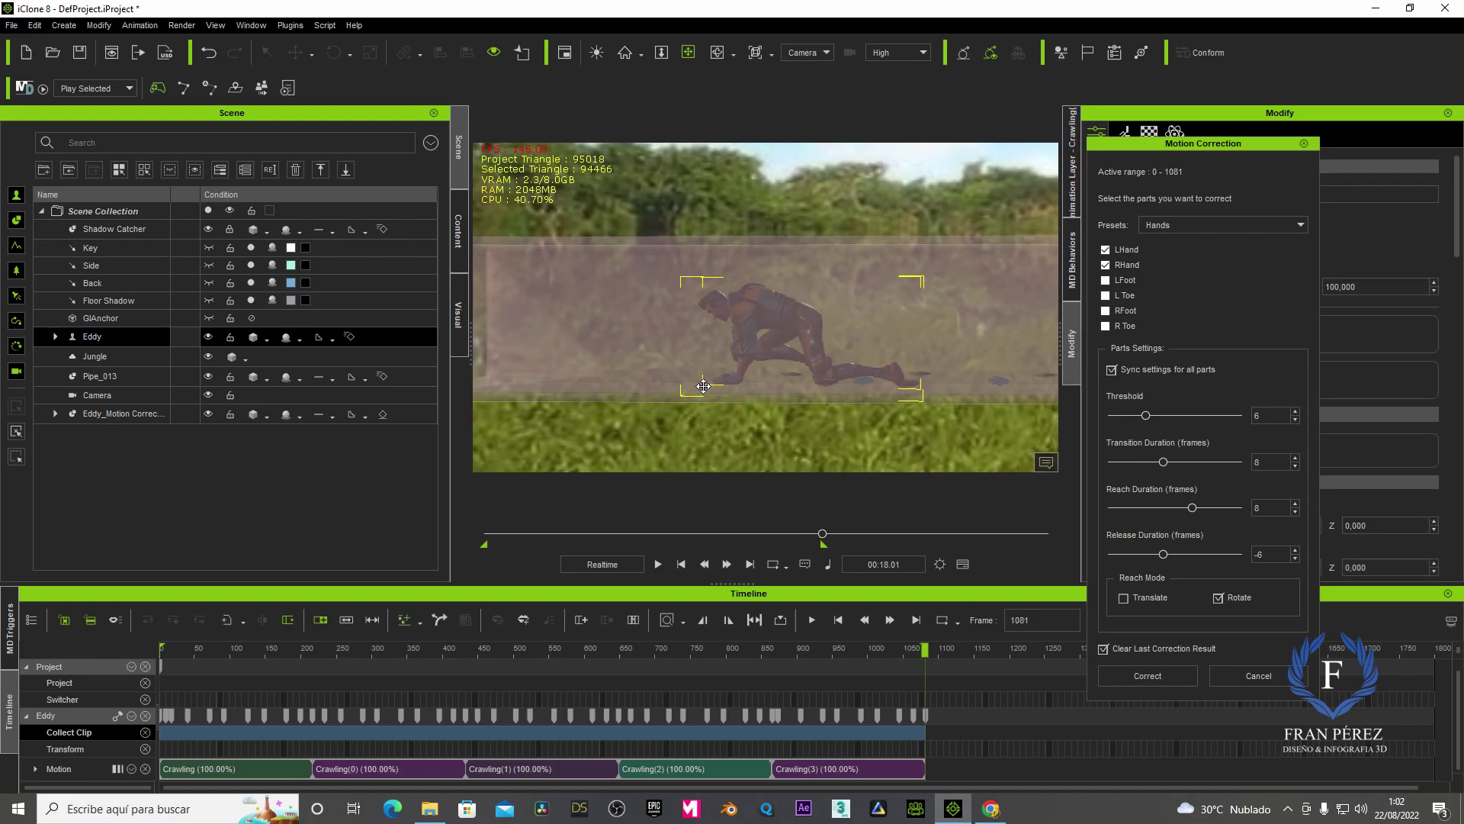
left_click(826, 54)
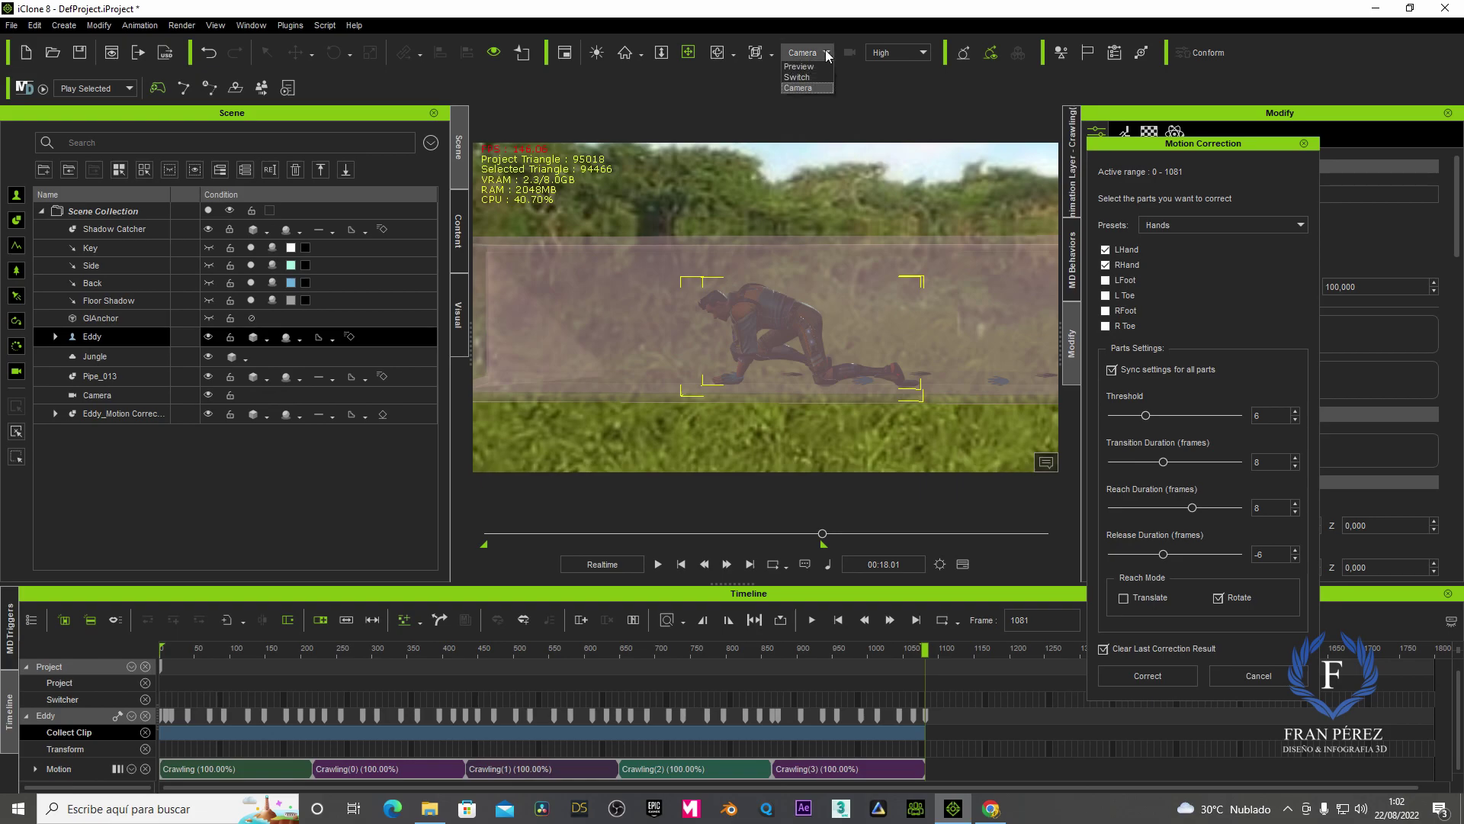
left_click(811, 66)
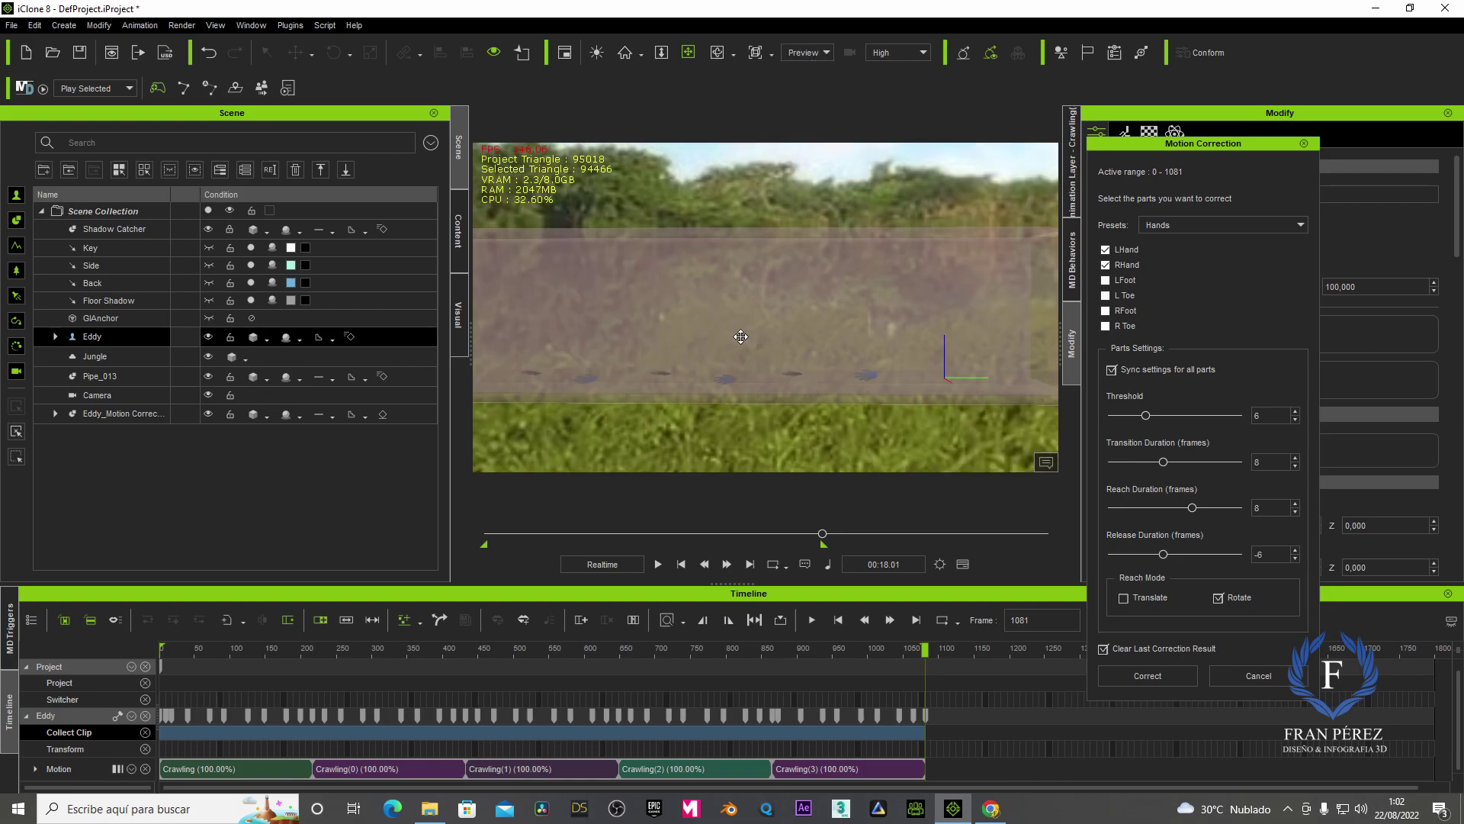
left_click(682, 564)
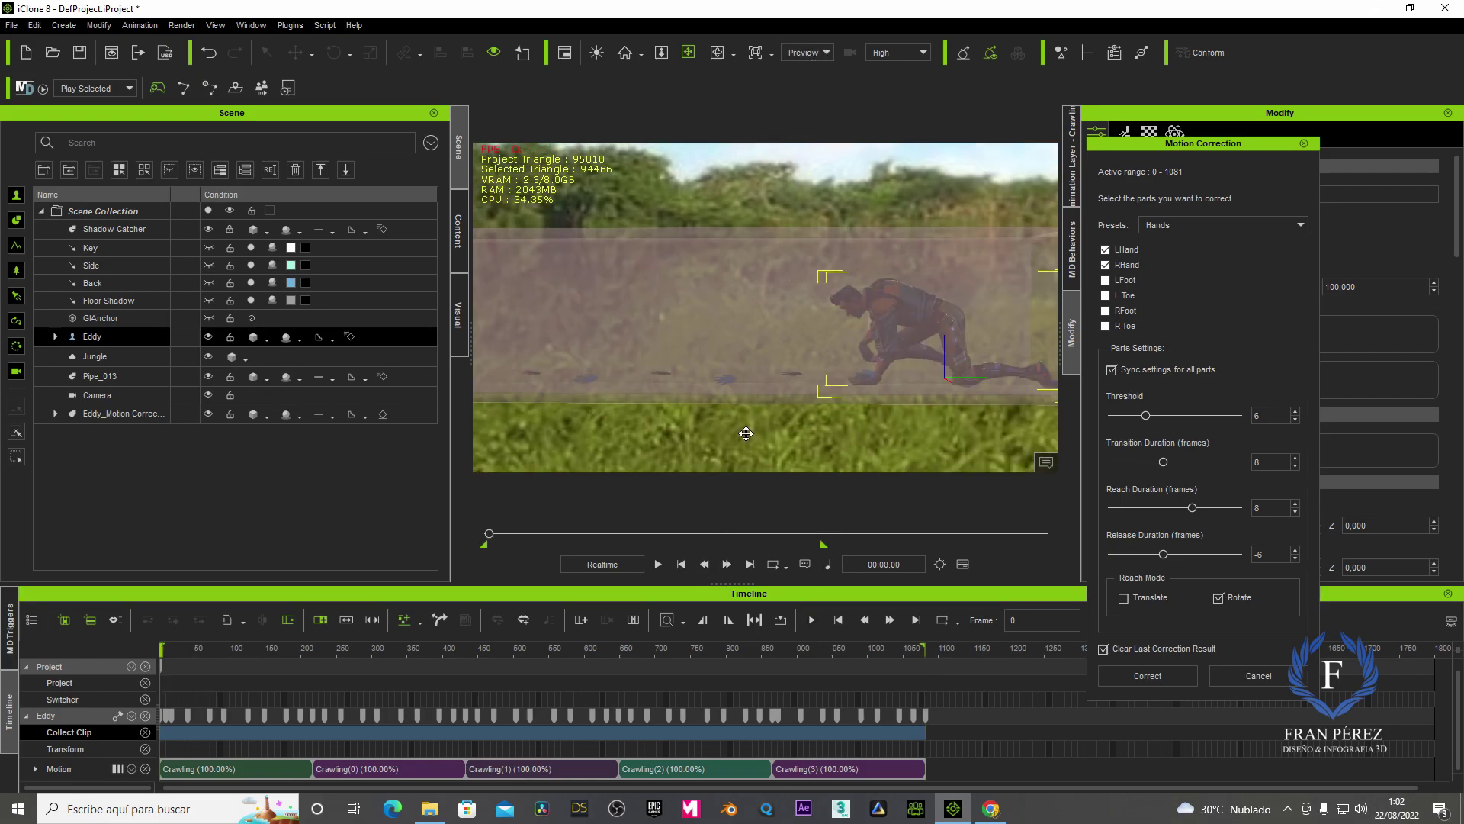
mouse_move(698, 367)
right_mouse_down()
mouse_move(1012, 375)
mouse_move(934, 373)
right_mouse_up()
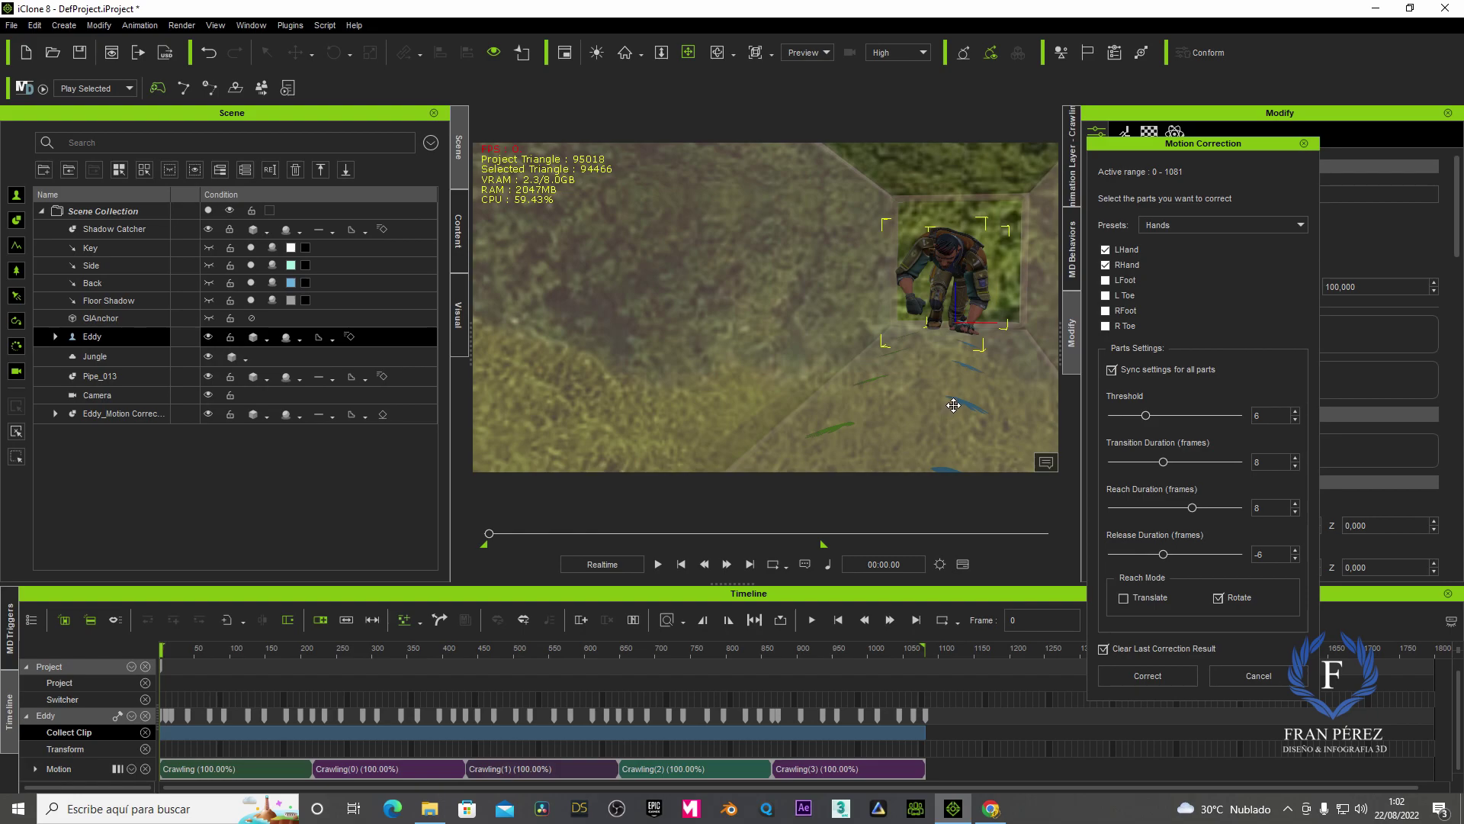
left_click(55, 414)
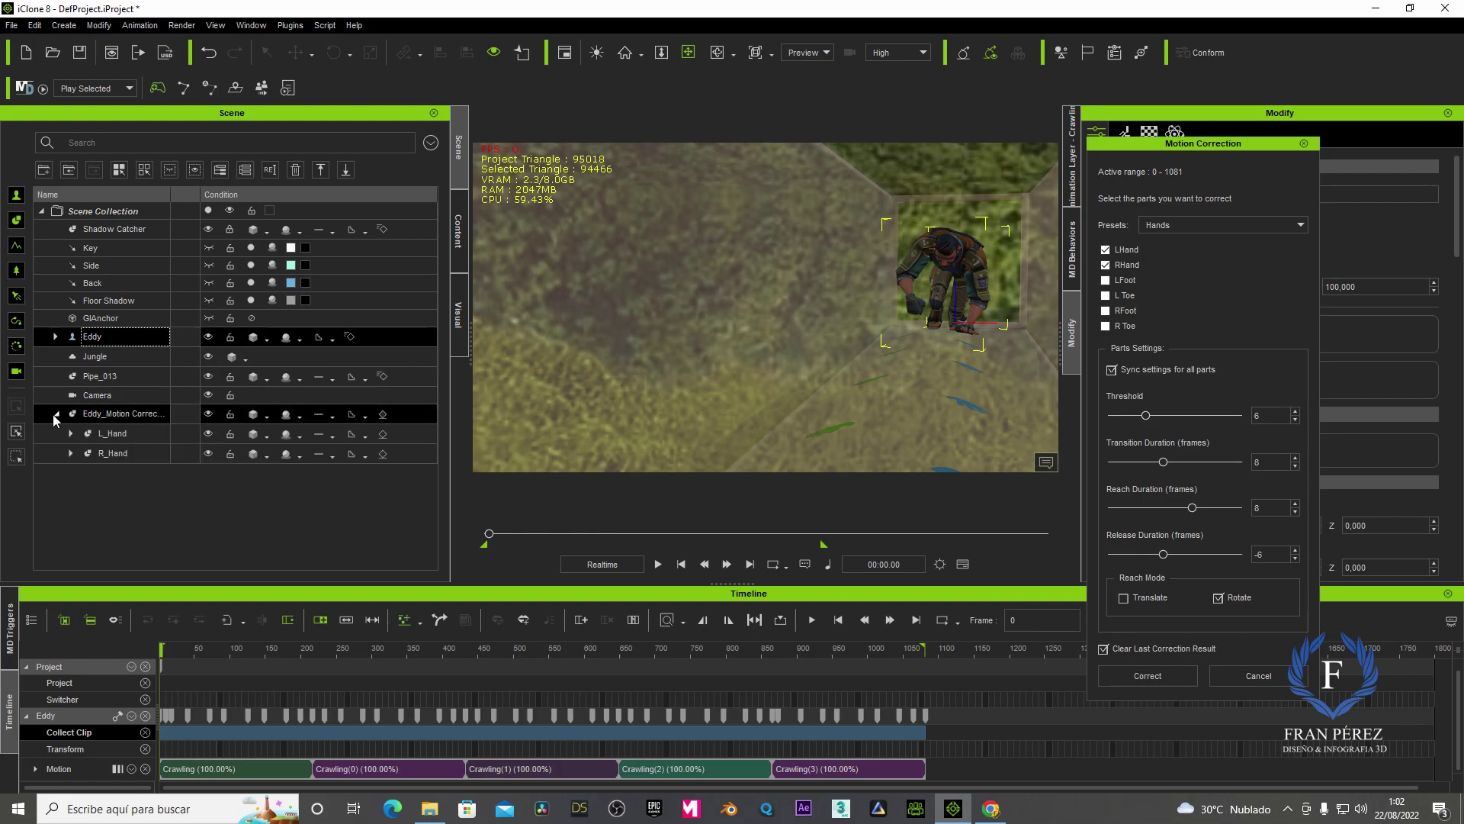
Select the 287_L_Hand contact marker and raise it along Z
left_click(71, 433)
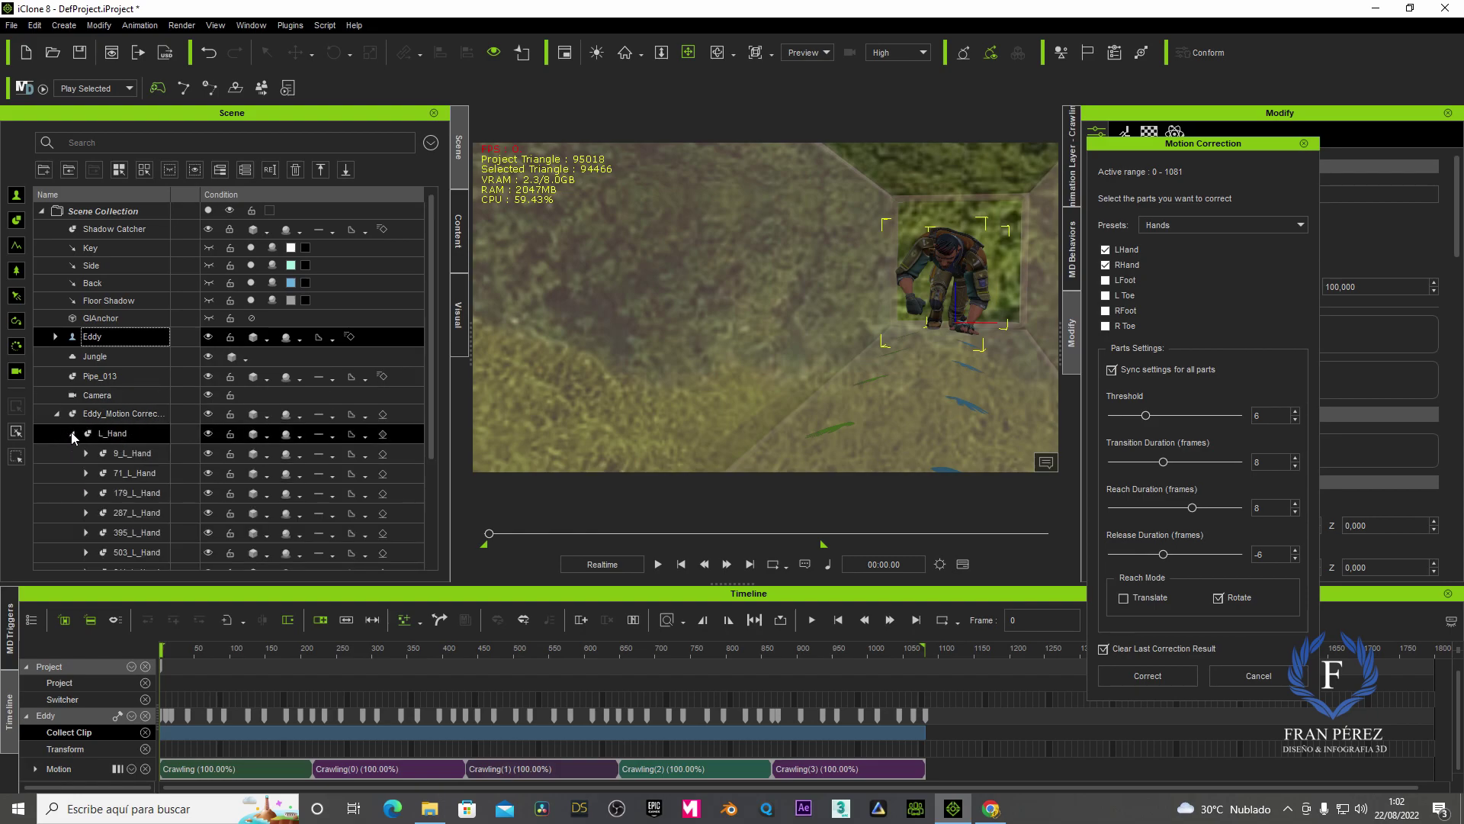
left_click(123, 454)
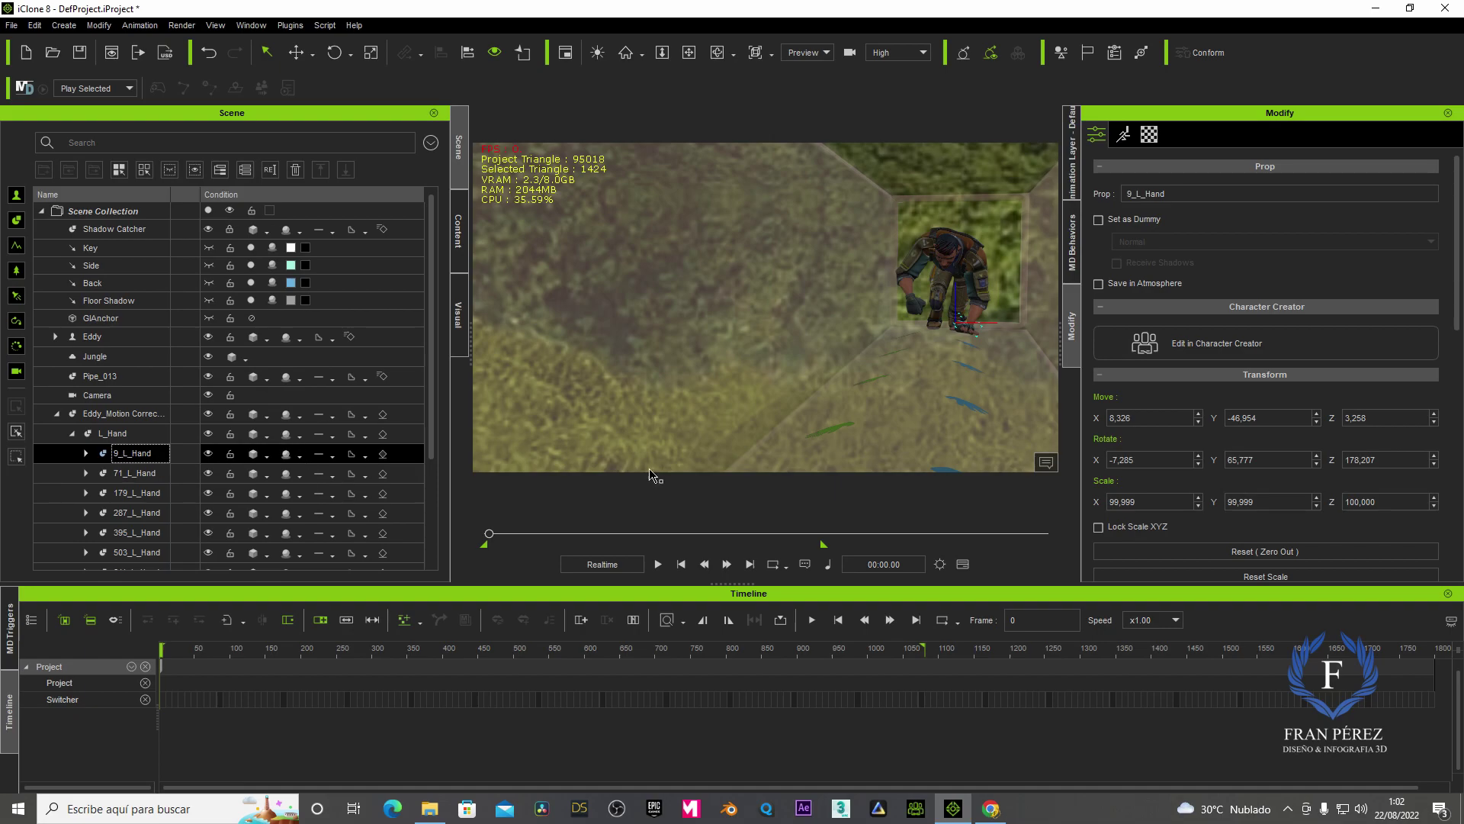
left_click(135, 473)
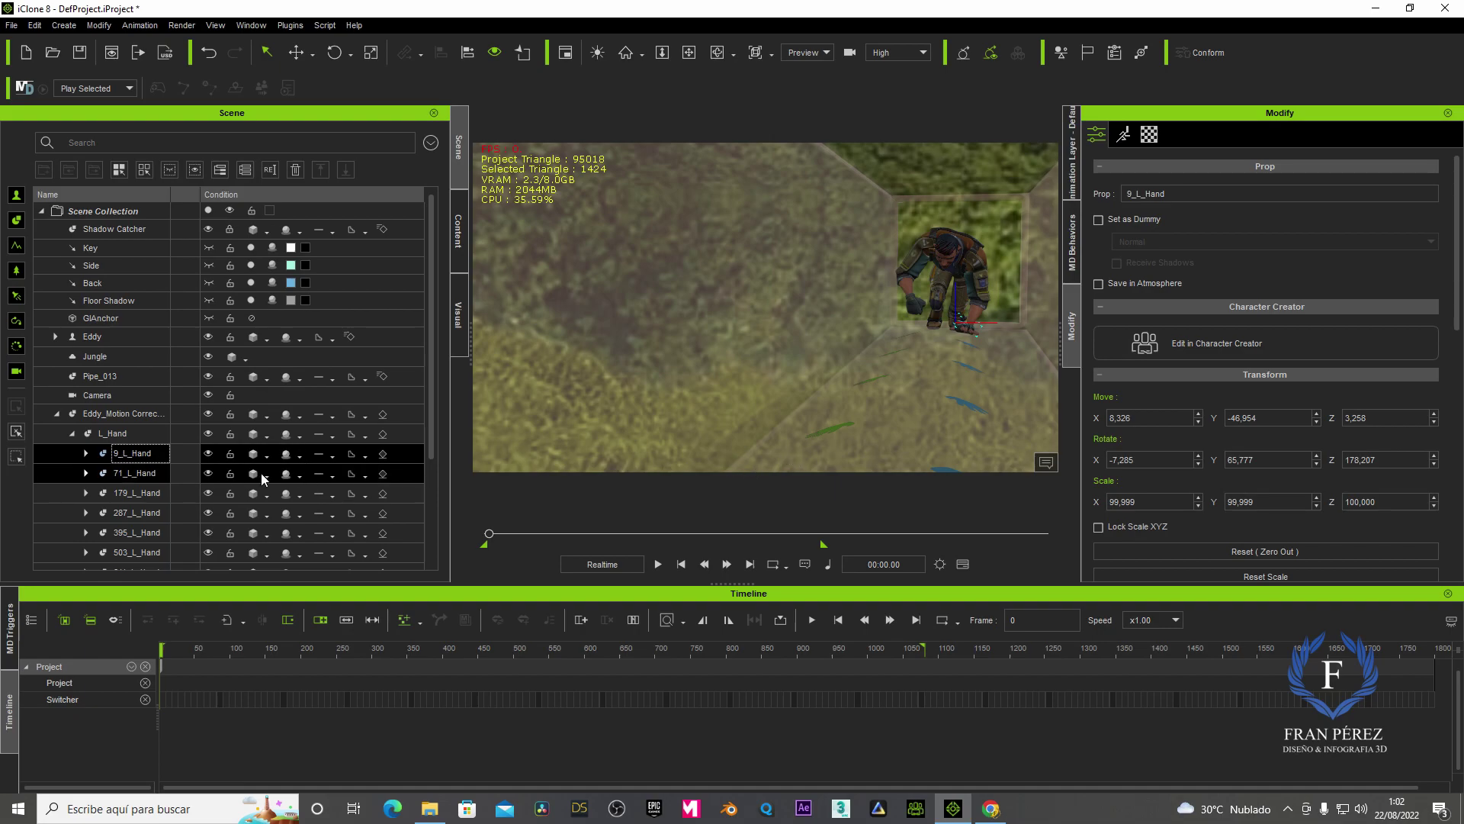
left_click(141, 513)
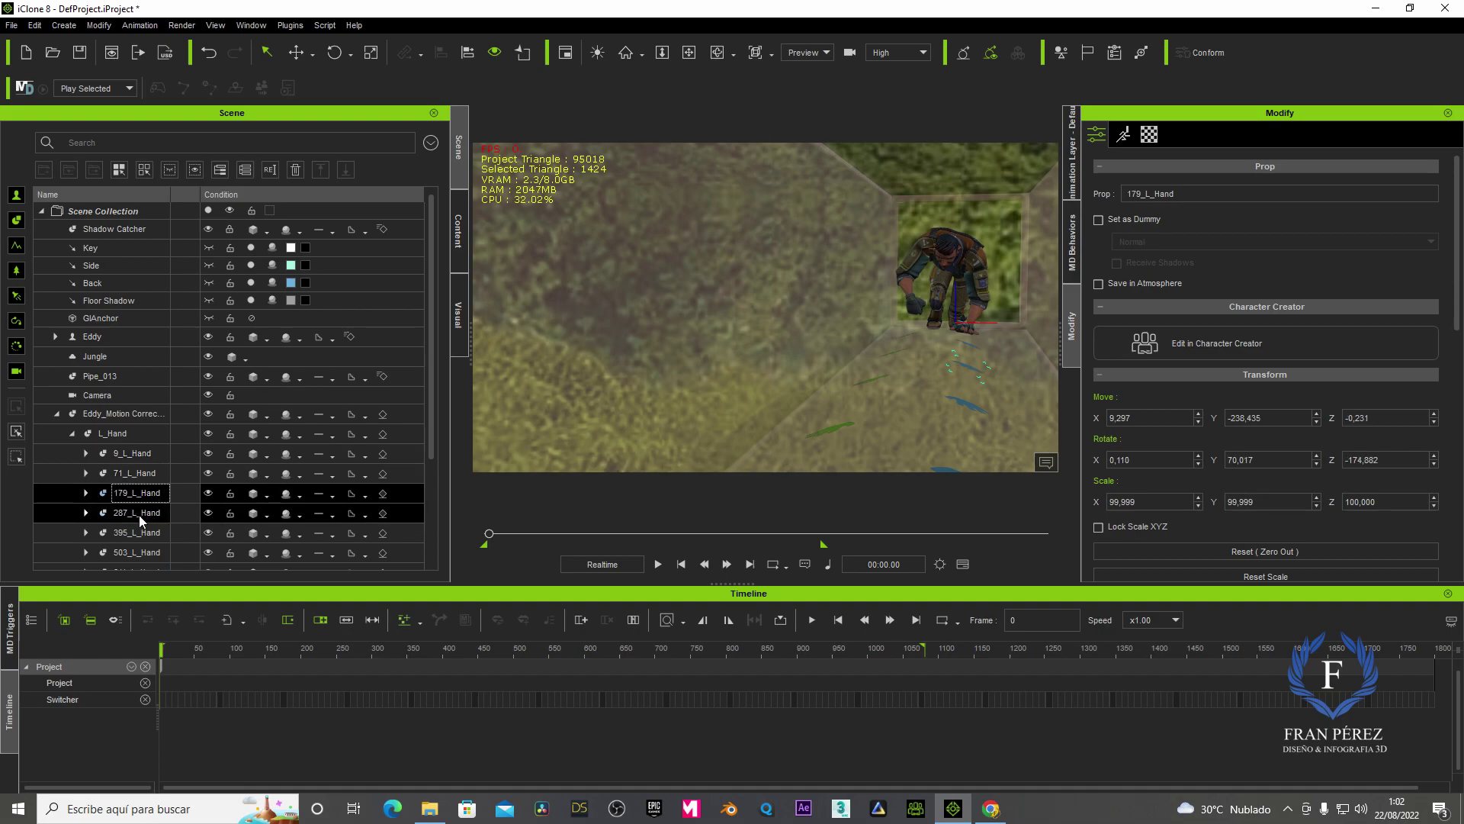
left_click(297, 53)
left_click_drag(966, 336, 968, 293)
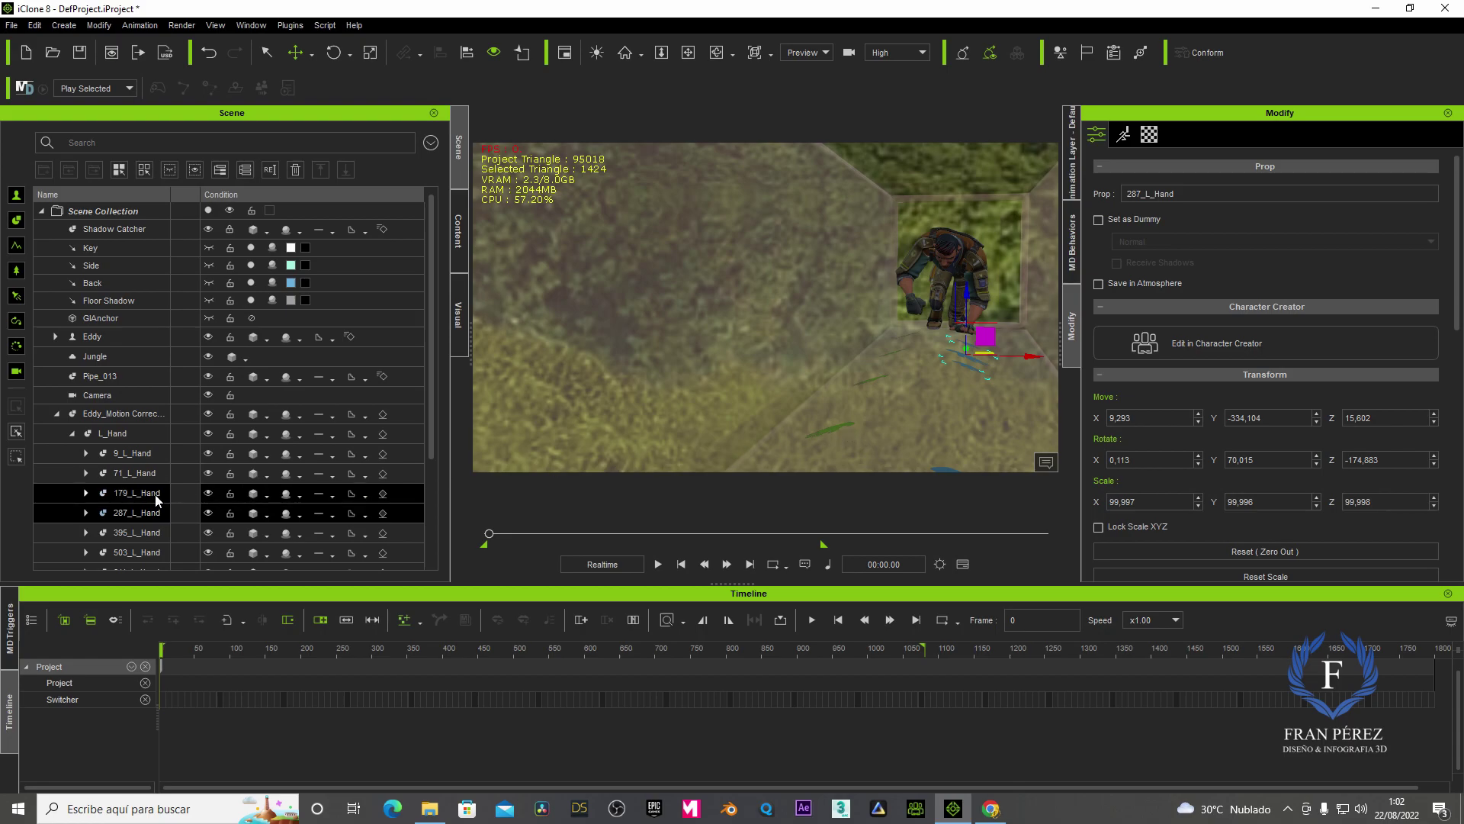
Raise the 341_R_Hand contact marker along Z and play the crawl to check
scroll(102, 469, "down", 2)
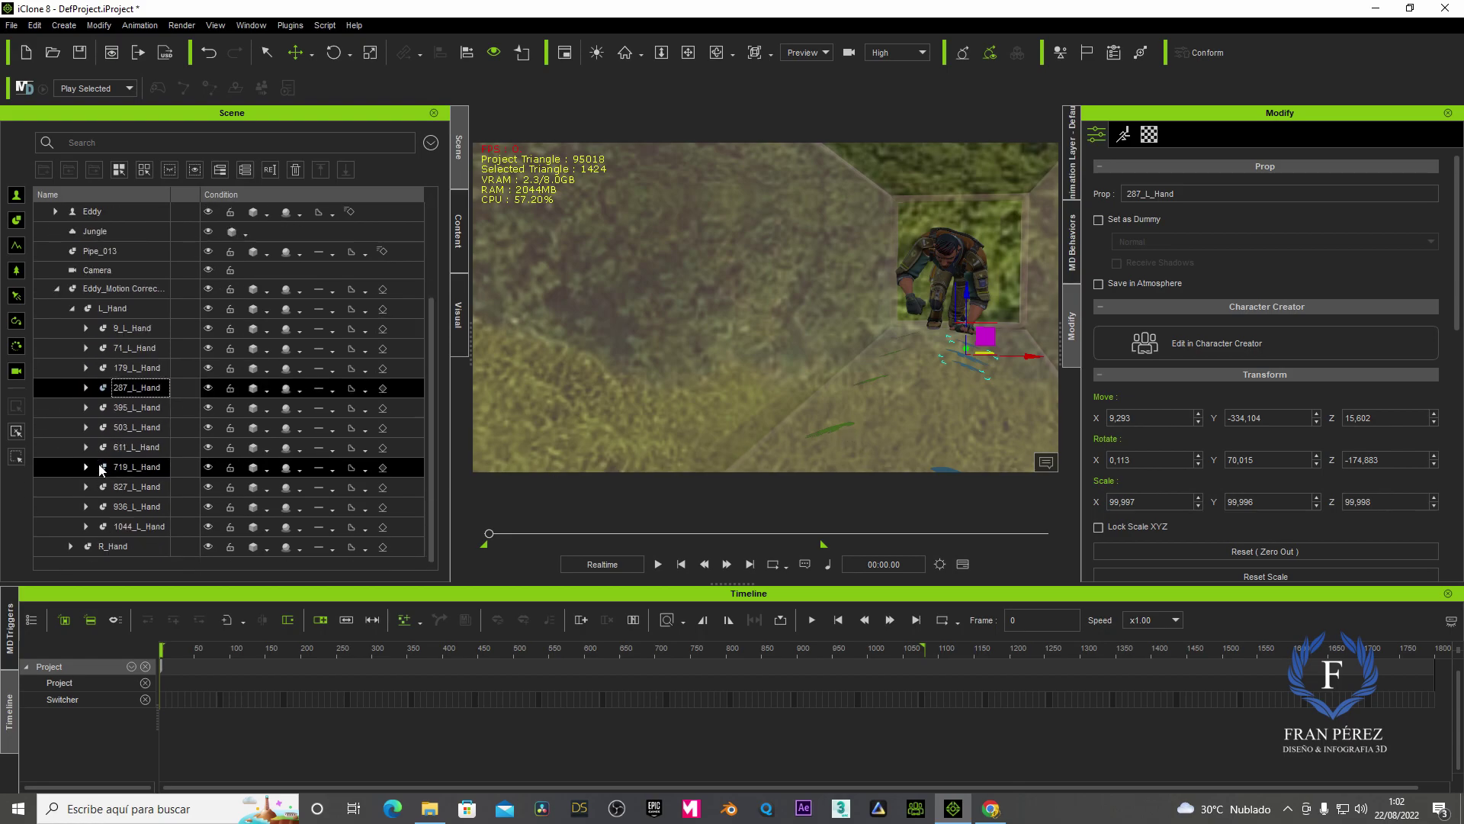
left_click(71, 546)
scroll(131, 519, "down", 3)
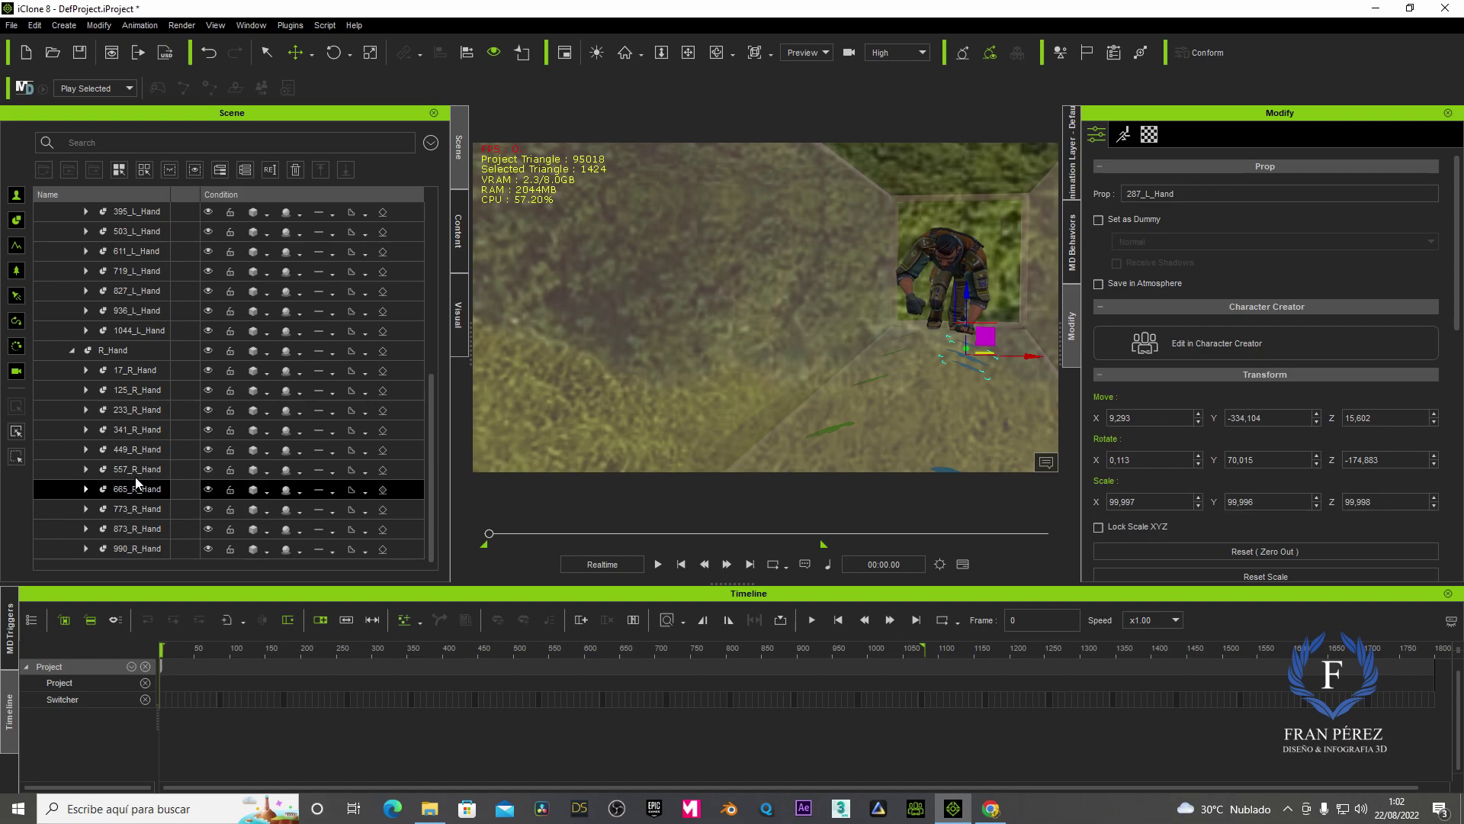
left_click(133, 433)
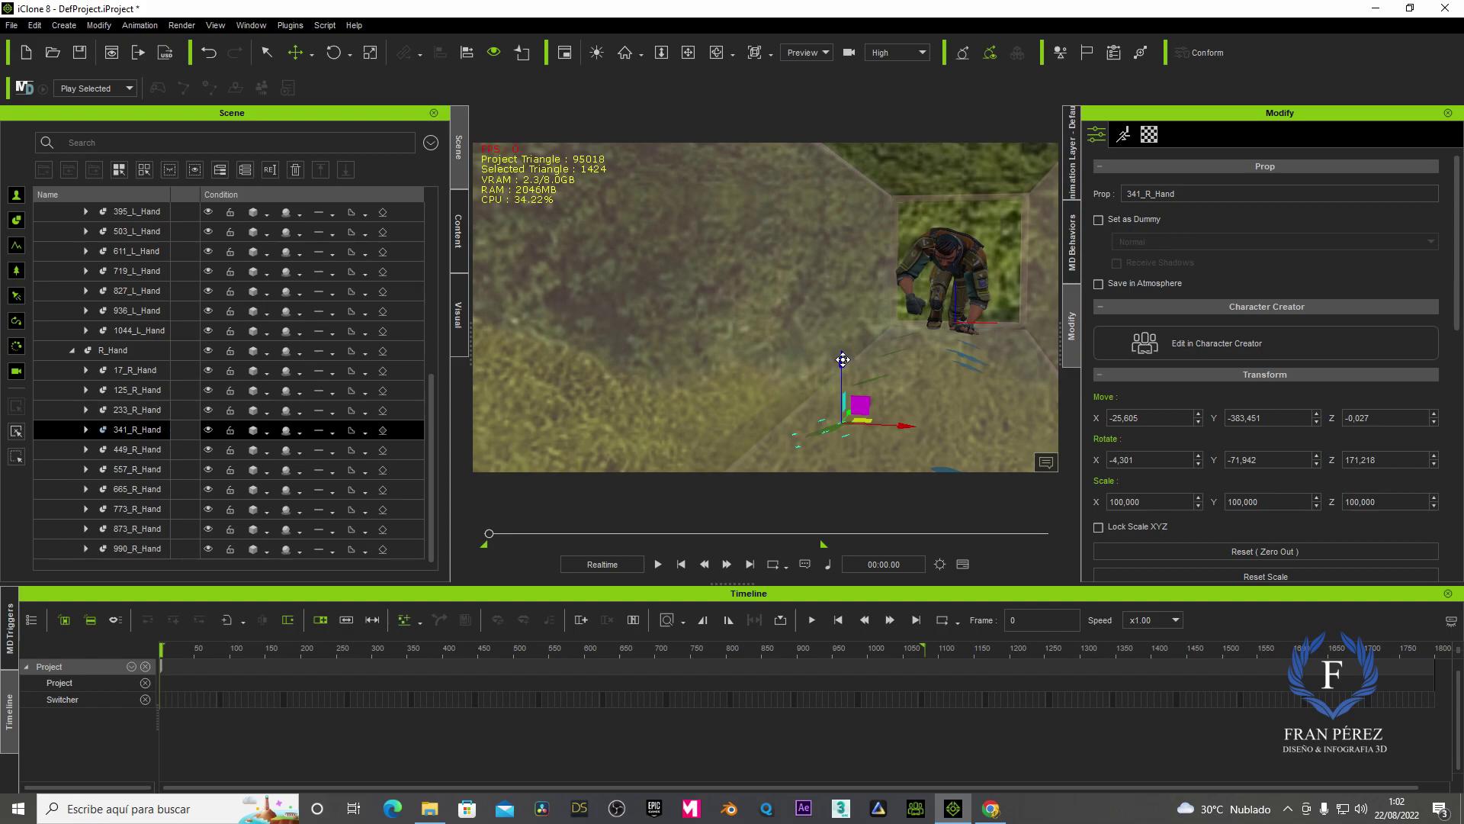
left_click_drag(843, 359, 839, 328)
left_click(658, 564)
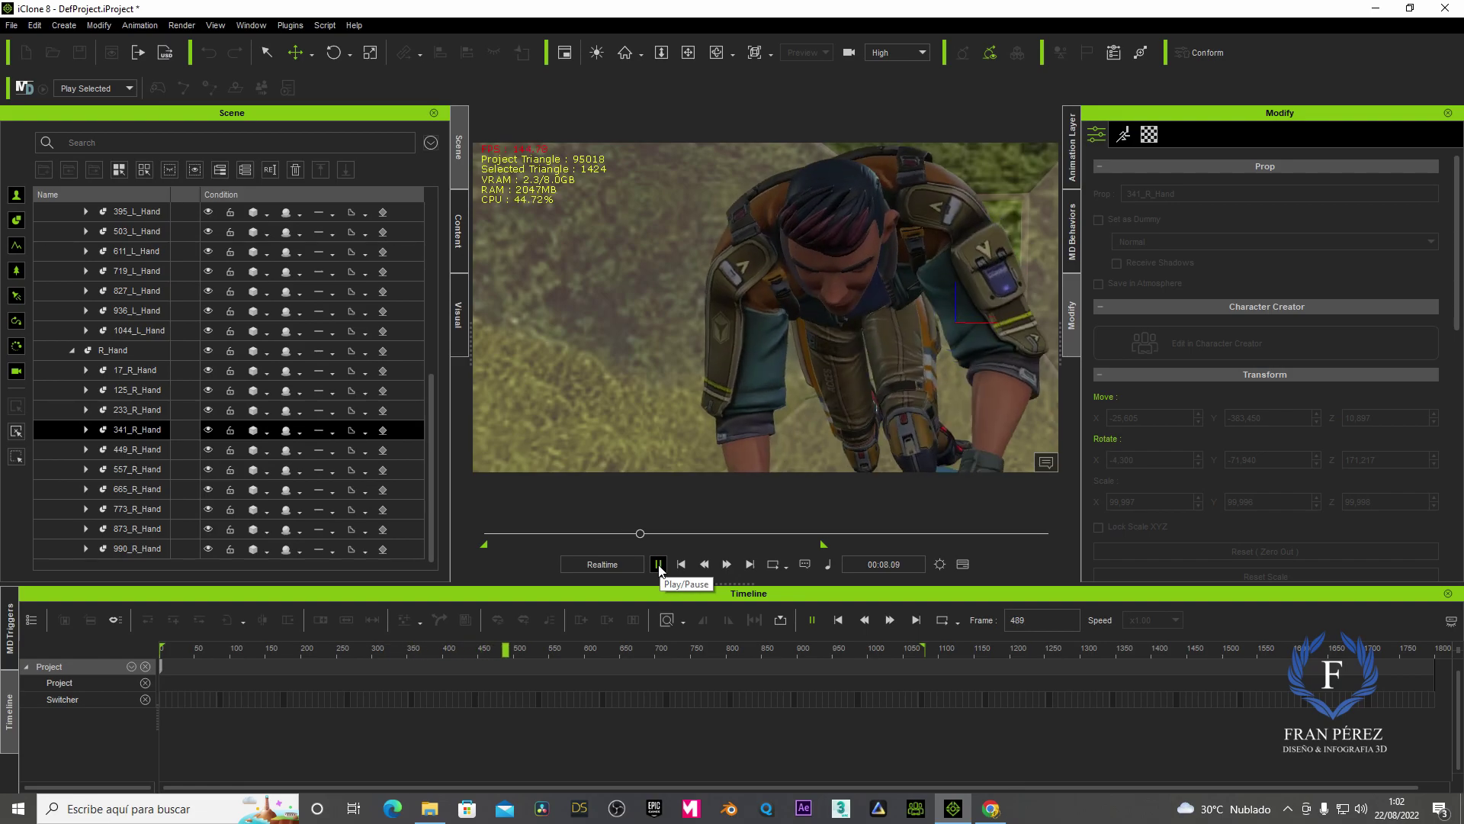
Pause at frame 572, reframe the view on the crawl, and stop at frame 934
left_click(658, 564)
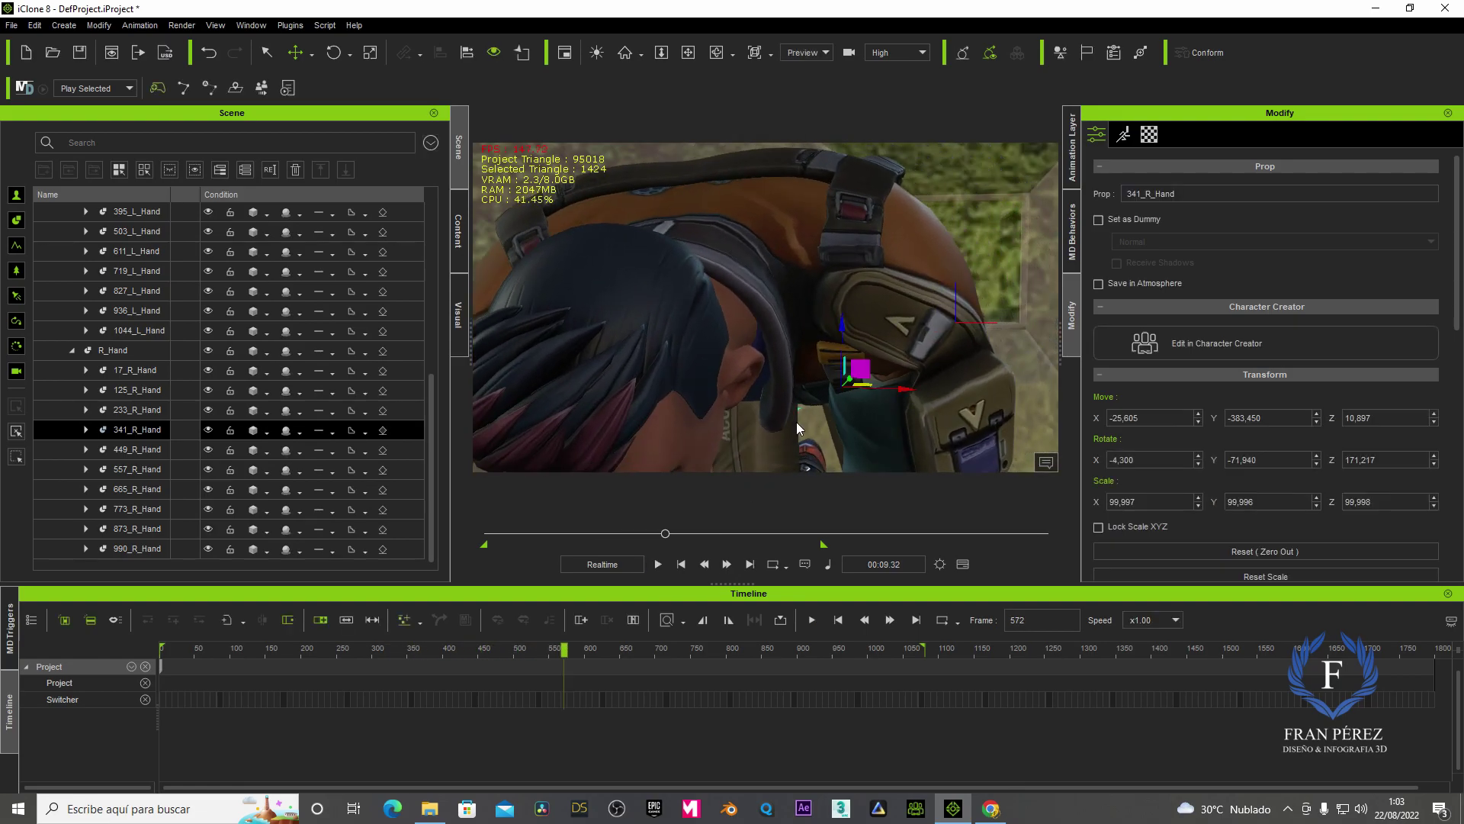
scroll(797, 412, "down", 3)
scroll(792, 343, "down", 2)
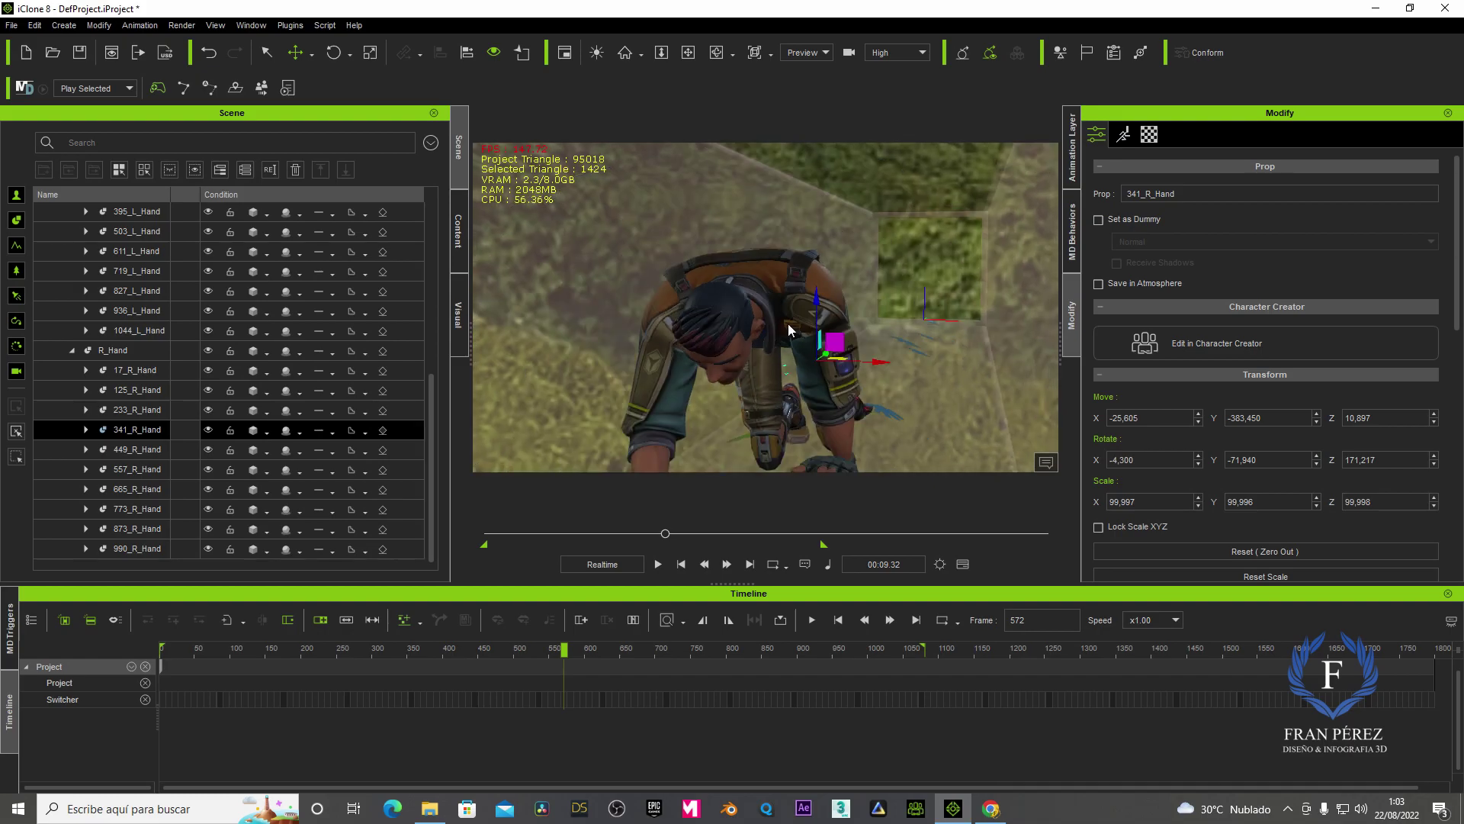
left_click(688, 52)
mouse_move(664, 267)
left_mouse_down()
mouse_move(709, 252)
mouse_move(718, 284)
mouse_move(765, 331)
left_mouse_up()
scroll(718, 284, "down", 3)
scroll(721, 293, "down", 1)
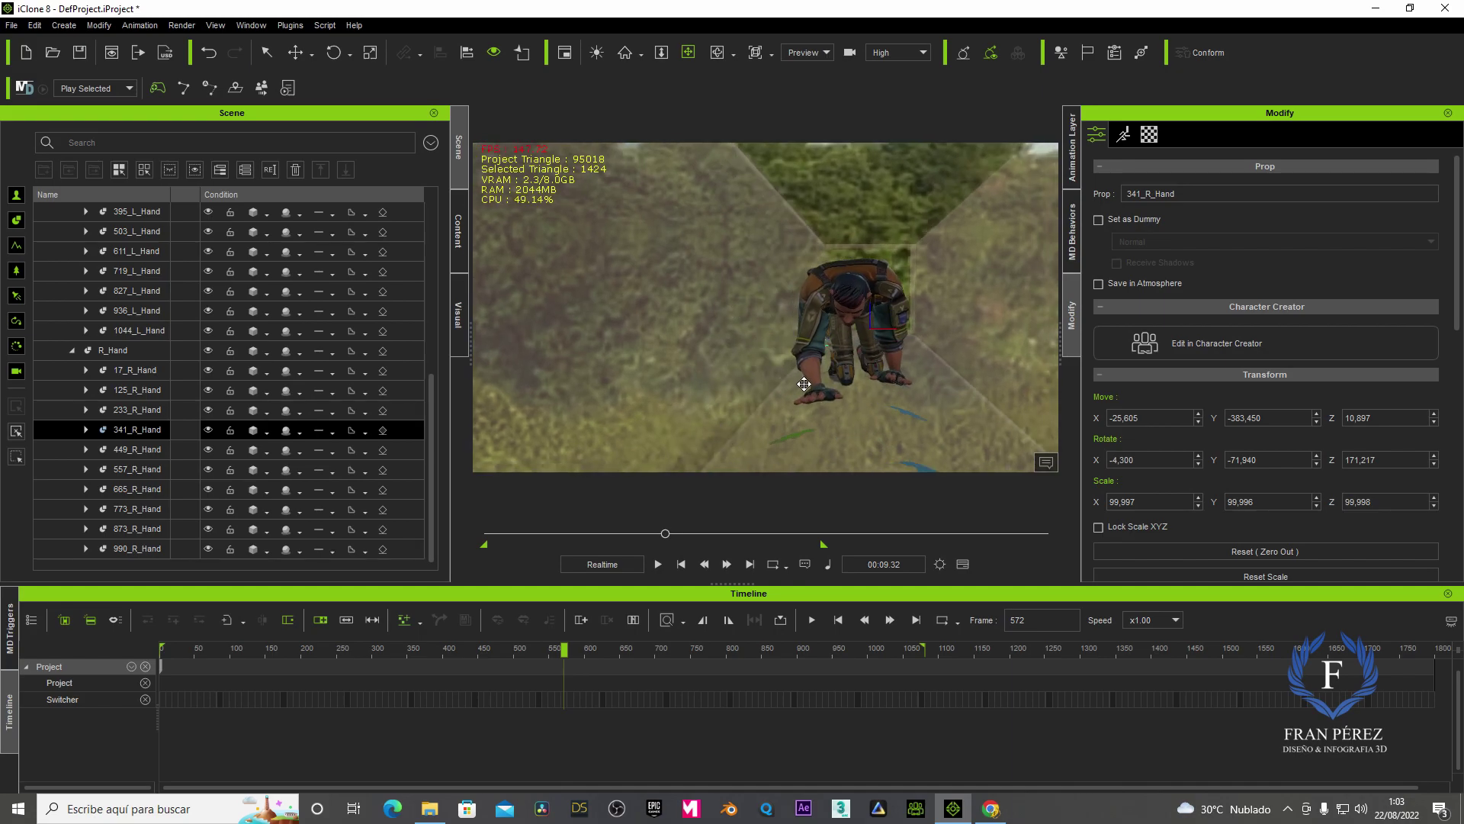
scroll(804, 384, "down", 2)
scroll(799, 384, "down", 2)
scroll(793, 385, "down", 2)
scroll(786, 386, "down", 1)
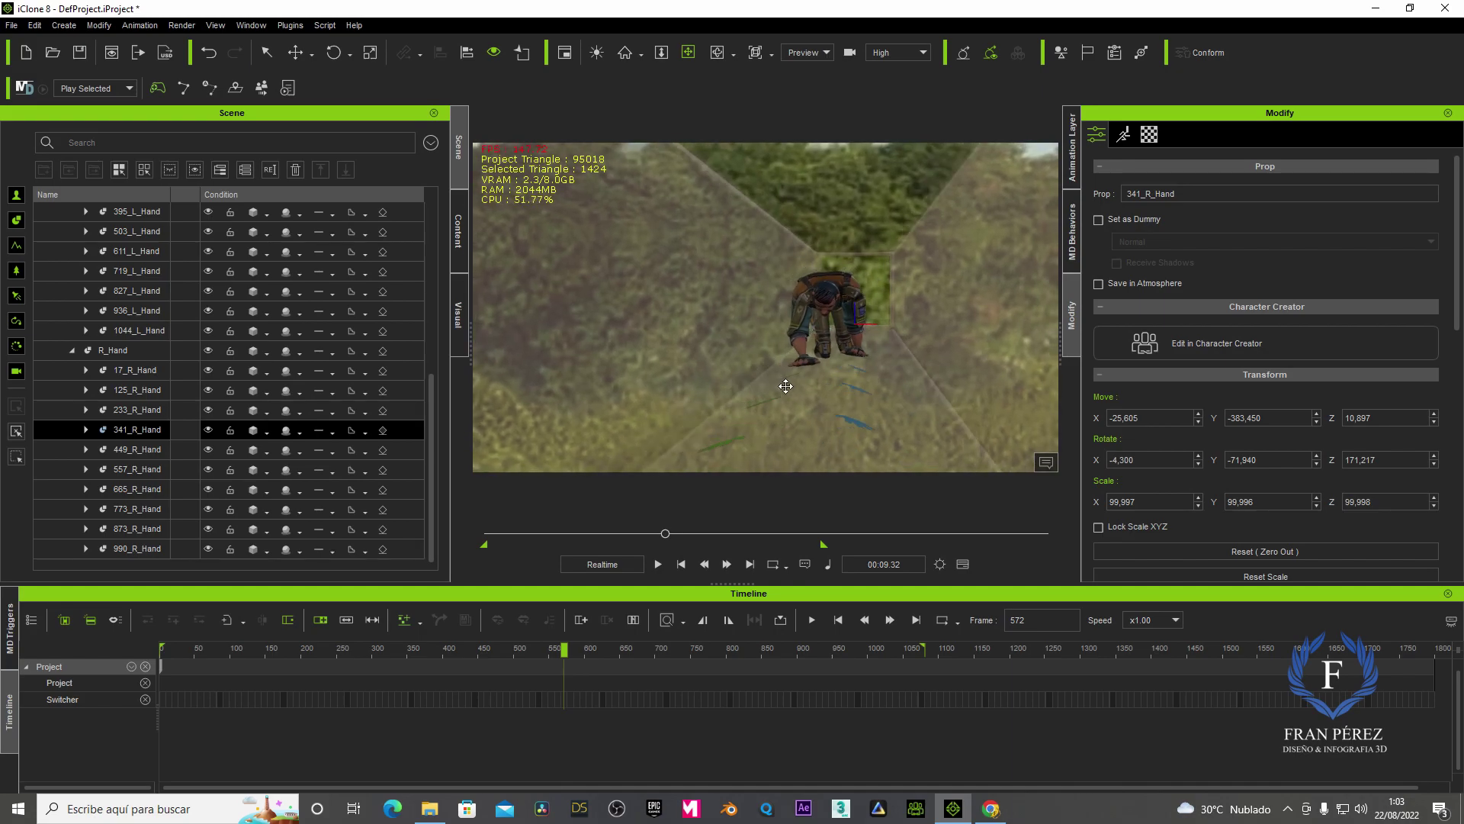
scroll(787, 383, "down", 2)
left_click_drag(778, 379, 794, 379)
left_click(656, 565)
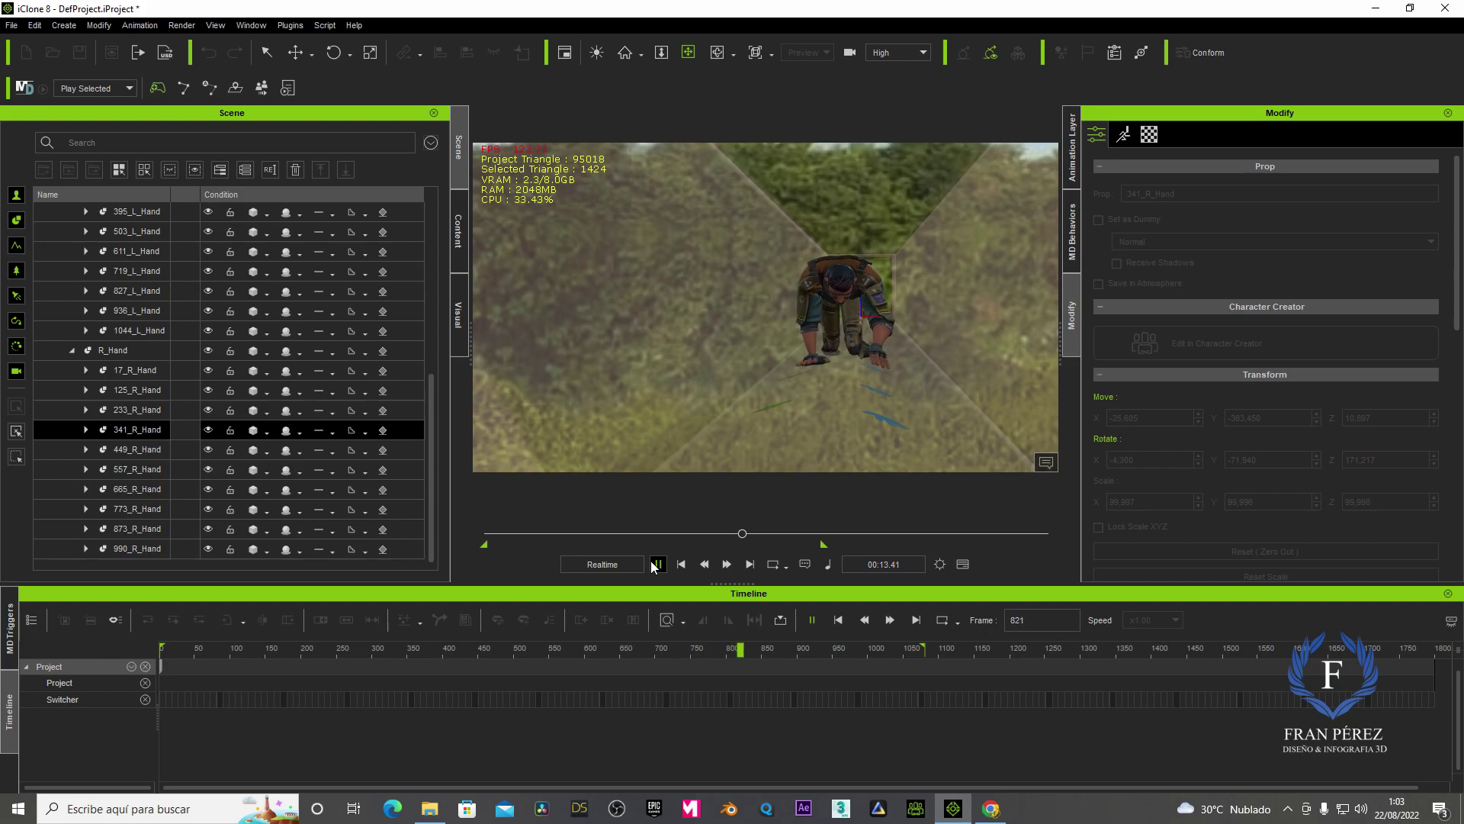
left_click(655, 564)
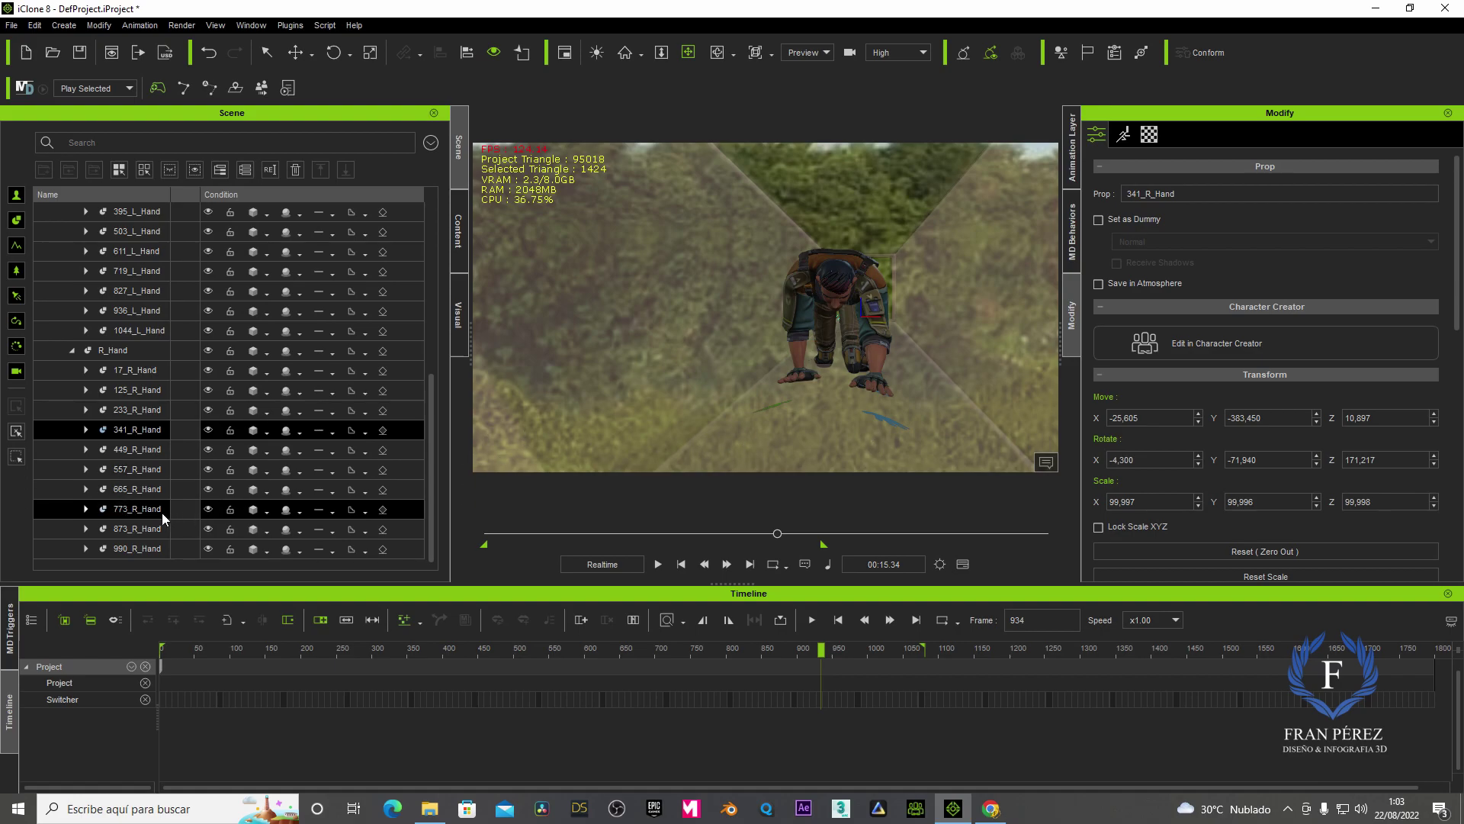
Select the 990_R_Hand contact marker and raise it along Z
left_click(139, 528)
left_click(137, 549, "ctrl")
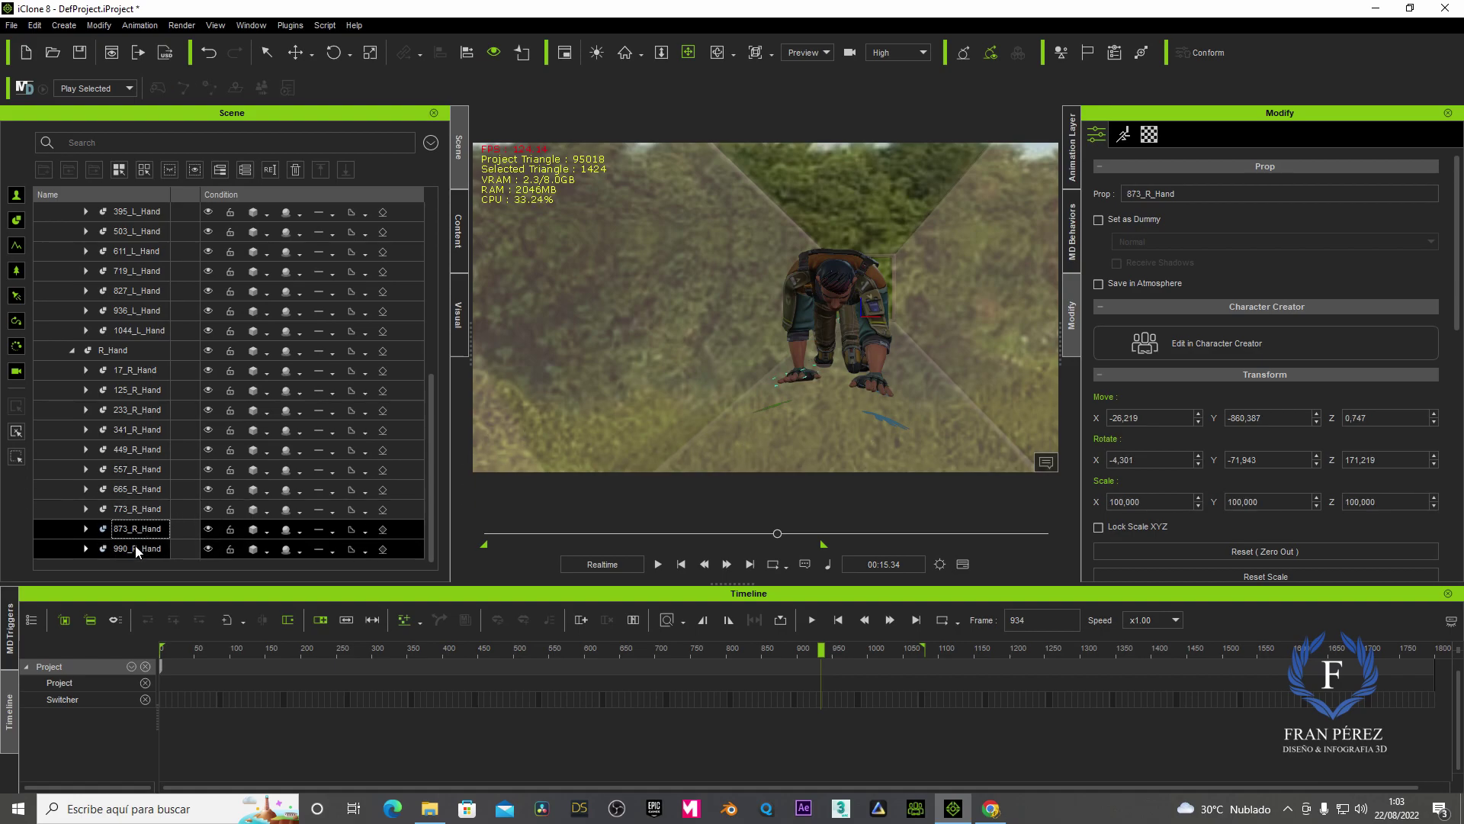
left_click(137, 549)
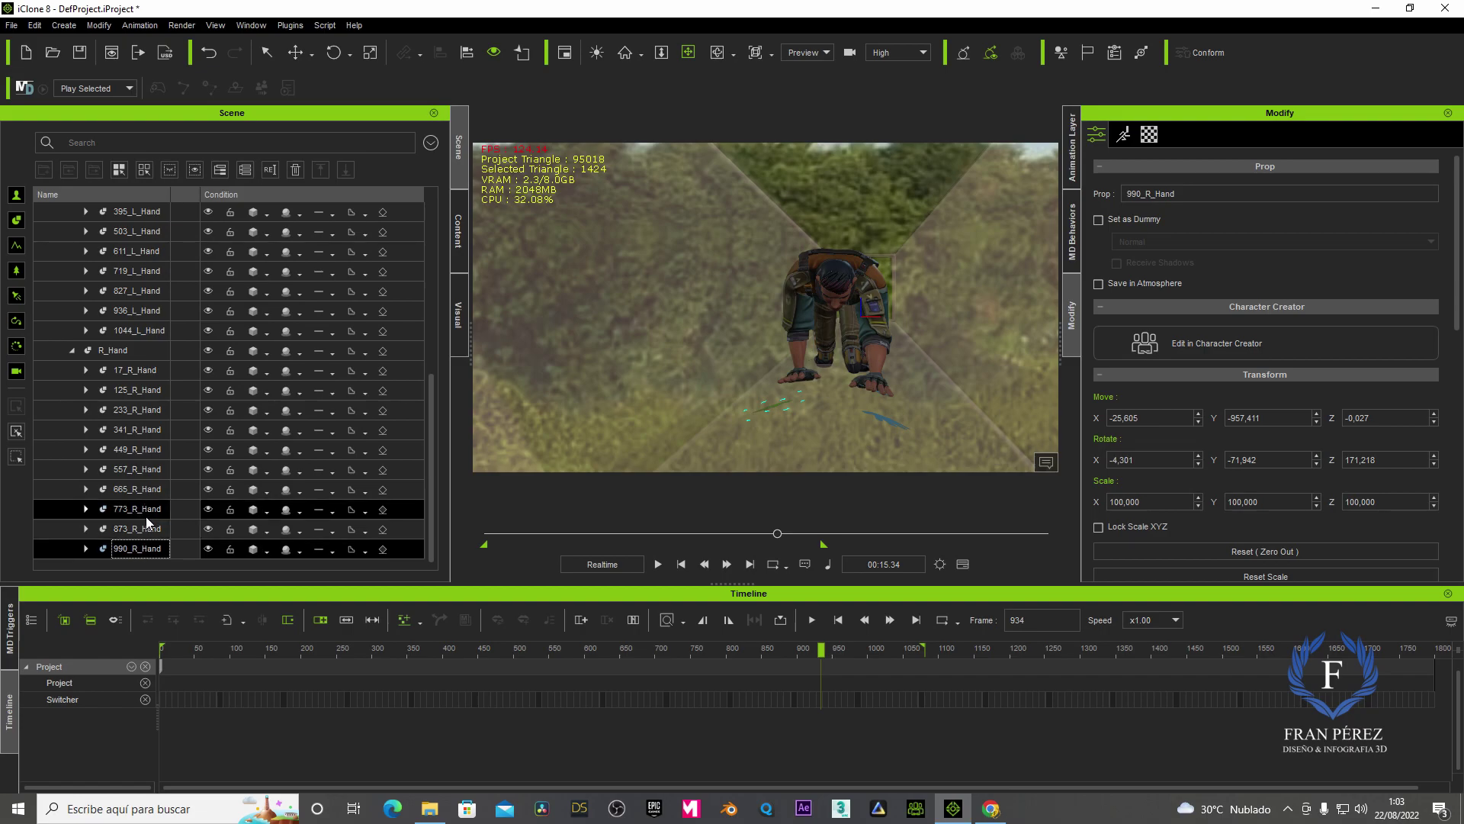
left_click(295, 52)
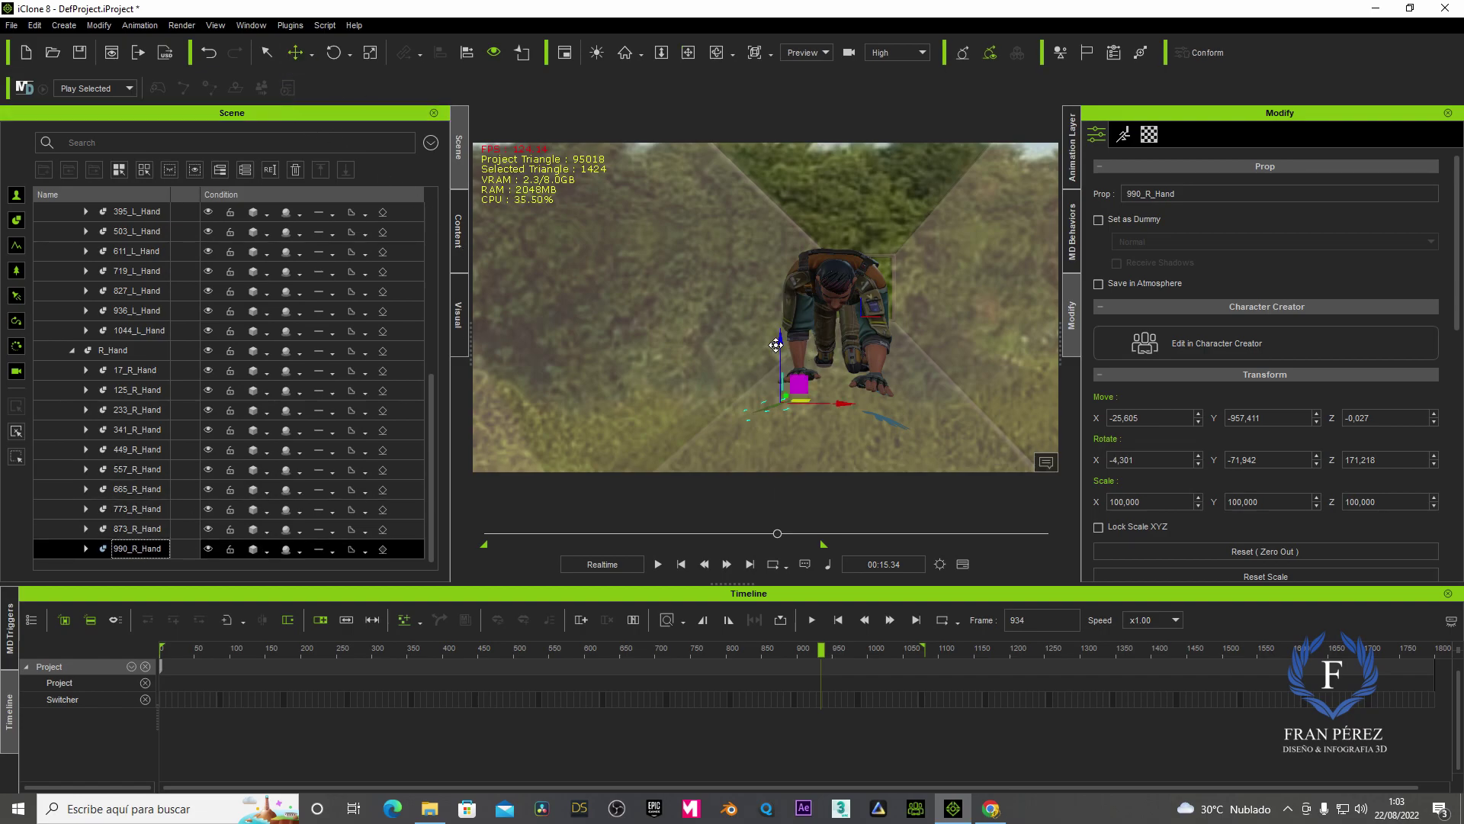
left_click_drag(778, 346, 774, 314)
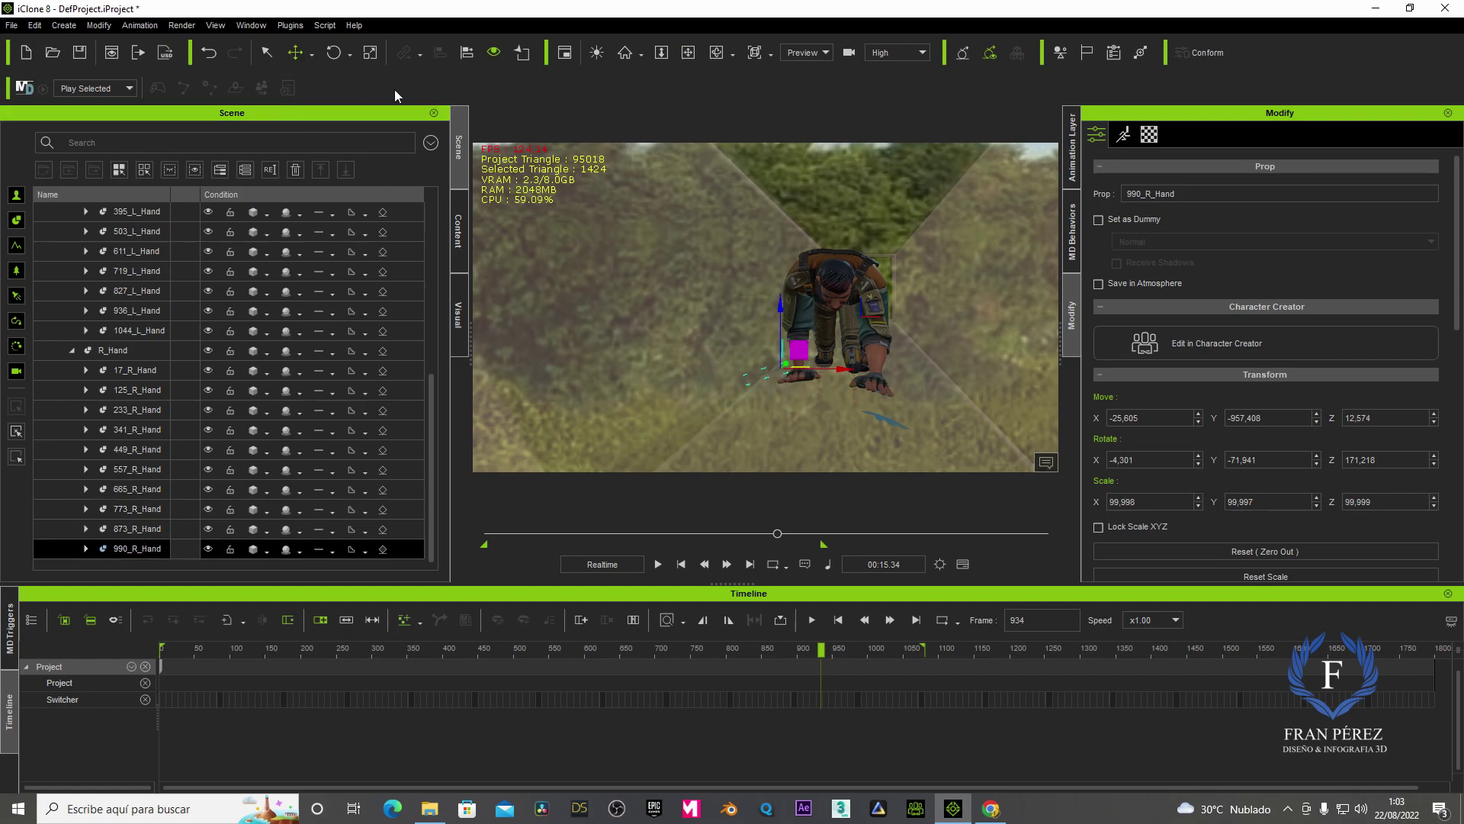
left_click(338, 59)
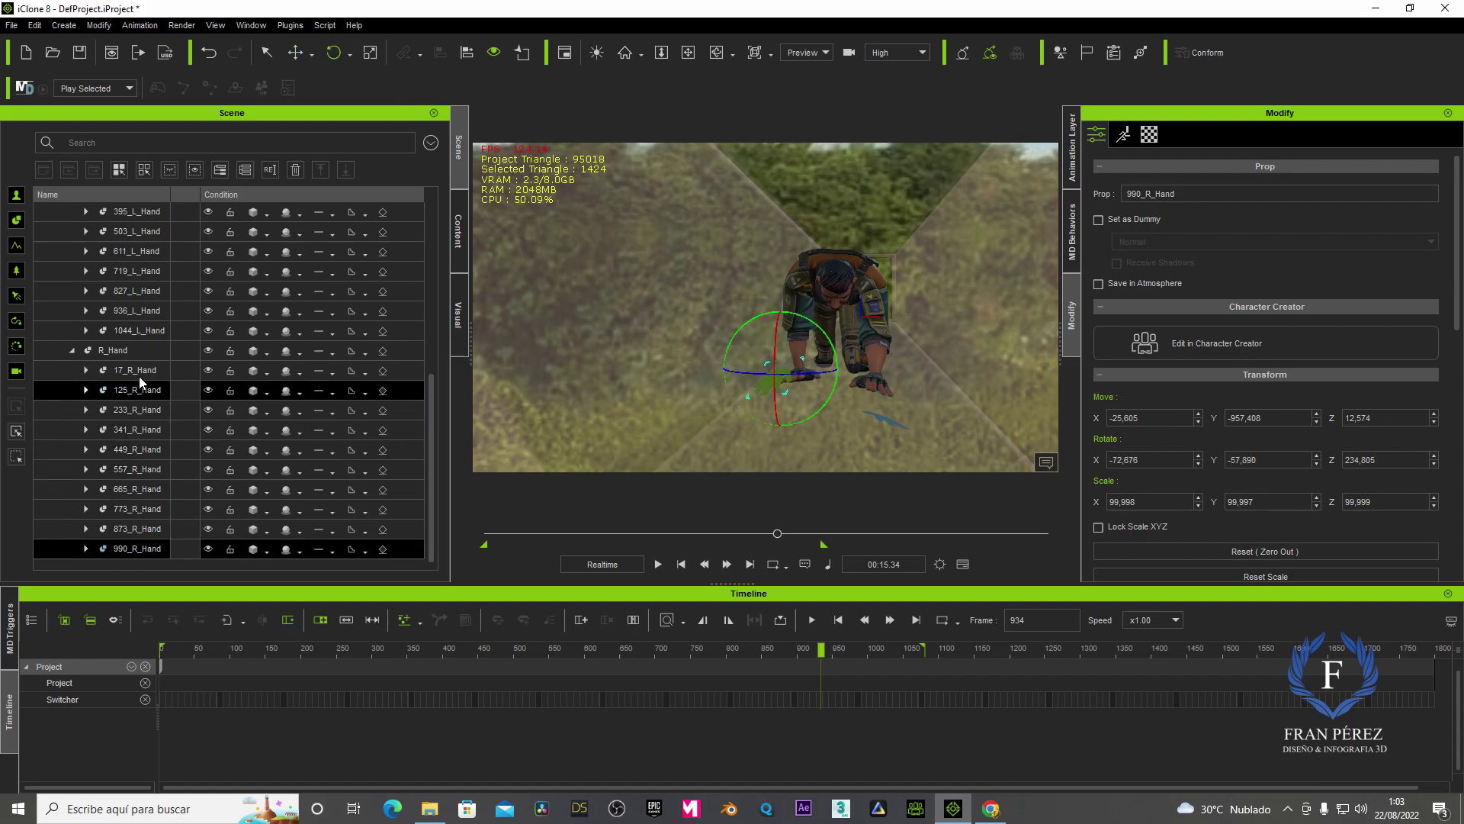
Raise 1044_L_Hand to Z 30.334, rotate it to match the hand, then replay and rewind
left_click(136, 332)
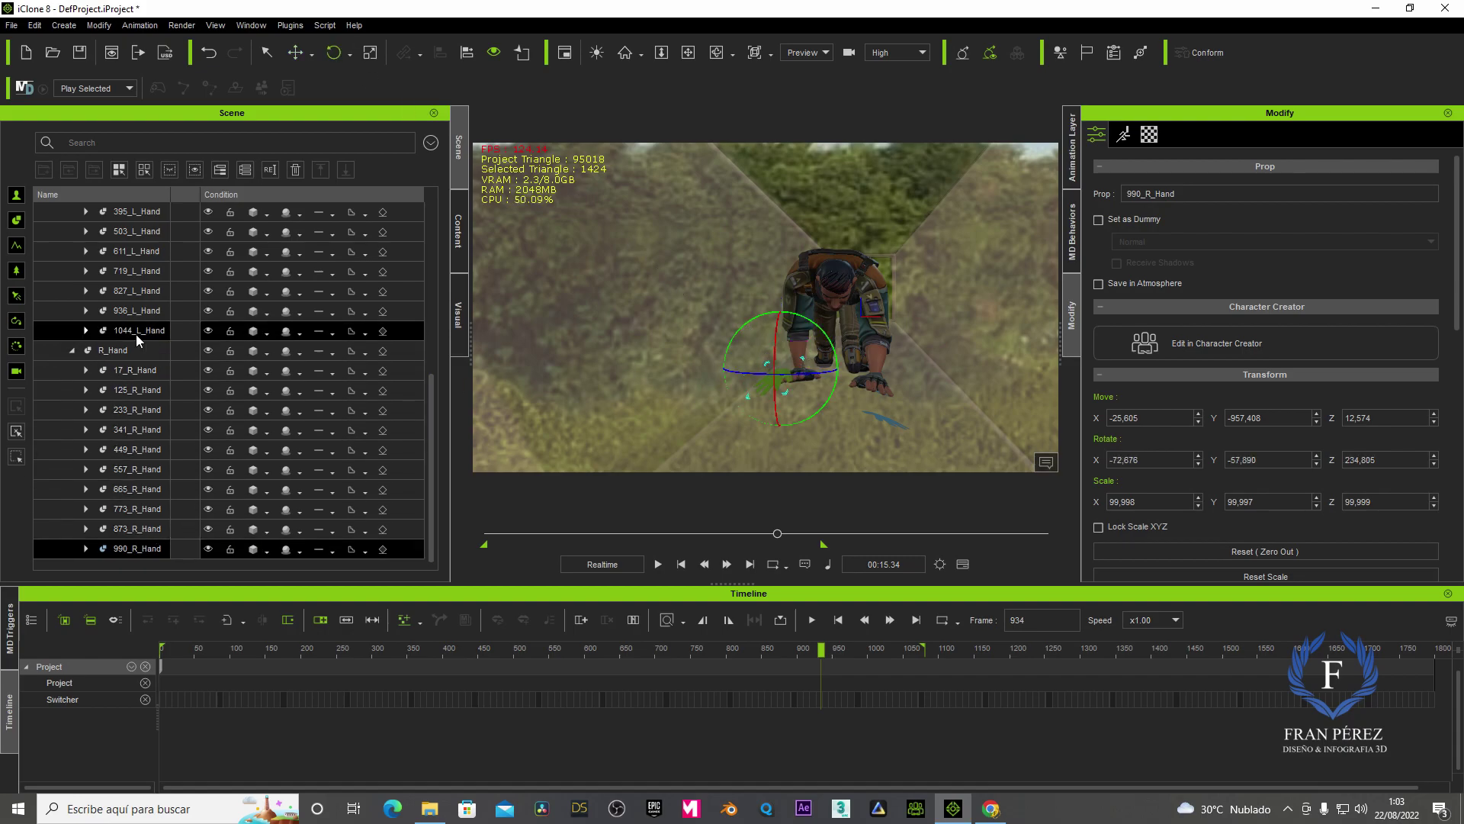
left_click(302, 53)
left_click_drag(884, 352, 884, 263)
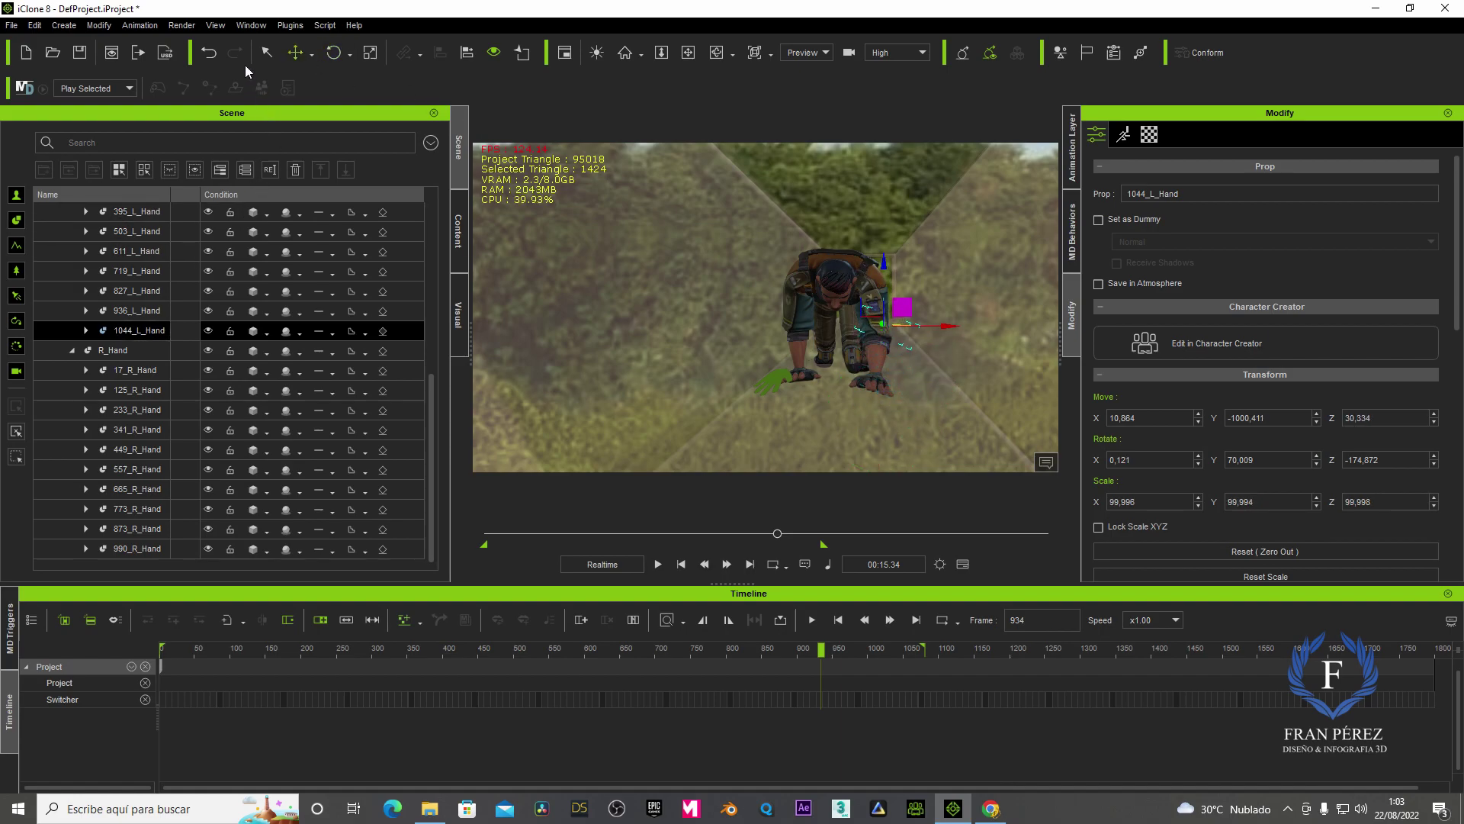
left_click(334, 52)
left_click_drag(884, 307, 849, 355)
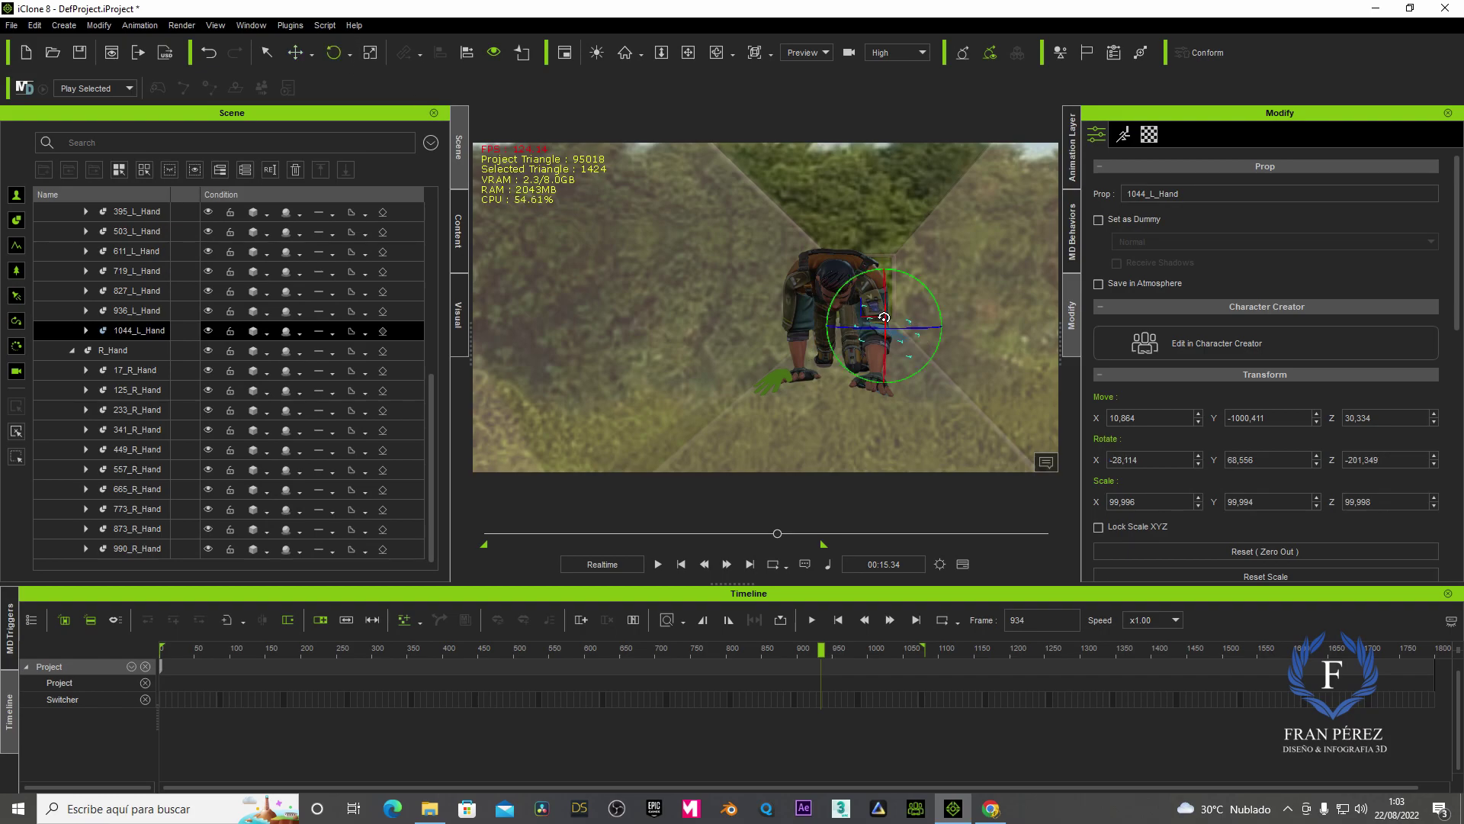
left_click(659, 565)
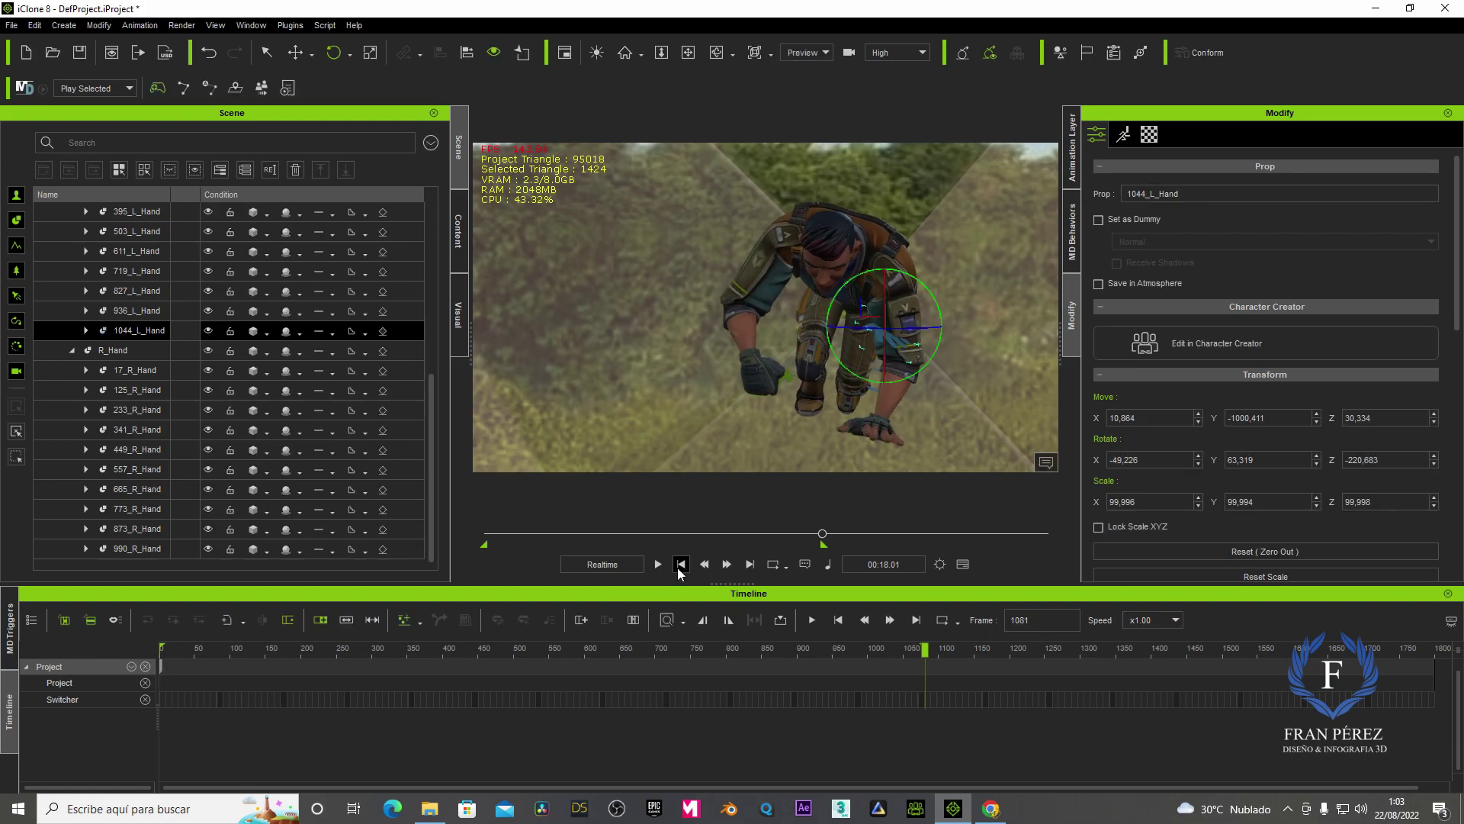
left_click(679, 566)
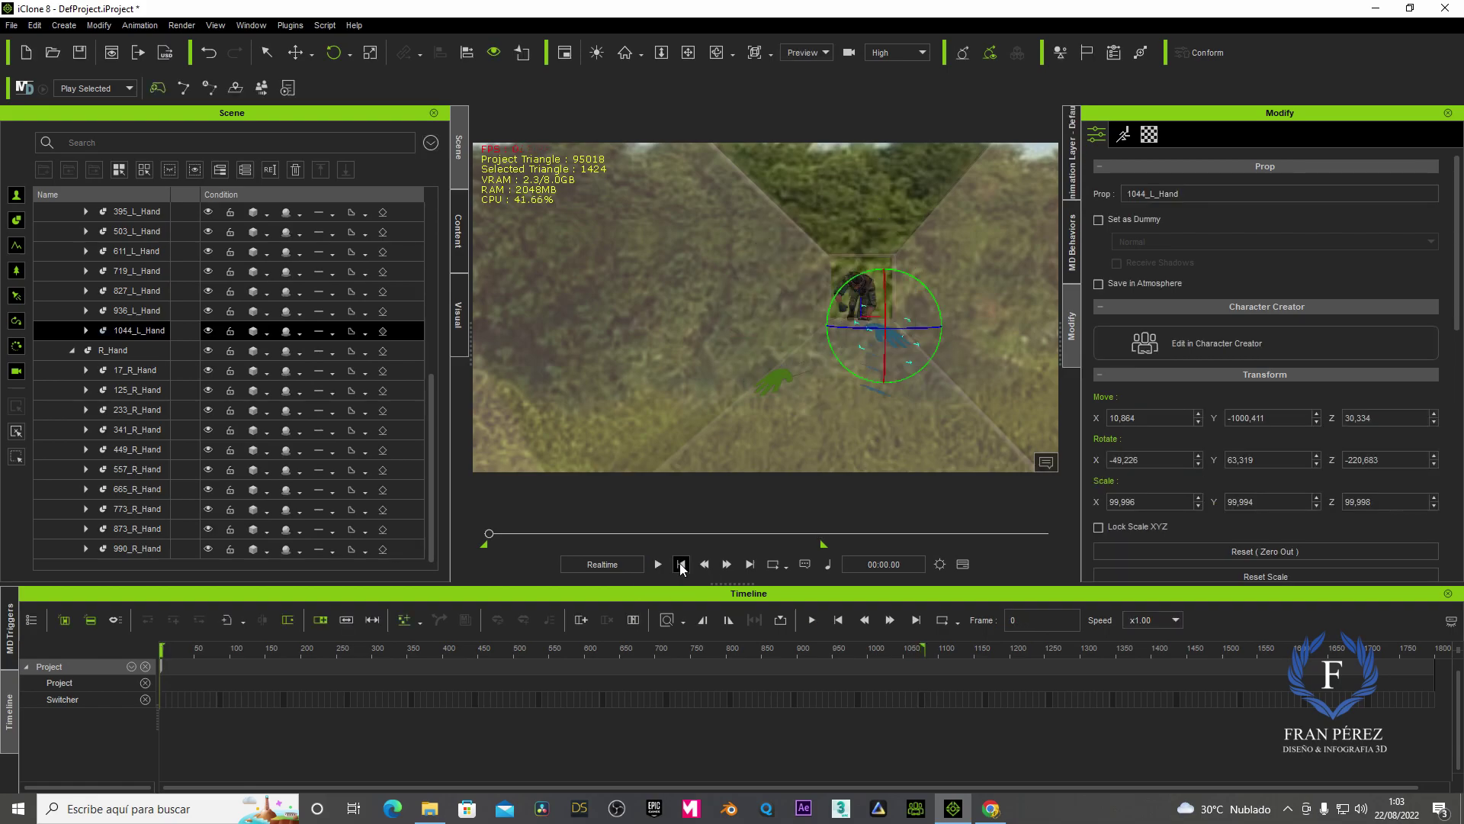
Switch the viewport from Preview to the tracking Camera and play the crawl from the start
left_click(827, 52)
left_click(799, 87)
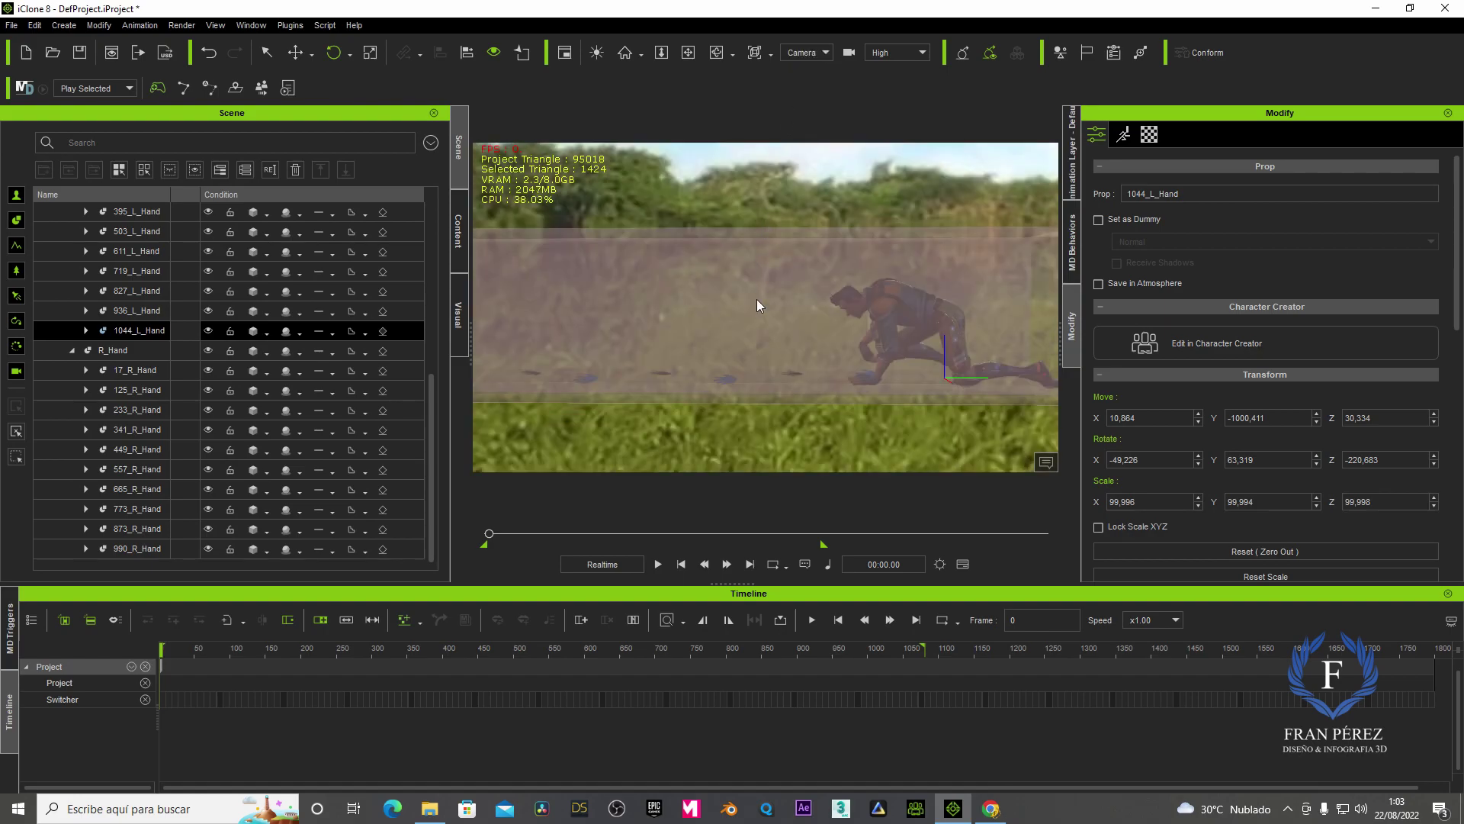
left_click(658, 566)
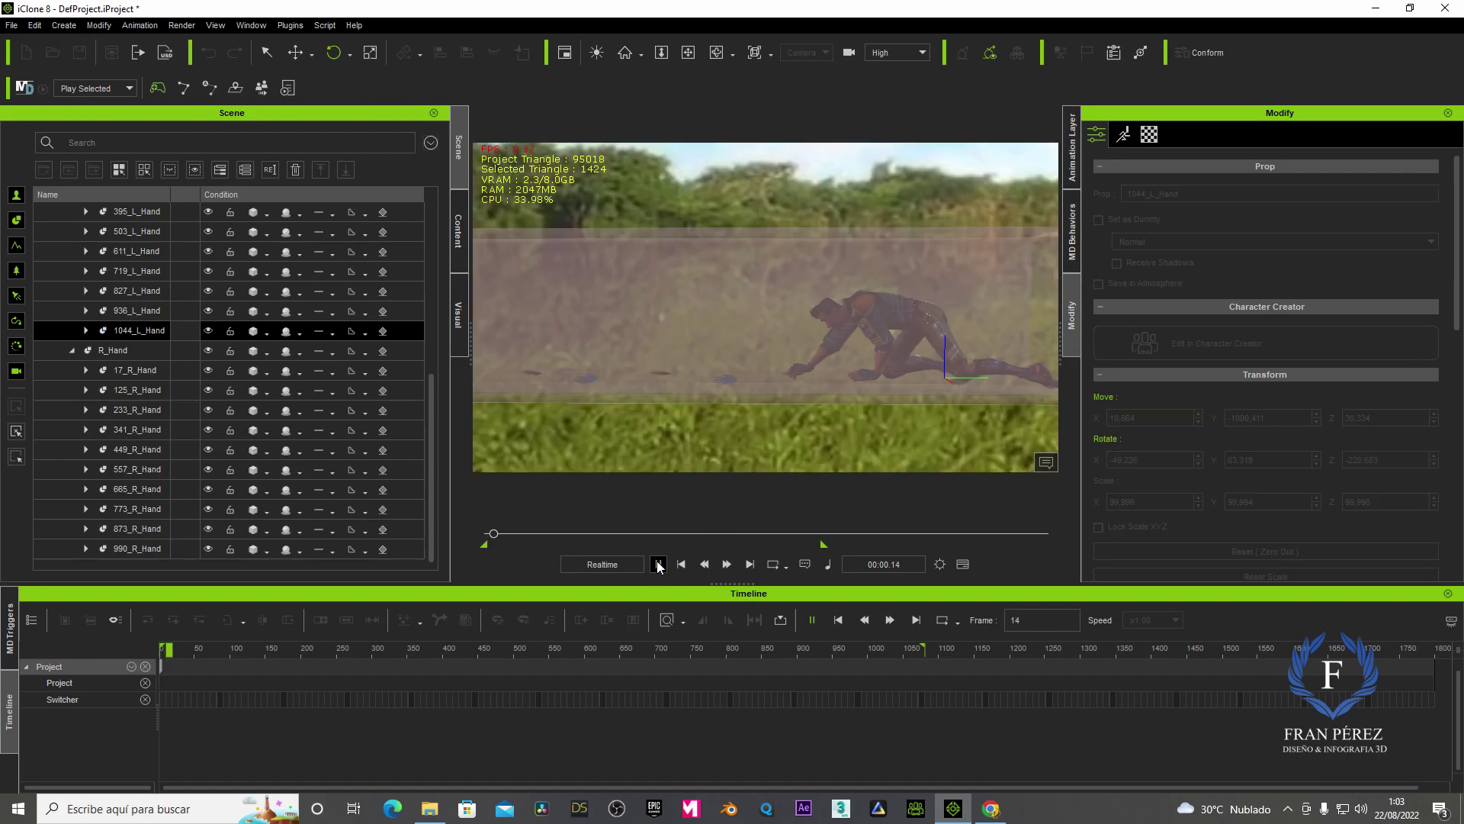